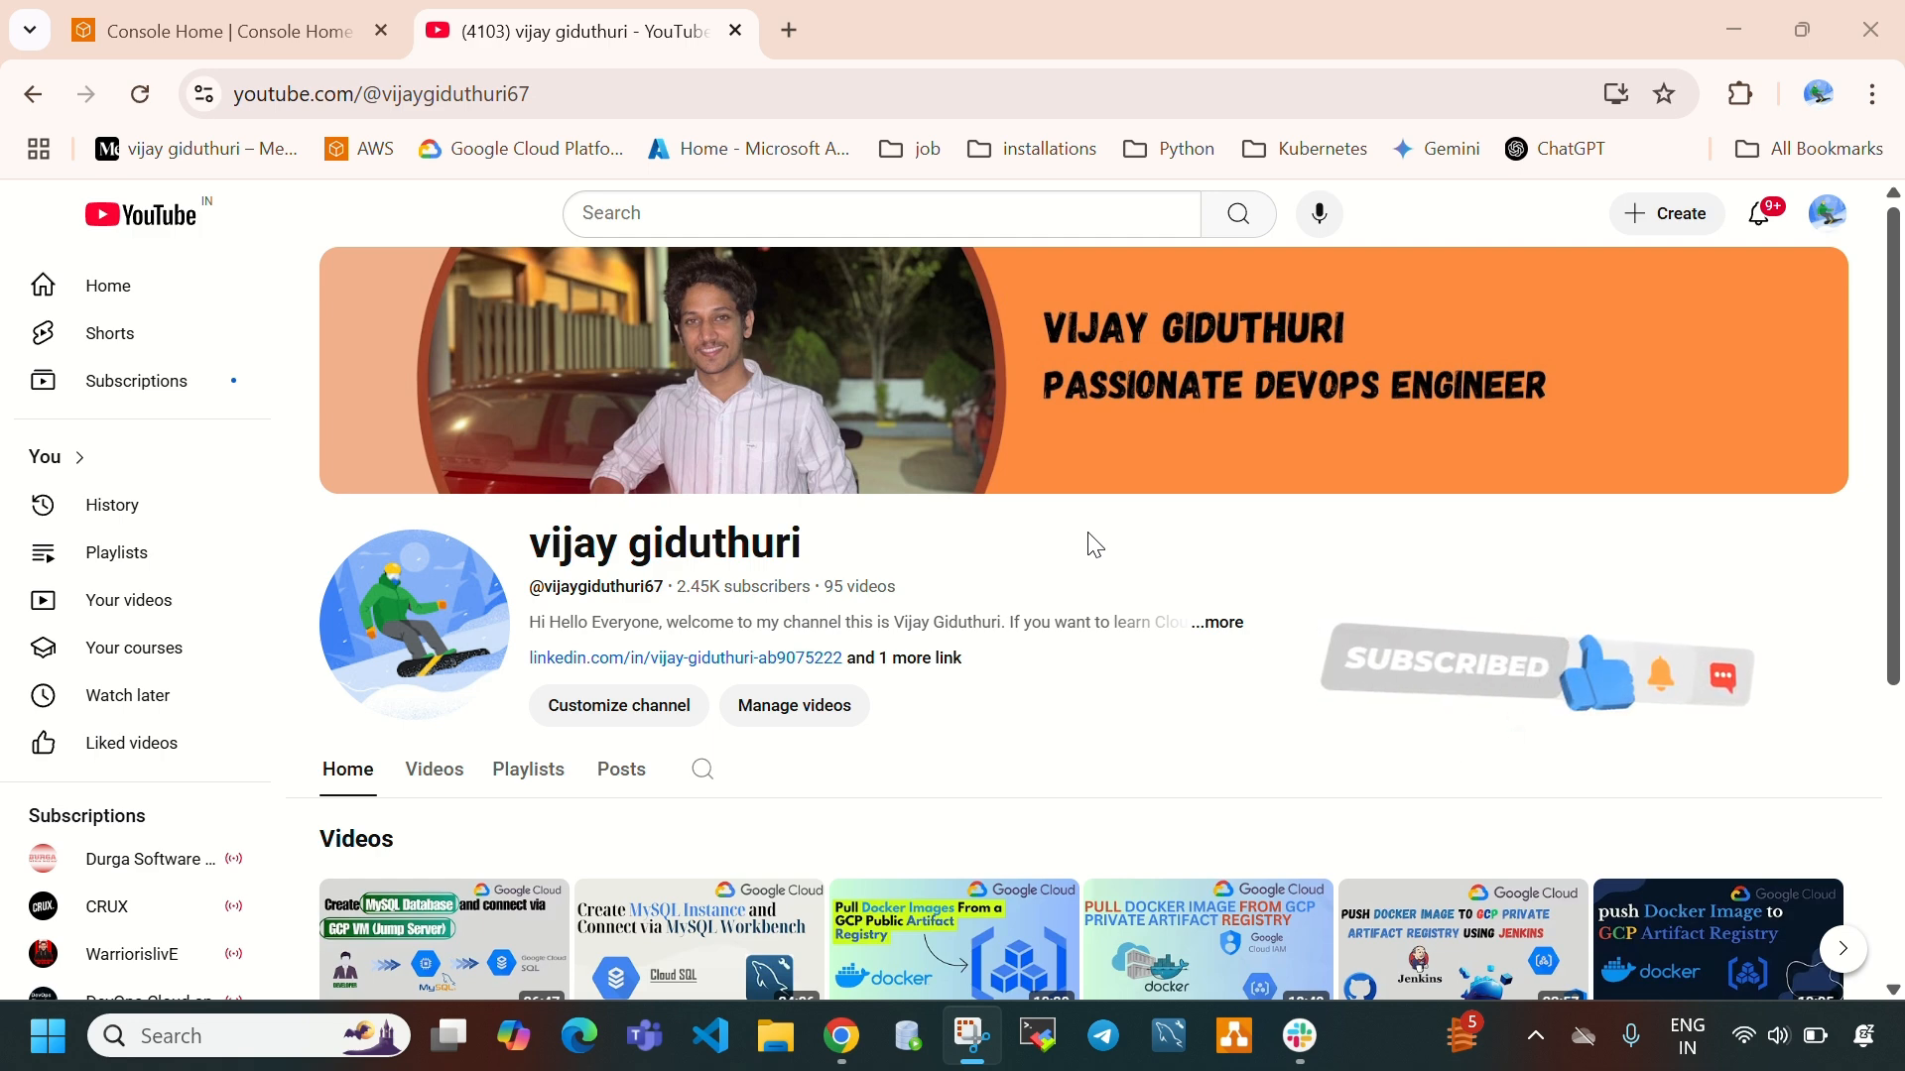
# Open Elastic Kubernetes Service in a separate browser tab from the AWS console and go to its list of clusters
pyautogui.click(269, 36)
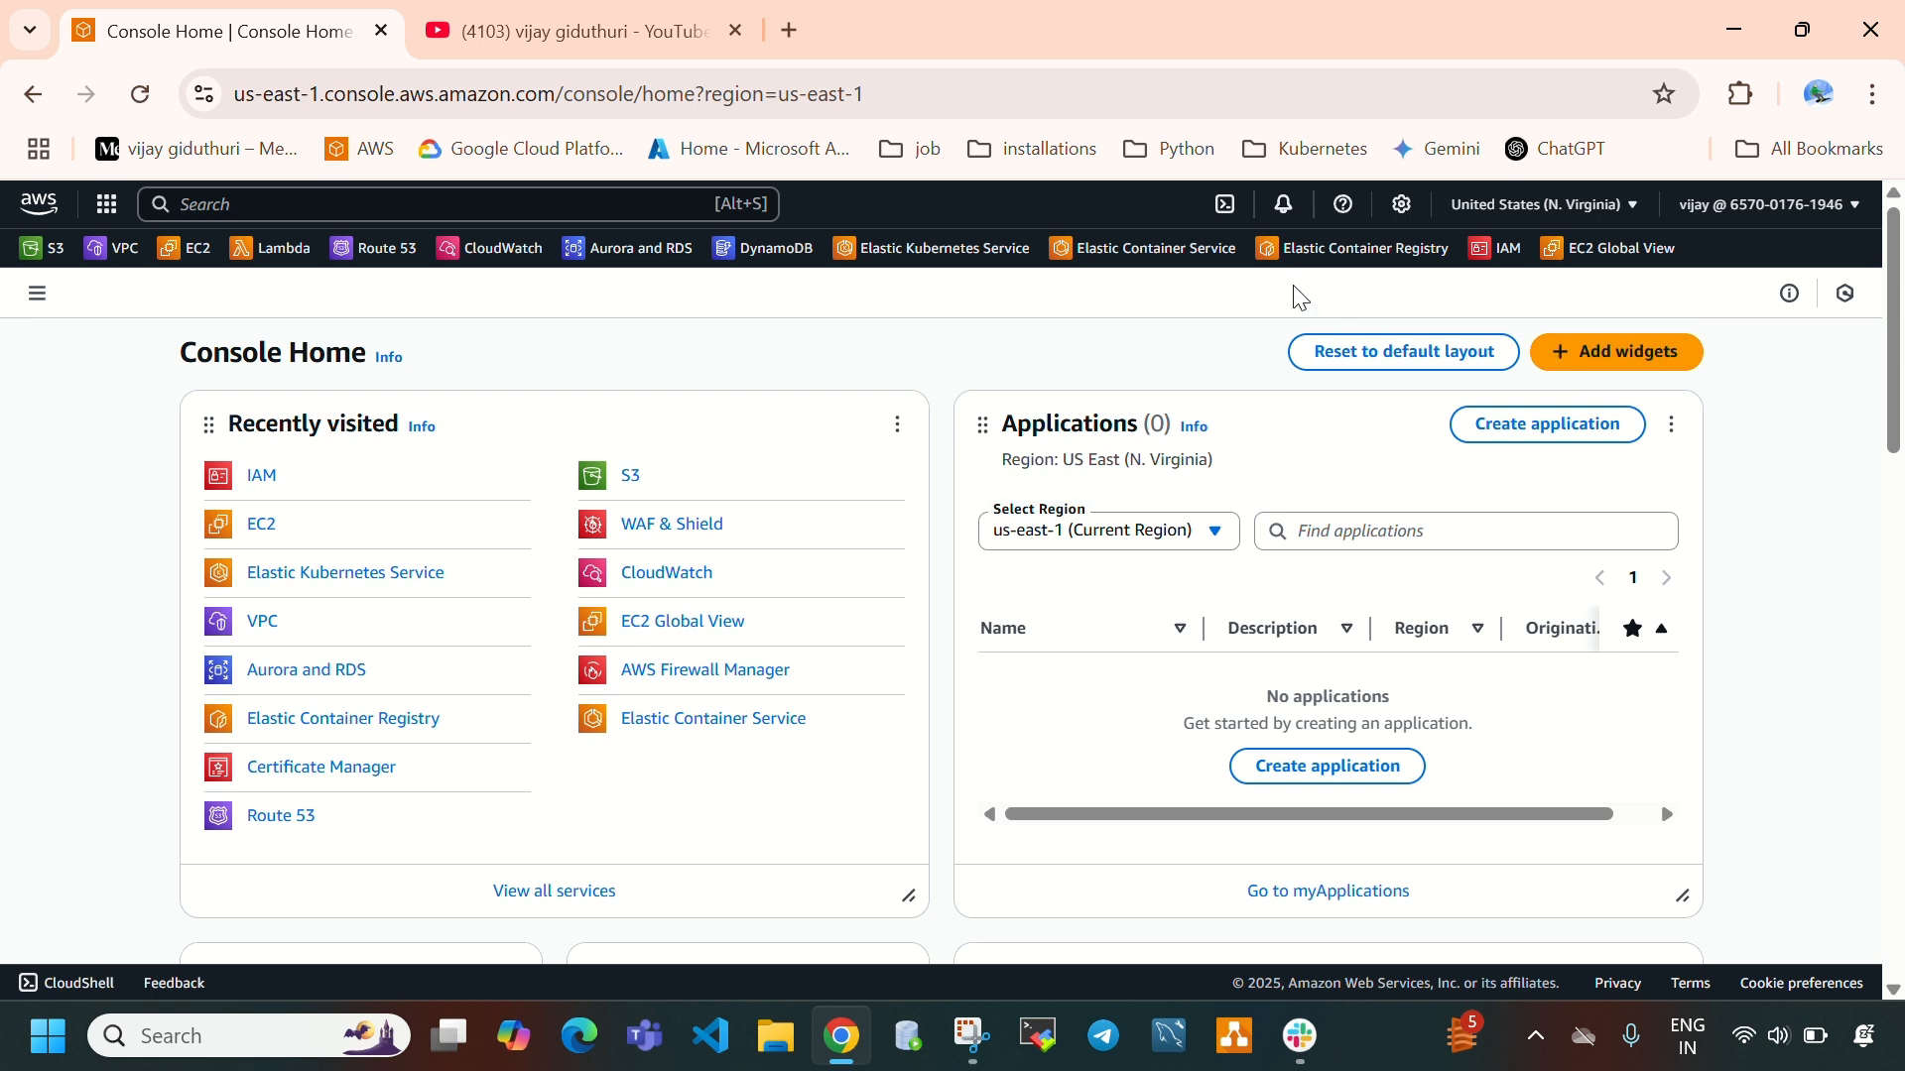
pyautogui.rightClick(997, 256)
pyautogui.click(1062, 283)
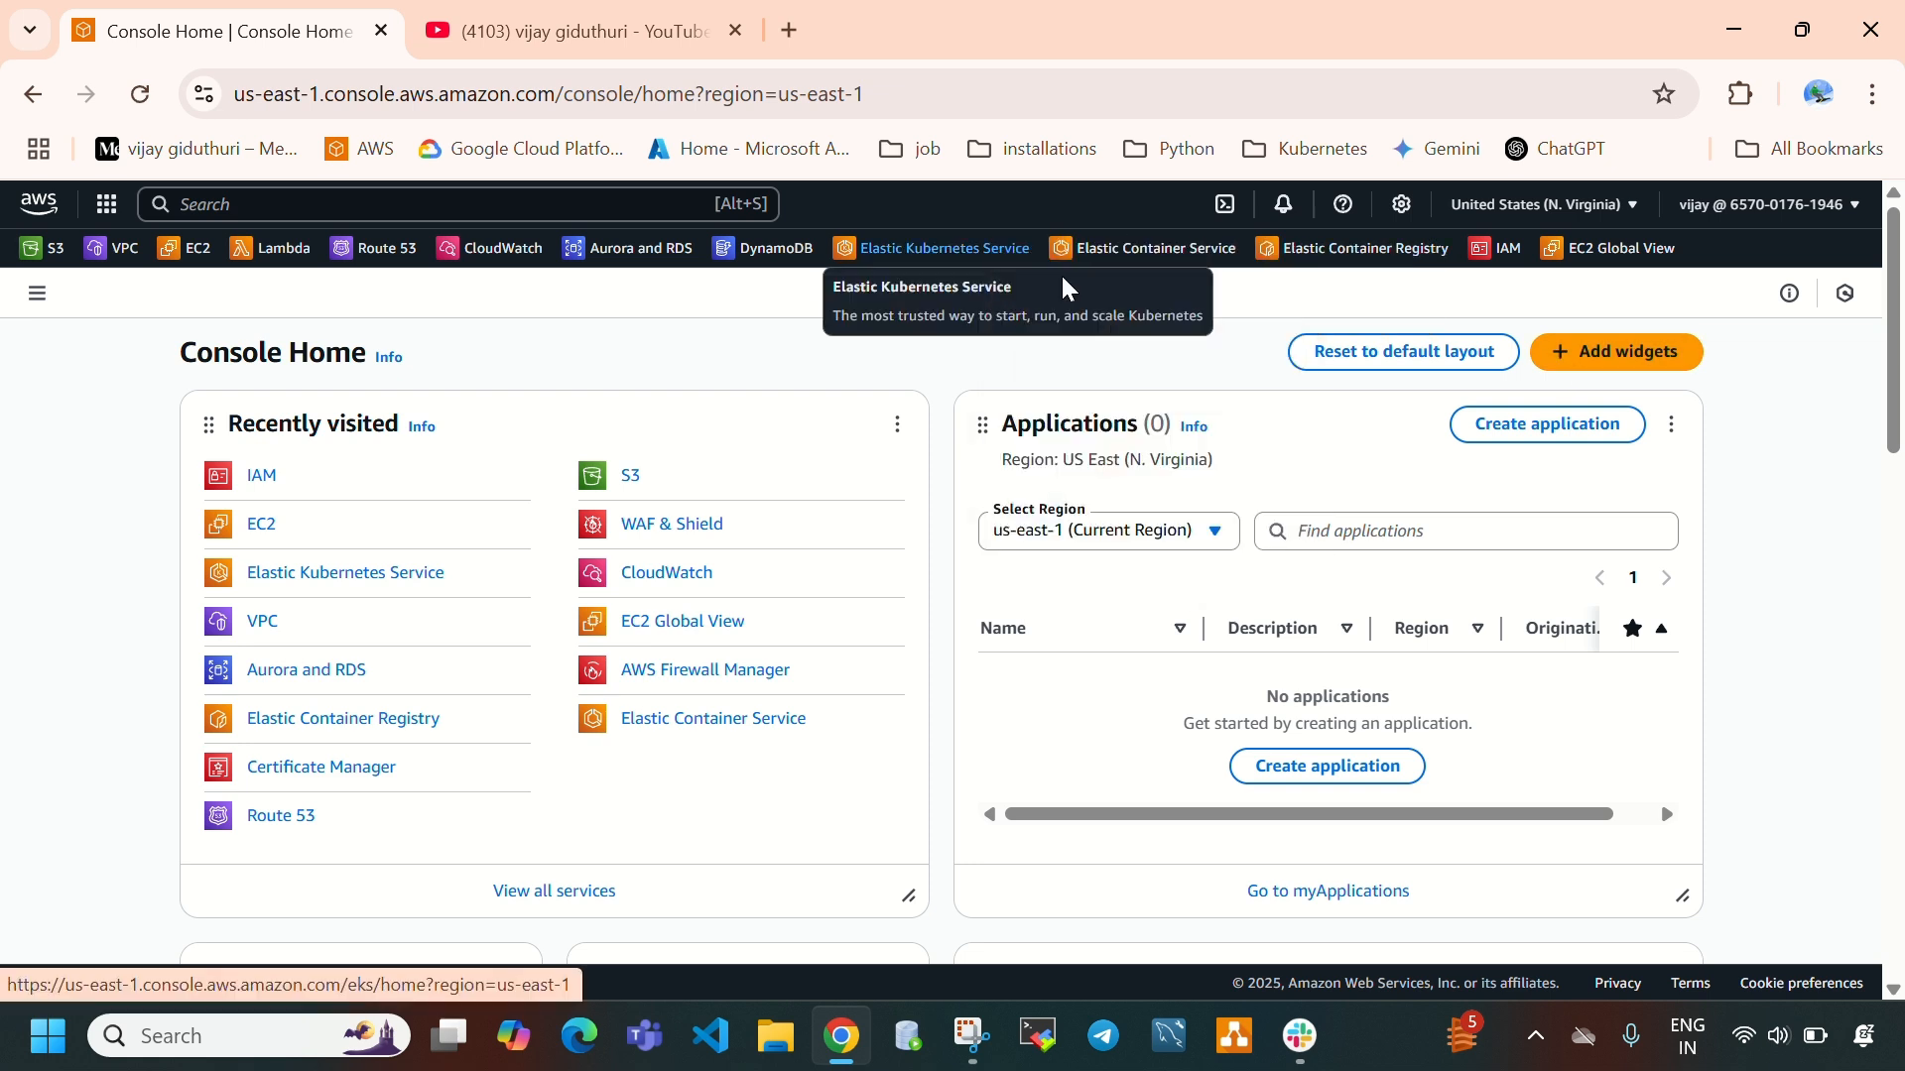
pyautogui.click(560, 28)
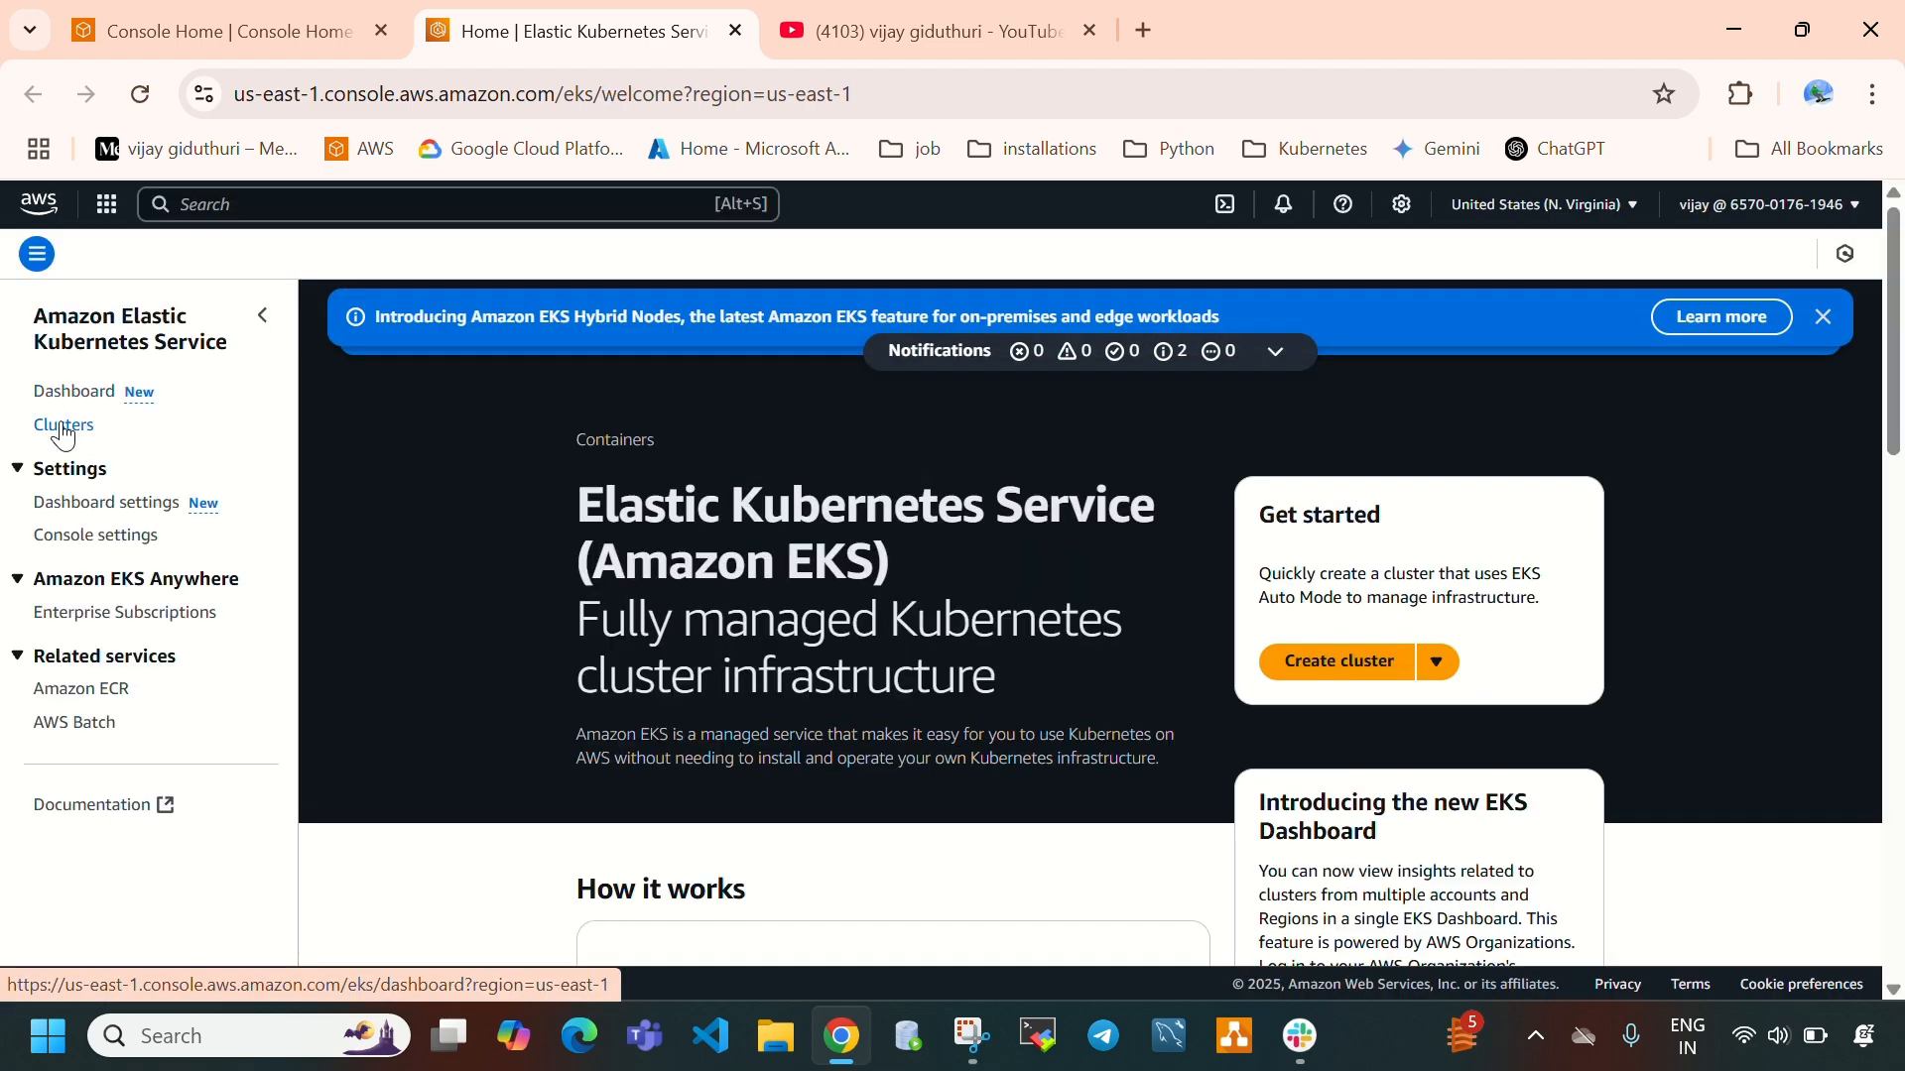
pyautogui.click(62, 426)
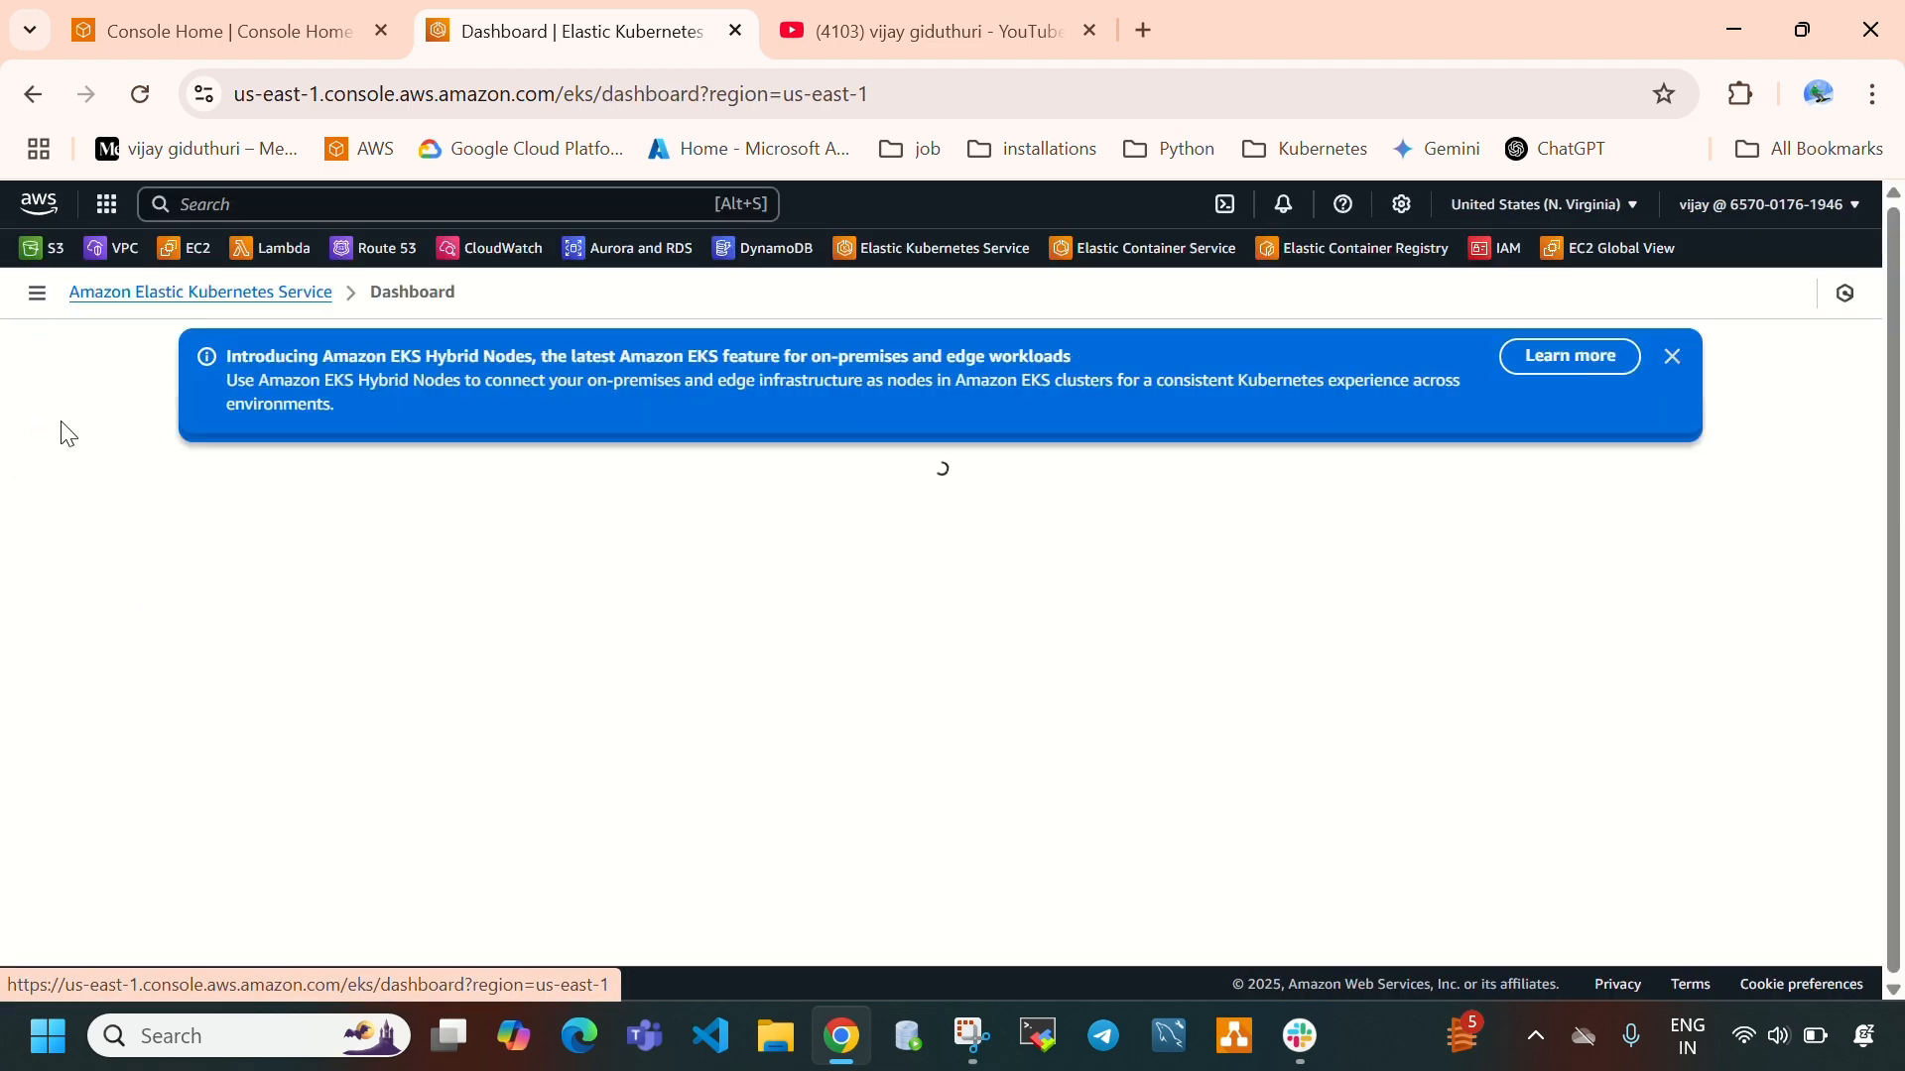
pyautogui.click(37, 293)
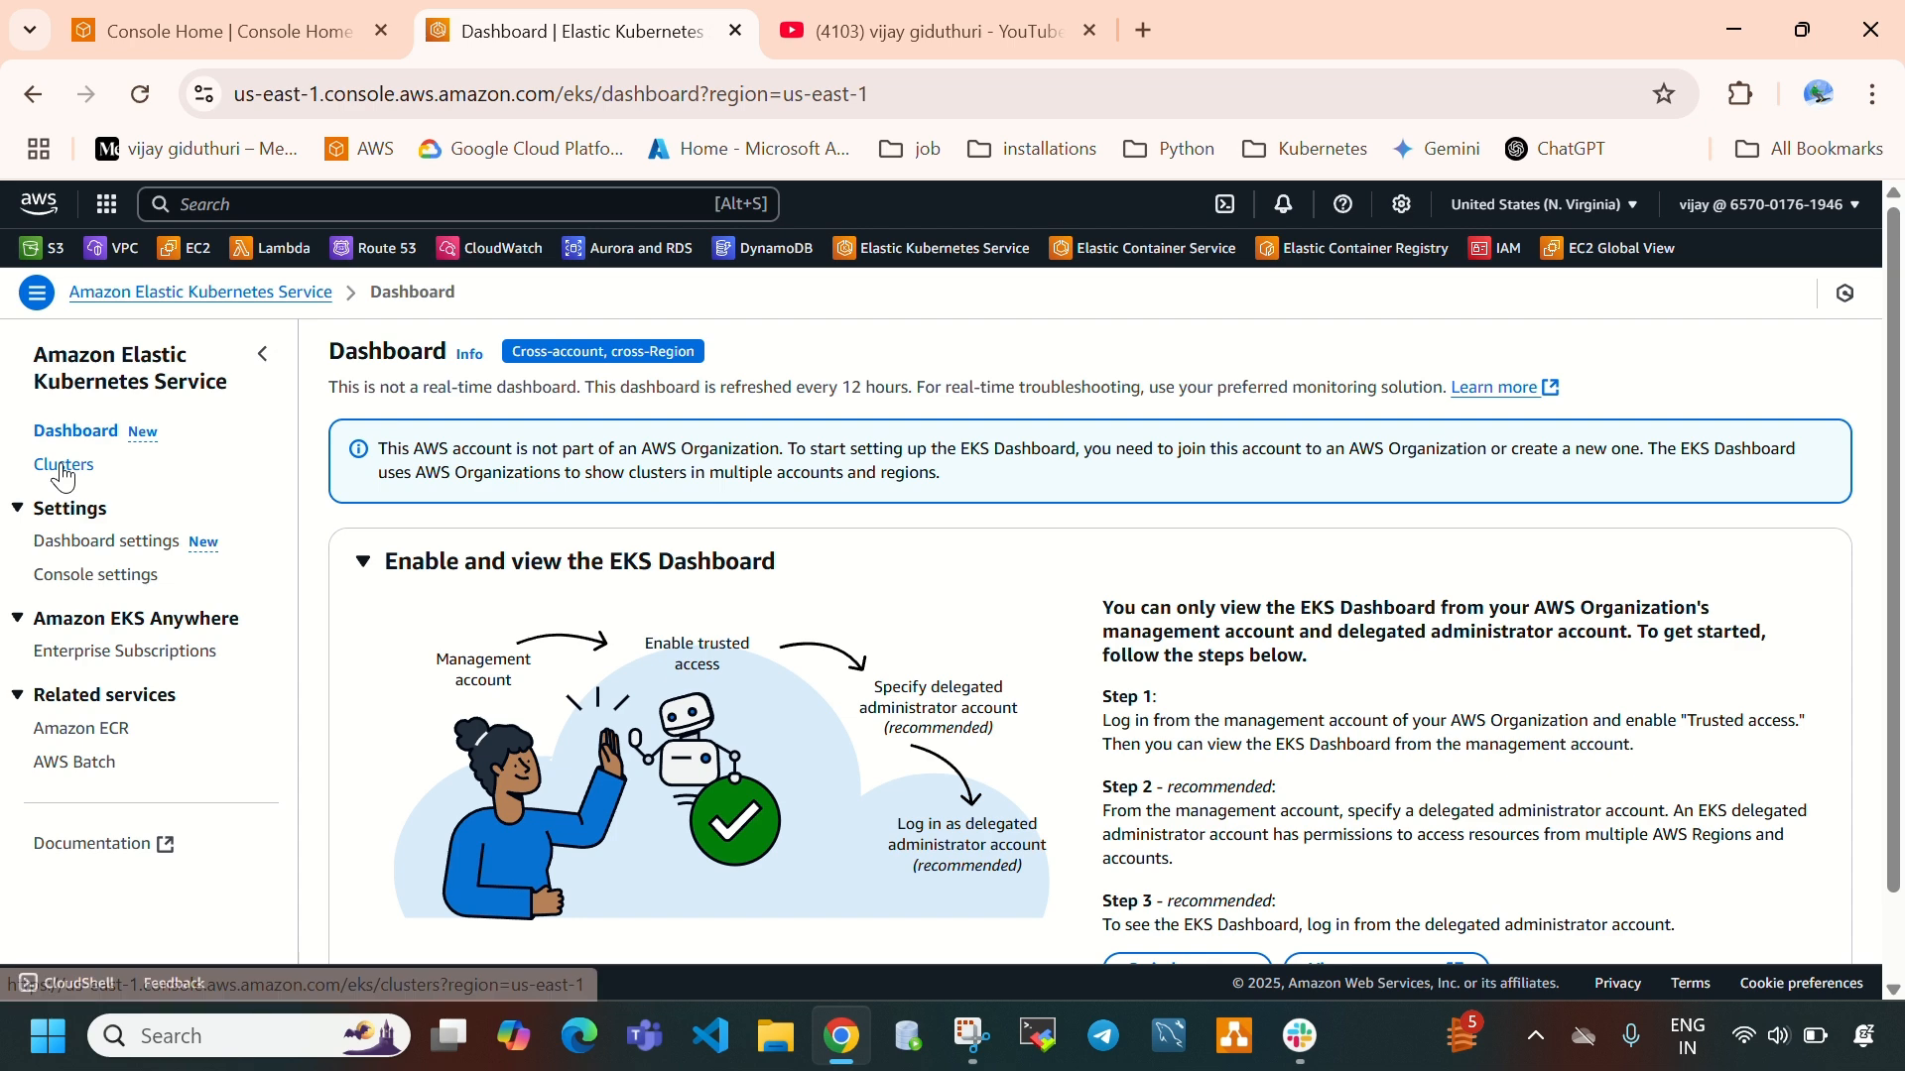
pyautogui.click(63, 468)
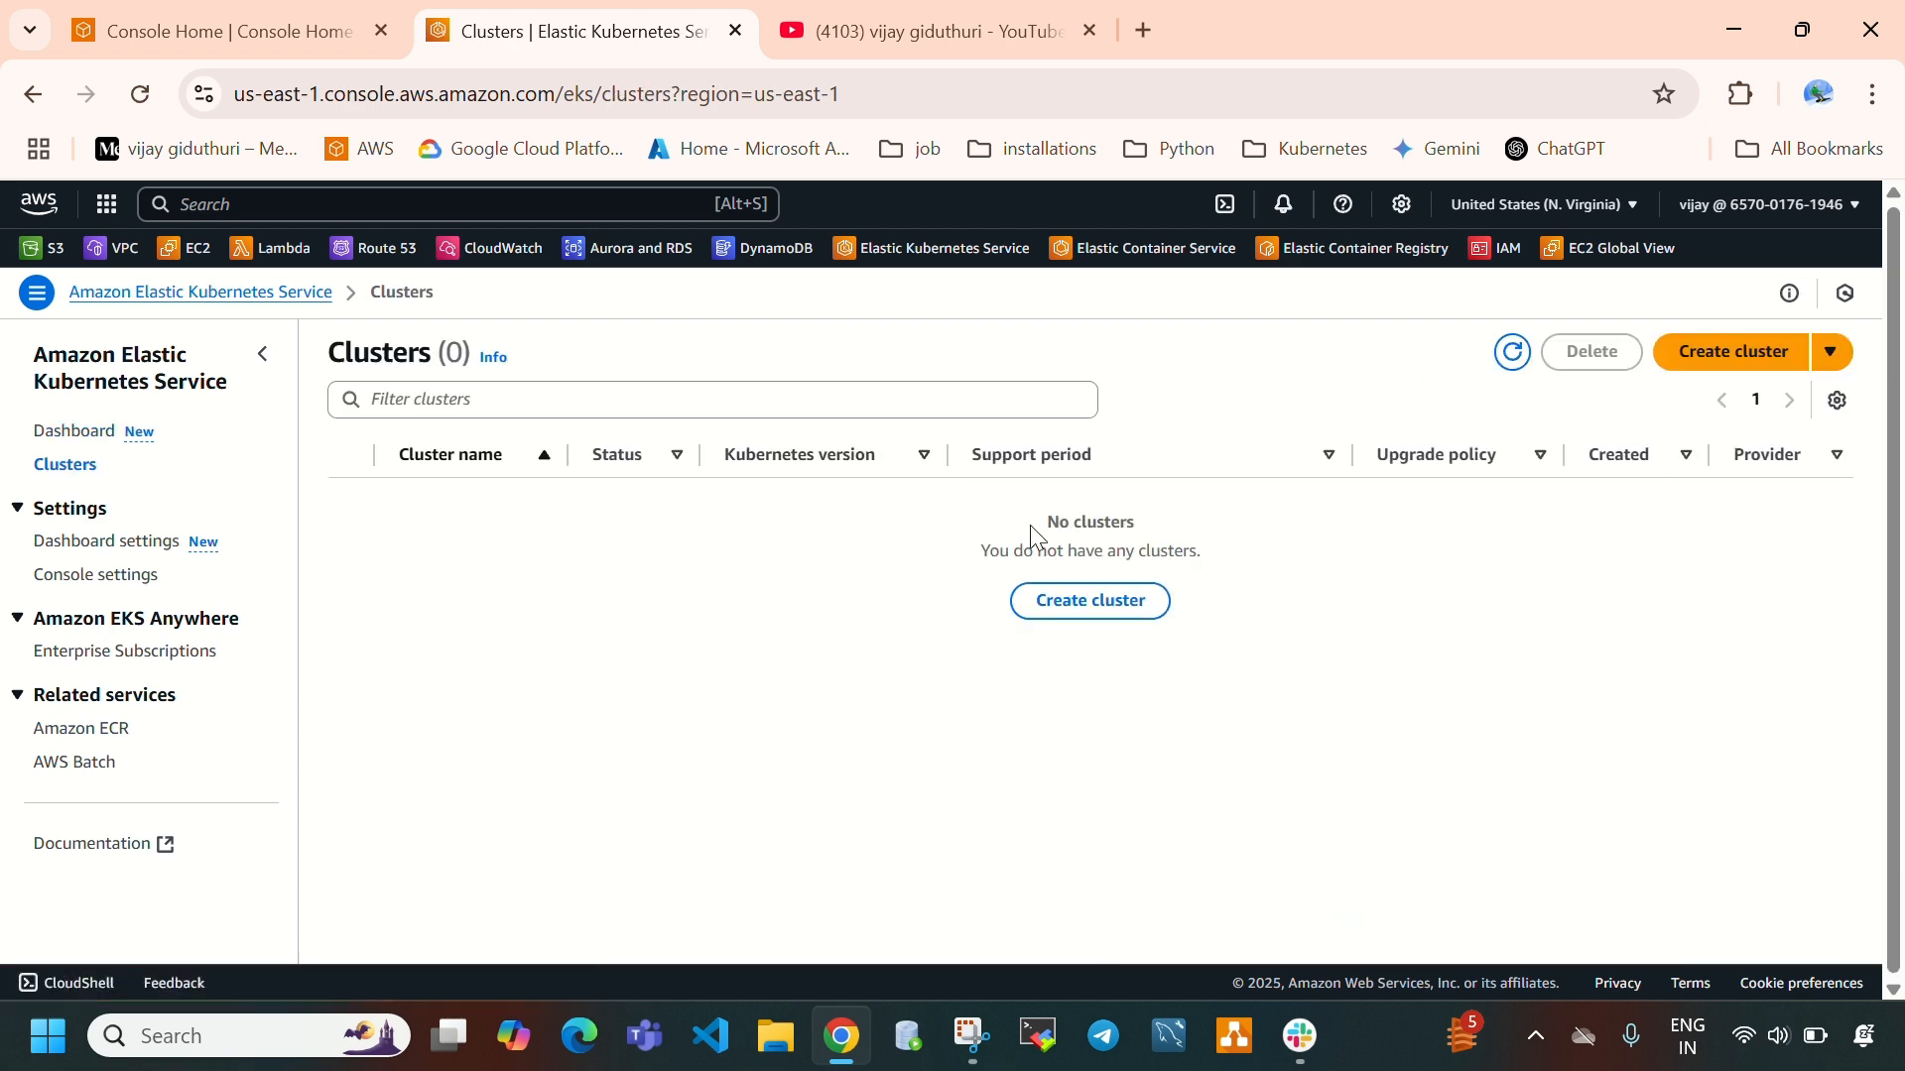
# Start creating a new EKS cluster from the clusters list
pyautogui.moveTo(1051, 517); pyautogui.dragTo(1233, 557)
pyautogui.click(1394, 612)
pyautogui.click(1703, 369)
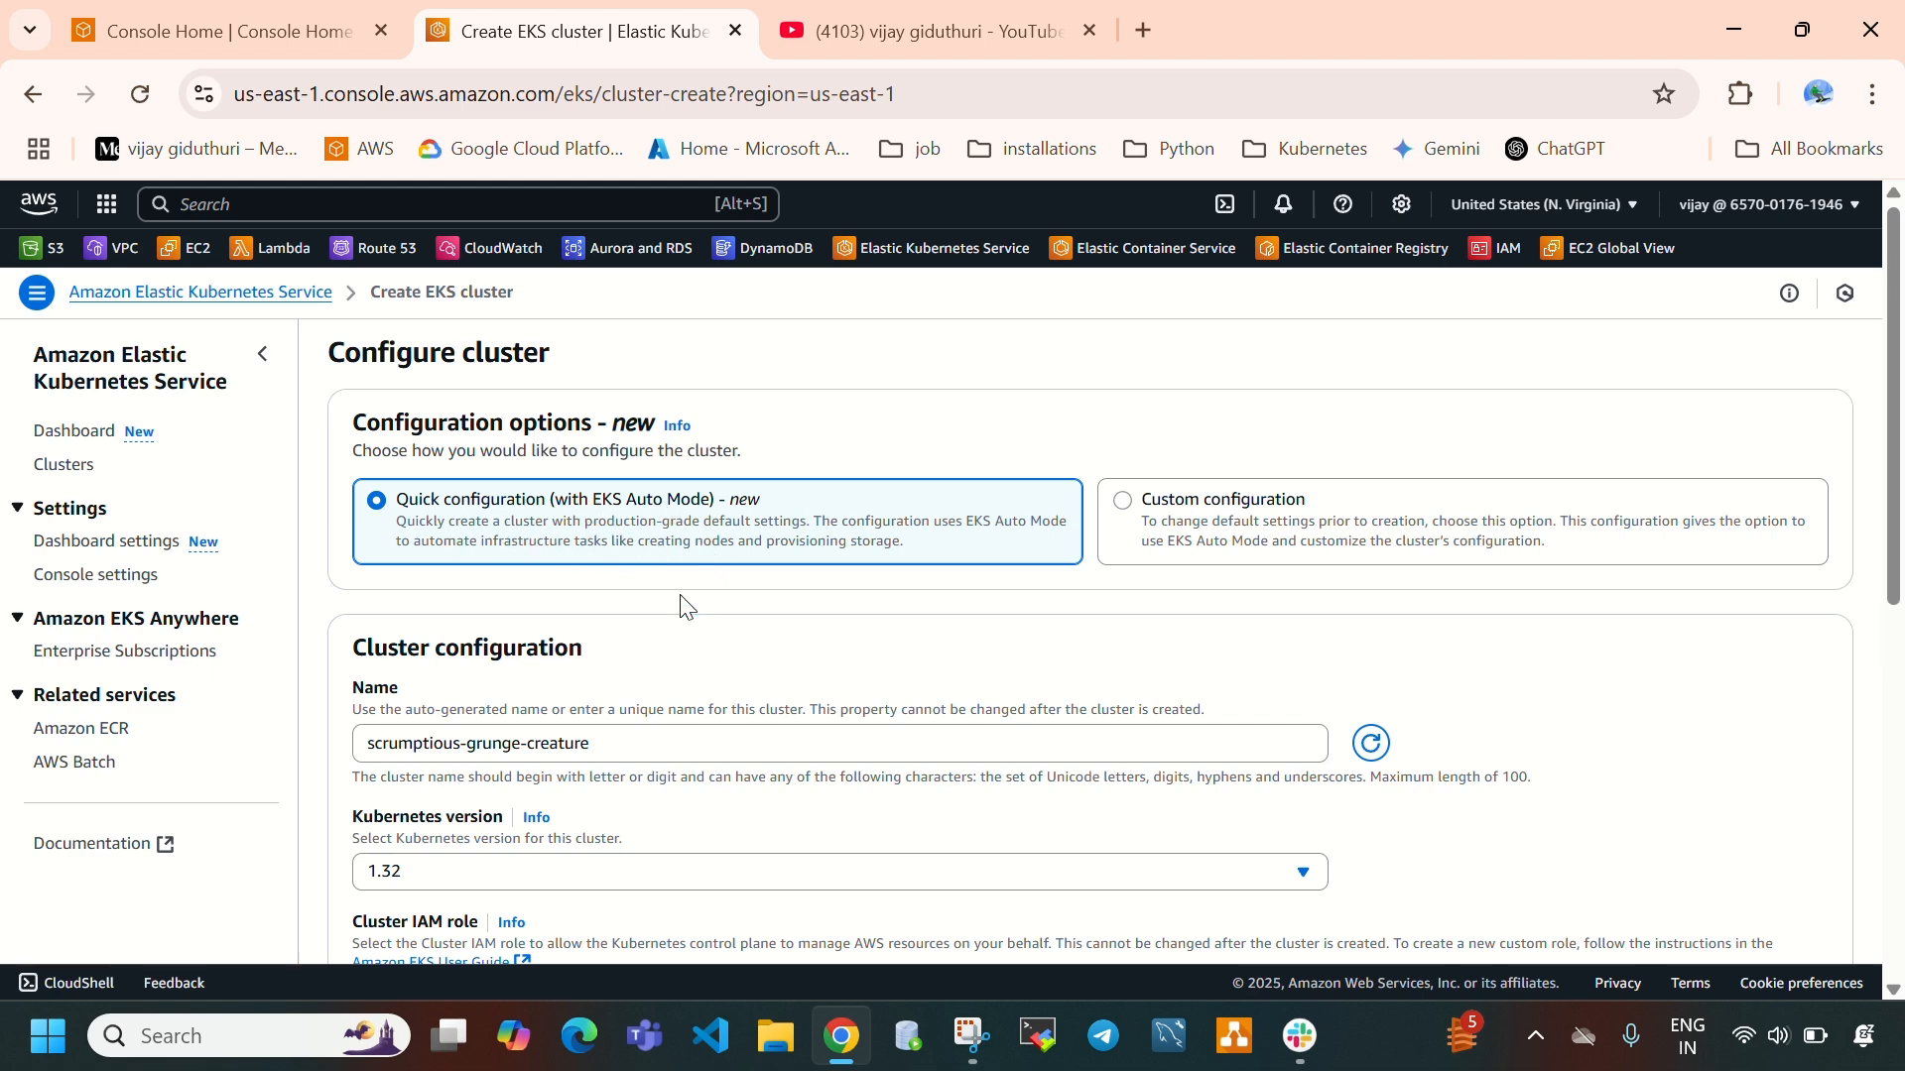
# Generate several alternative automatic names for the cluster
pyautogui.scroll(-2, 685, 608)
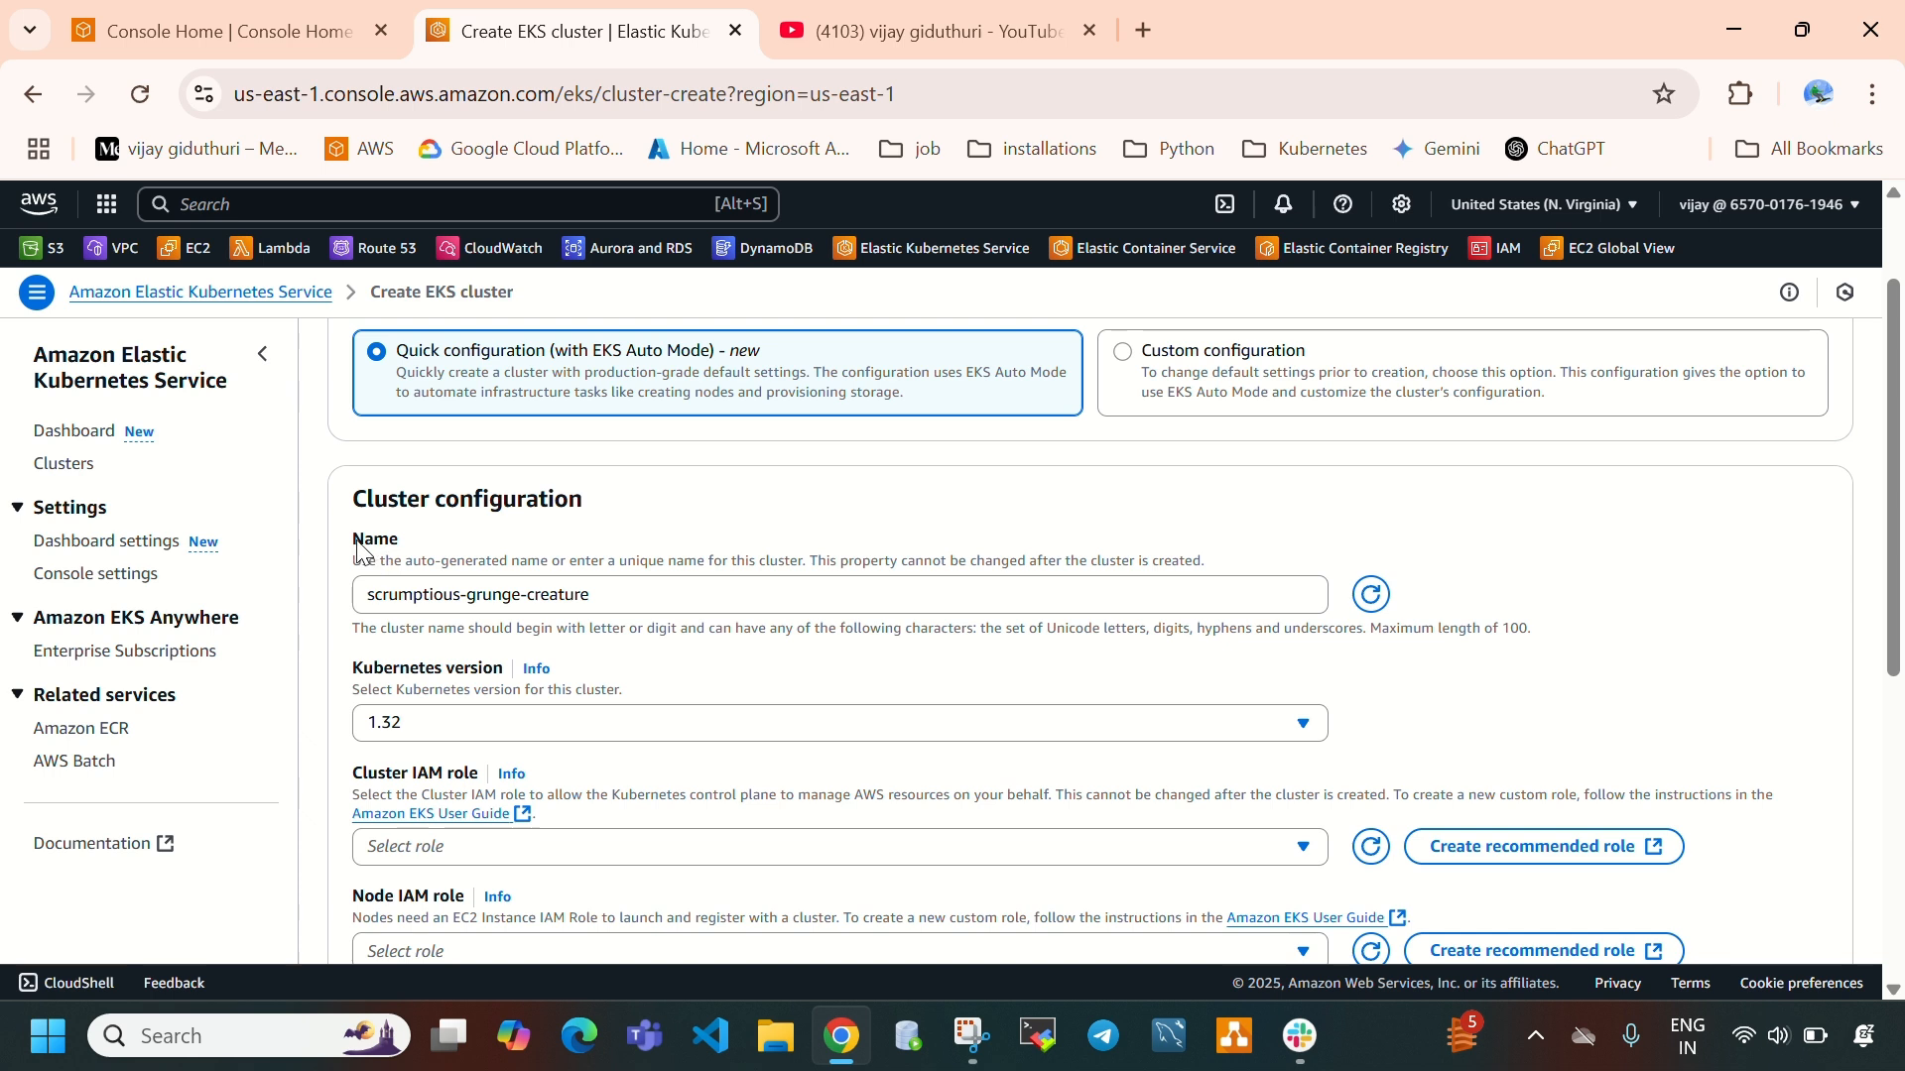
pyautogui.moveTo(358, 545); pyautogui.dragTo(374, 544)
pyautogui.click(1370, 596)
pyautogui.click(1370, 596)
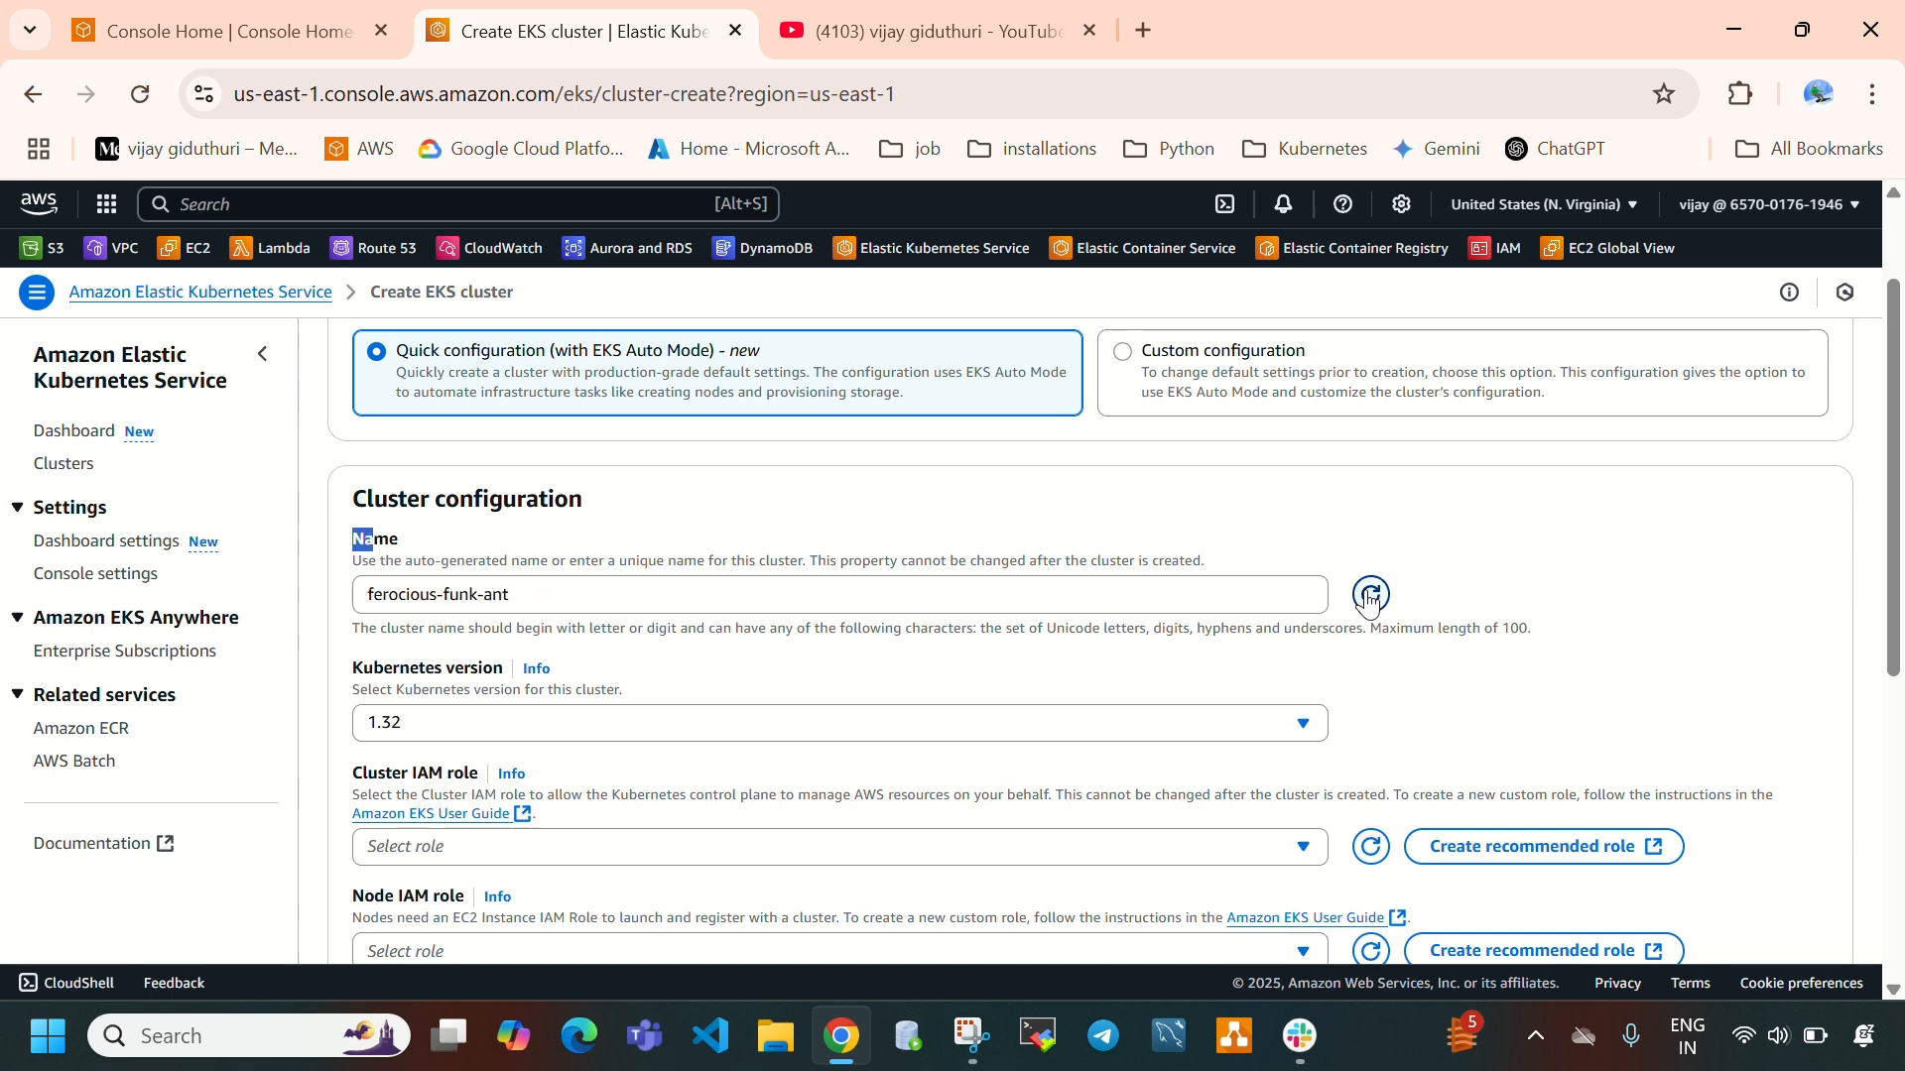
pyautogui.click(1370, 595)
# Replace the generated cluster name with eks-auto-mode
pyautogui.moveTo(574, 606); pyautogui.dragTo(171, 640)
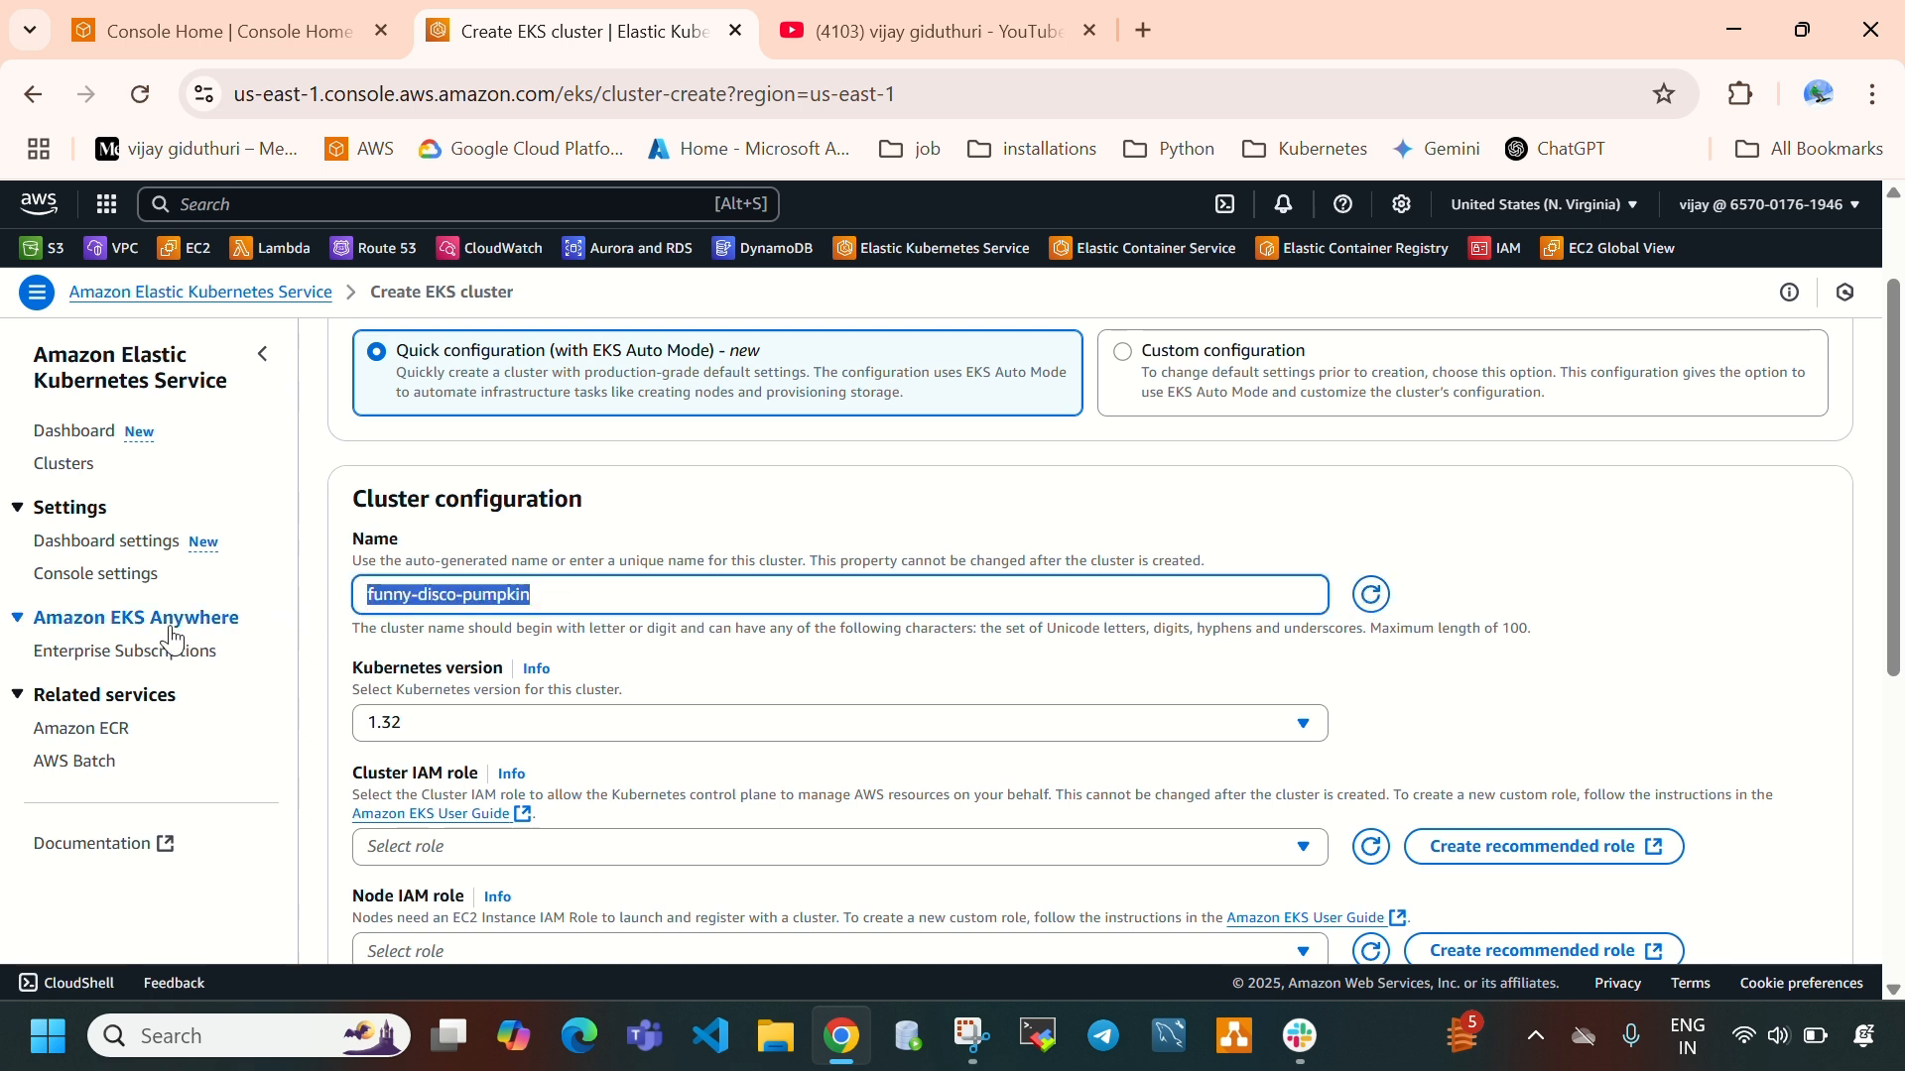
pyautogui.write('aws-eks-au')
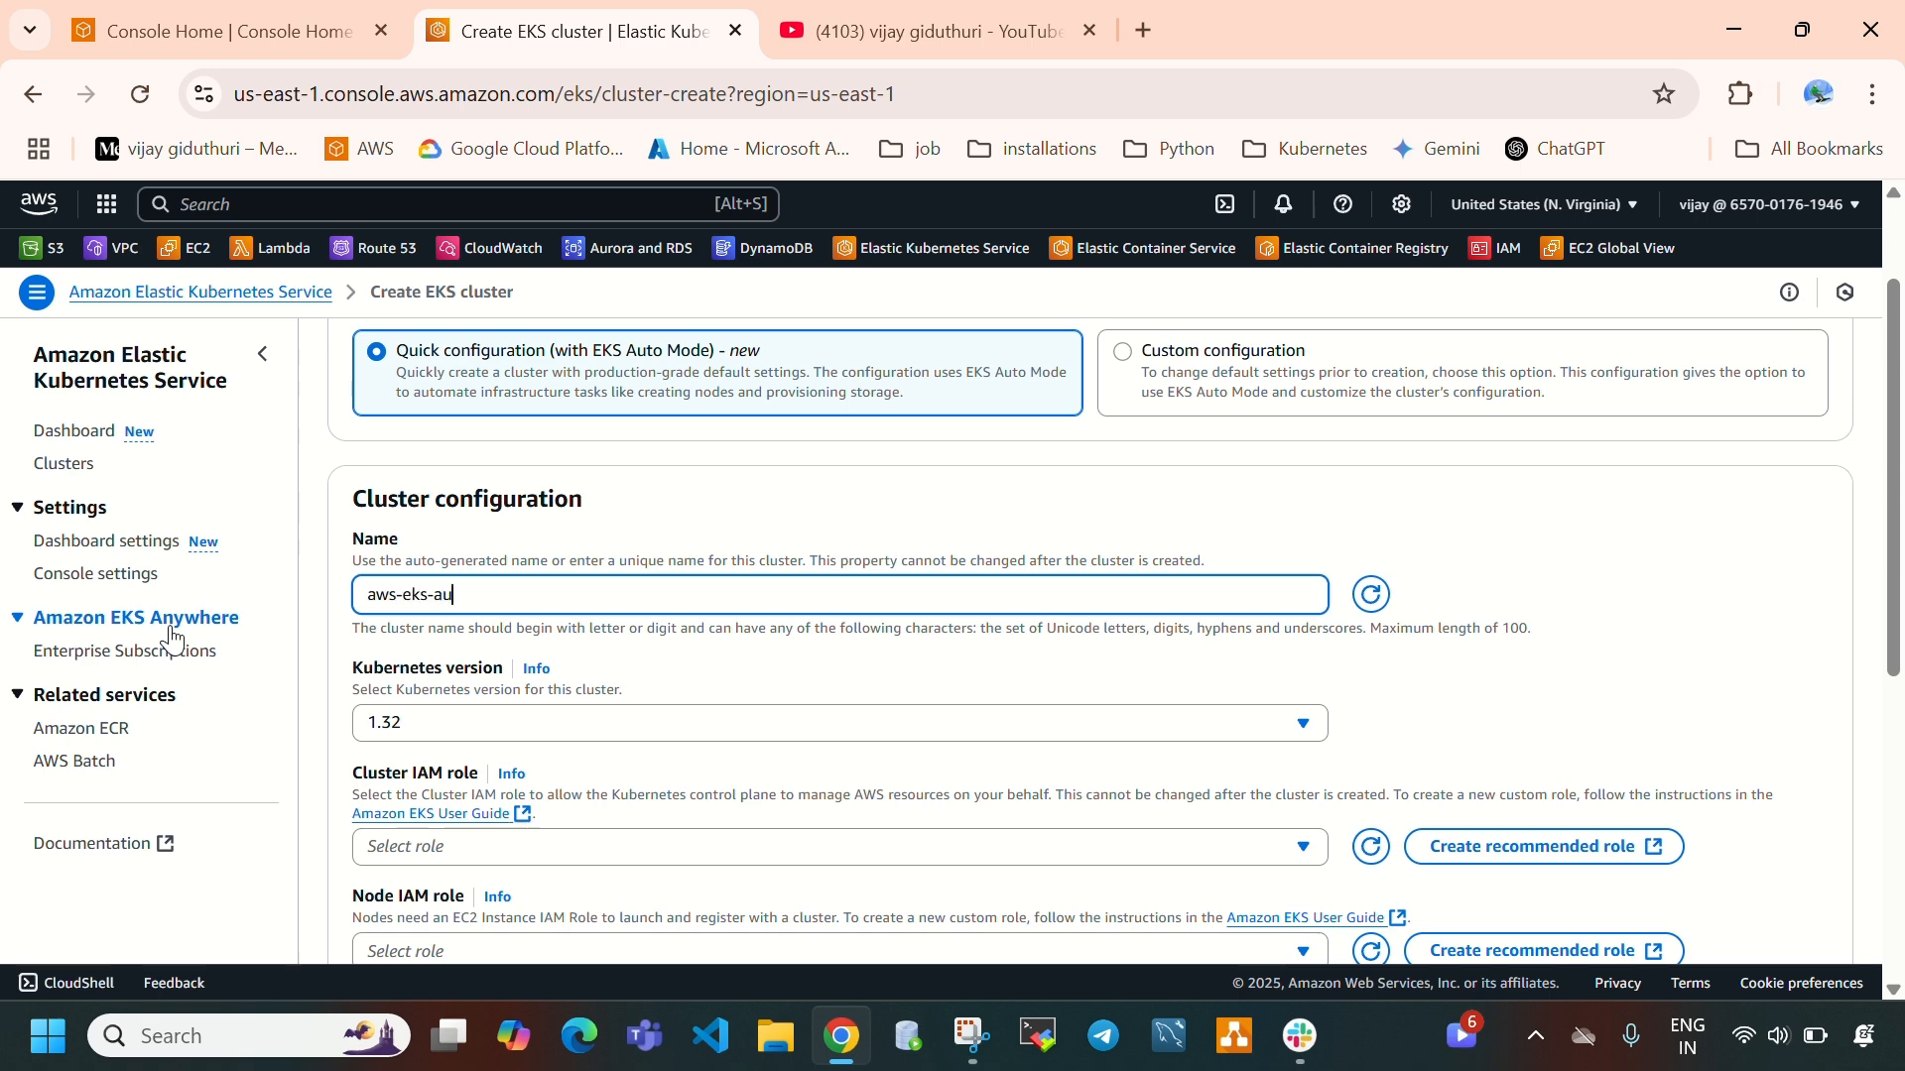
pyautogui.hotkey('ctrl', 'a')
pyautogui.press('BackSpace')
pyautogui.write('ek')
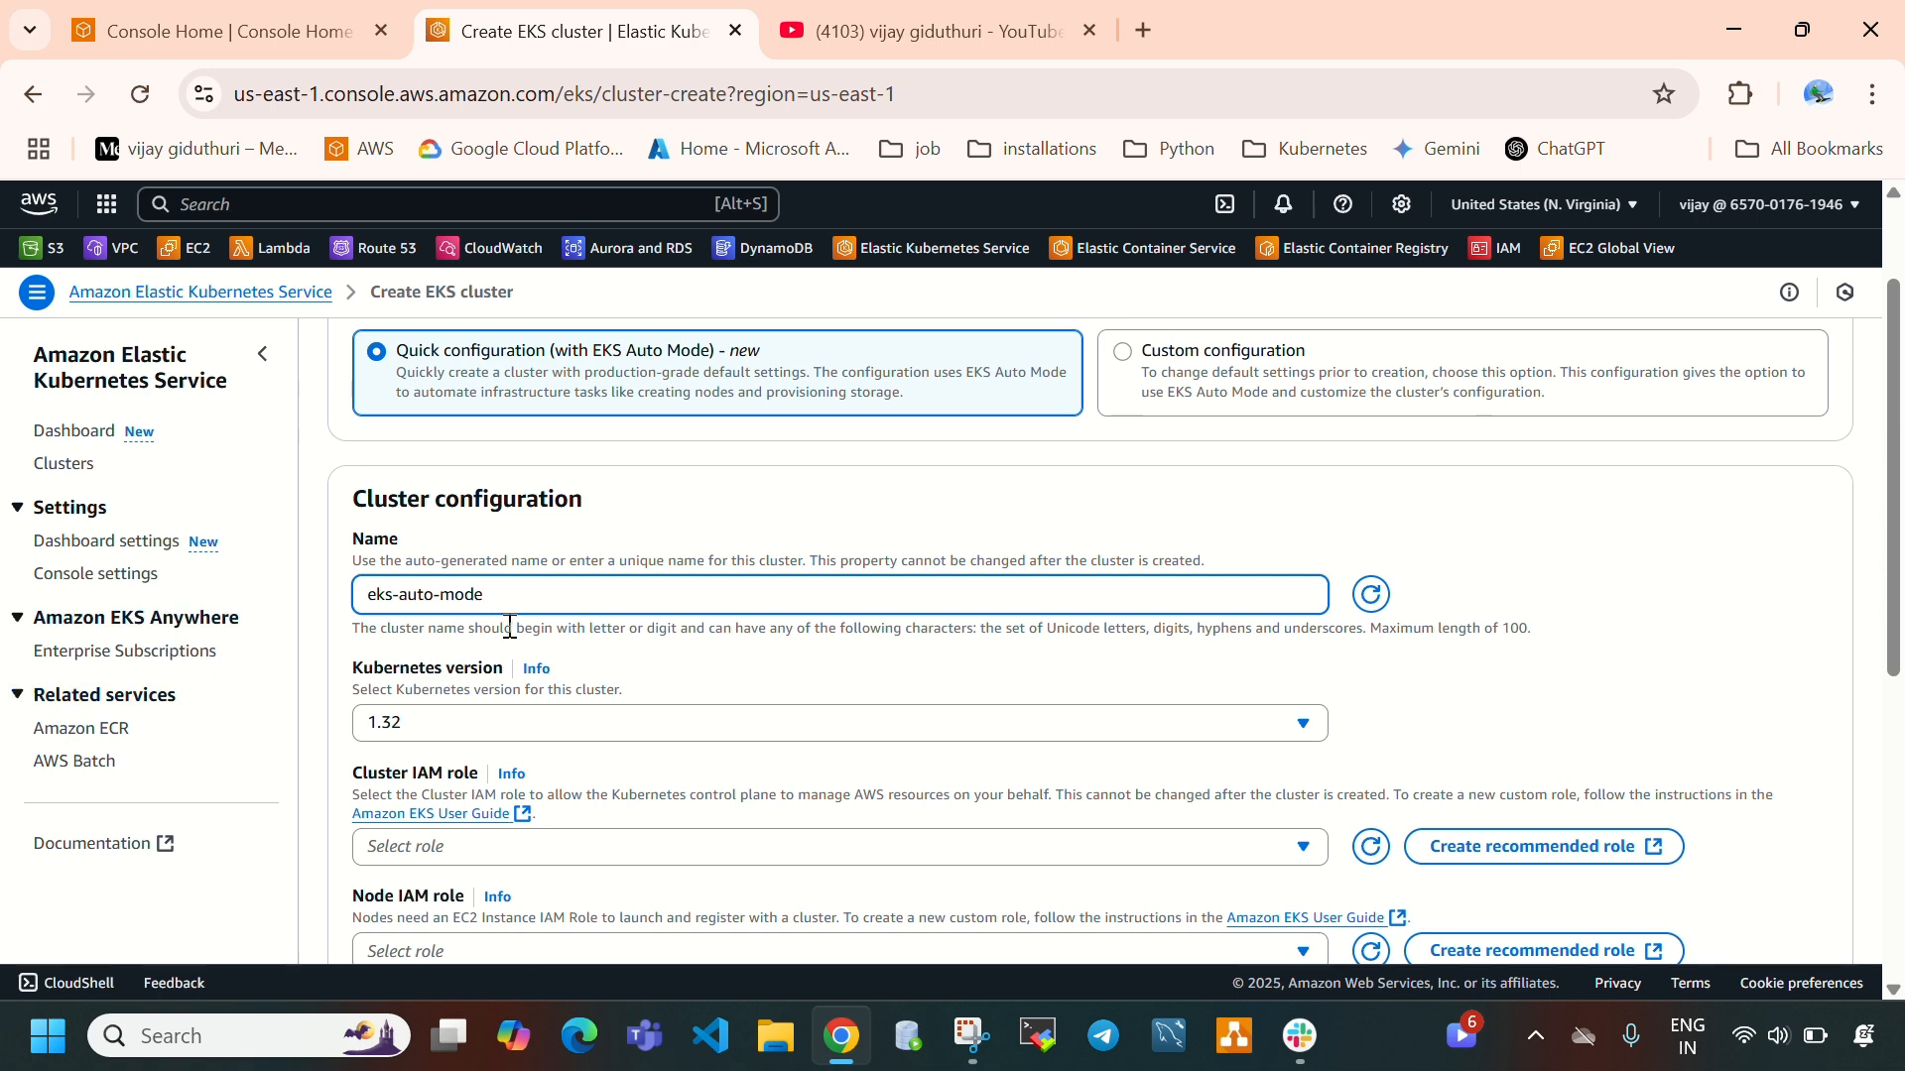
# Check the Kubernetes versions offered for the cluster and keep 1.32
pyautogui.scroll(-2, 510, 627)
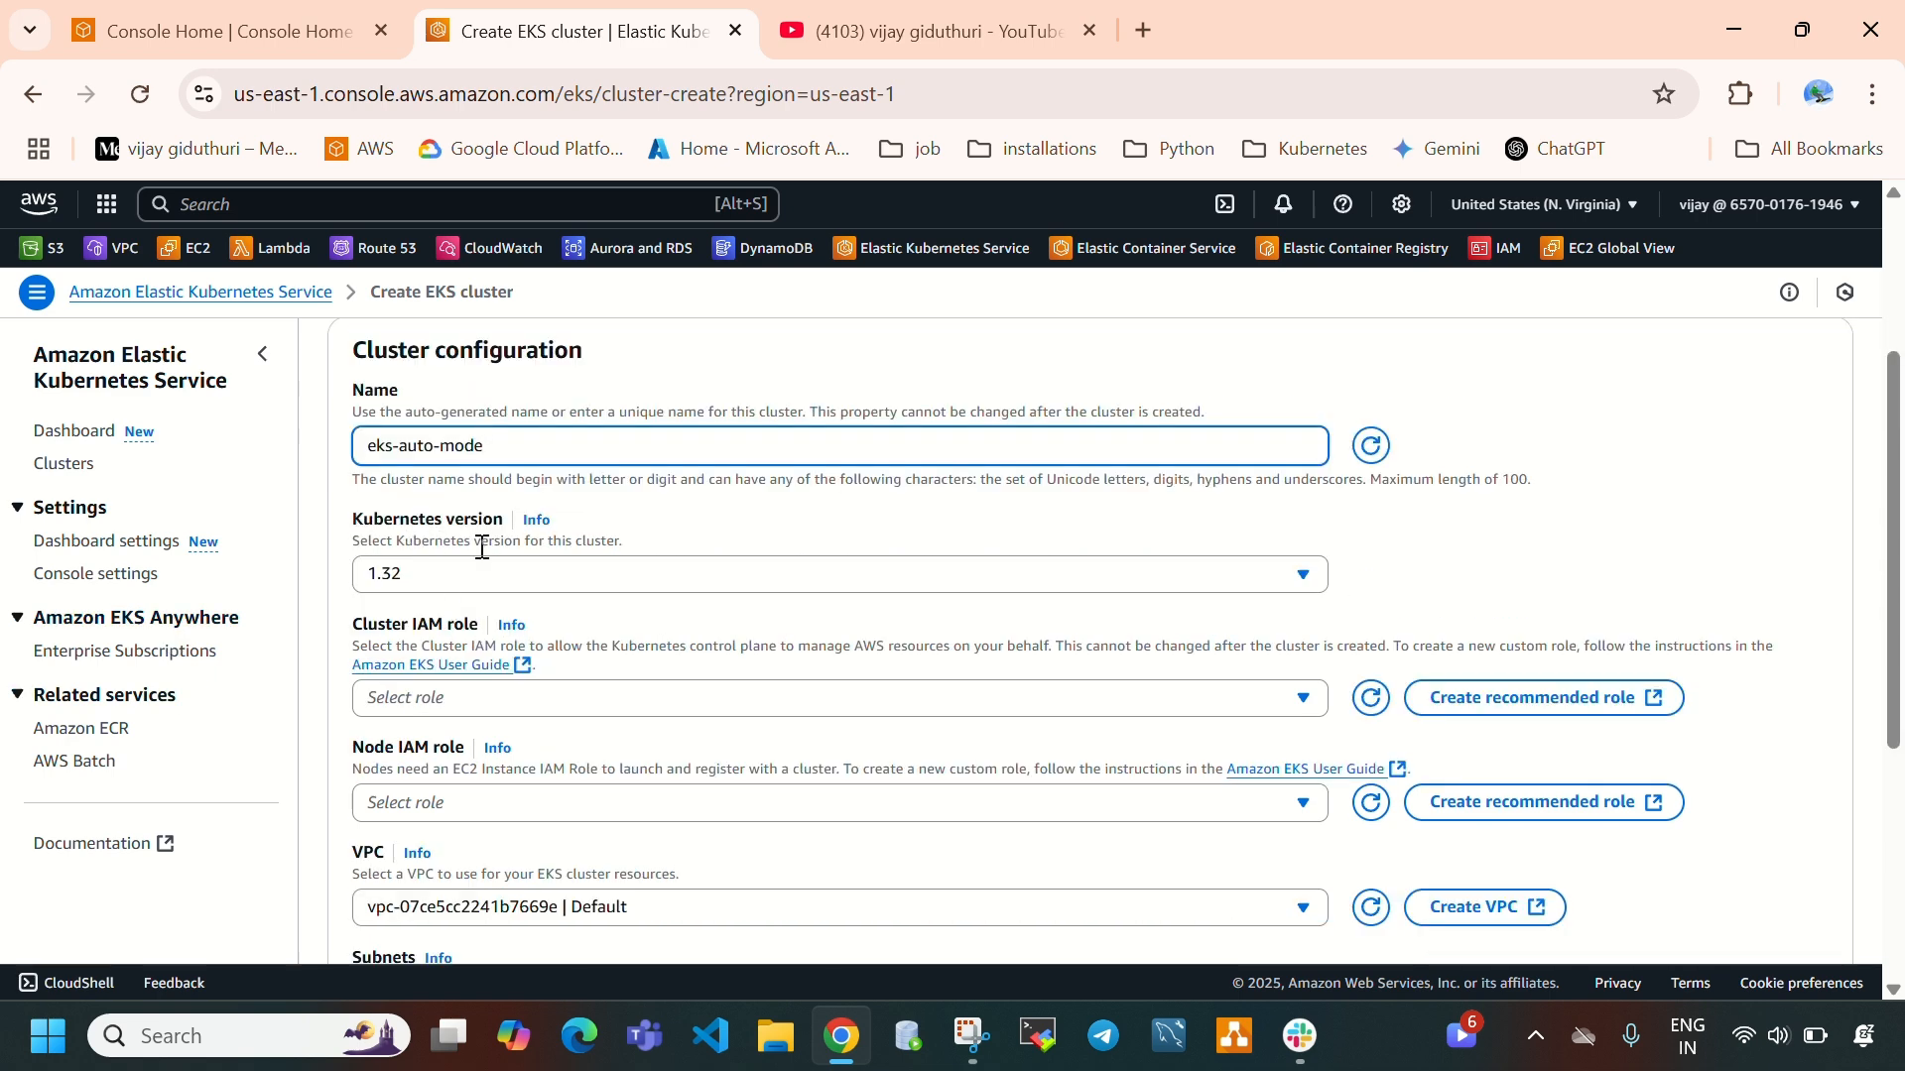
pyautogui.click(478, 588)
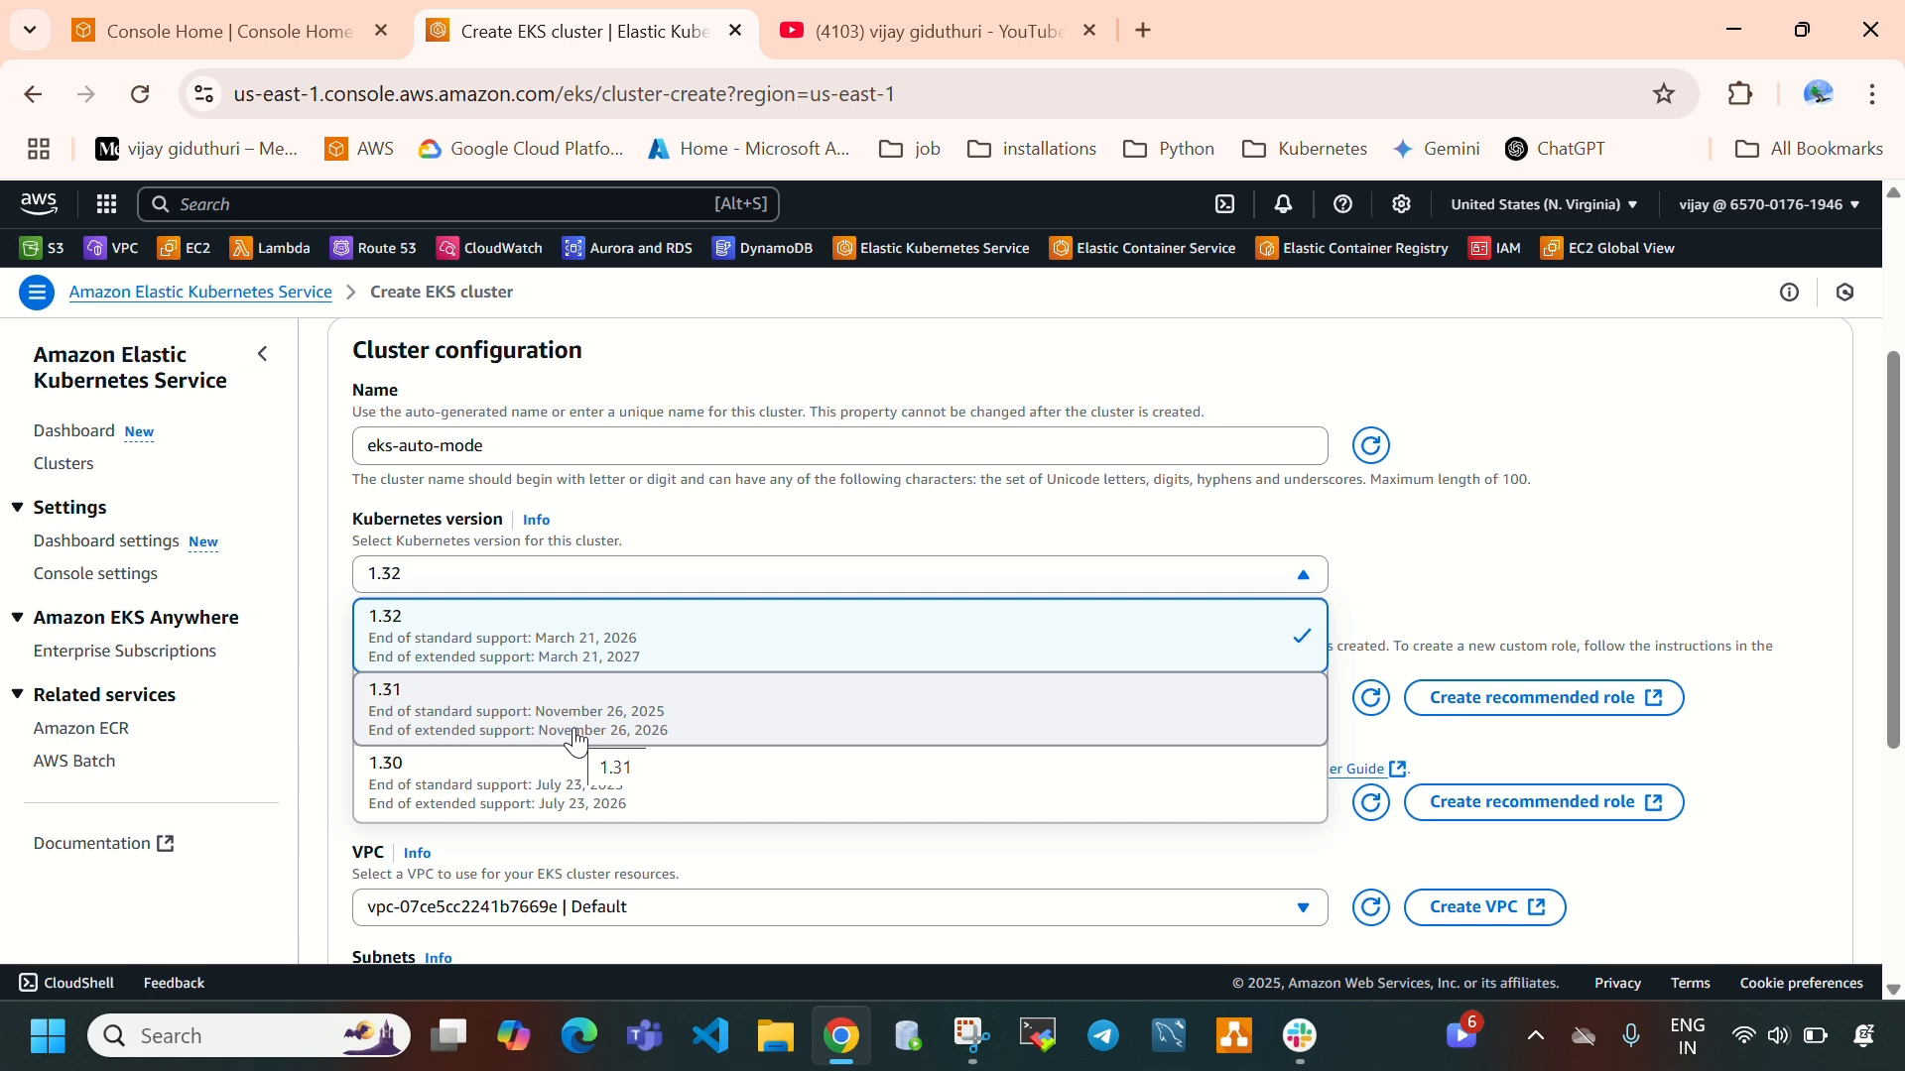
pyautogui.click(788, 346)
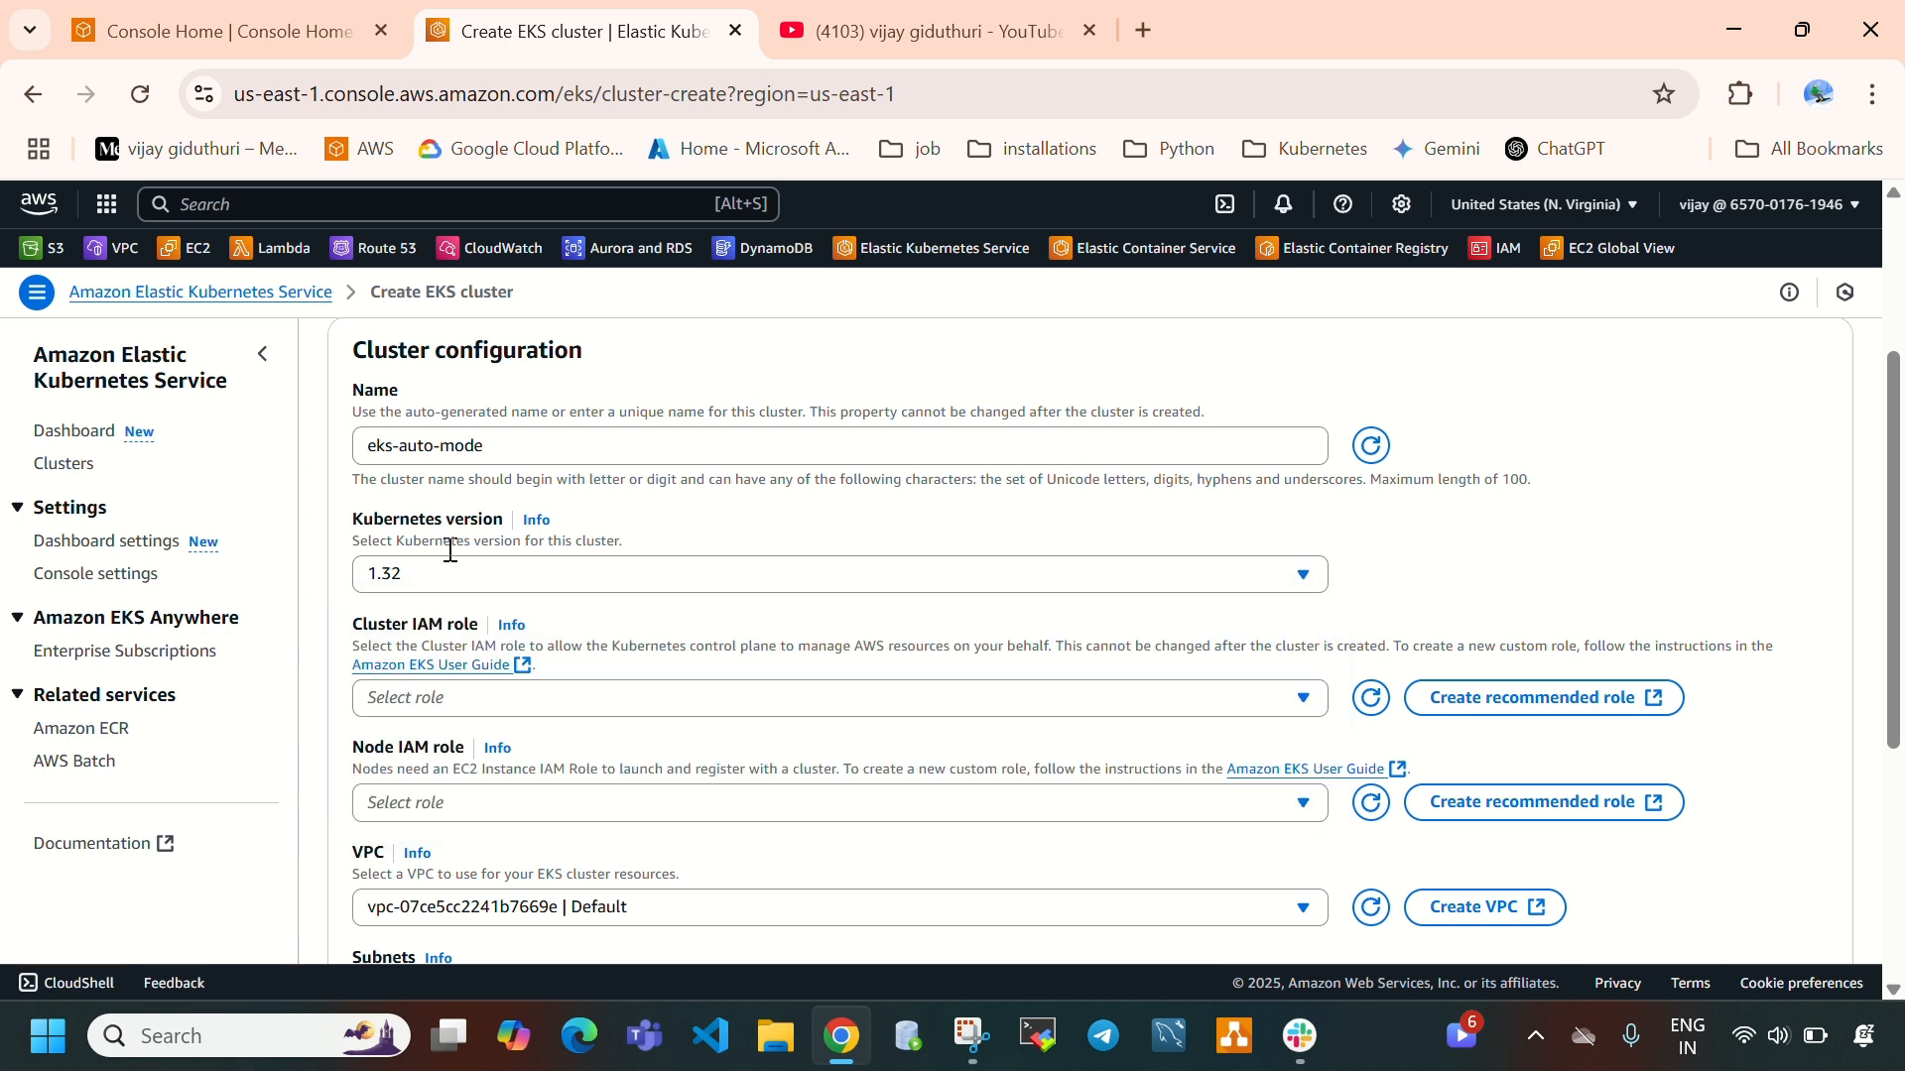
# Start creating the recommended cluster IAM role, accepting the AWS service entity type and the EKS - Auto Cluster use case
pyautogui.scroll(-1, 969, 638)
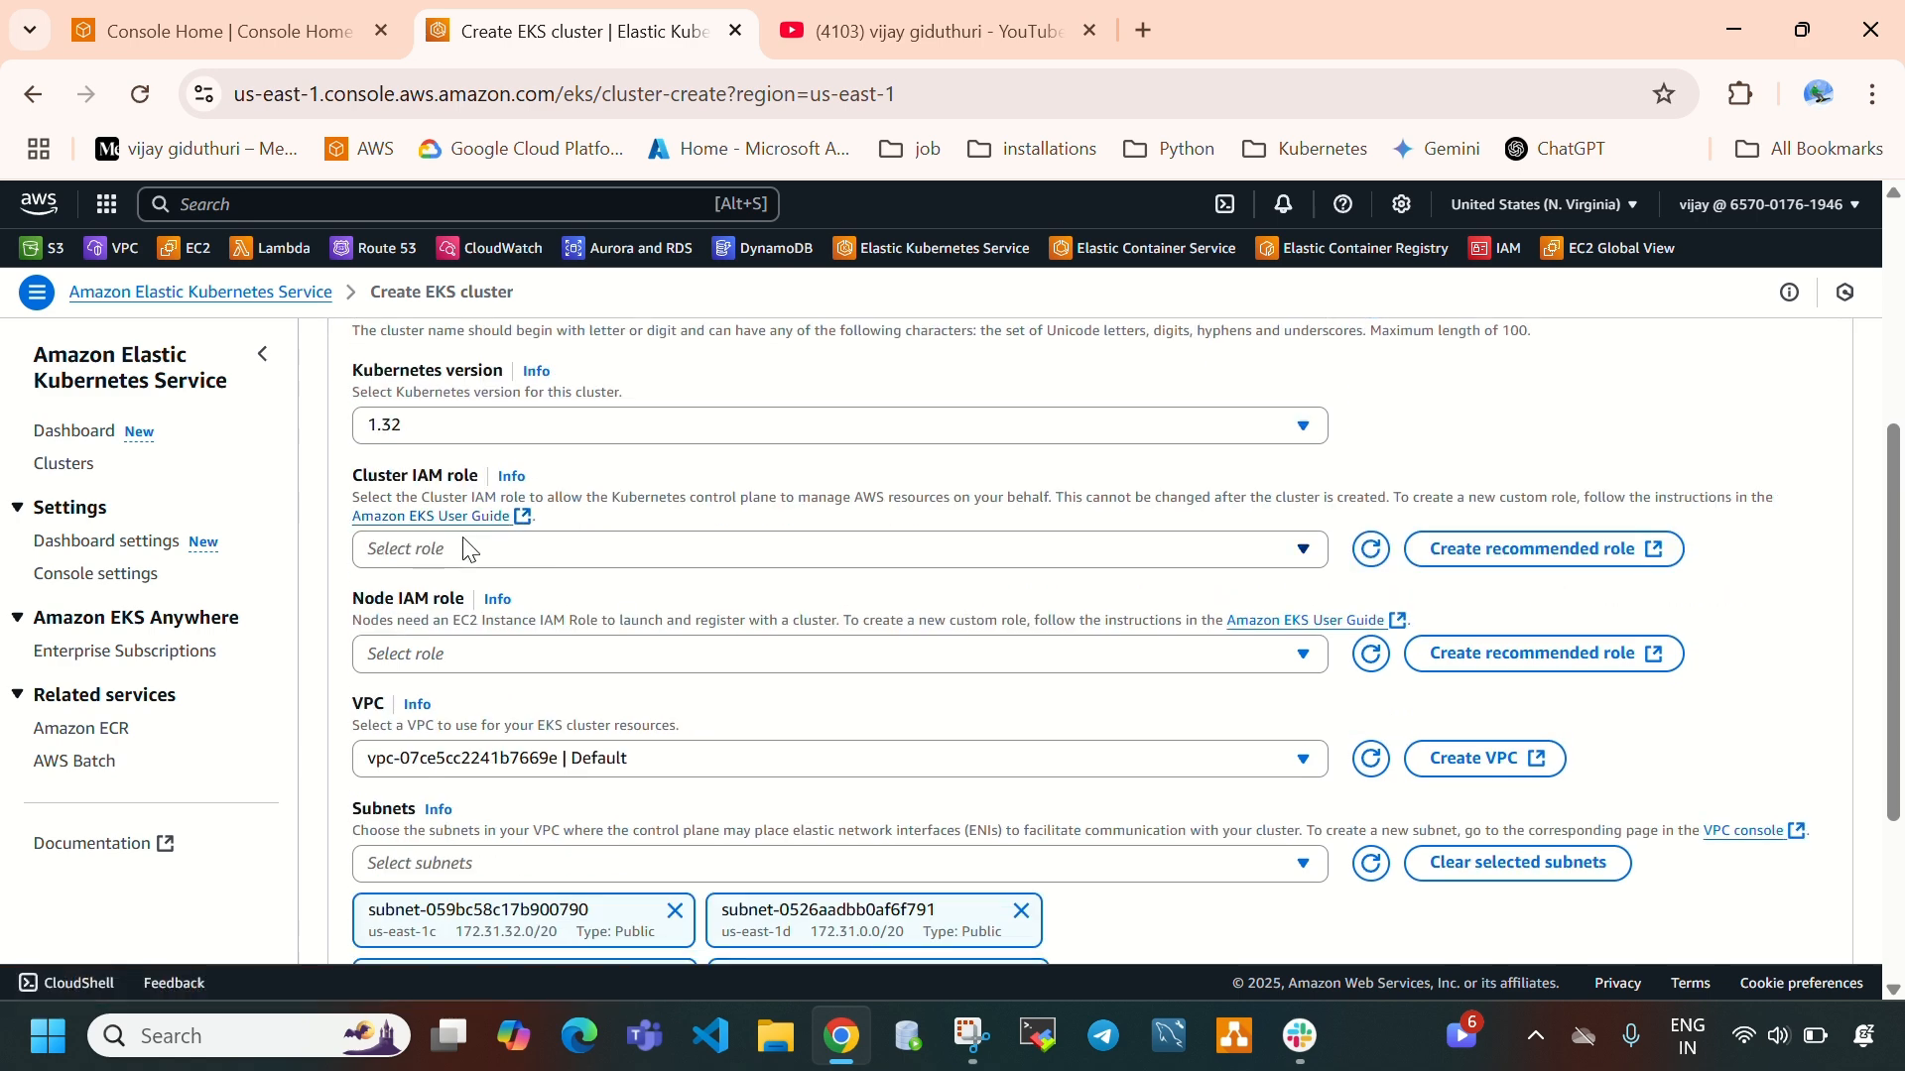
pyautogui.click(1475, 552)
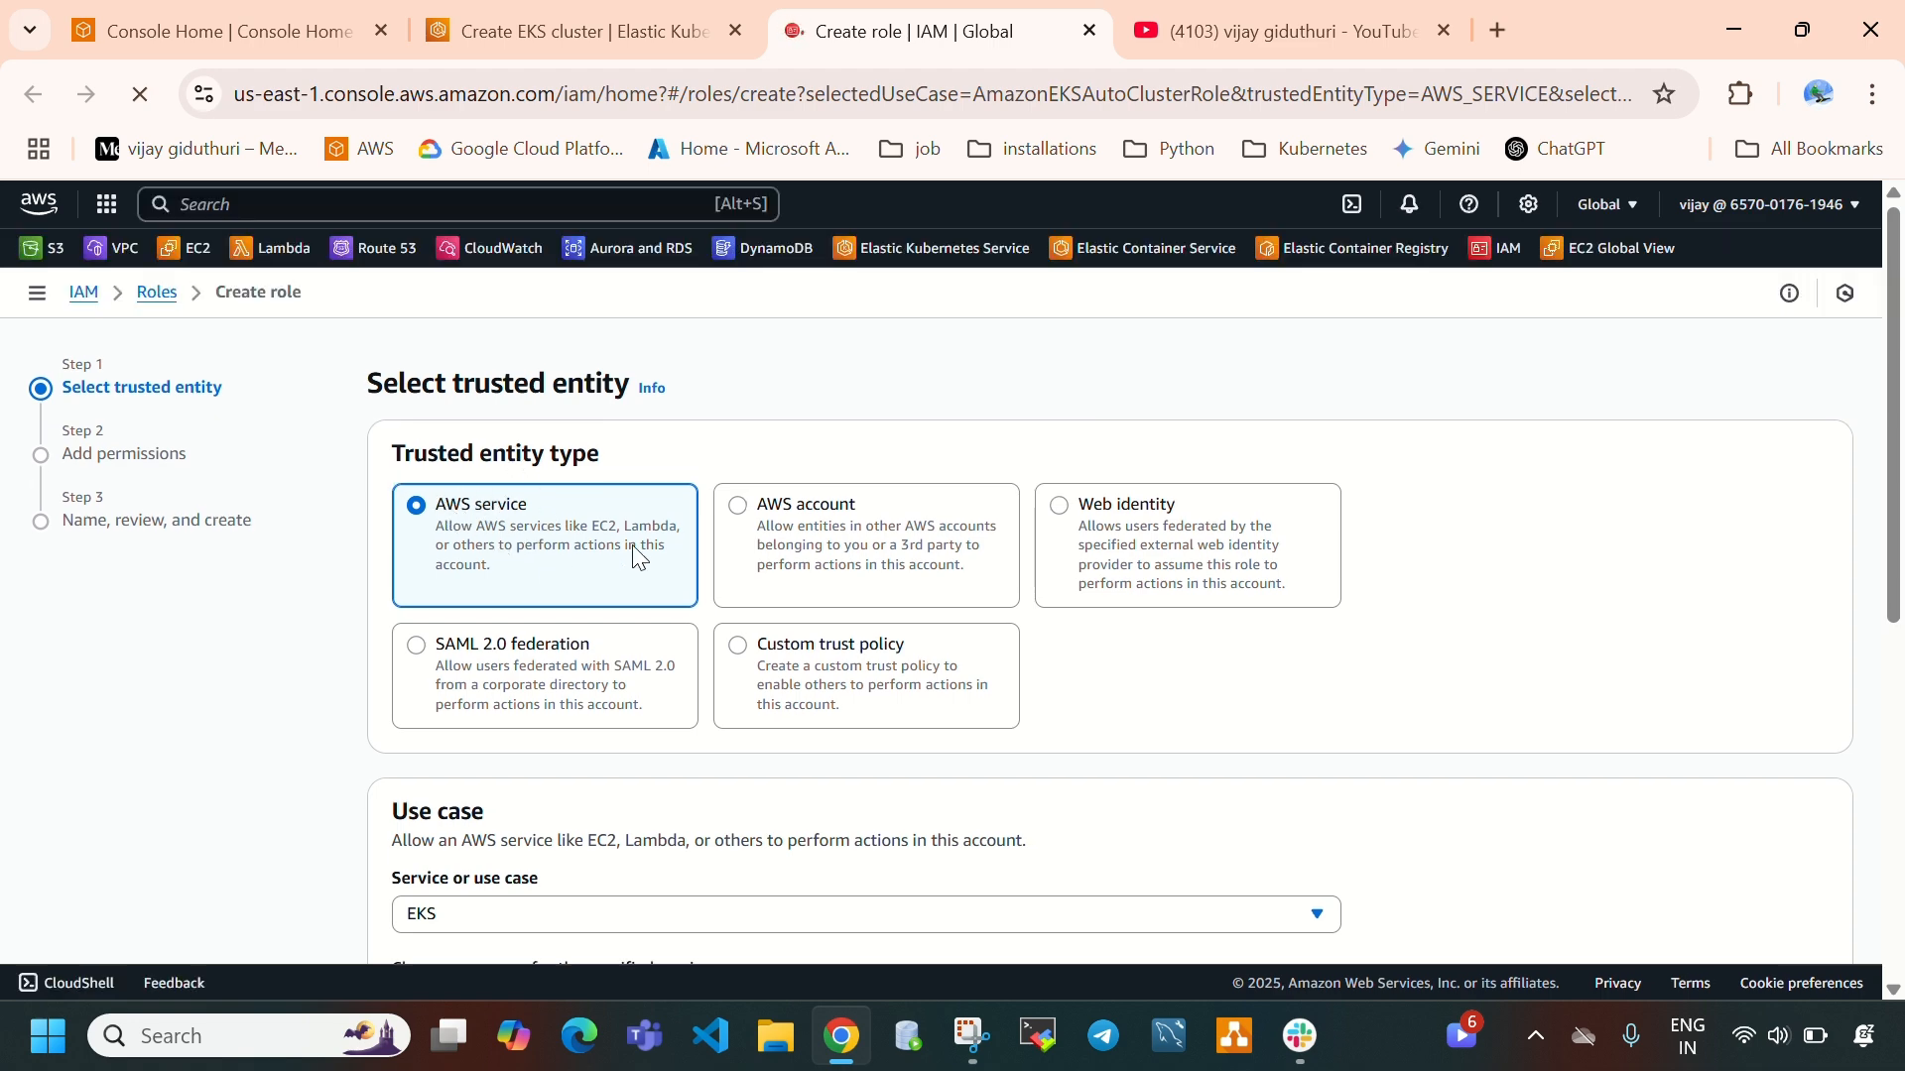
pyautogui.scroll(-3, 533, 567)
pyautogui.scroll(-4, 565, 642)
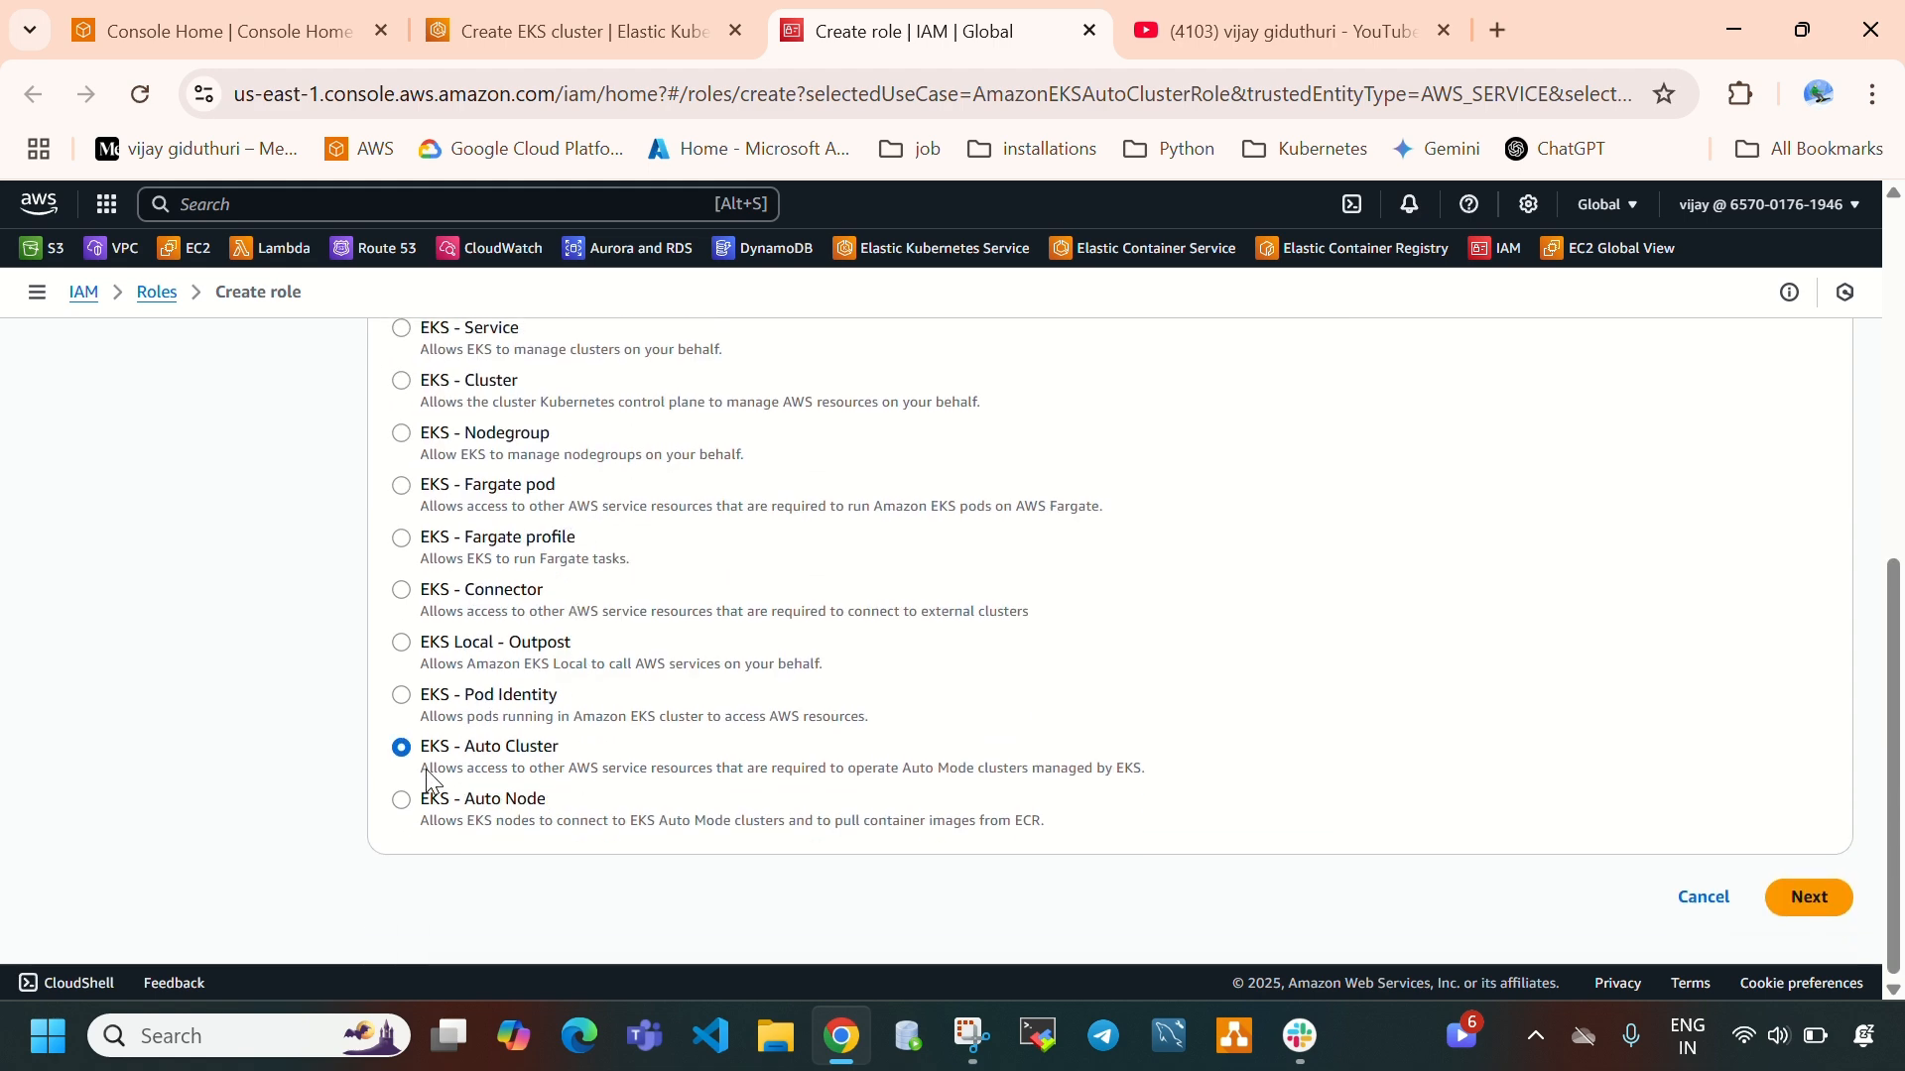
pyautogui.click(1798, 900)
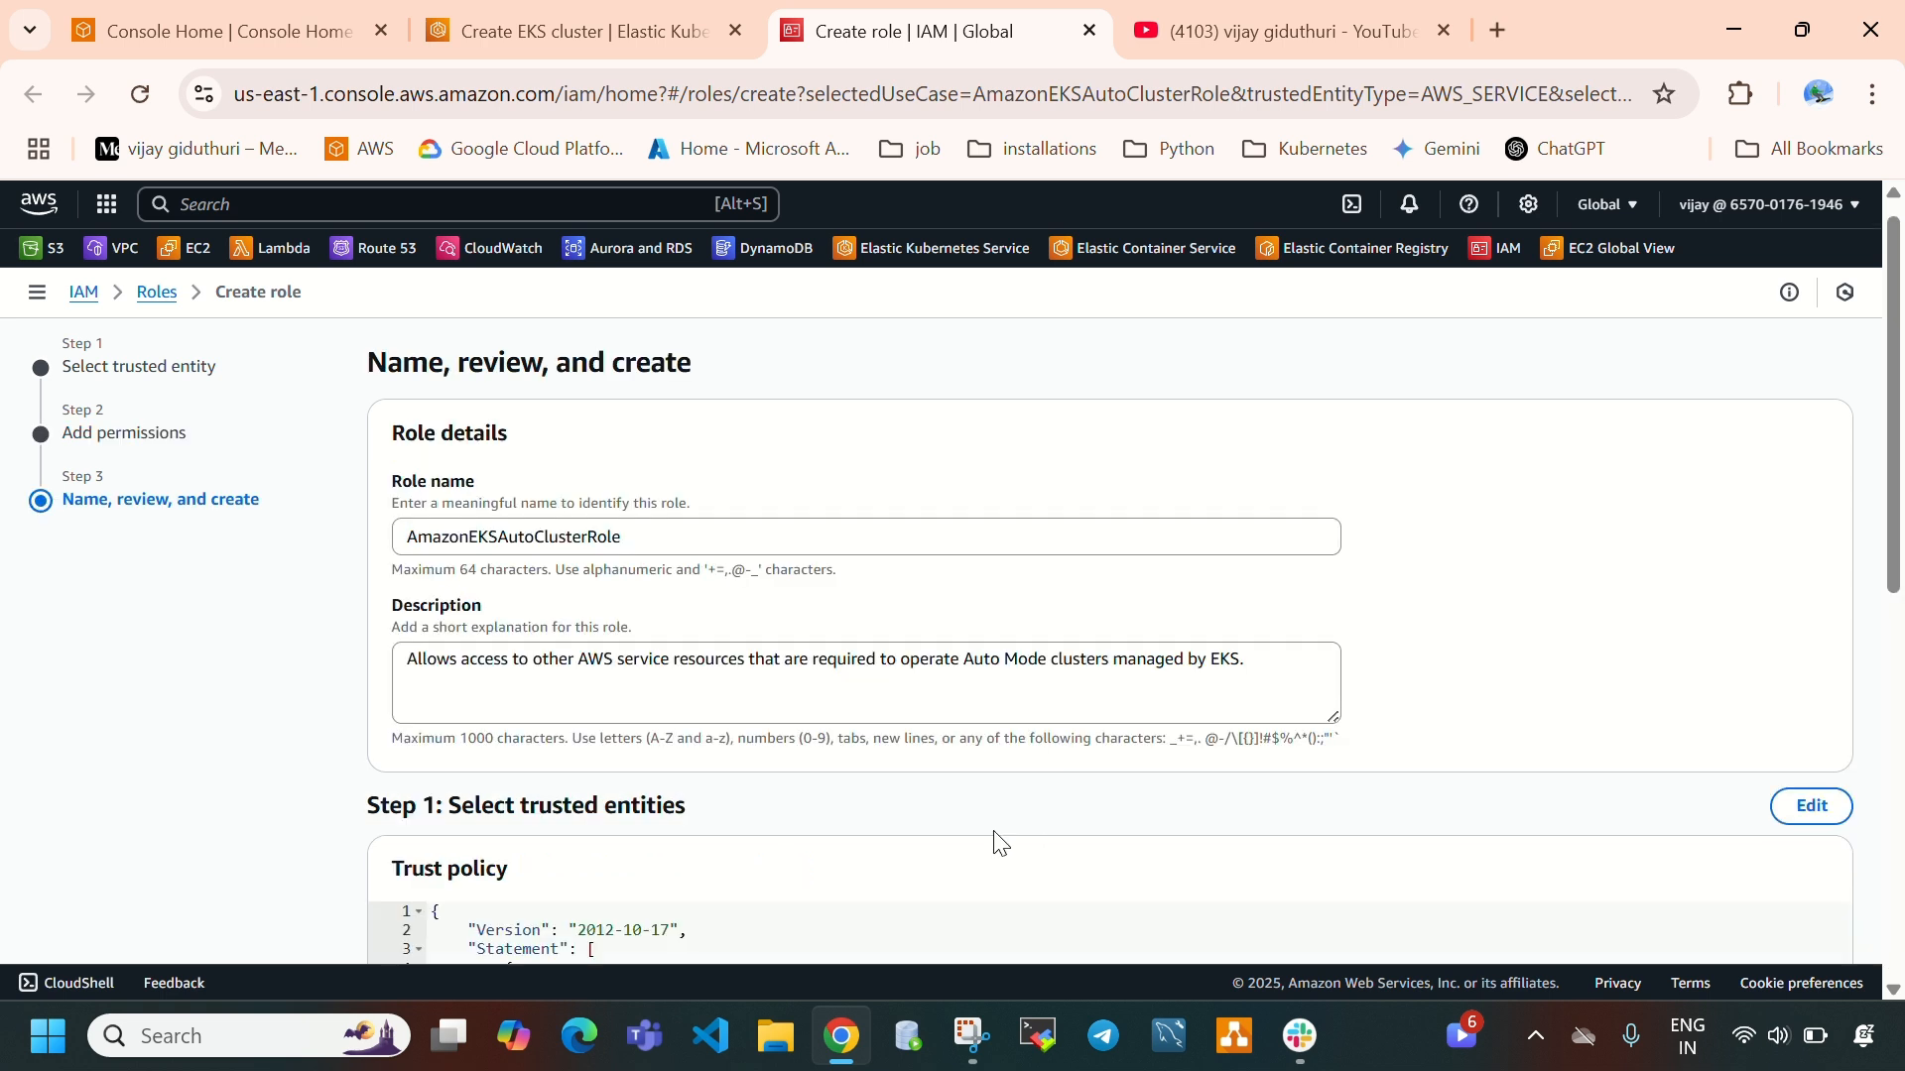
# Review the role name, trust policy and attached EKS policies, and create the role as AmazonEKSAutoClusterRole
pyautogui.doubleClick(411, 539)
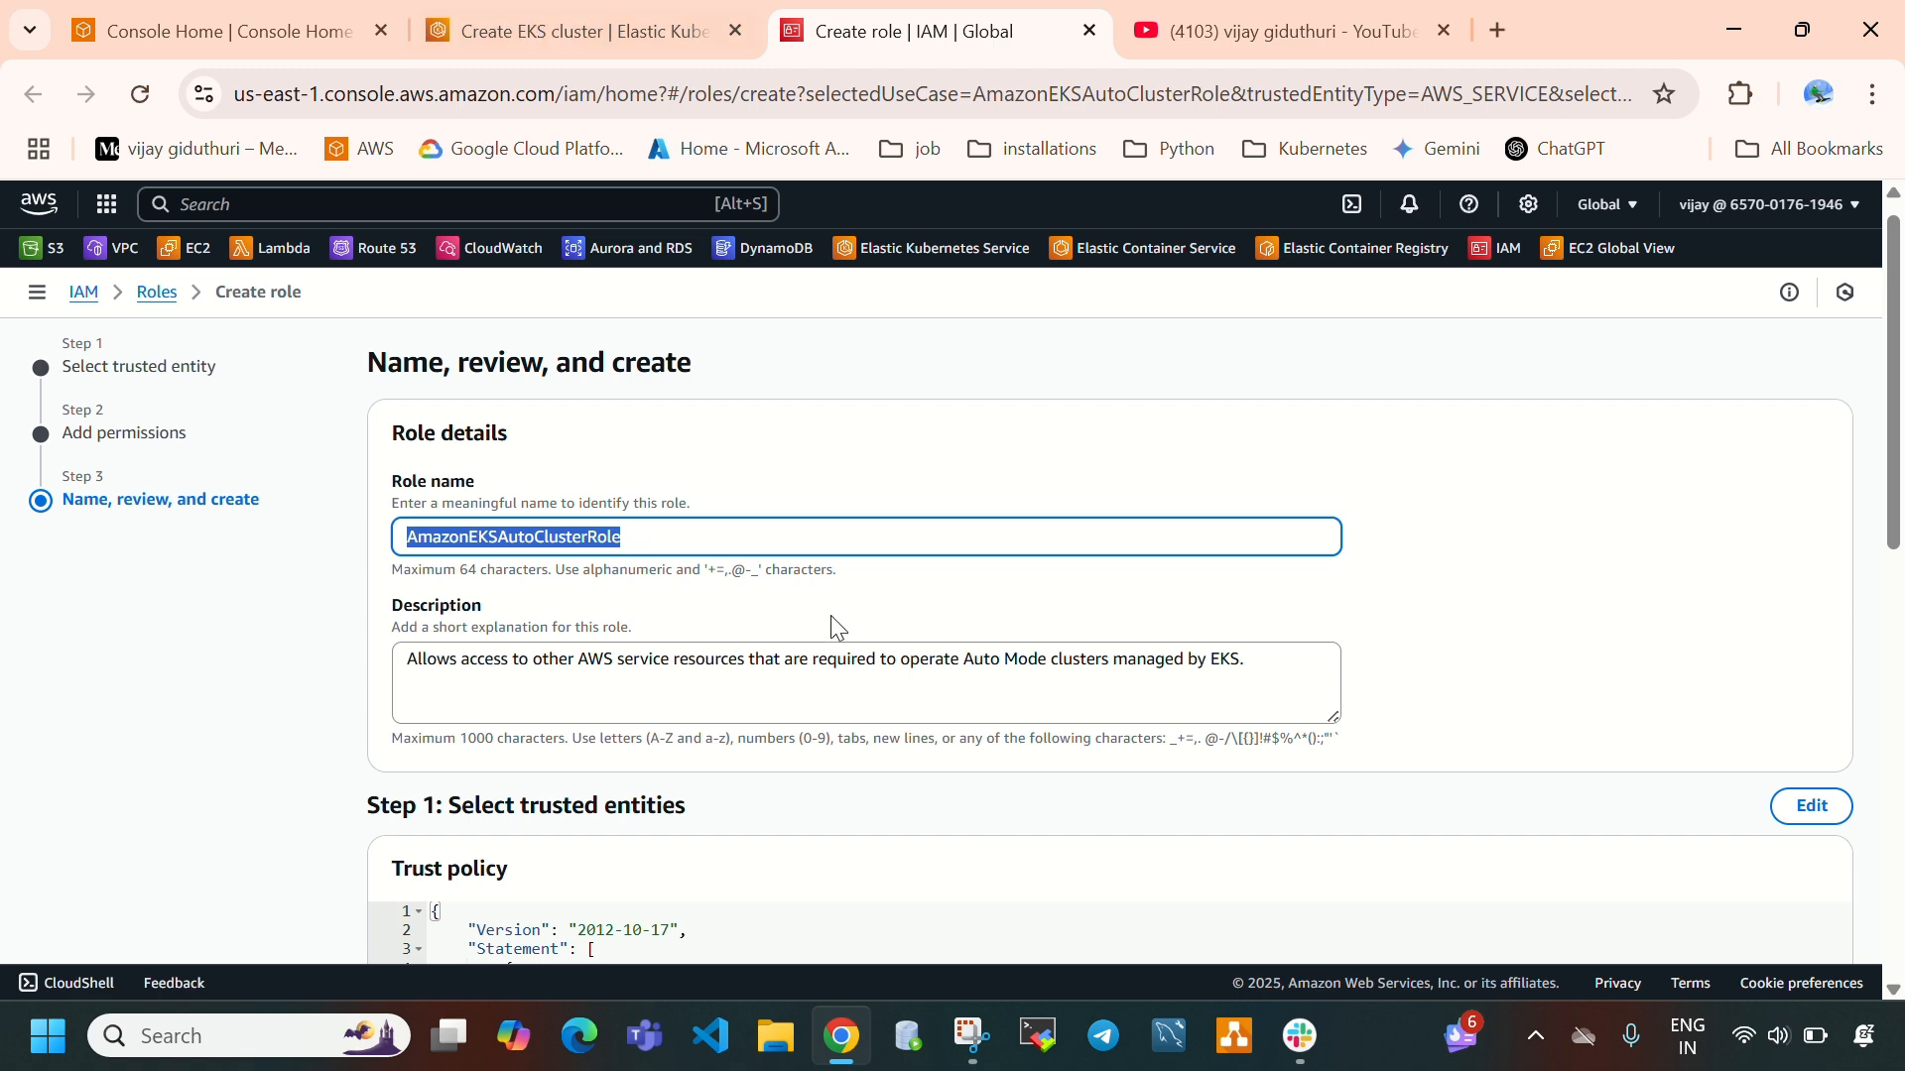
pyautogui.scroll(-10, 838, 625)
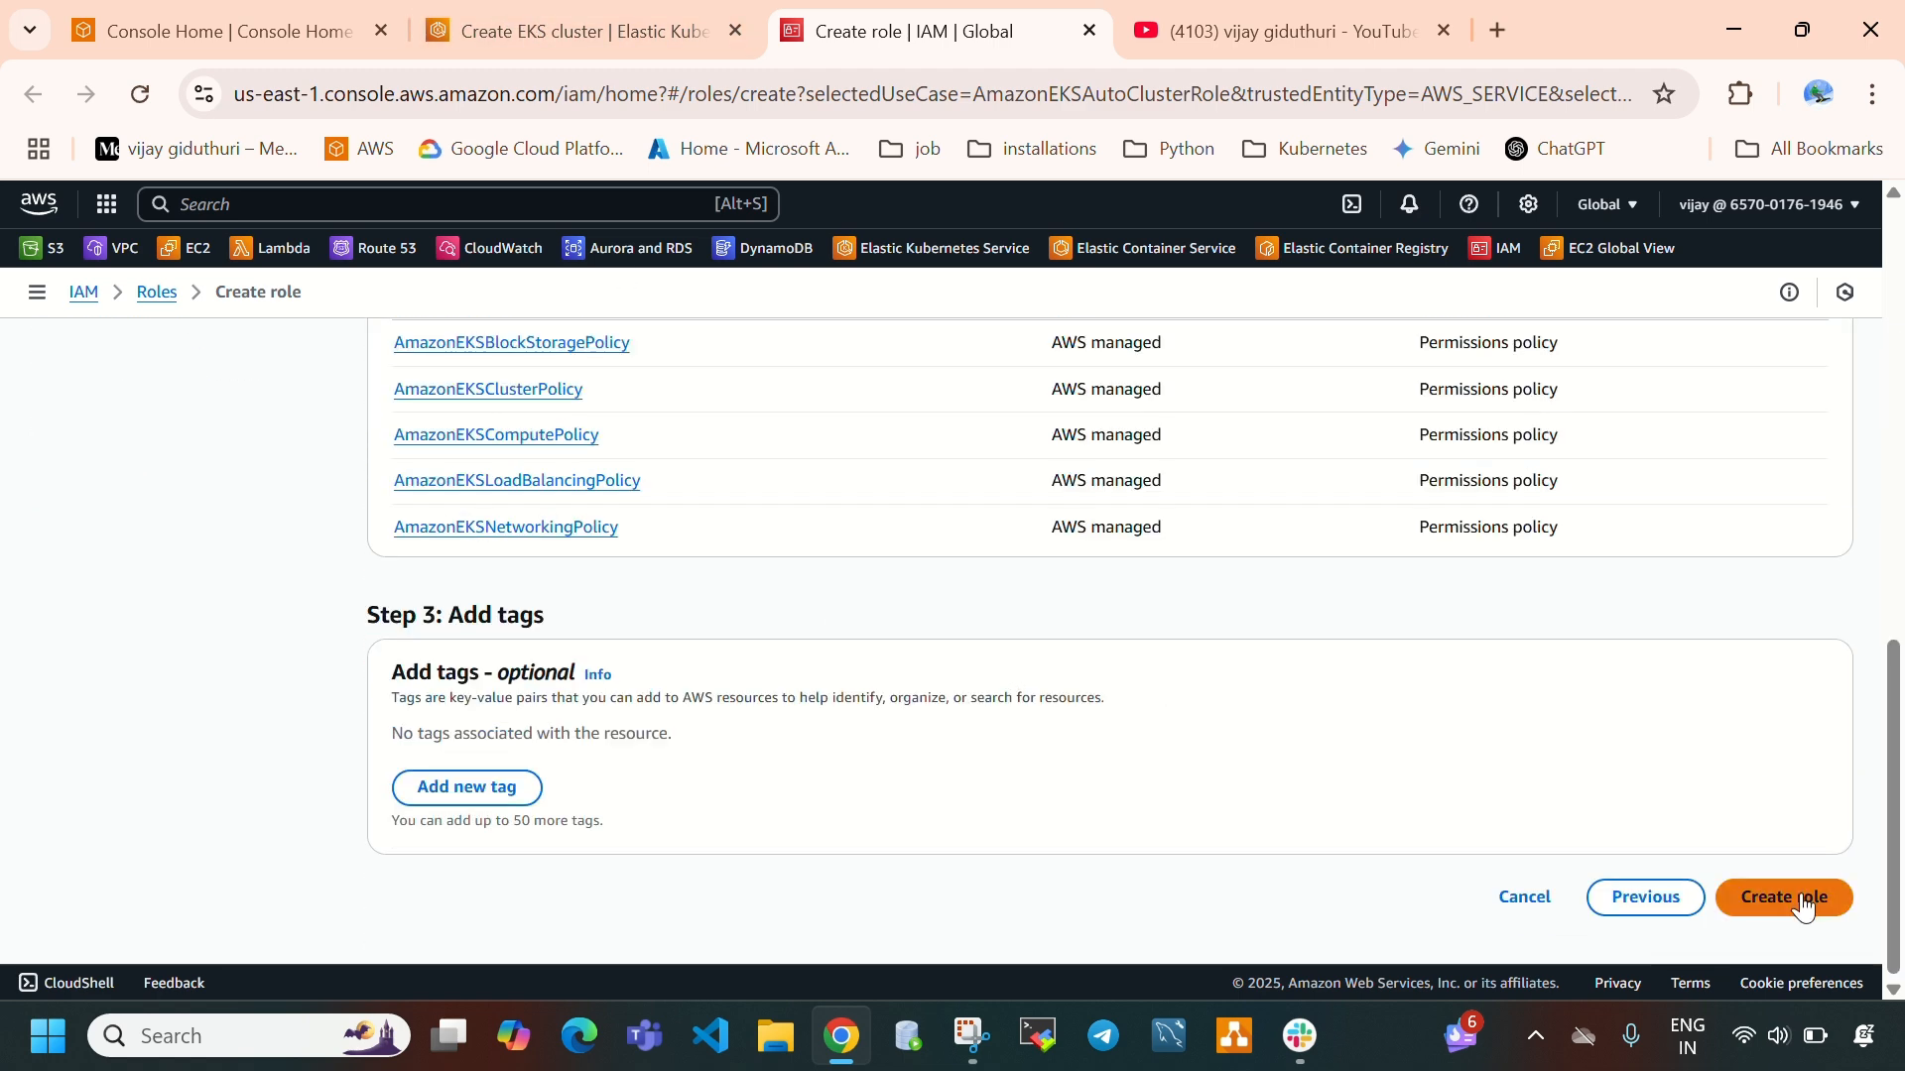
pyautogui.scroll(1, 757, 672)
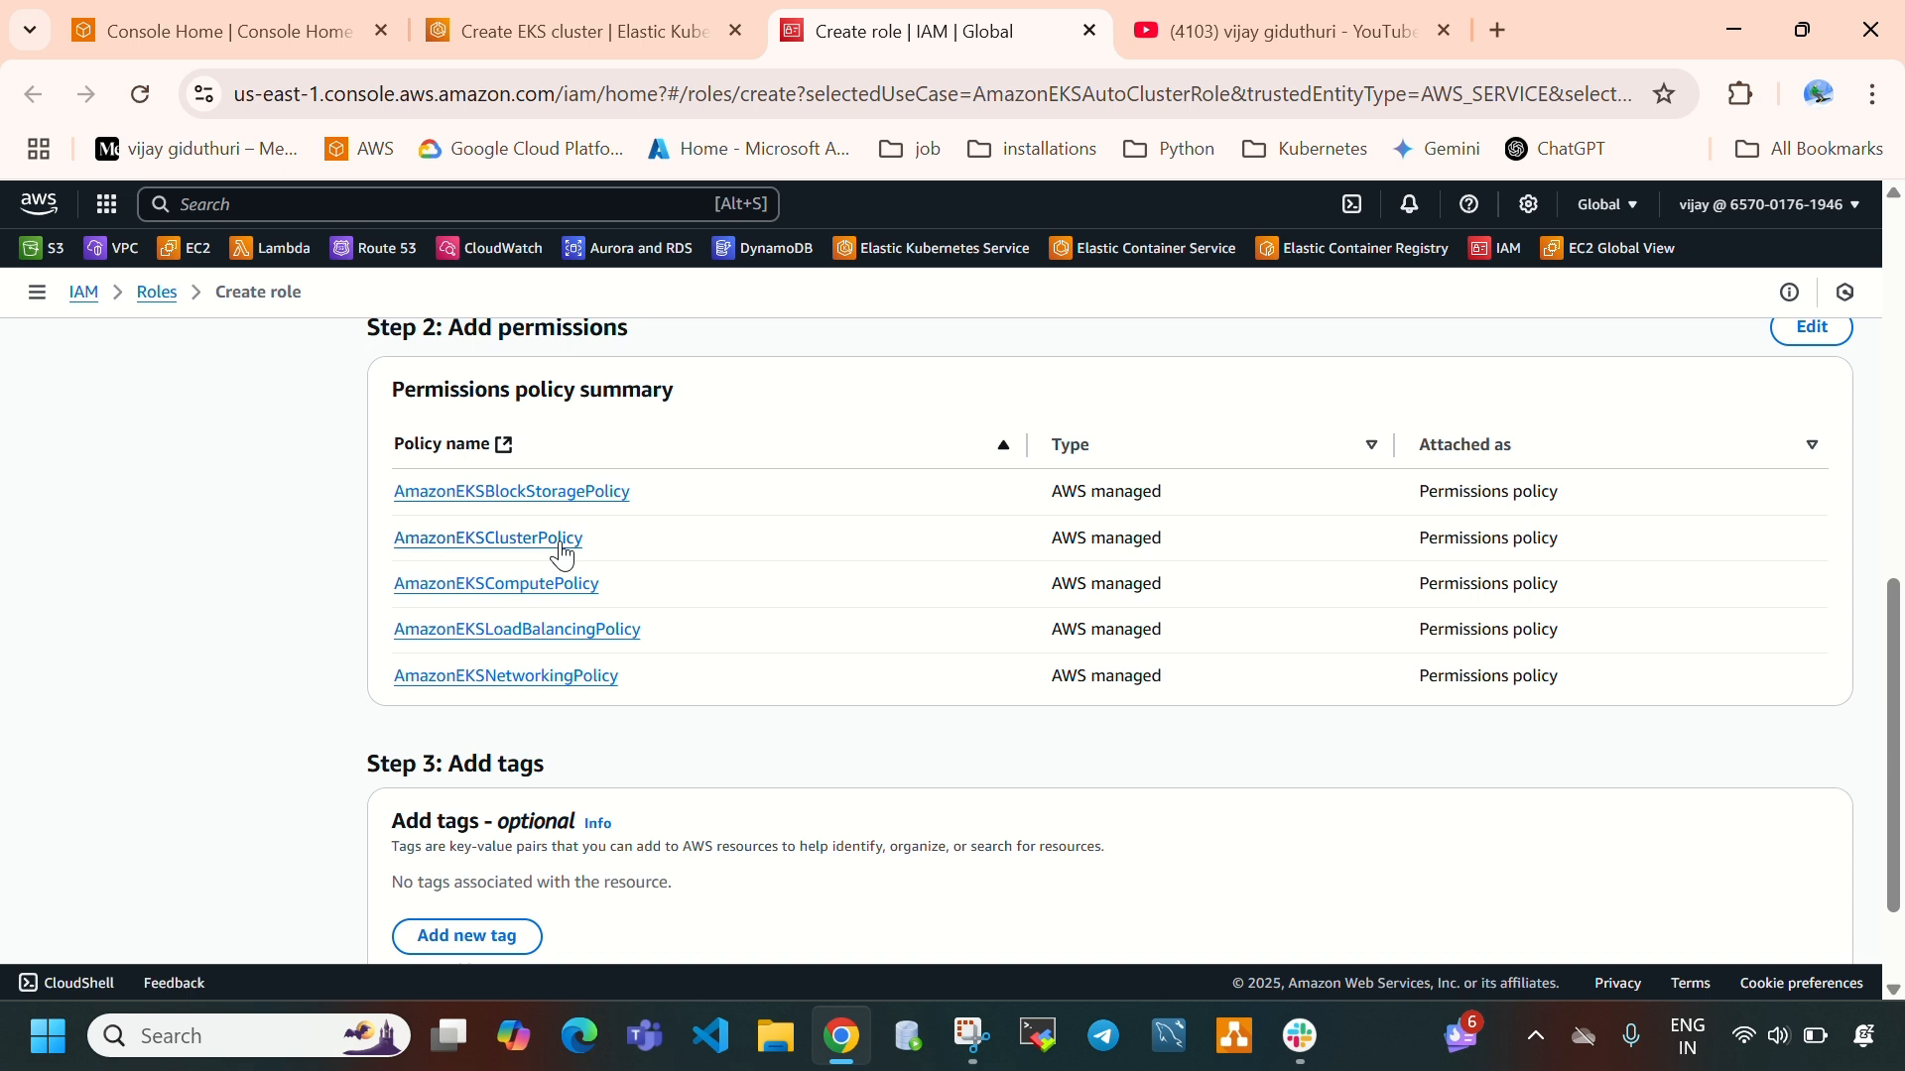
pyautogui.moveTo(380, 490); pyautogui.dragTo(638, 681)
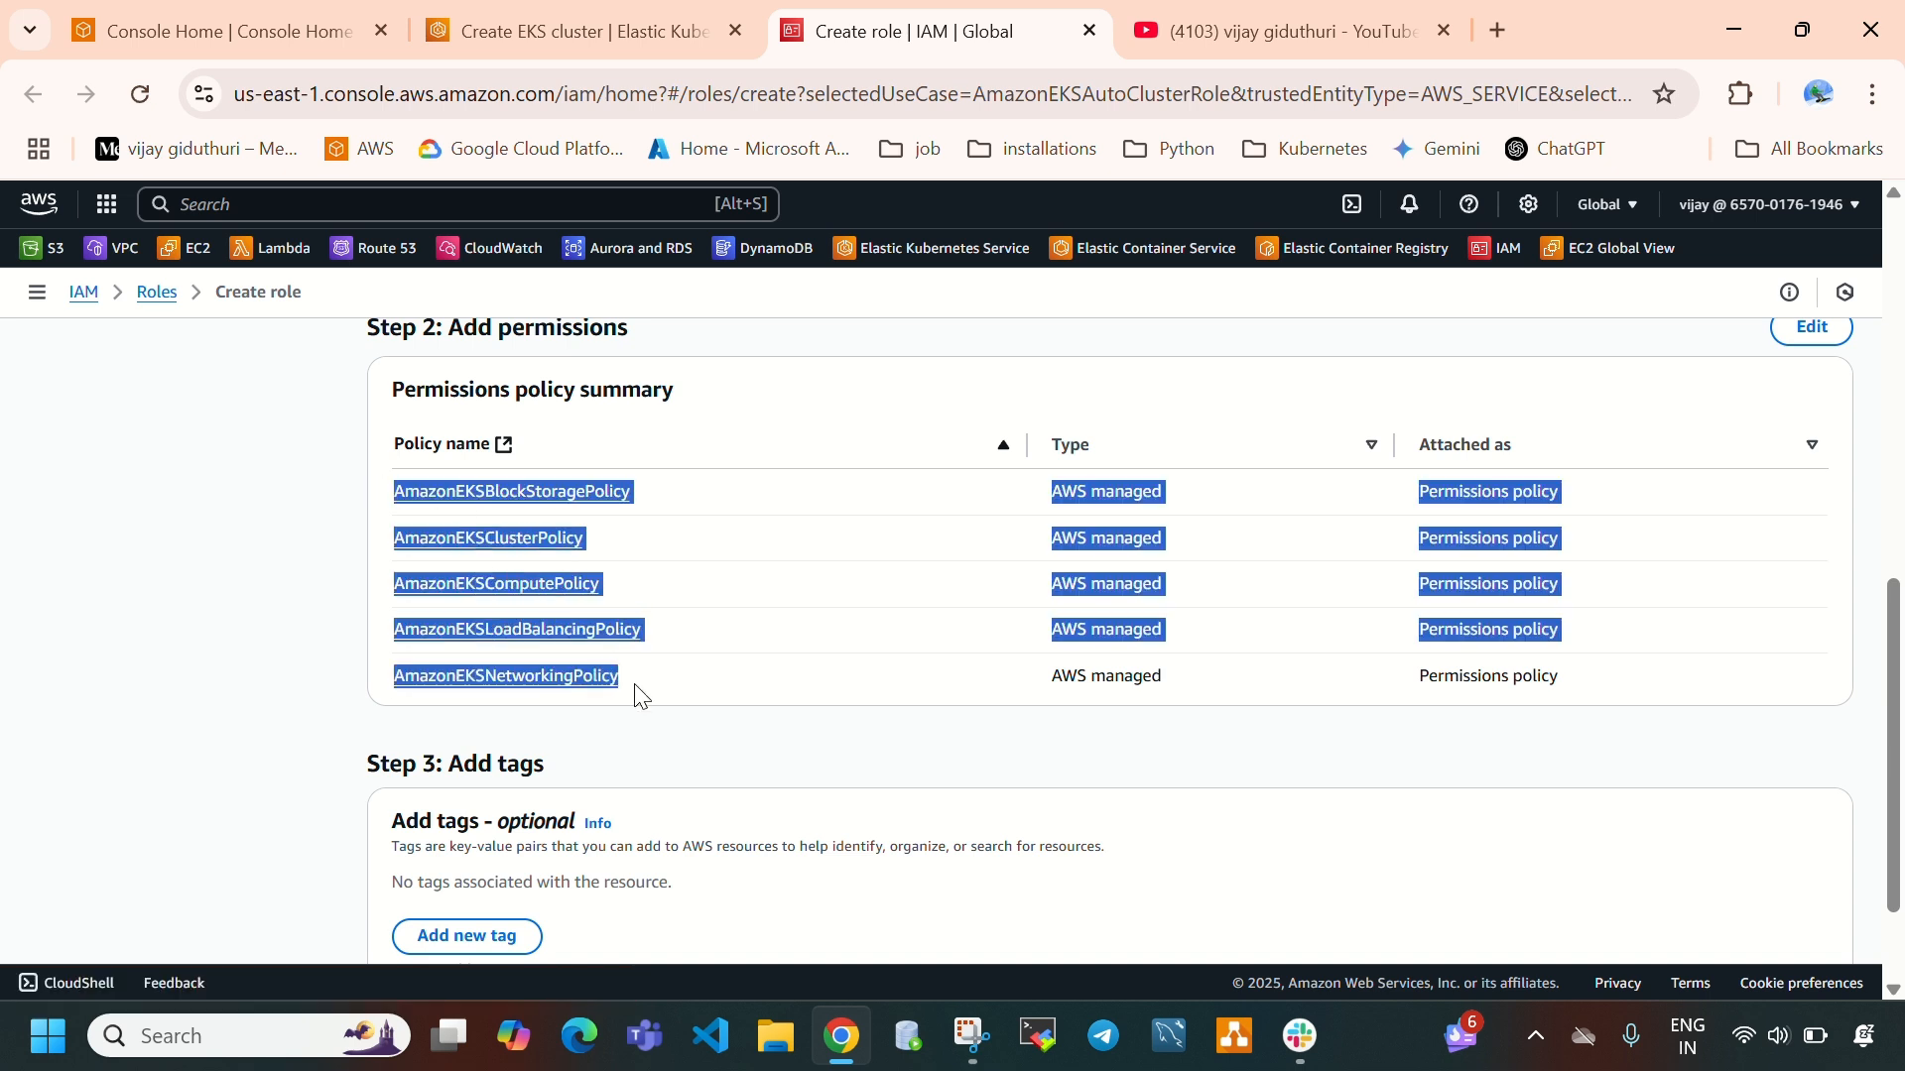
pyautogui.click(331, 555)
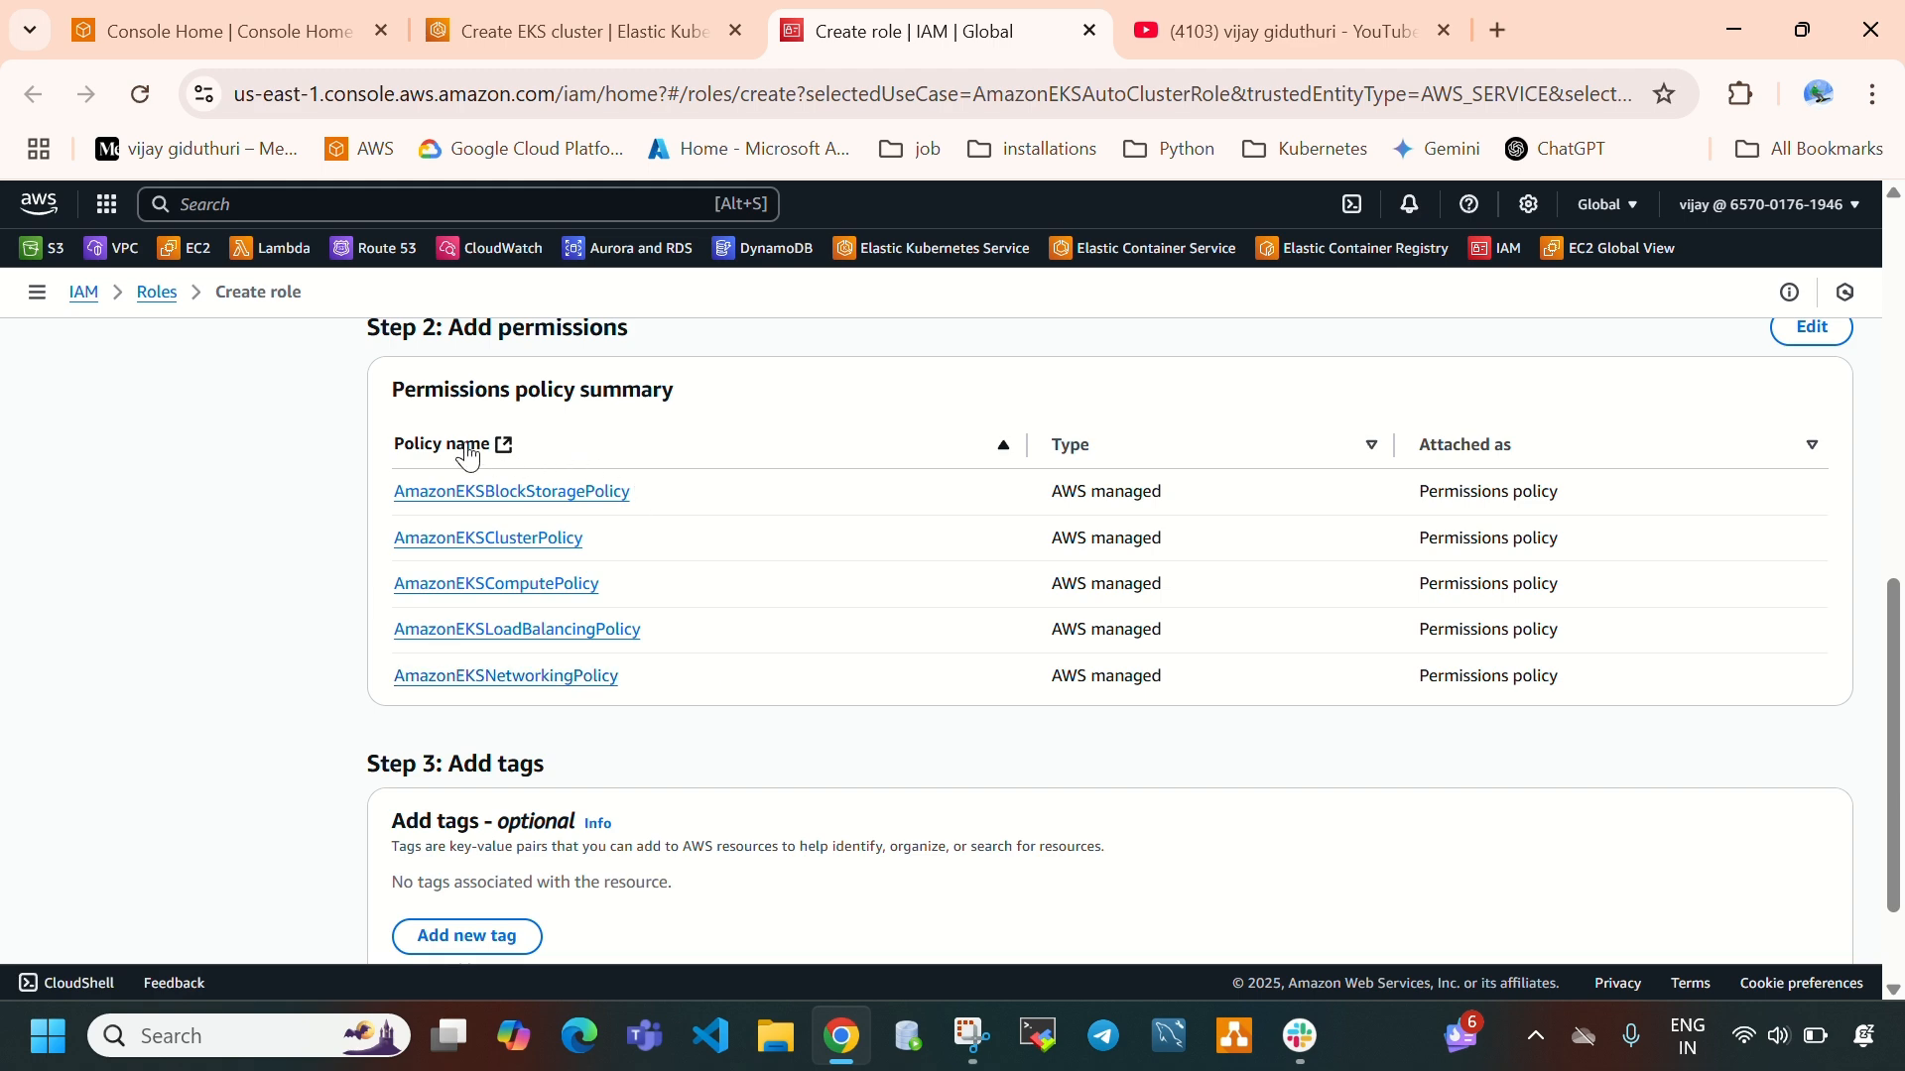
pyautogui.scroll(9, 584, 611)
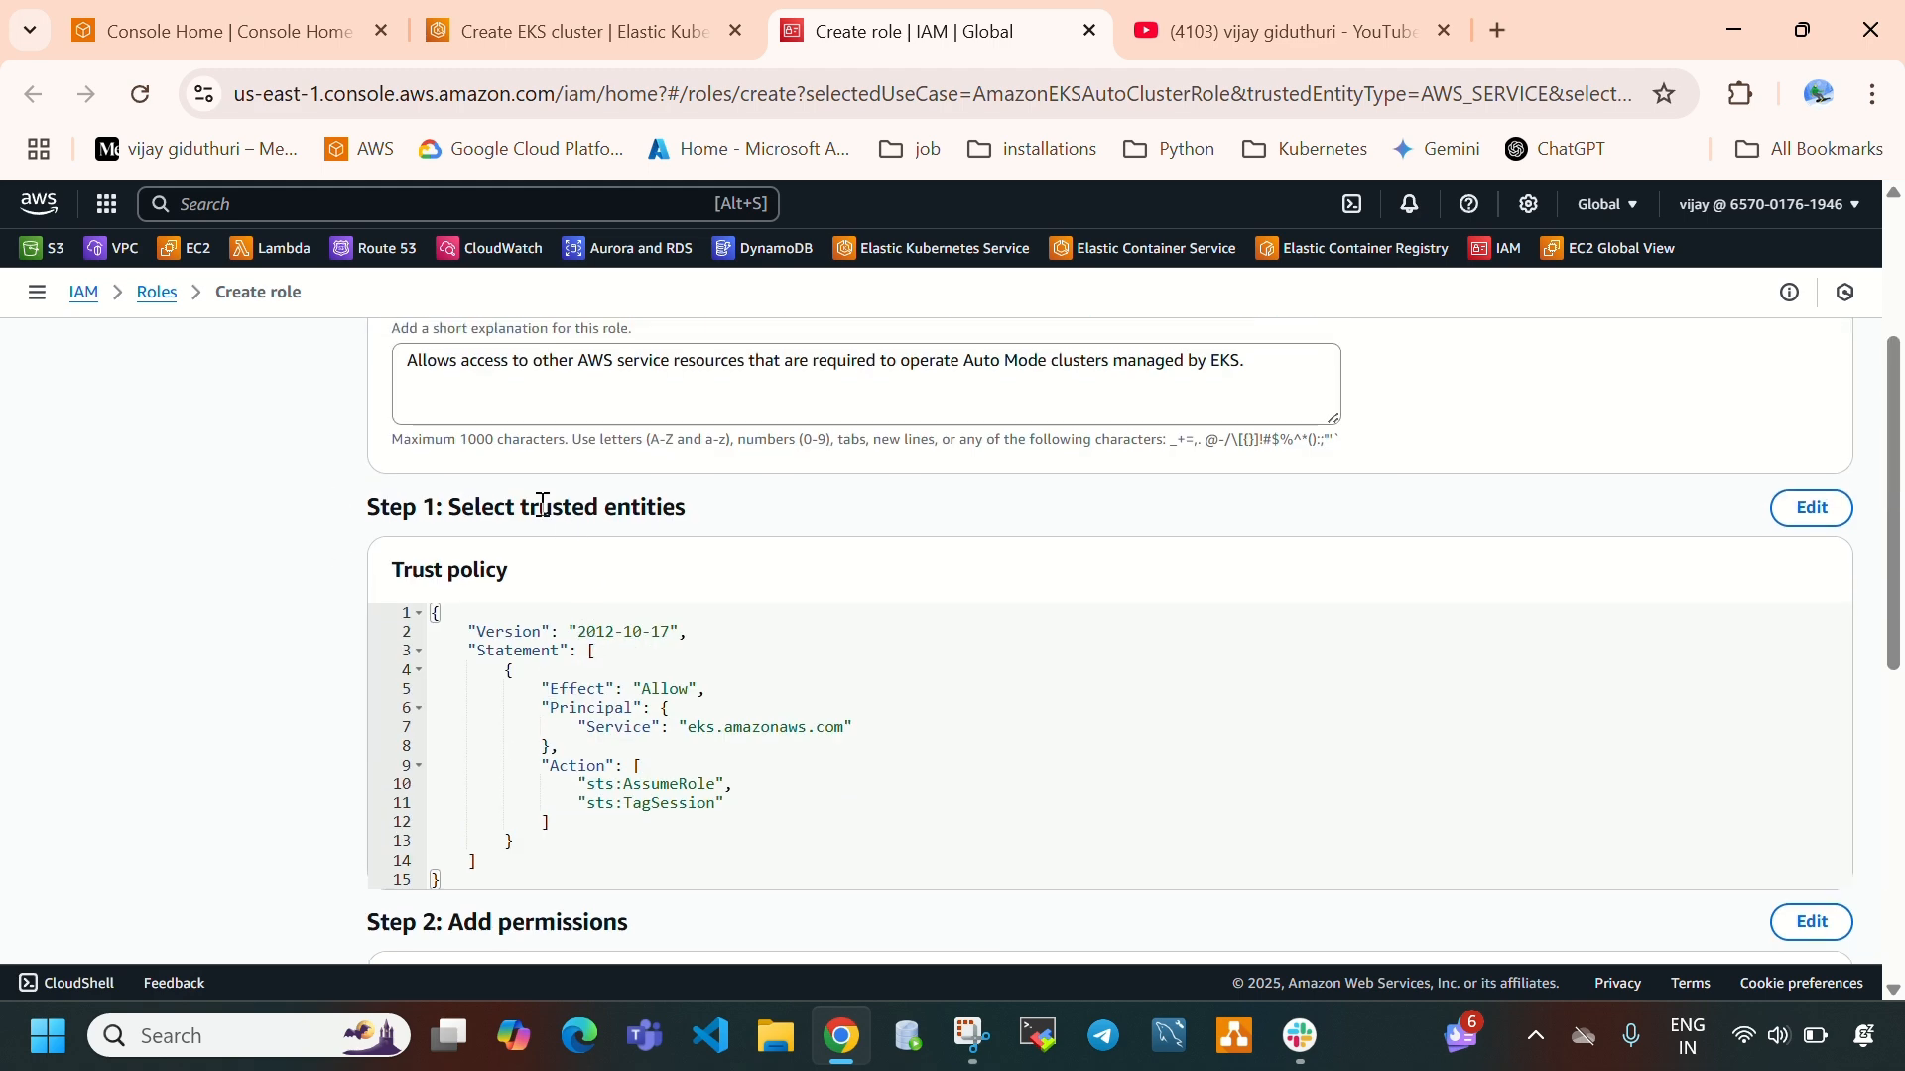
pyautogui.scroll(-10, 774, 643)
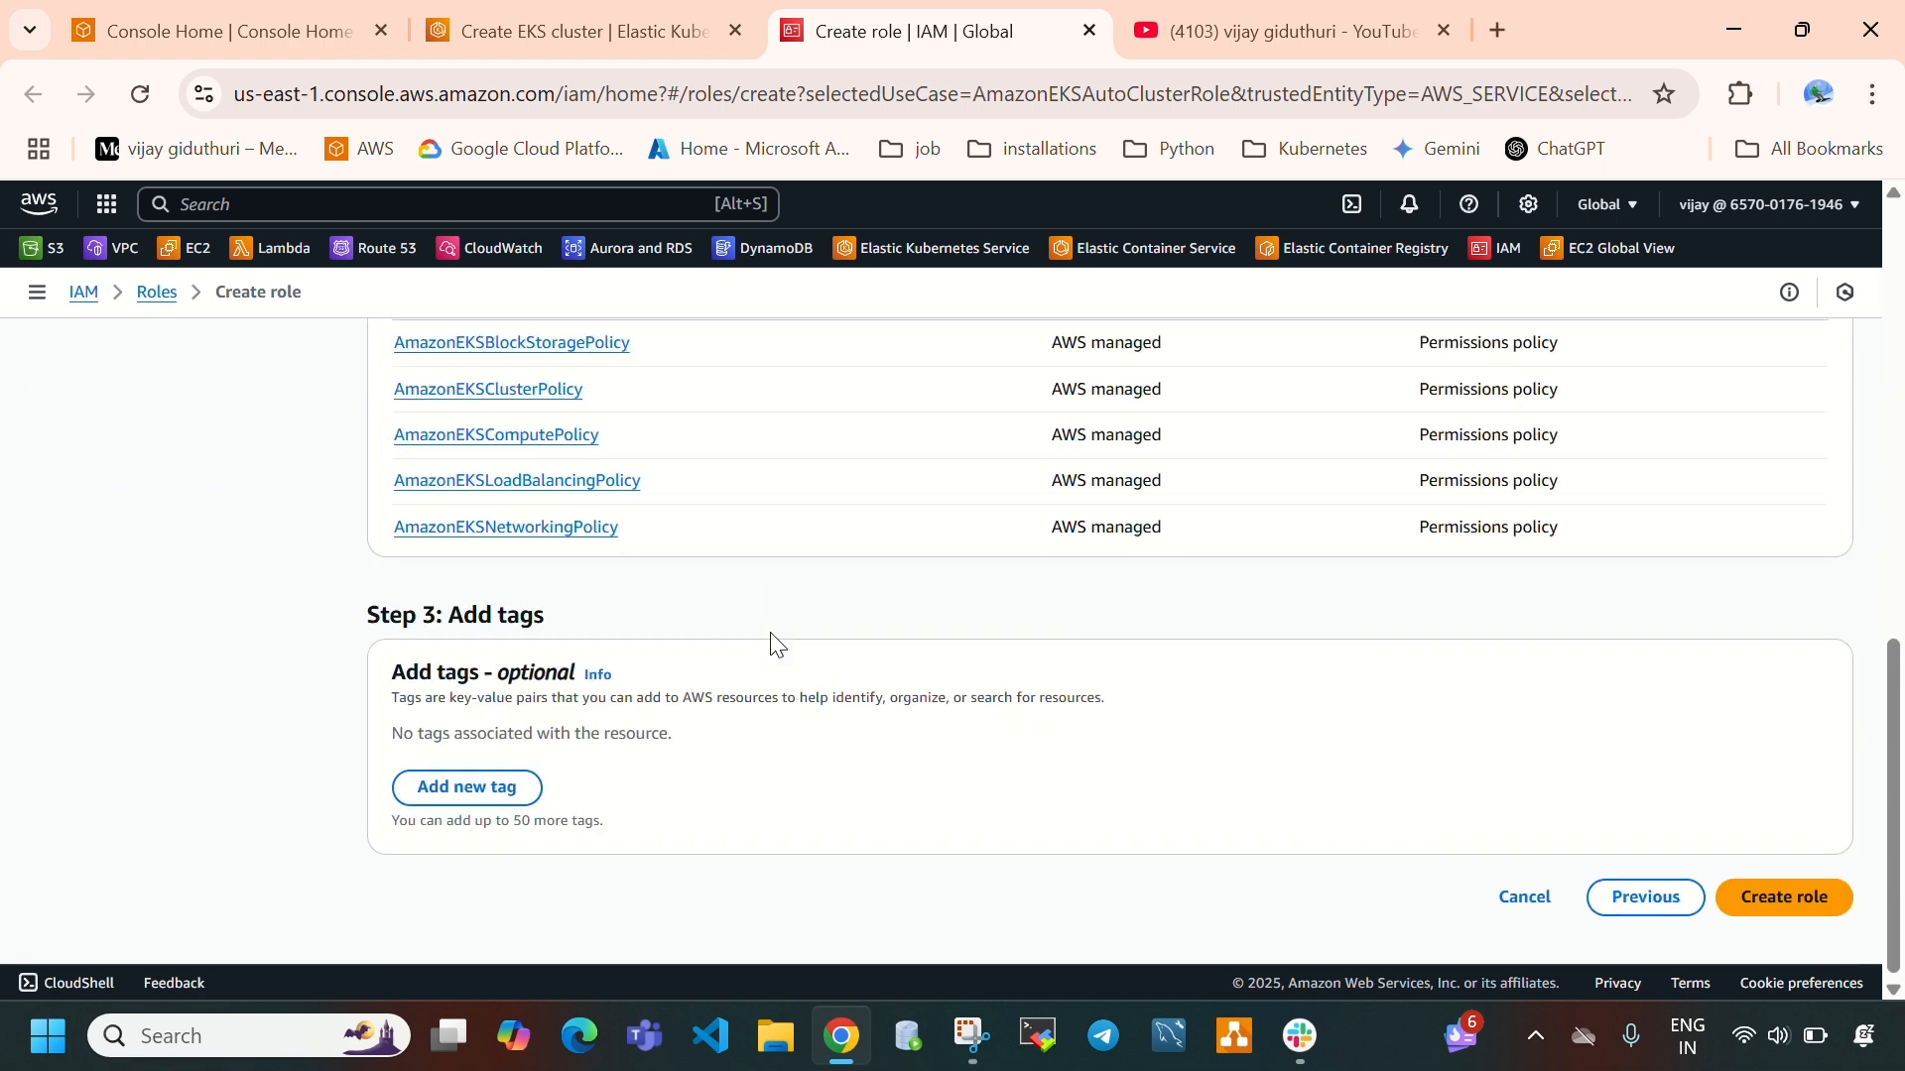
pyautogui.click(1771, 890)
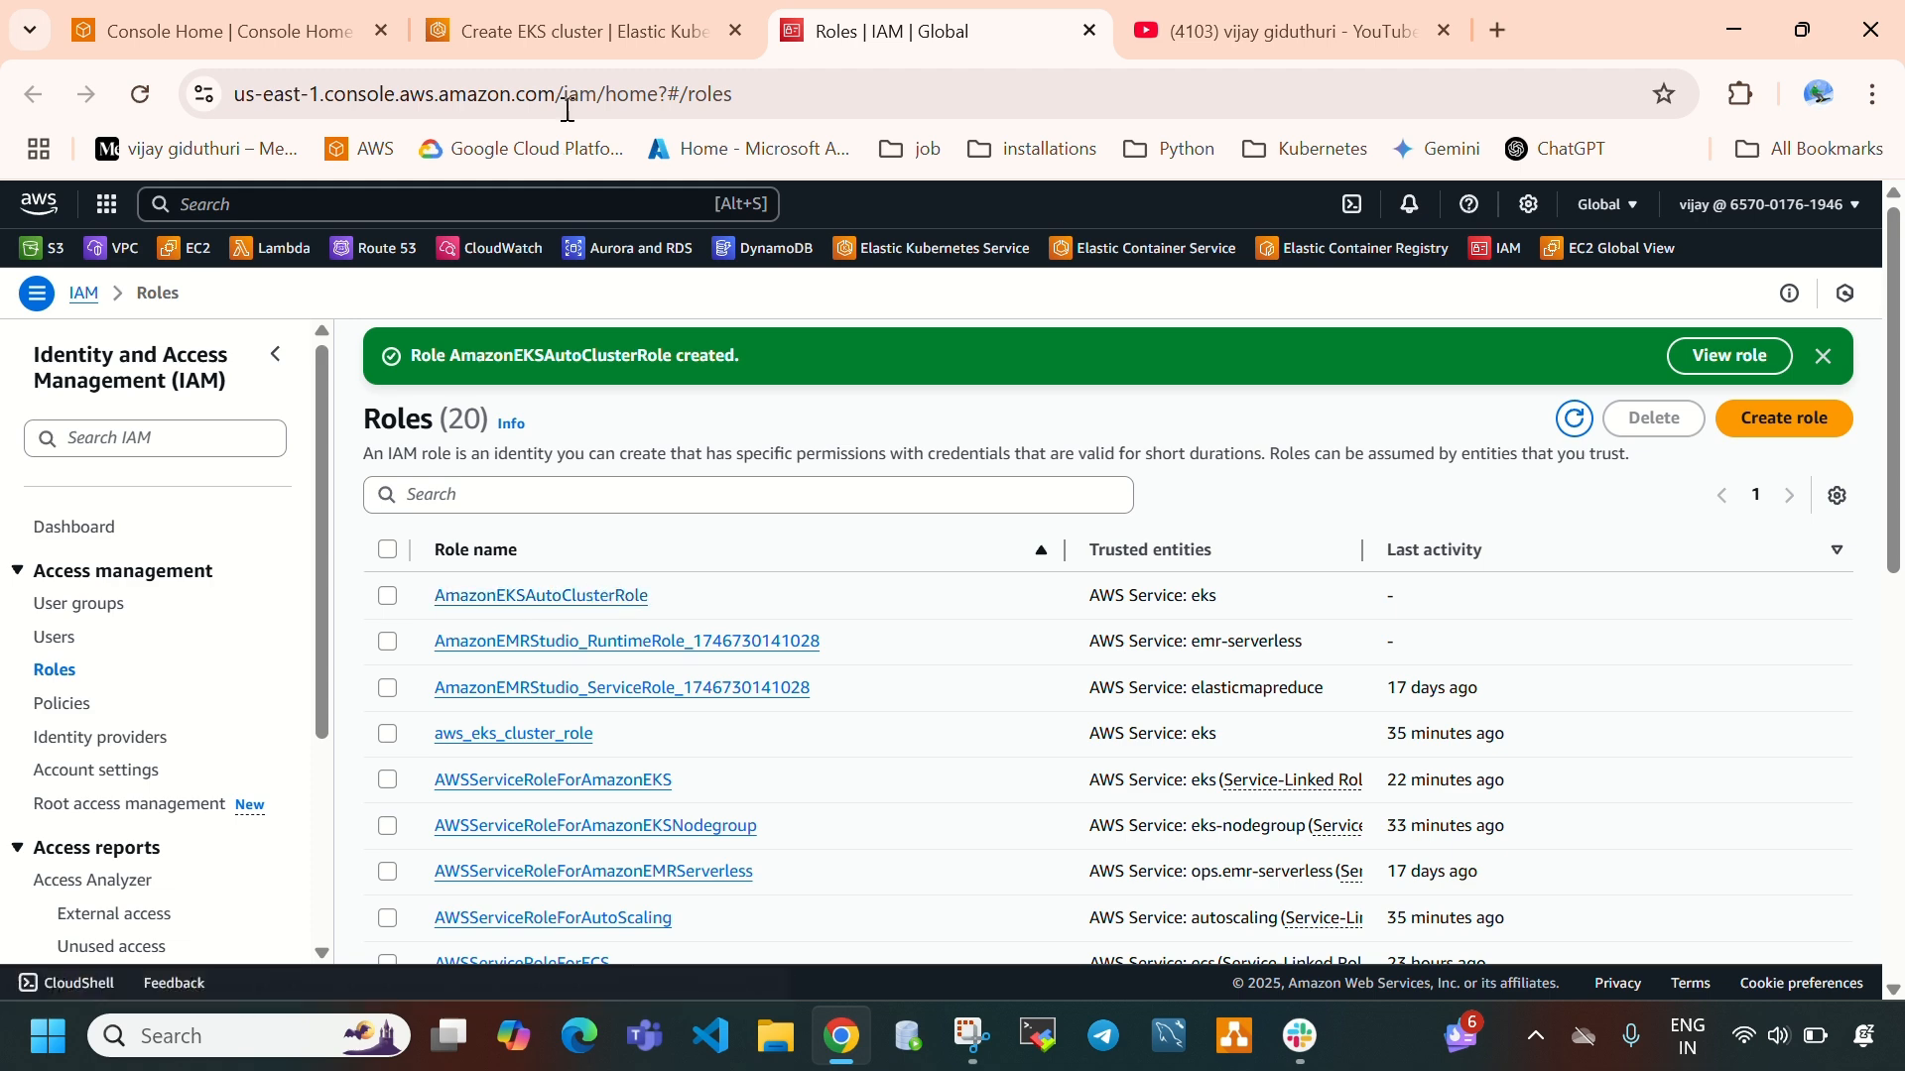
# Back in the cluster configuration, refresh the cluster IAM roles and select AmazonEKSAutoClusterRole
pyautogui.click(575, 36)
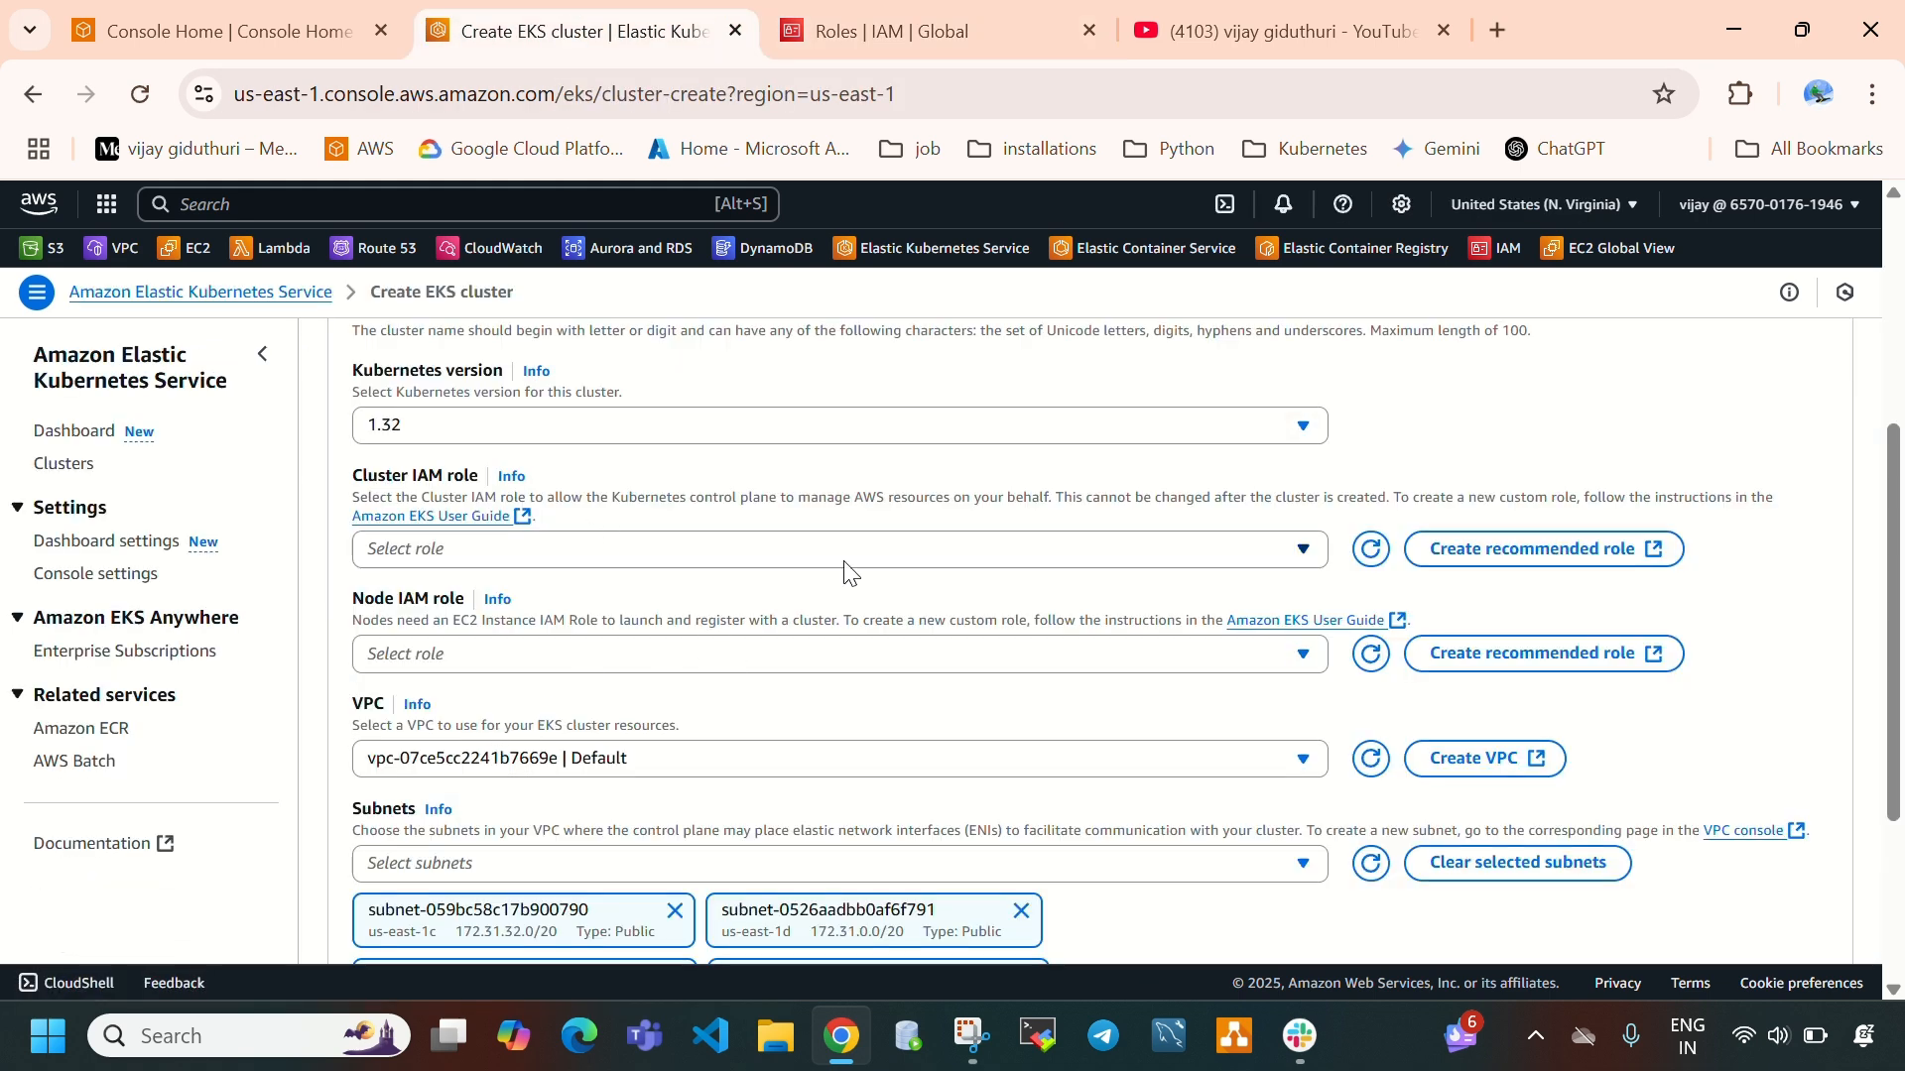
pyautogui.click(1370, 549)
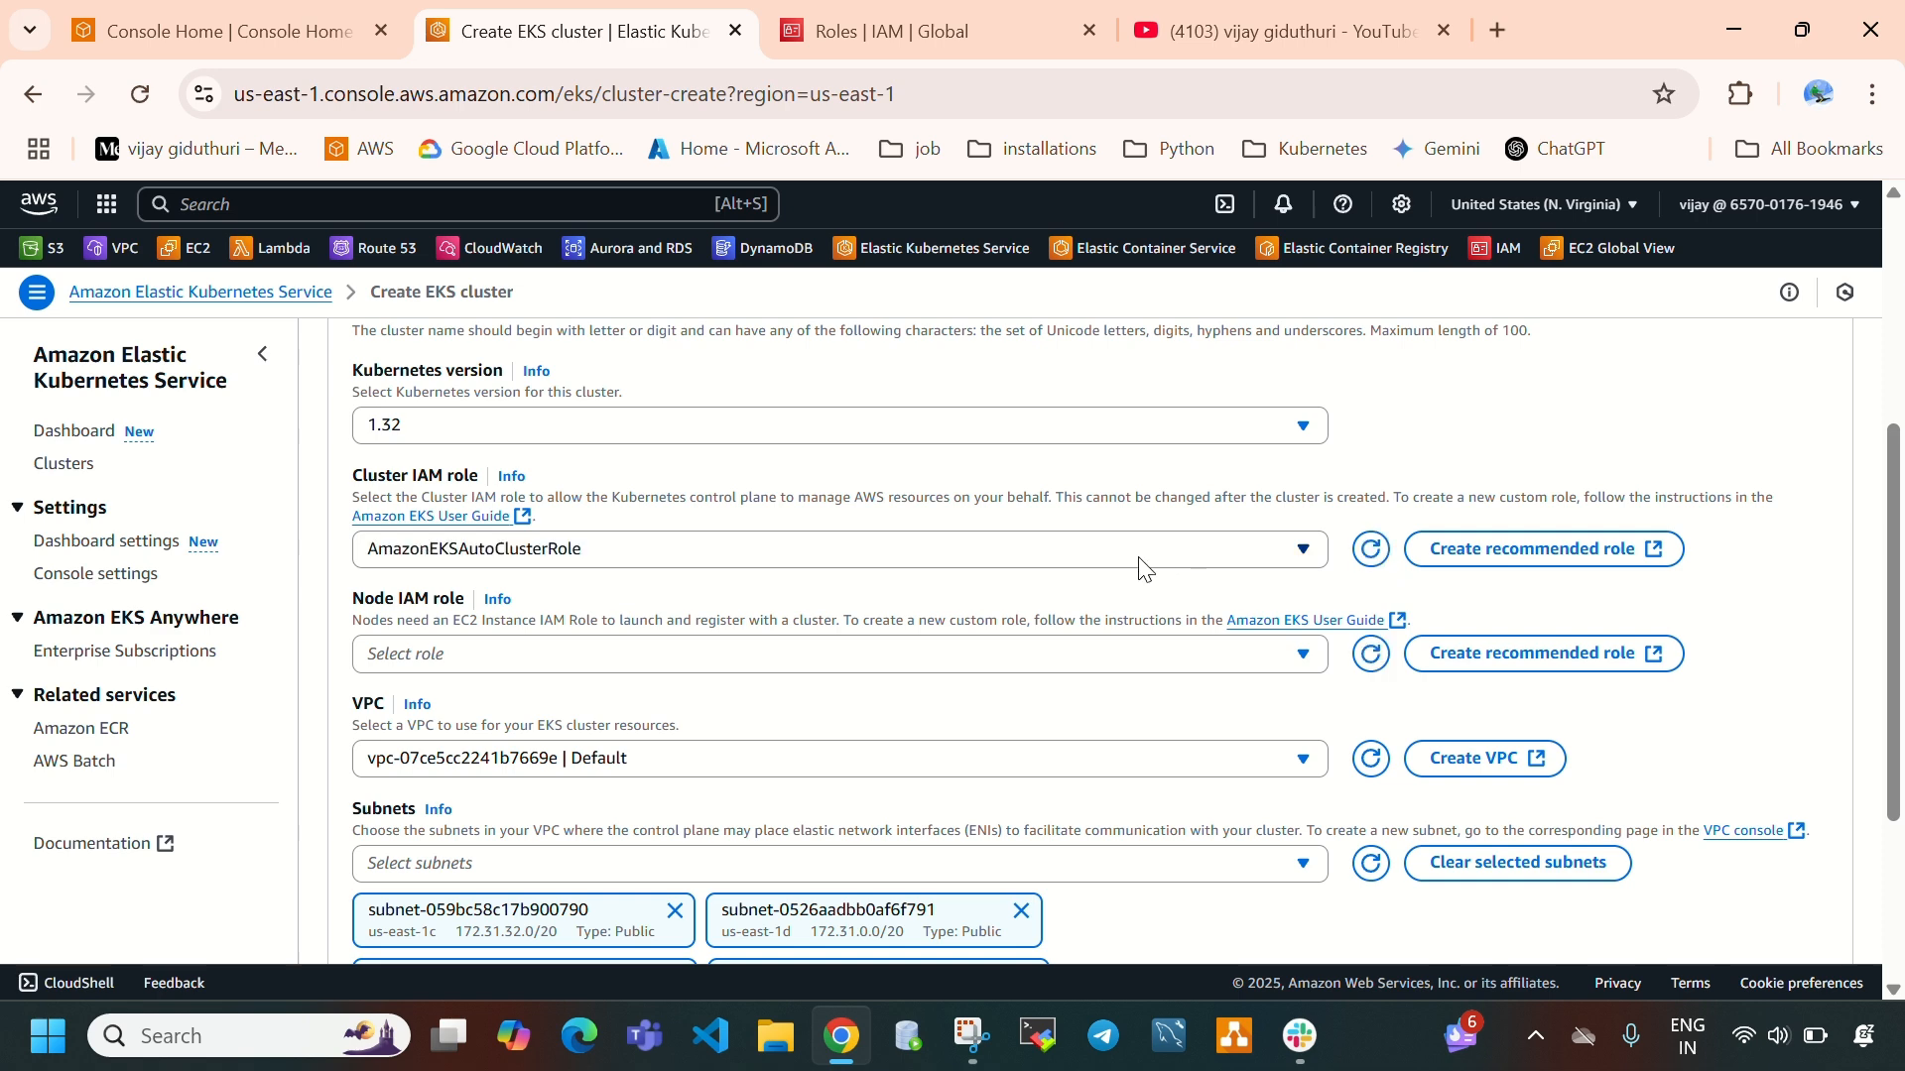
pyautogui.click(1091, 558)
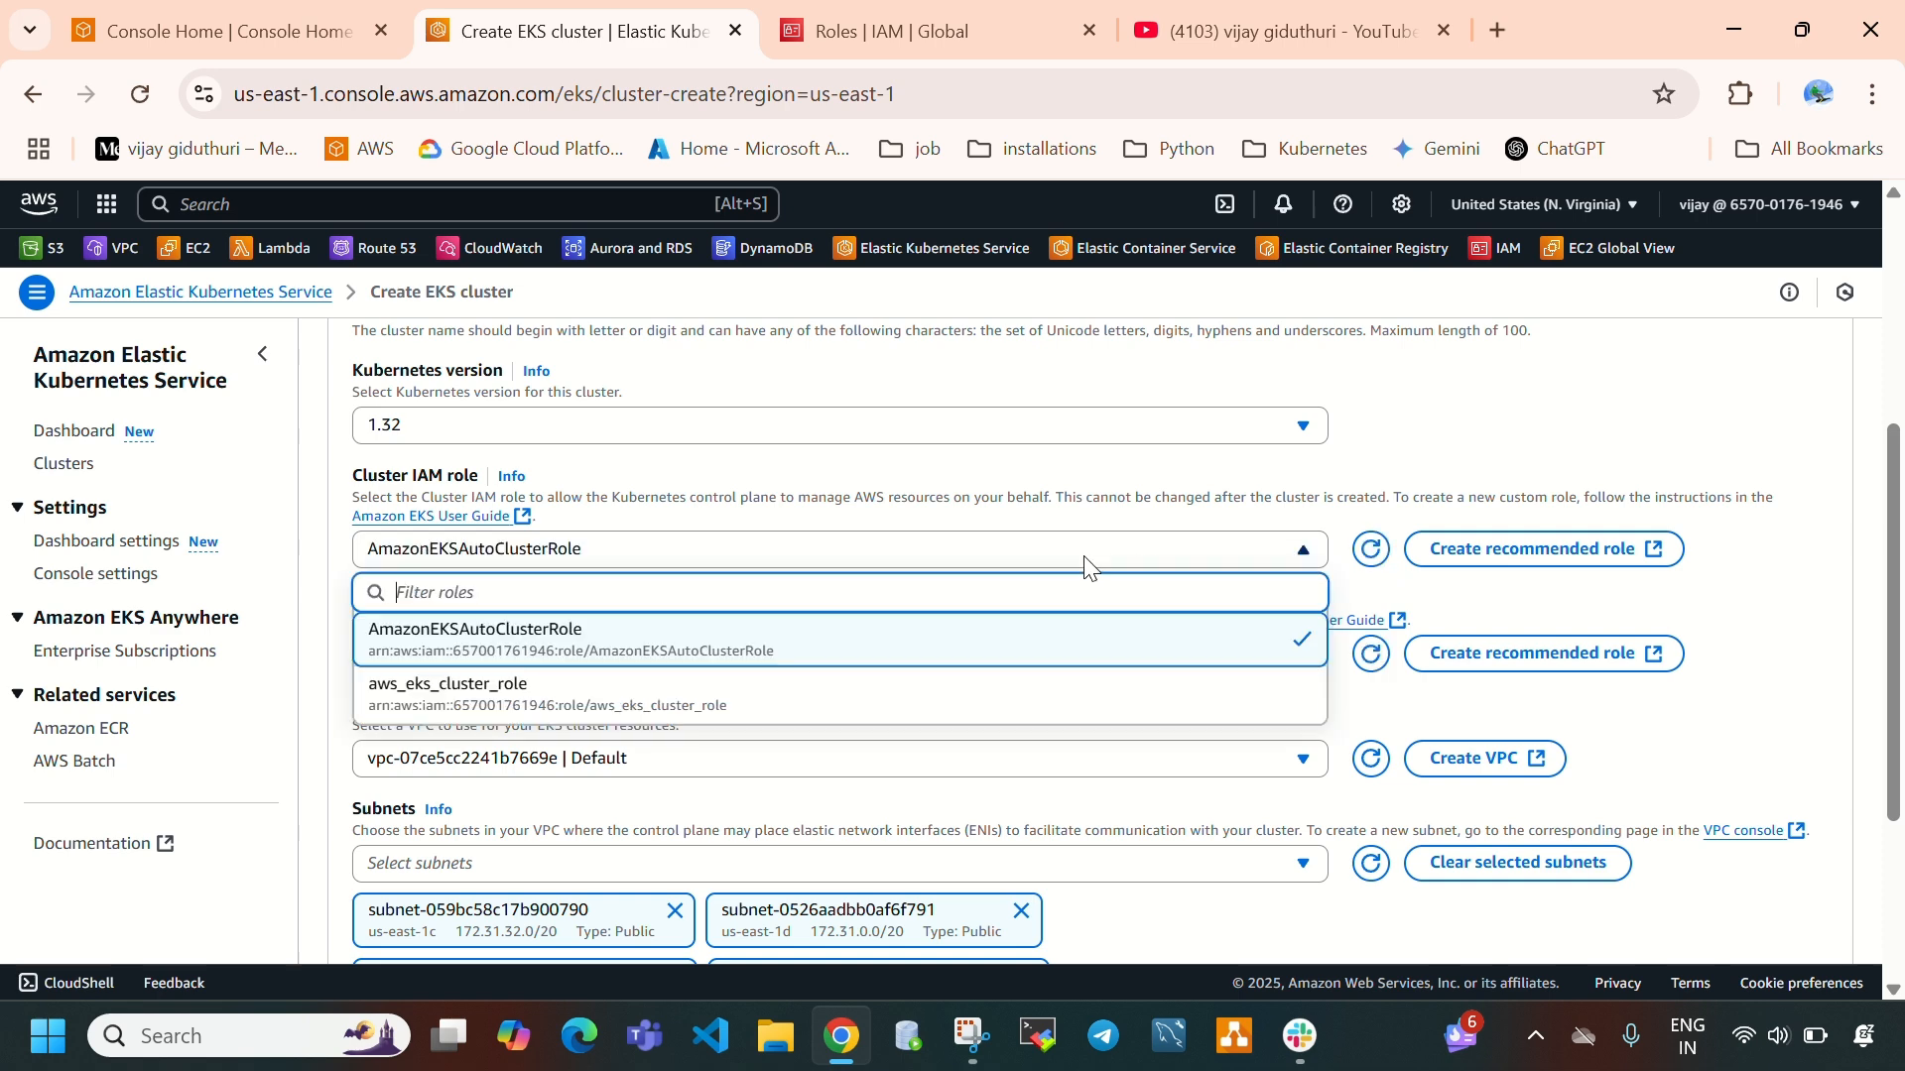
pyautogui.click(451, 641)
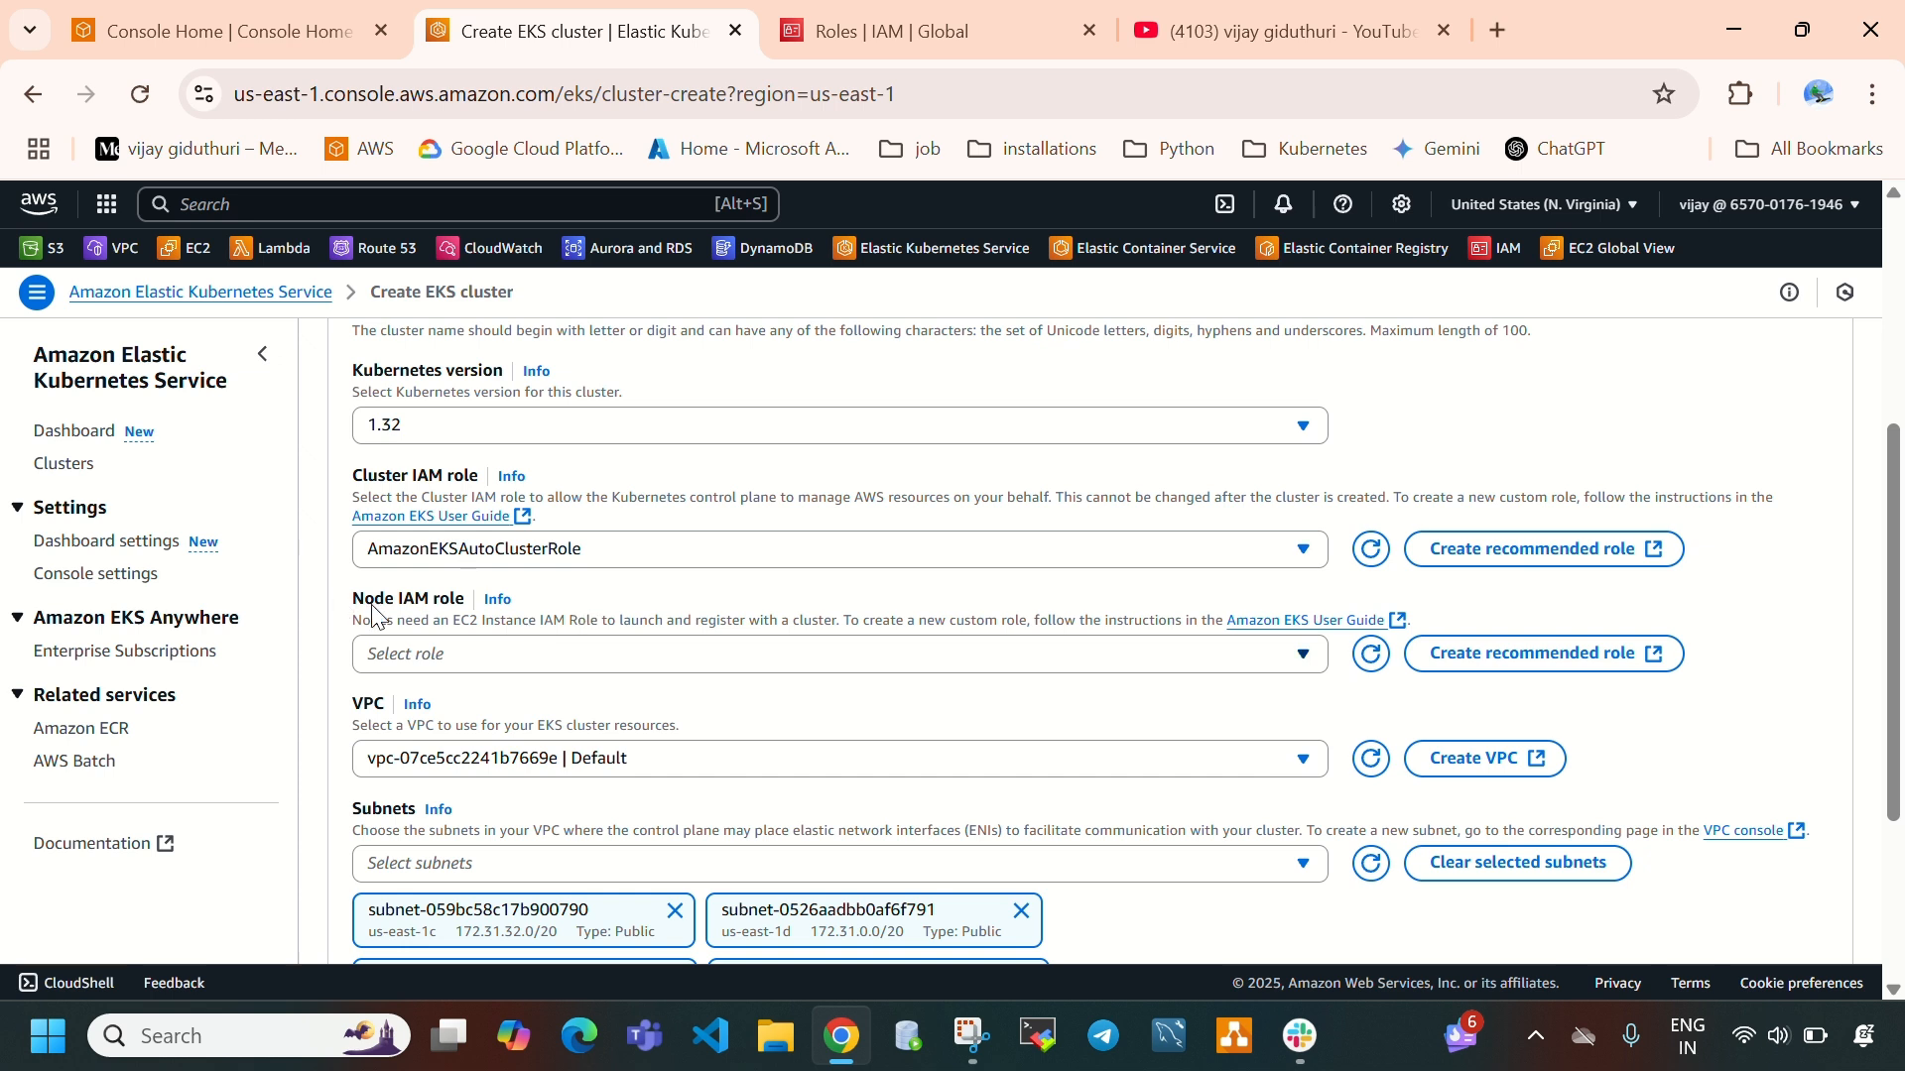
# Start creating the recommended node IAM role, accepting the AWS service entity type, the EKS - Auto Node use case and its permissions policies
pyautogui.click(1498, 657)
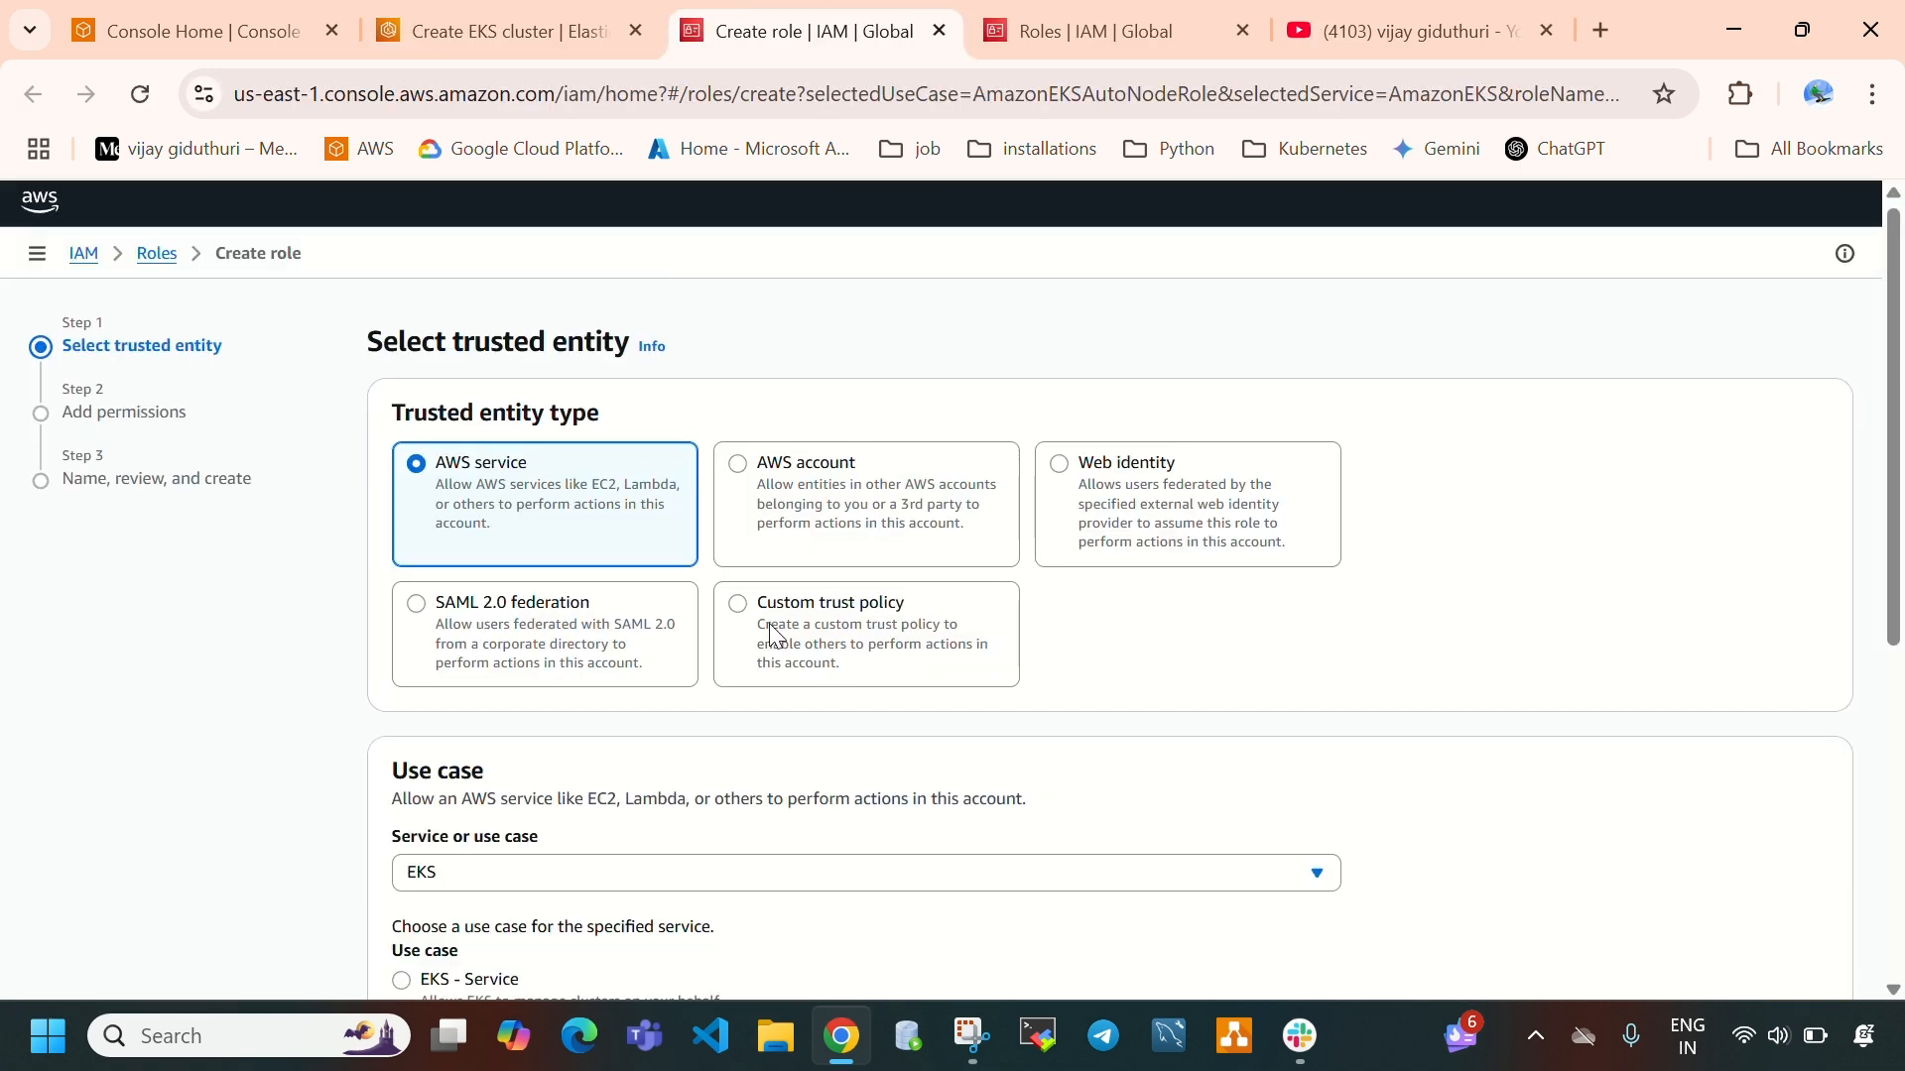
pyautogui.scroll(-3, 777, 636)
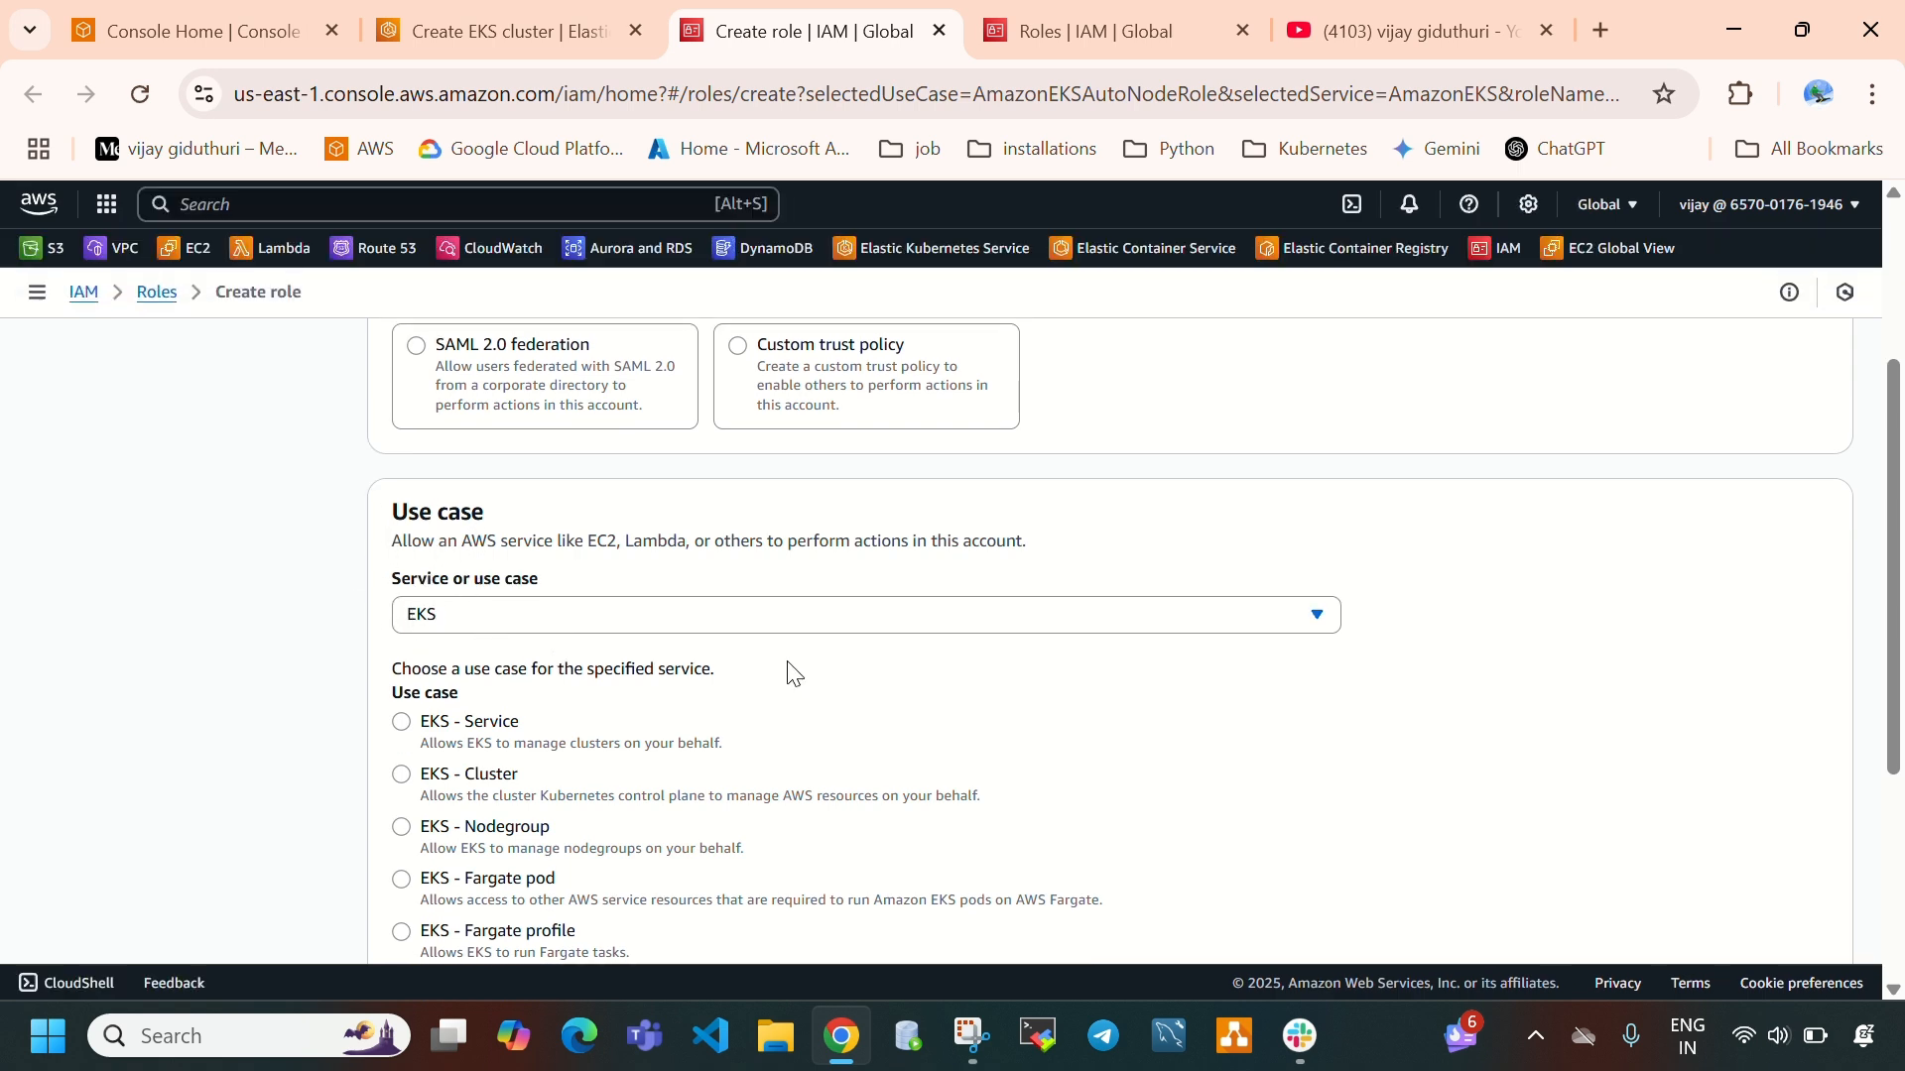
pyautogui.scroll(-4, 793, 675)
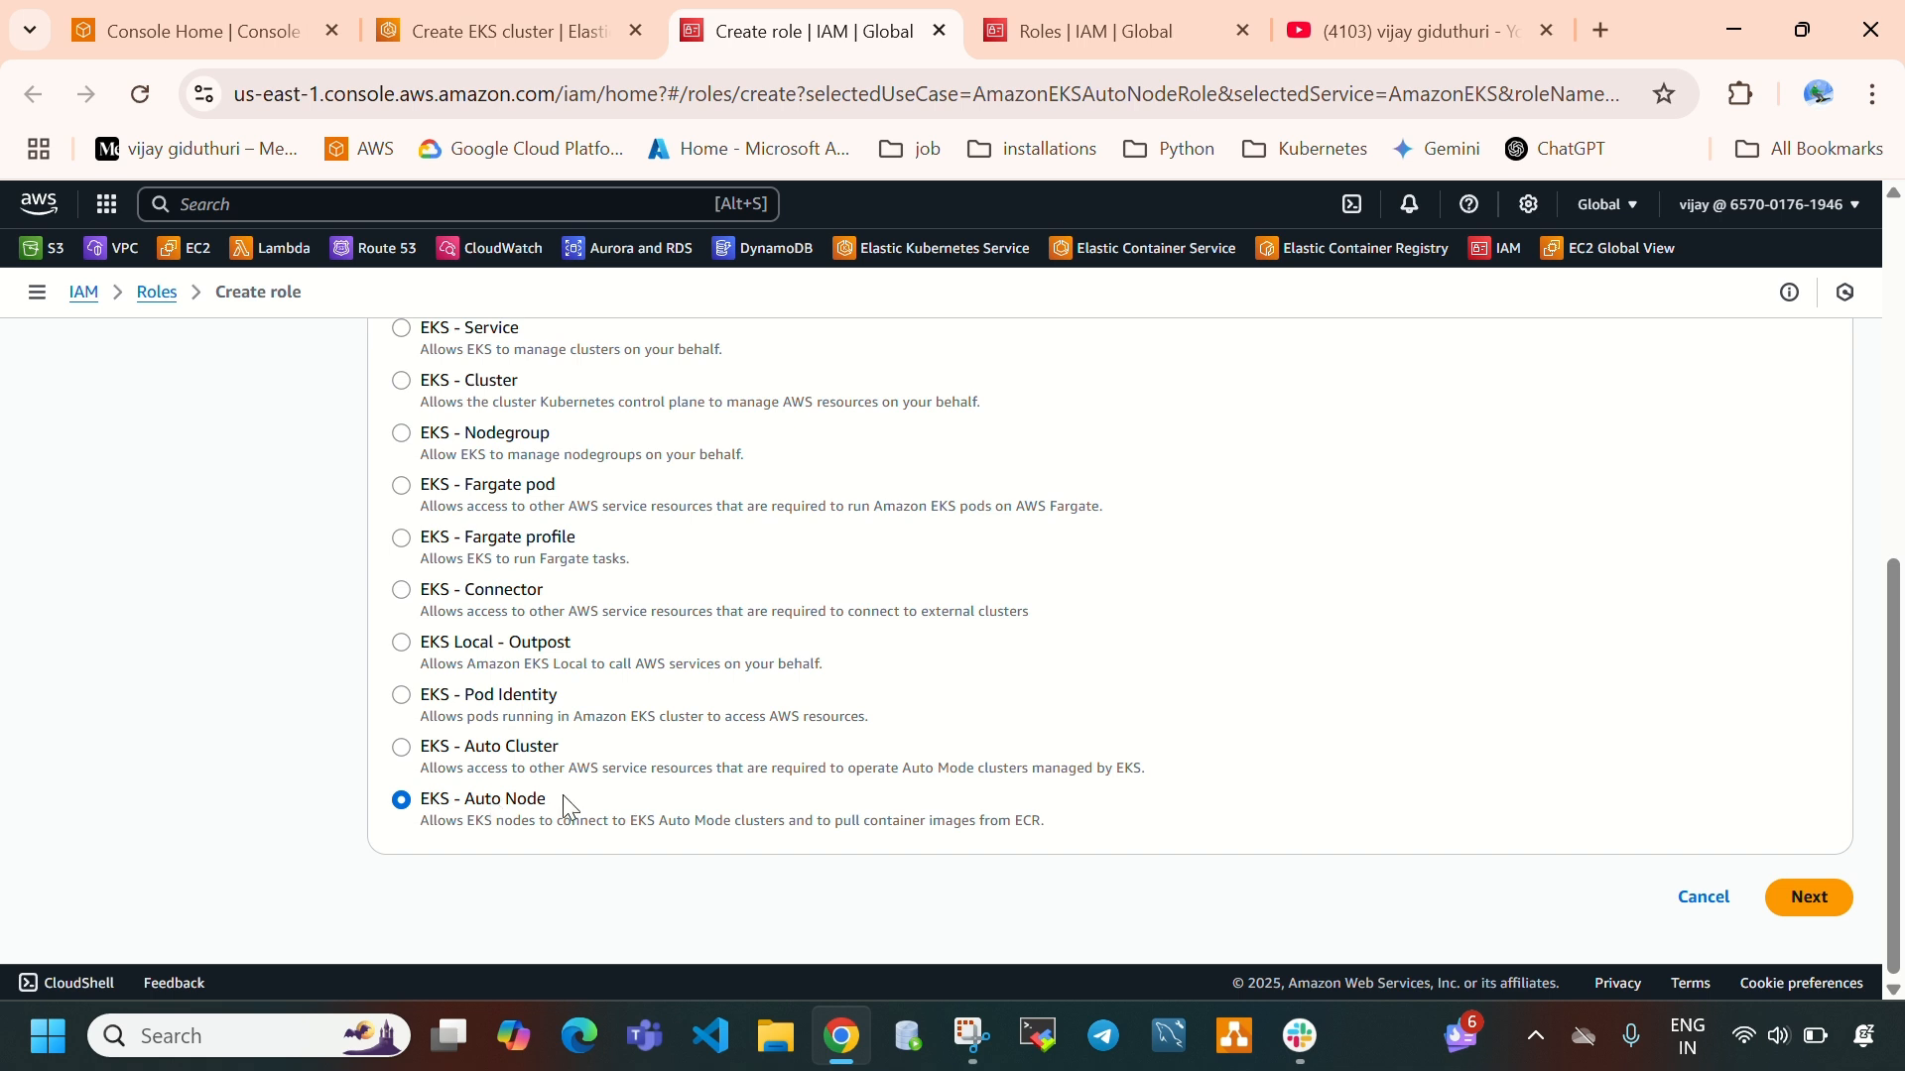
pyautogui.click(1808, 905)
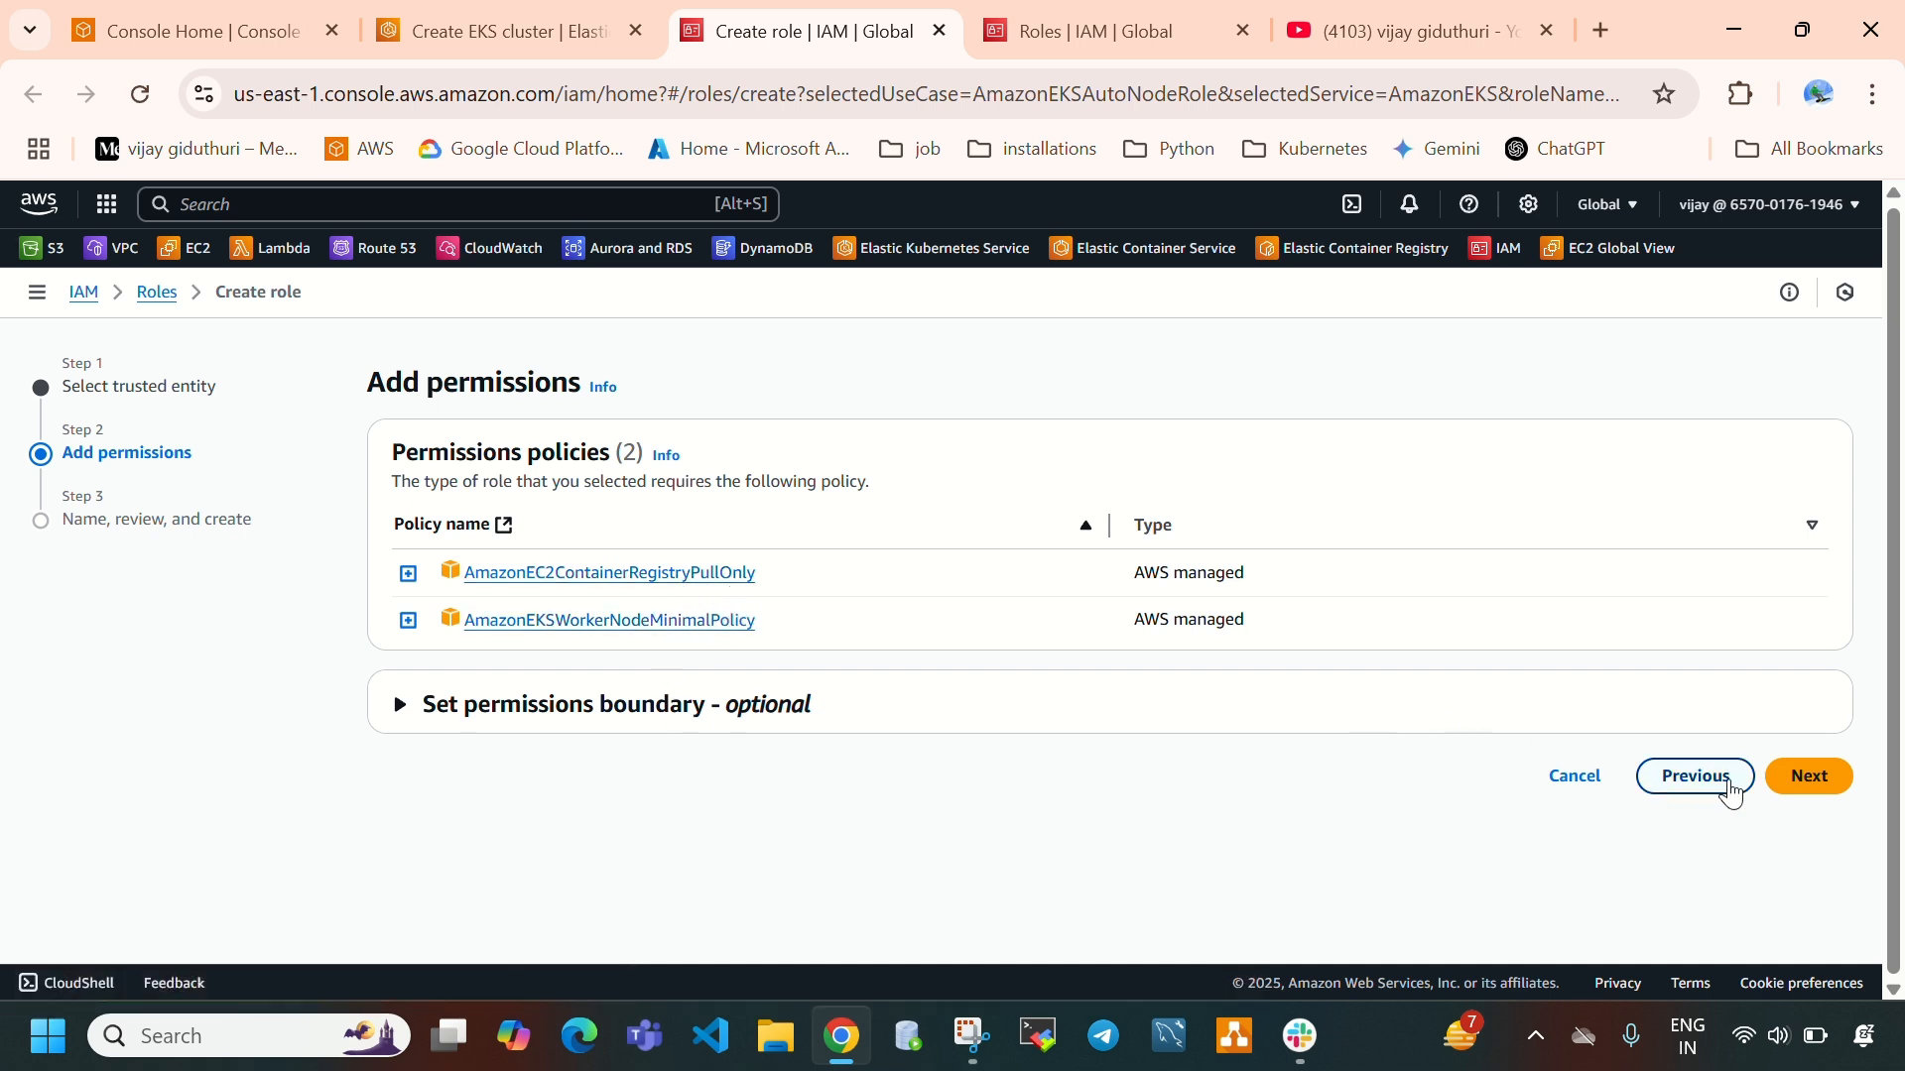
pyautogui.click(1807, 777)
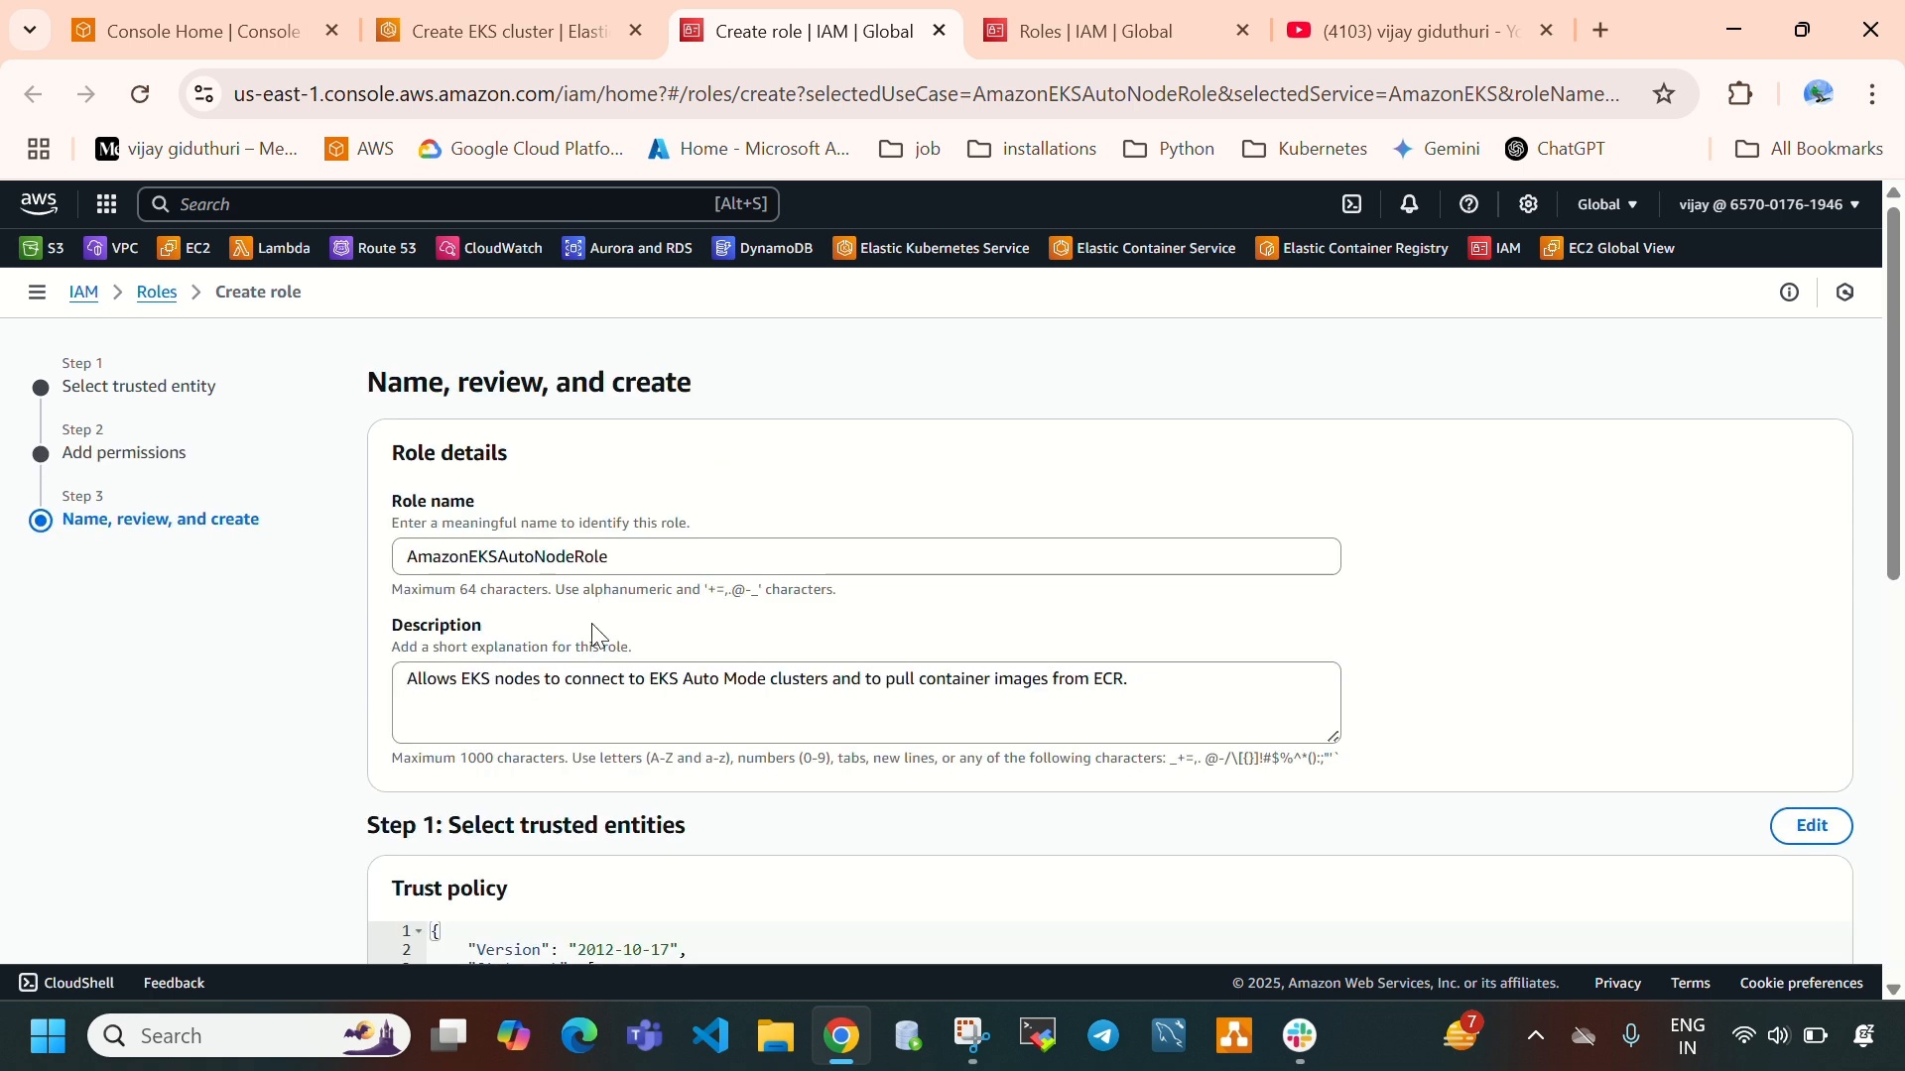
# Review the node role's name and attached policies, and create the role as AmazonEKSAutoNodeRole
pyautogui.moveTo(625, 557); pyautogui.dragTo(394, 561)
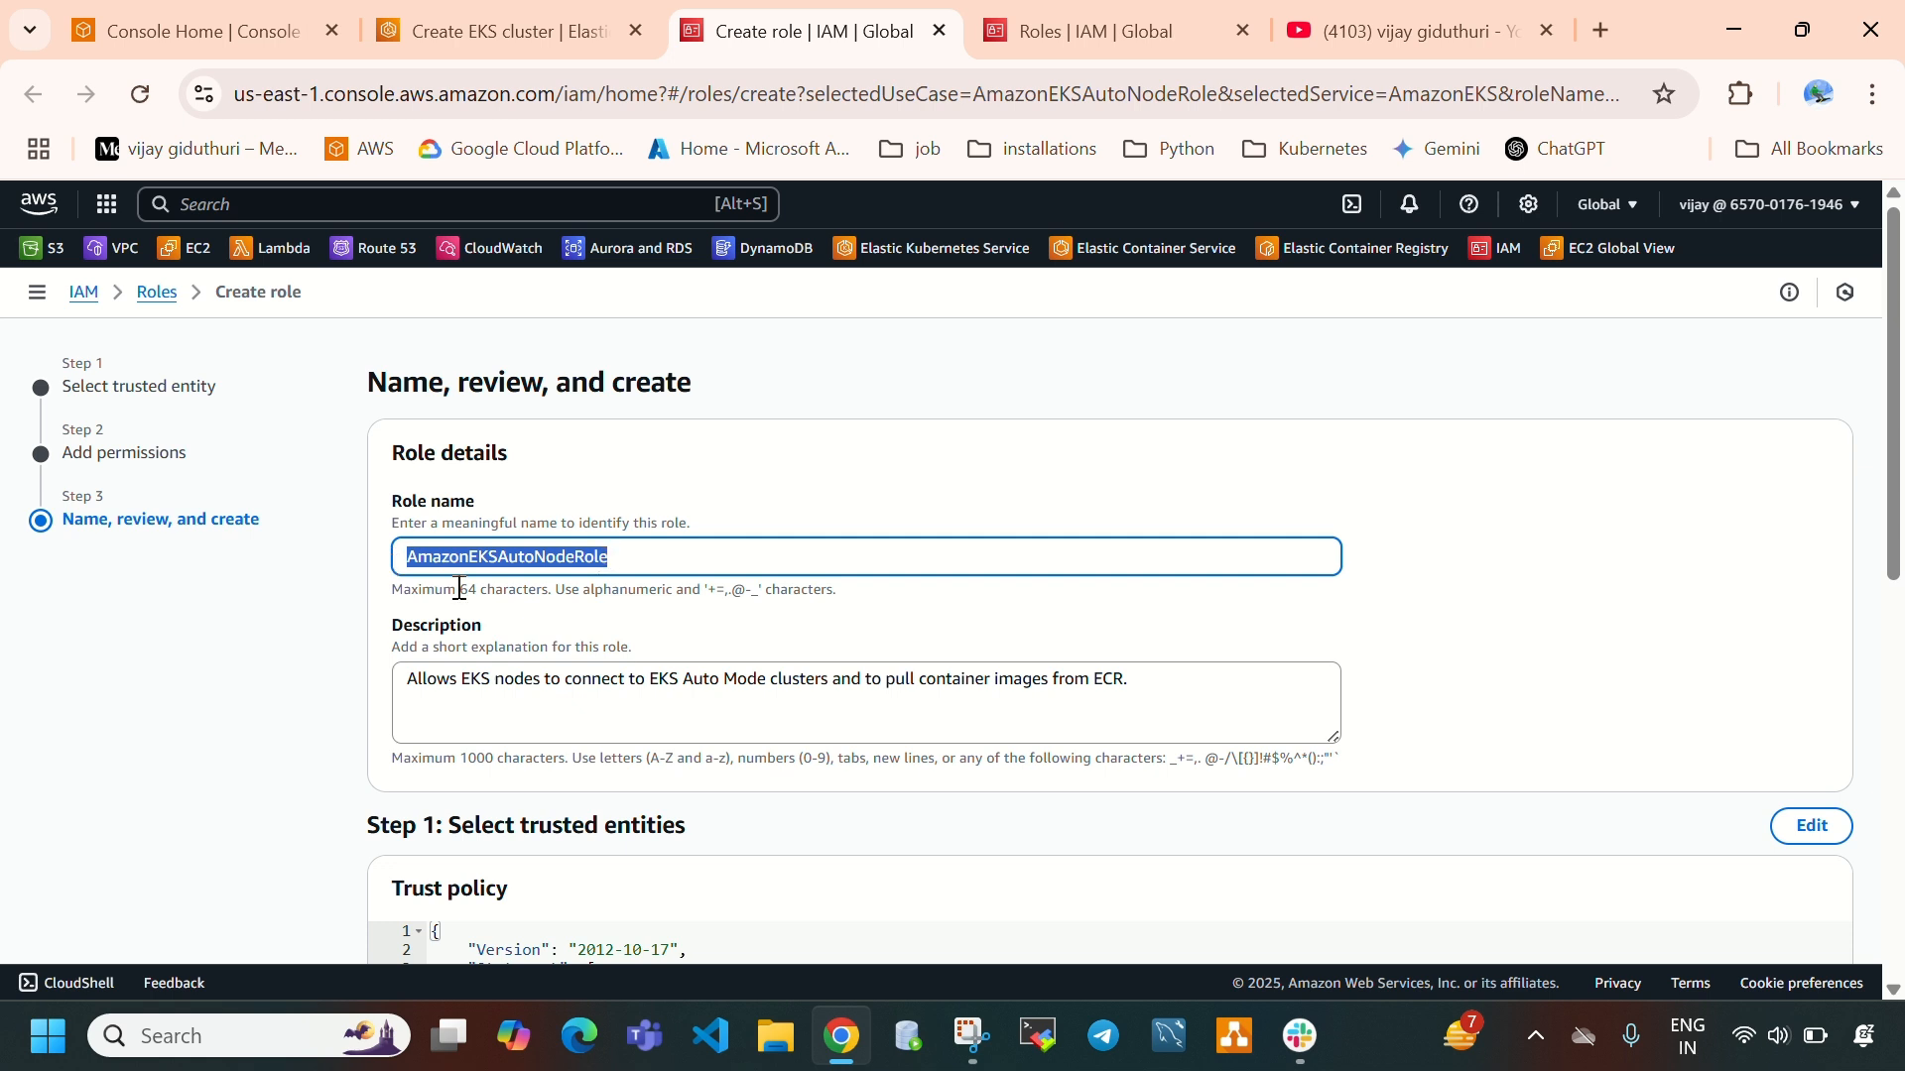
pyautogui.scroll(-10, 881, 683)
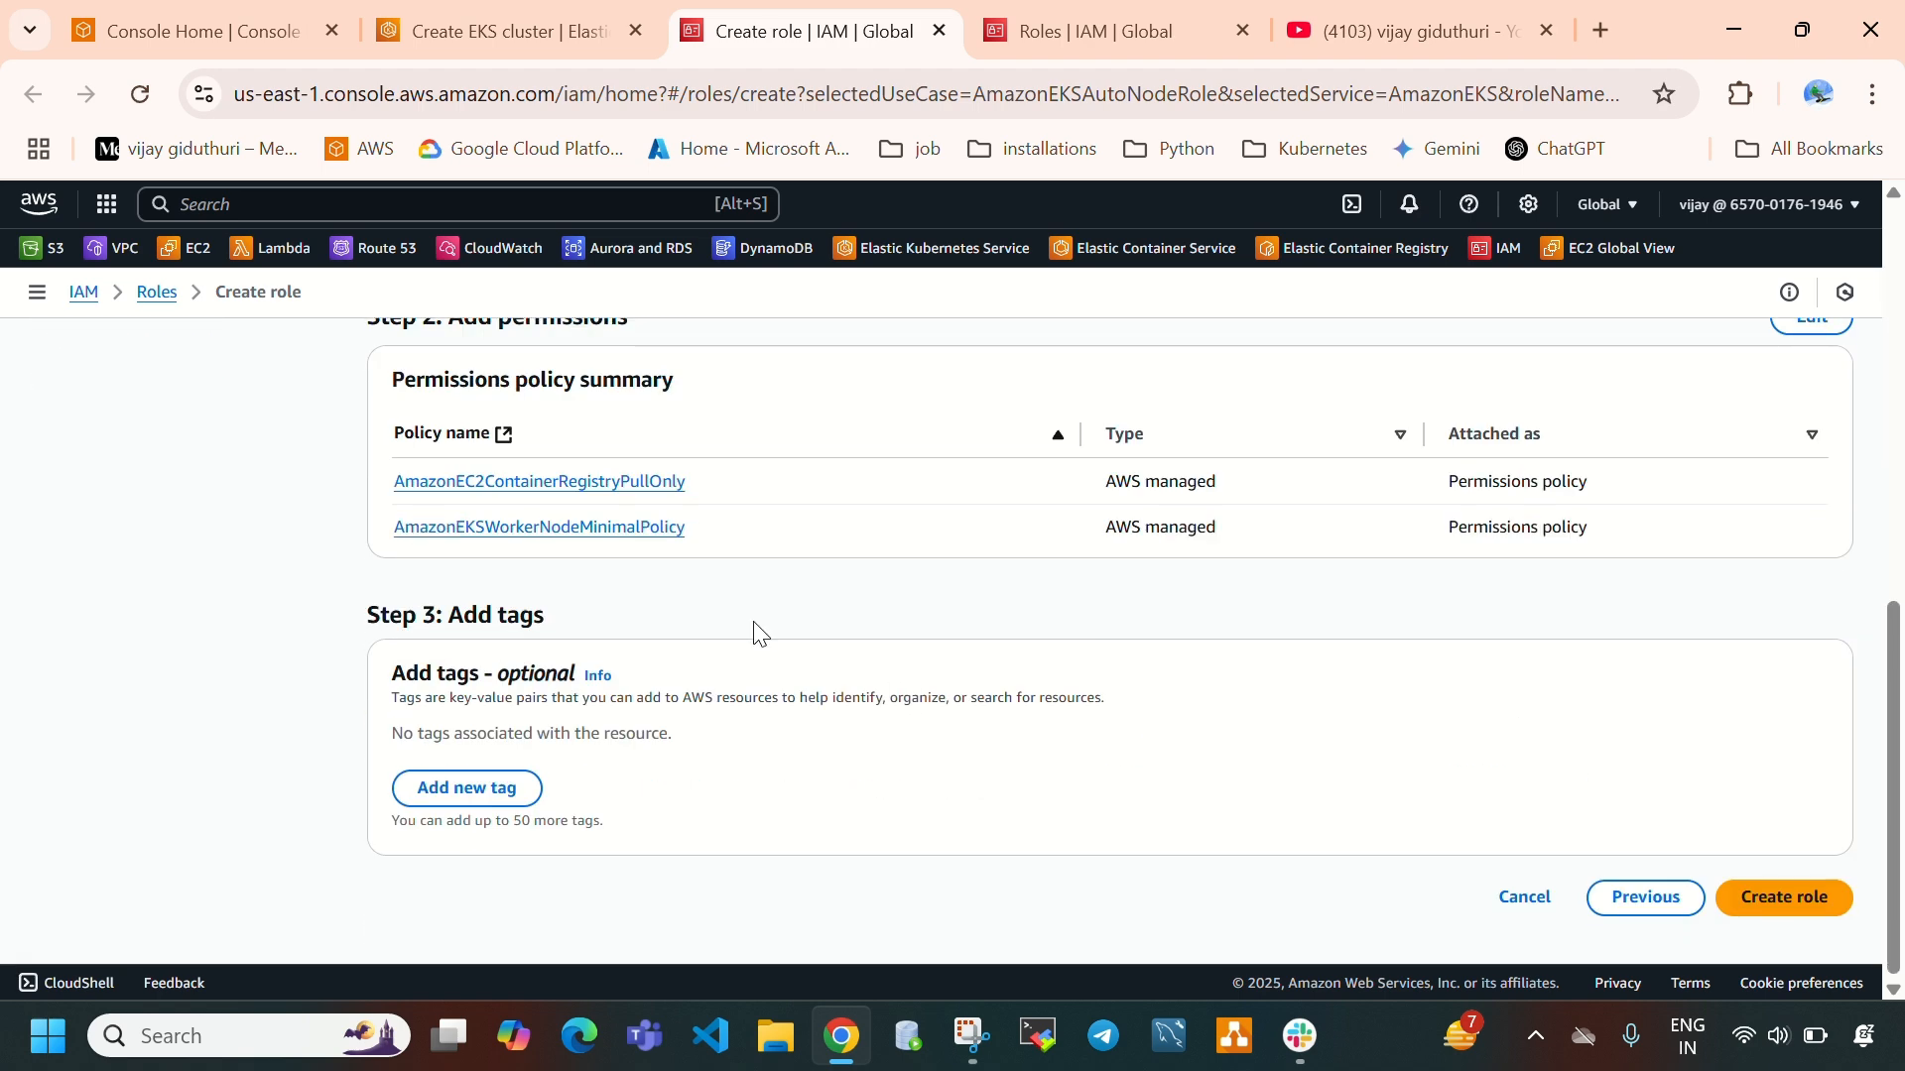
pyautogui.moveTo(331, 478); pyautogui.dragTo(723, 540)
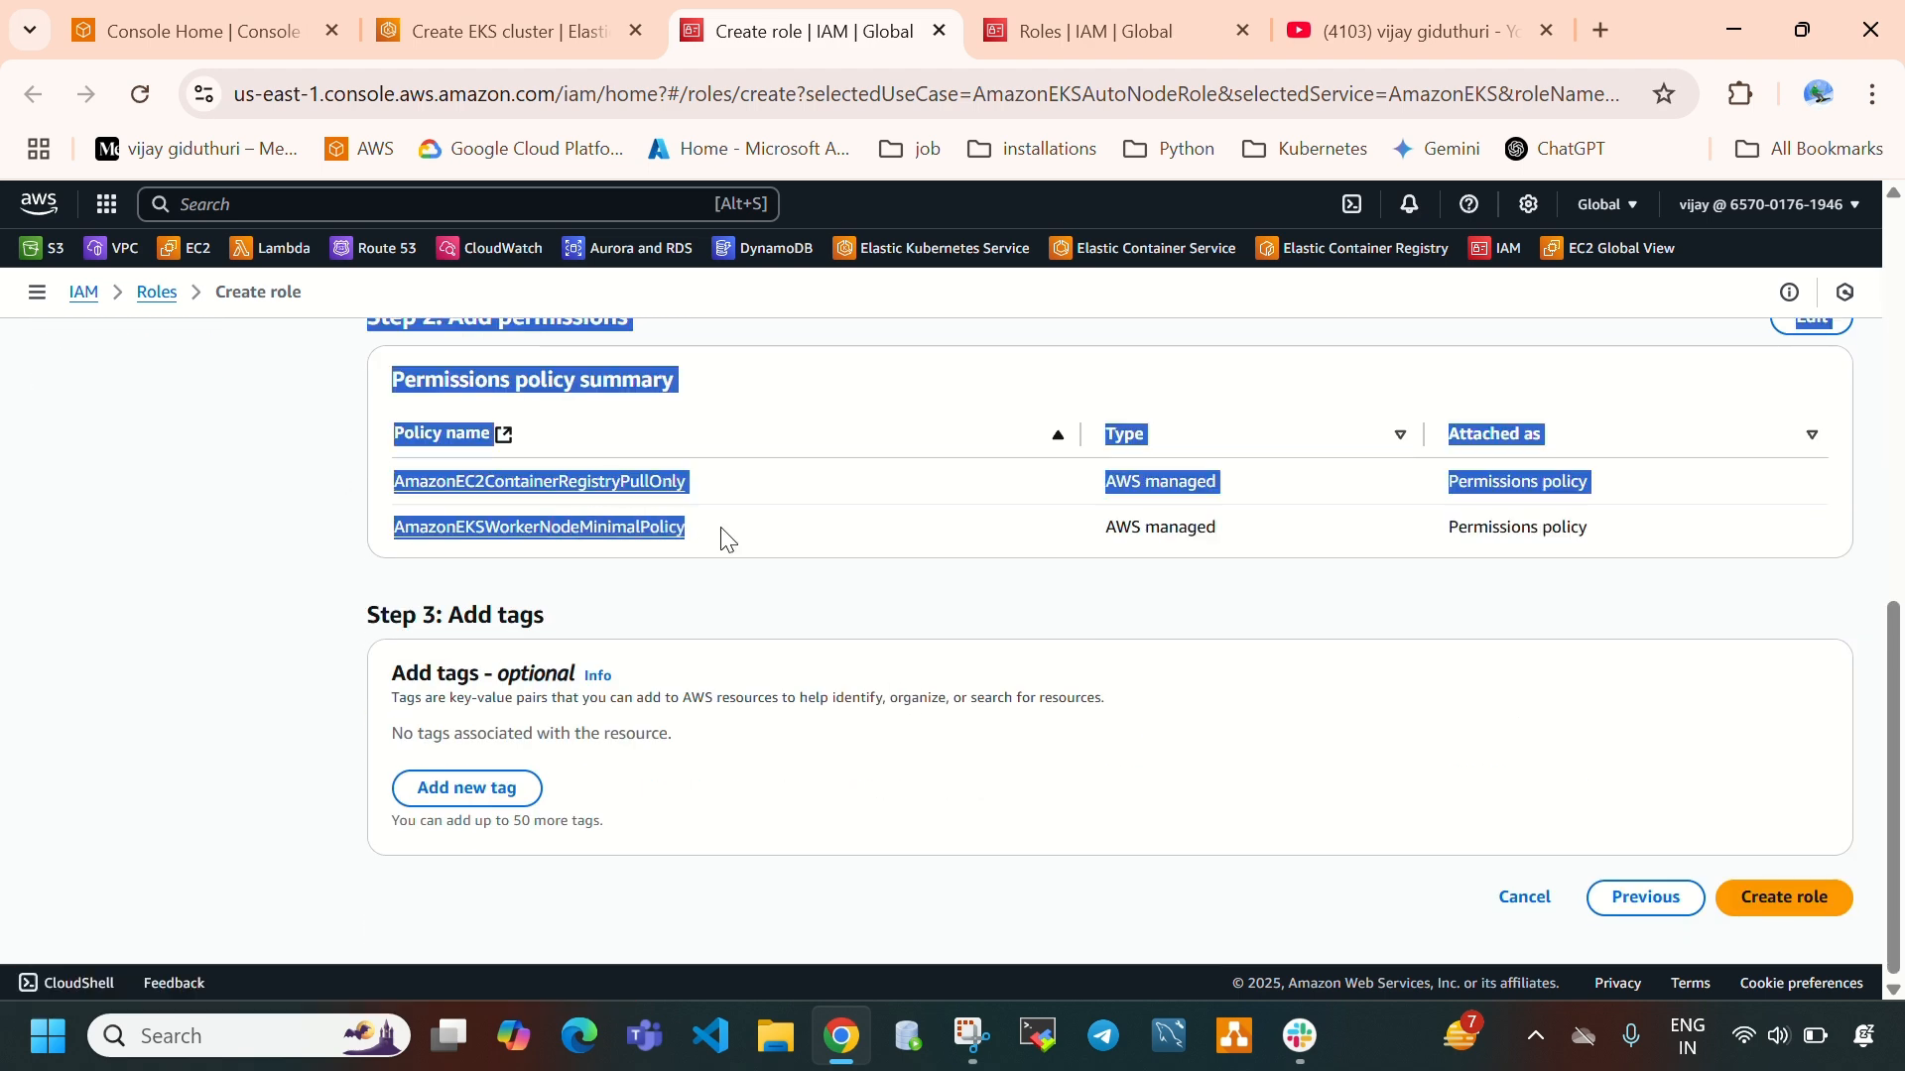
pyautogui.click(803, 480)
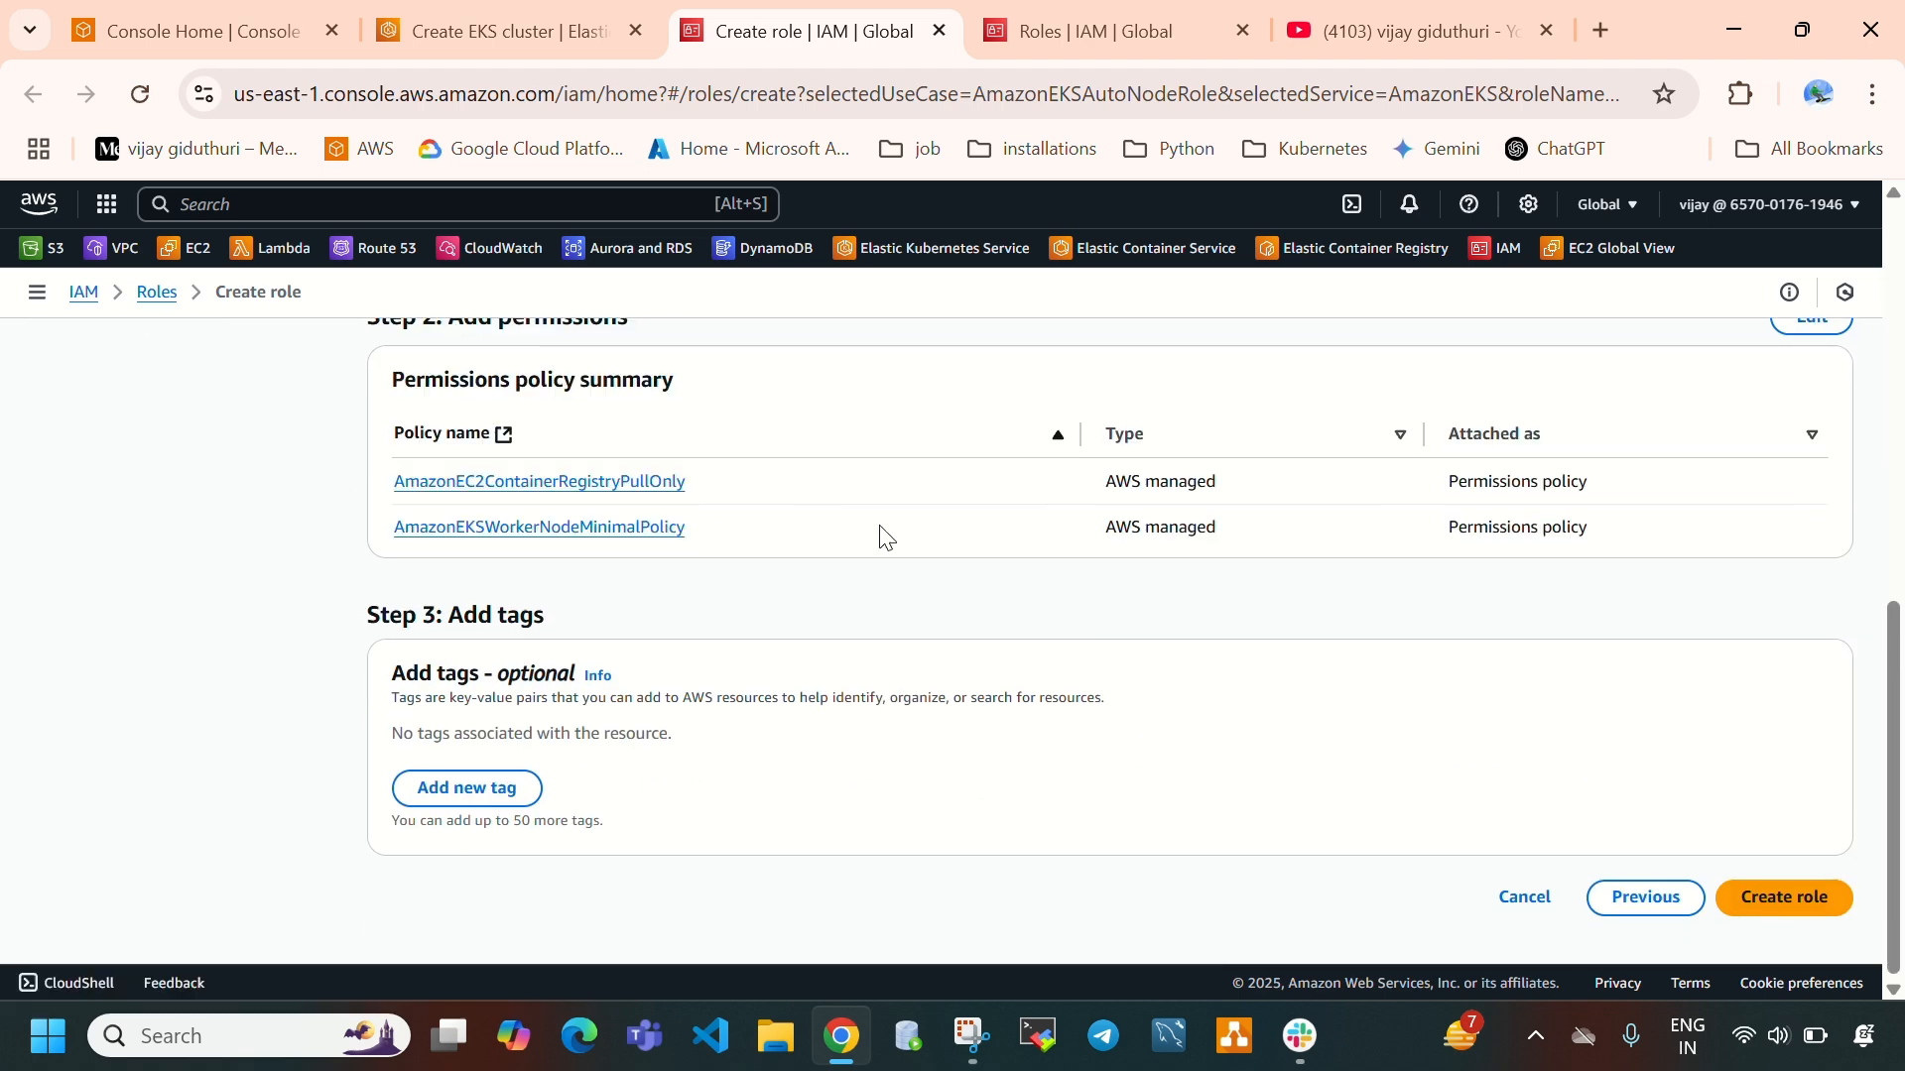
pyautogui.click(1754, 925)
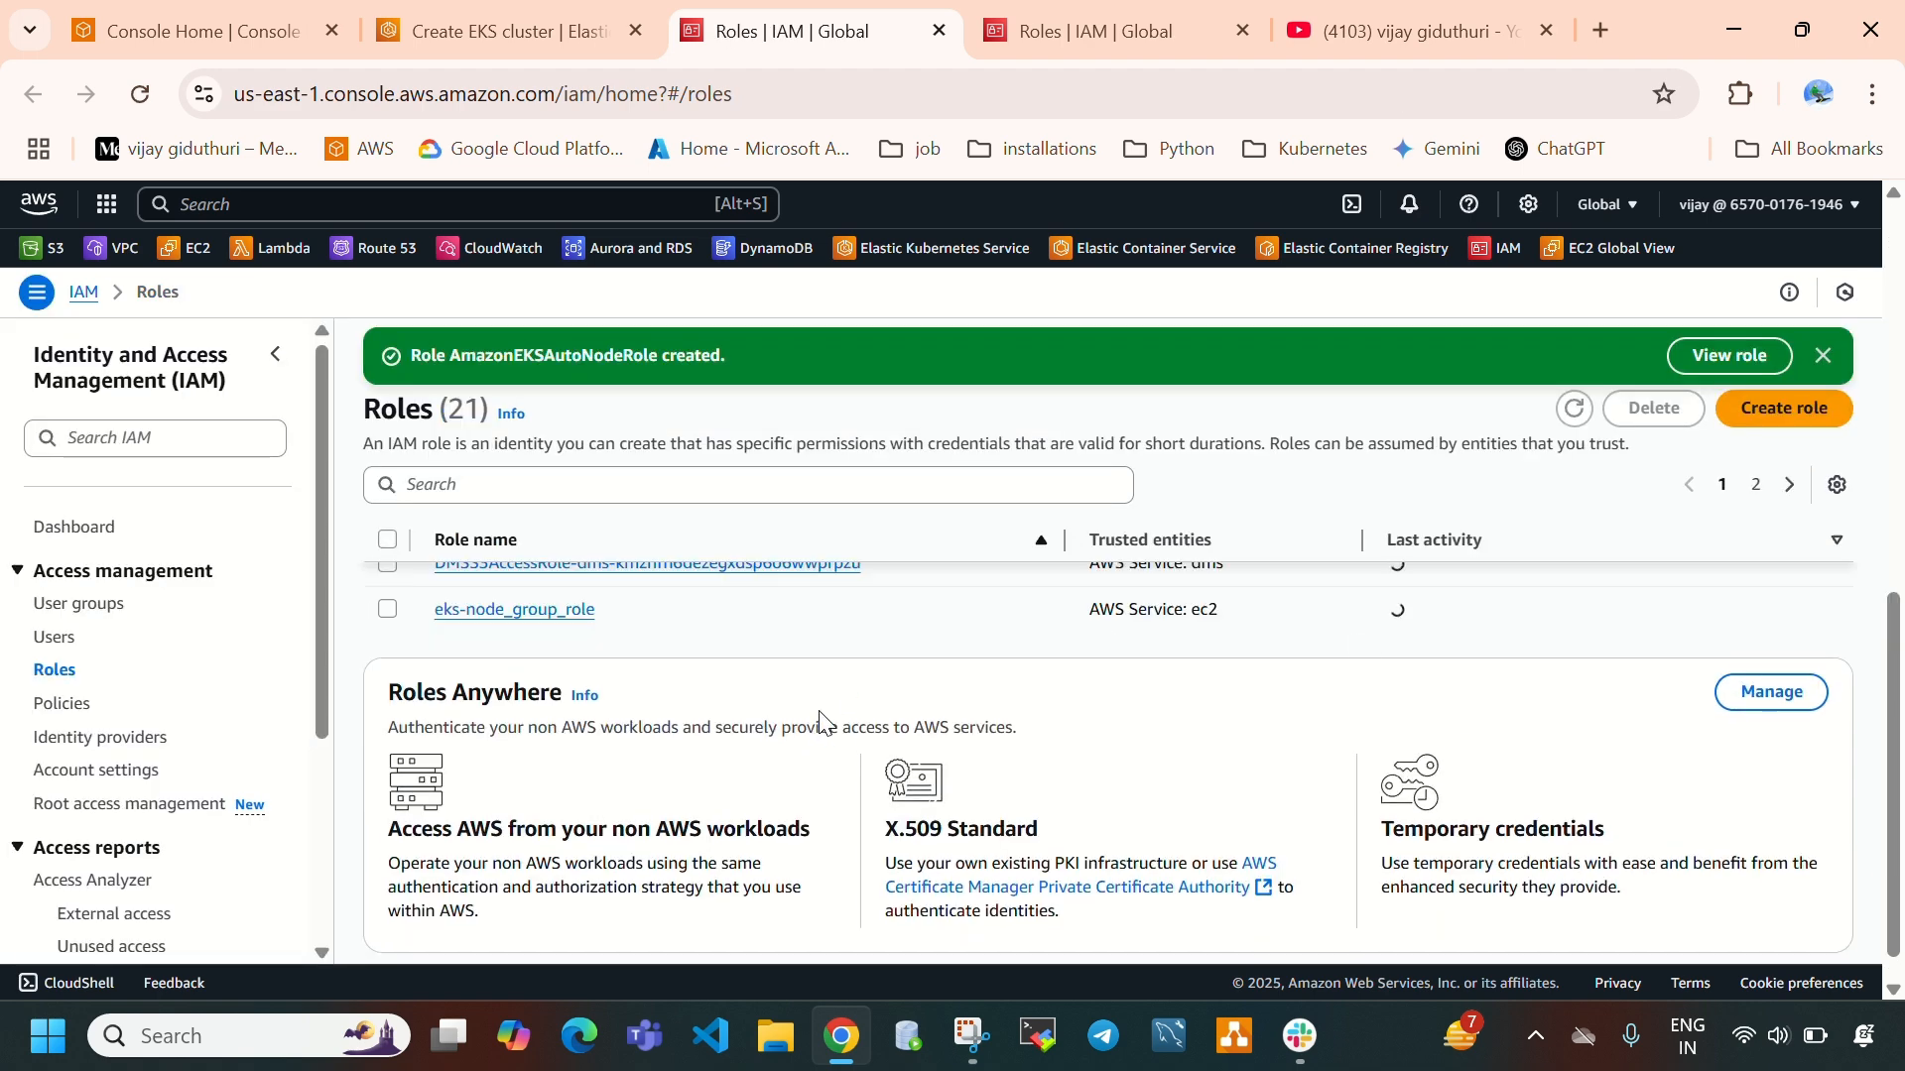
# Examine the permissions policies attached to AmazonEKSAutoNodeRole and to AmazonEKSAutoClusterRole in IAM
pyautogui.scroll(1, 851, 689)
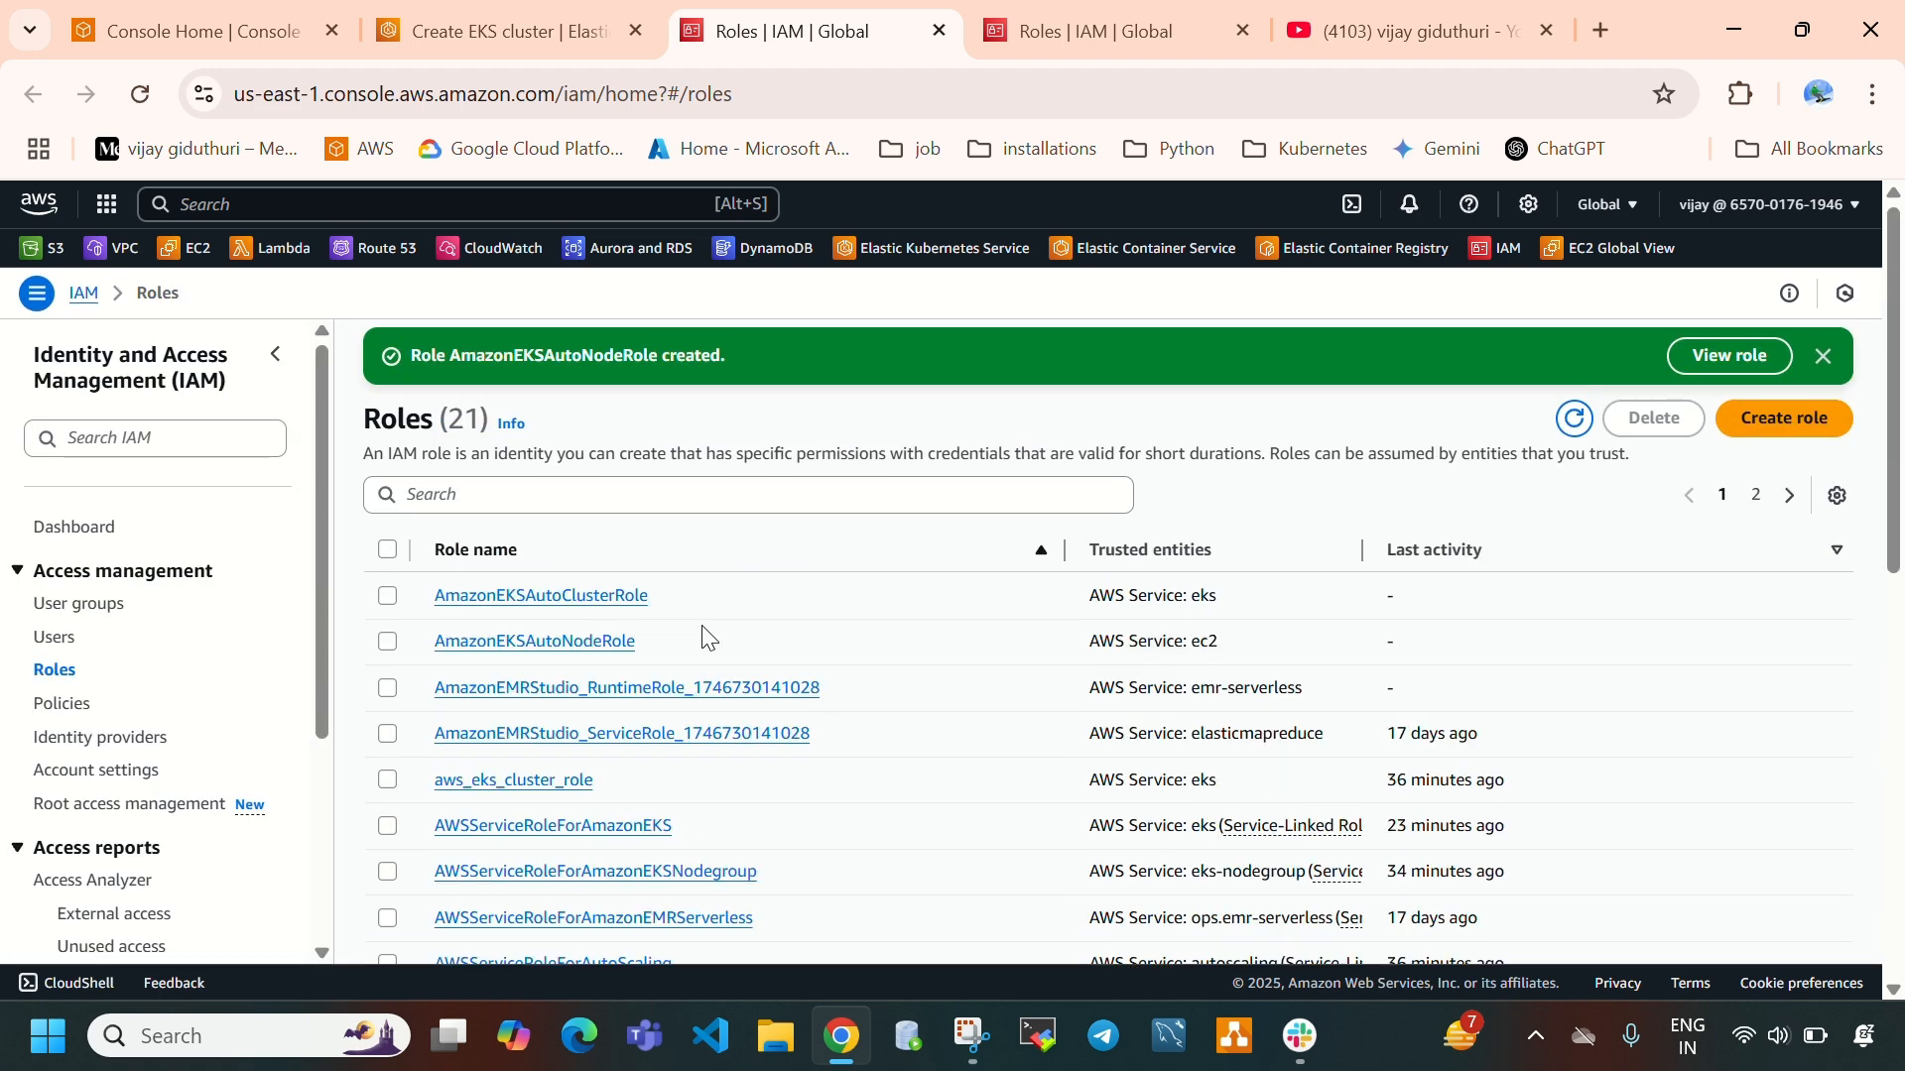
pyautogui.click(512, 649)
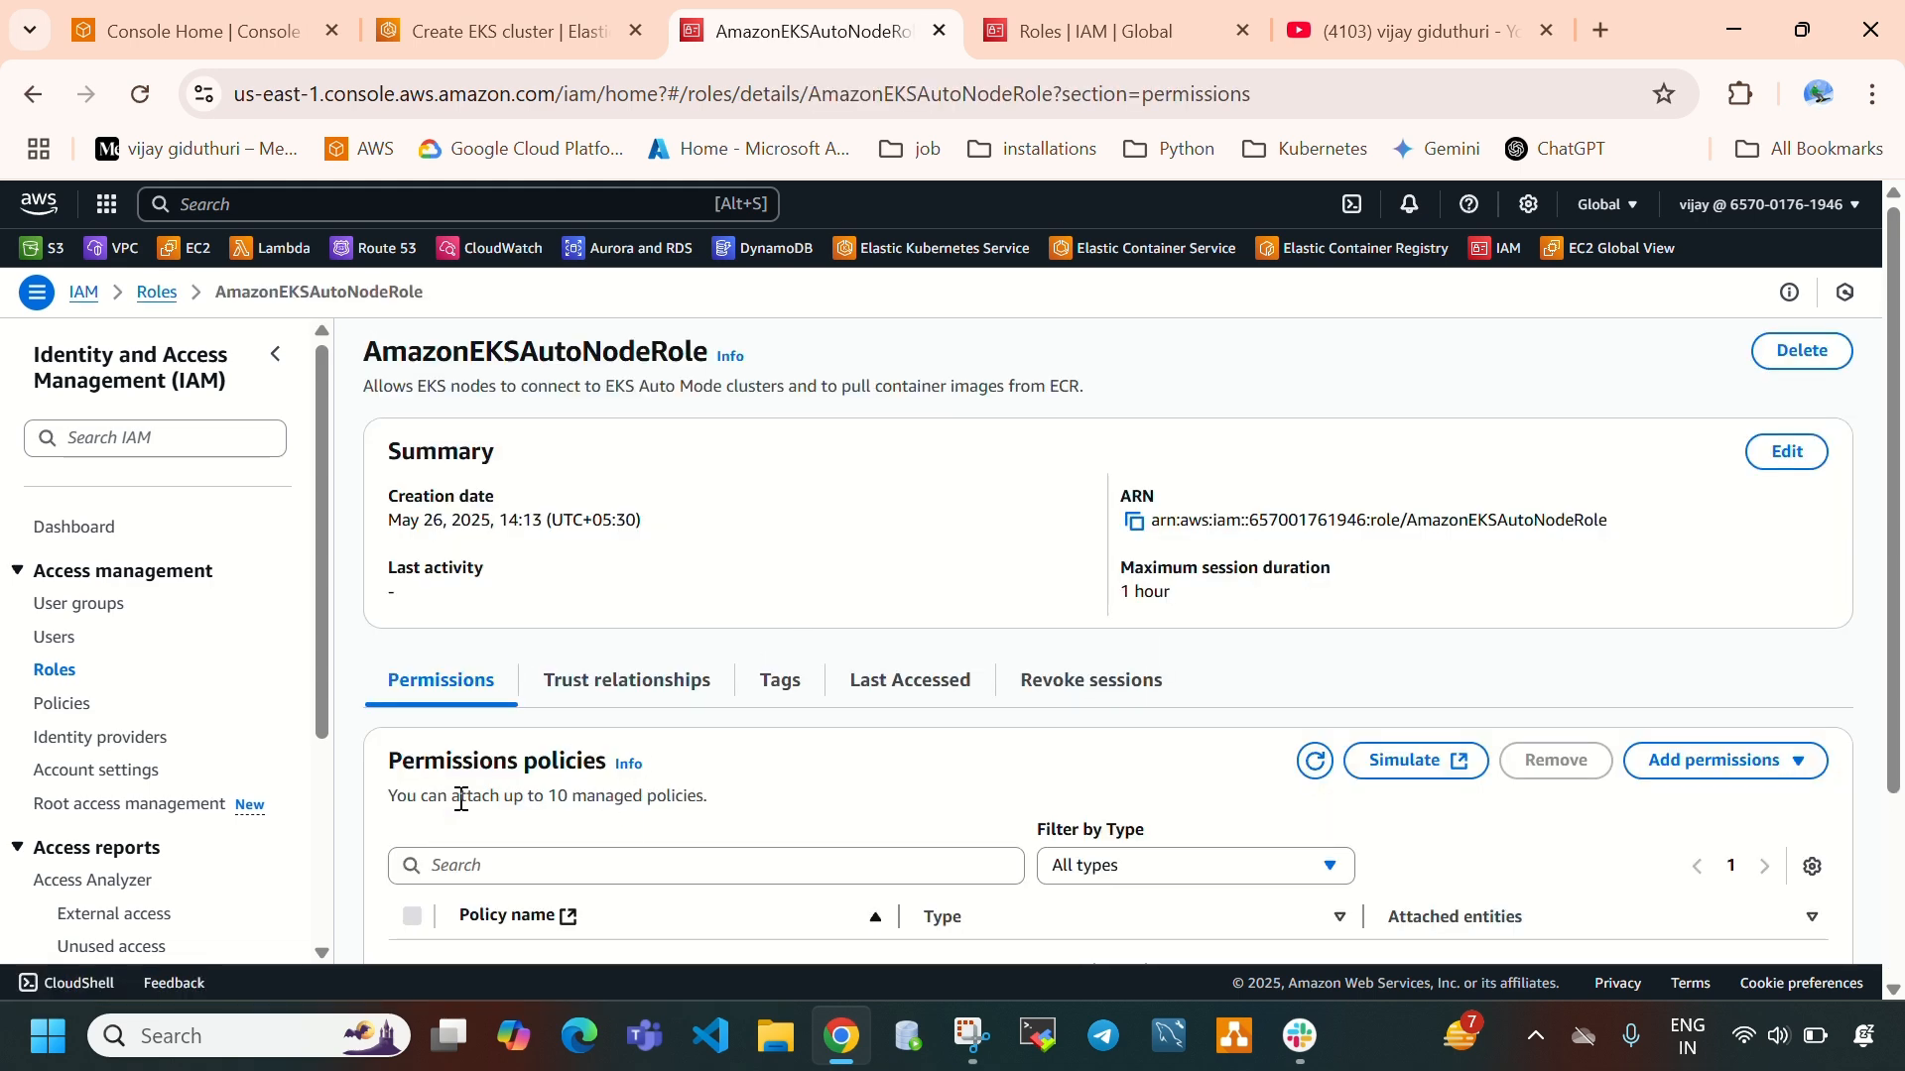
pyautogui.scroll(-2, 655, 746)
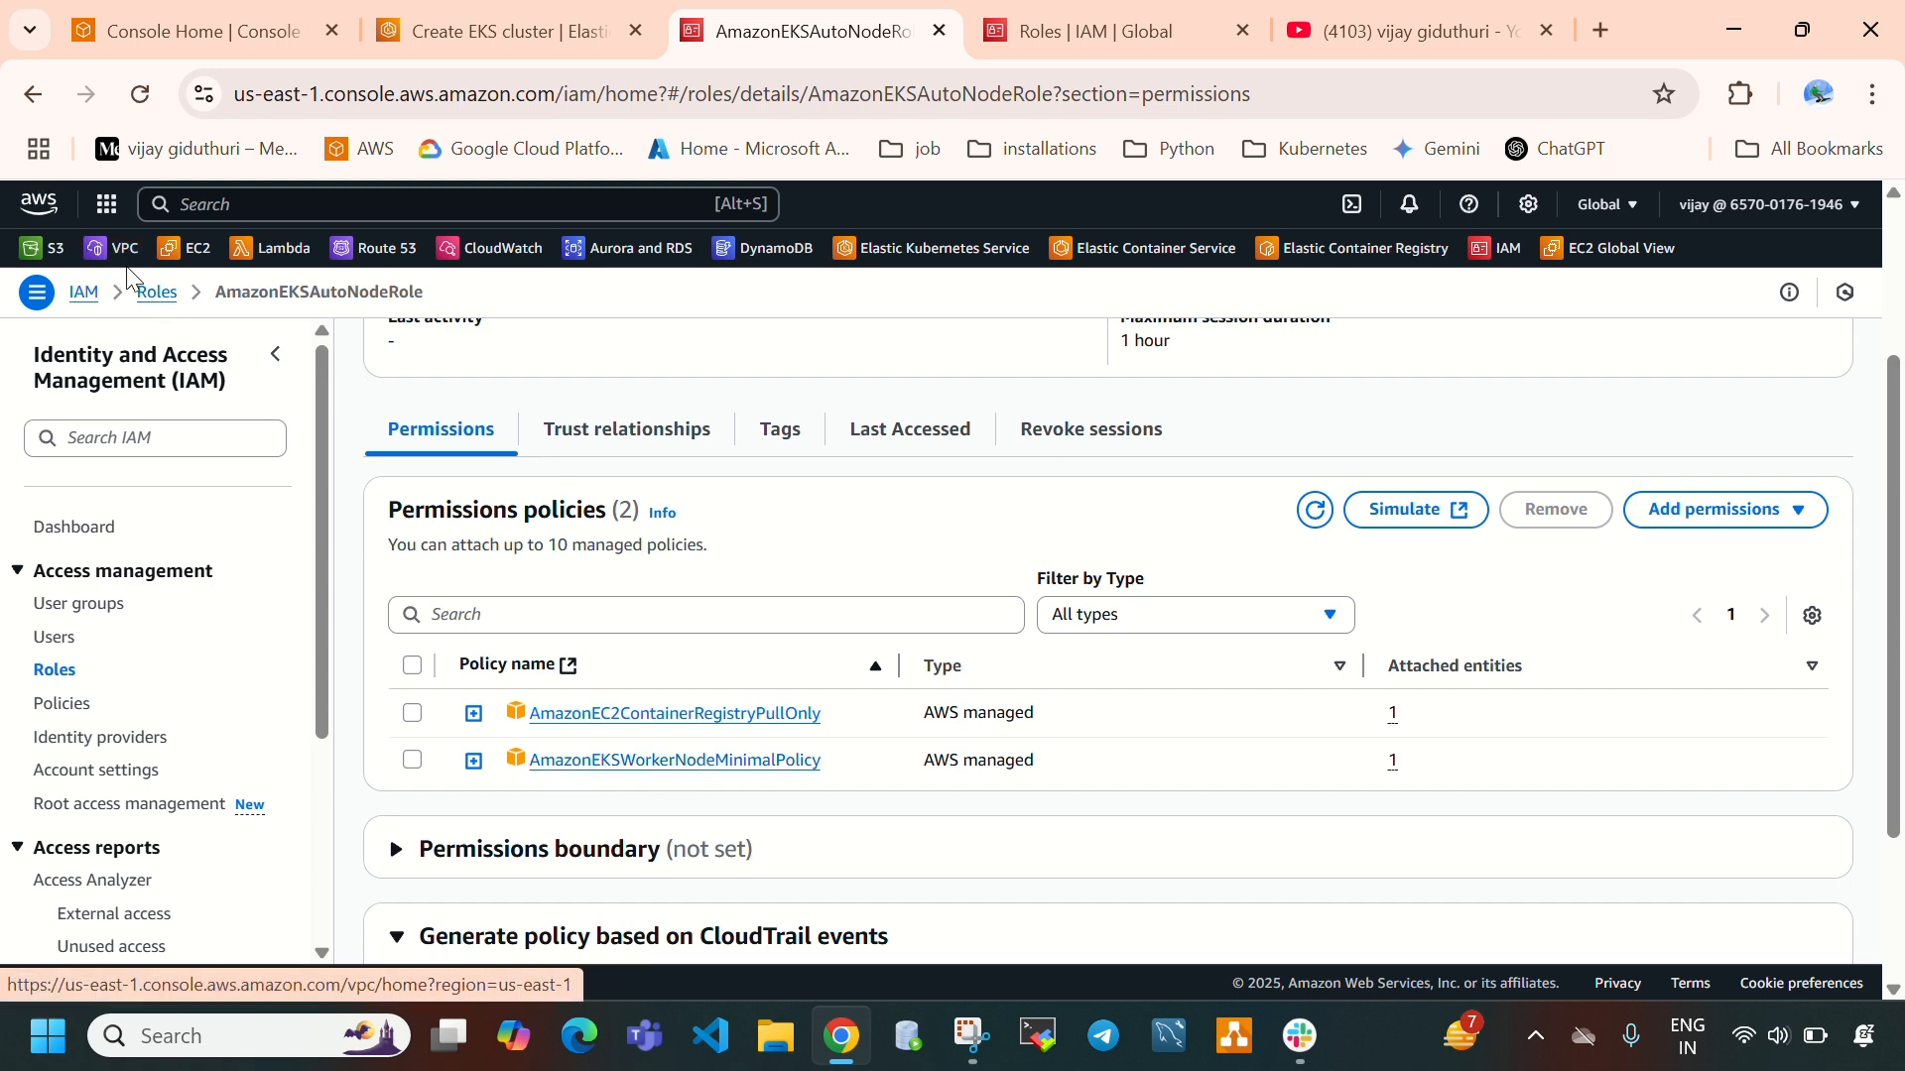
pyautogui.click(156, 291)
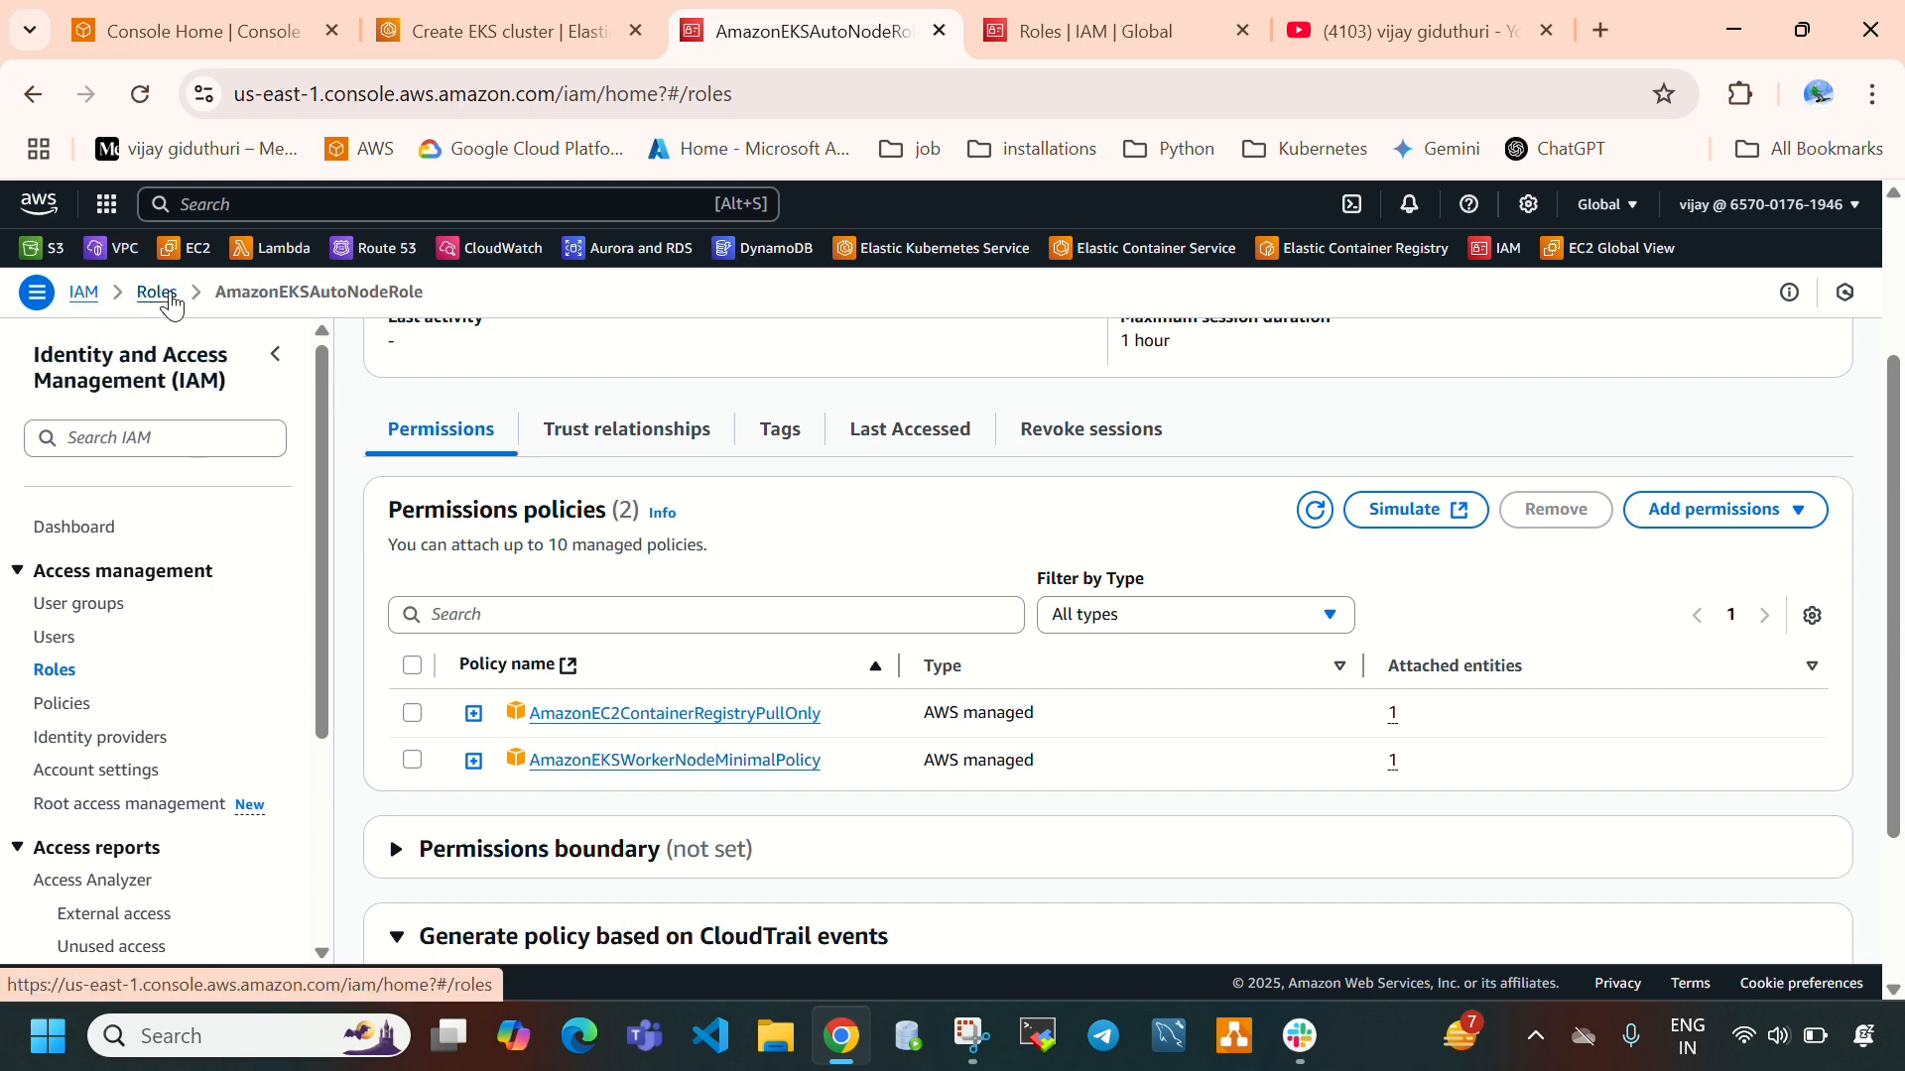
pyautogui.scroll(3, 819, 769)
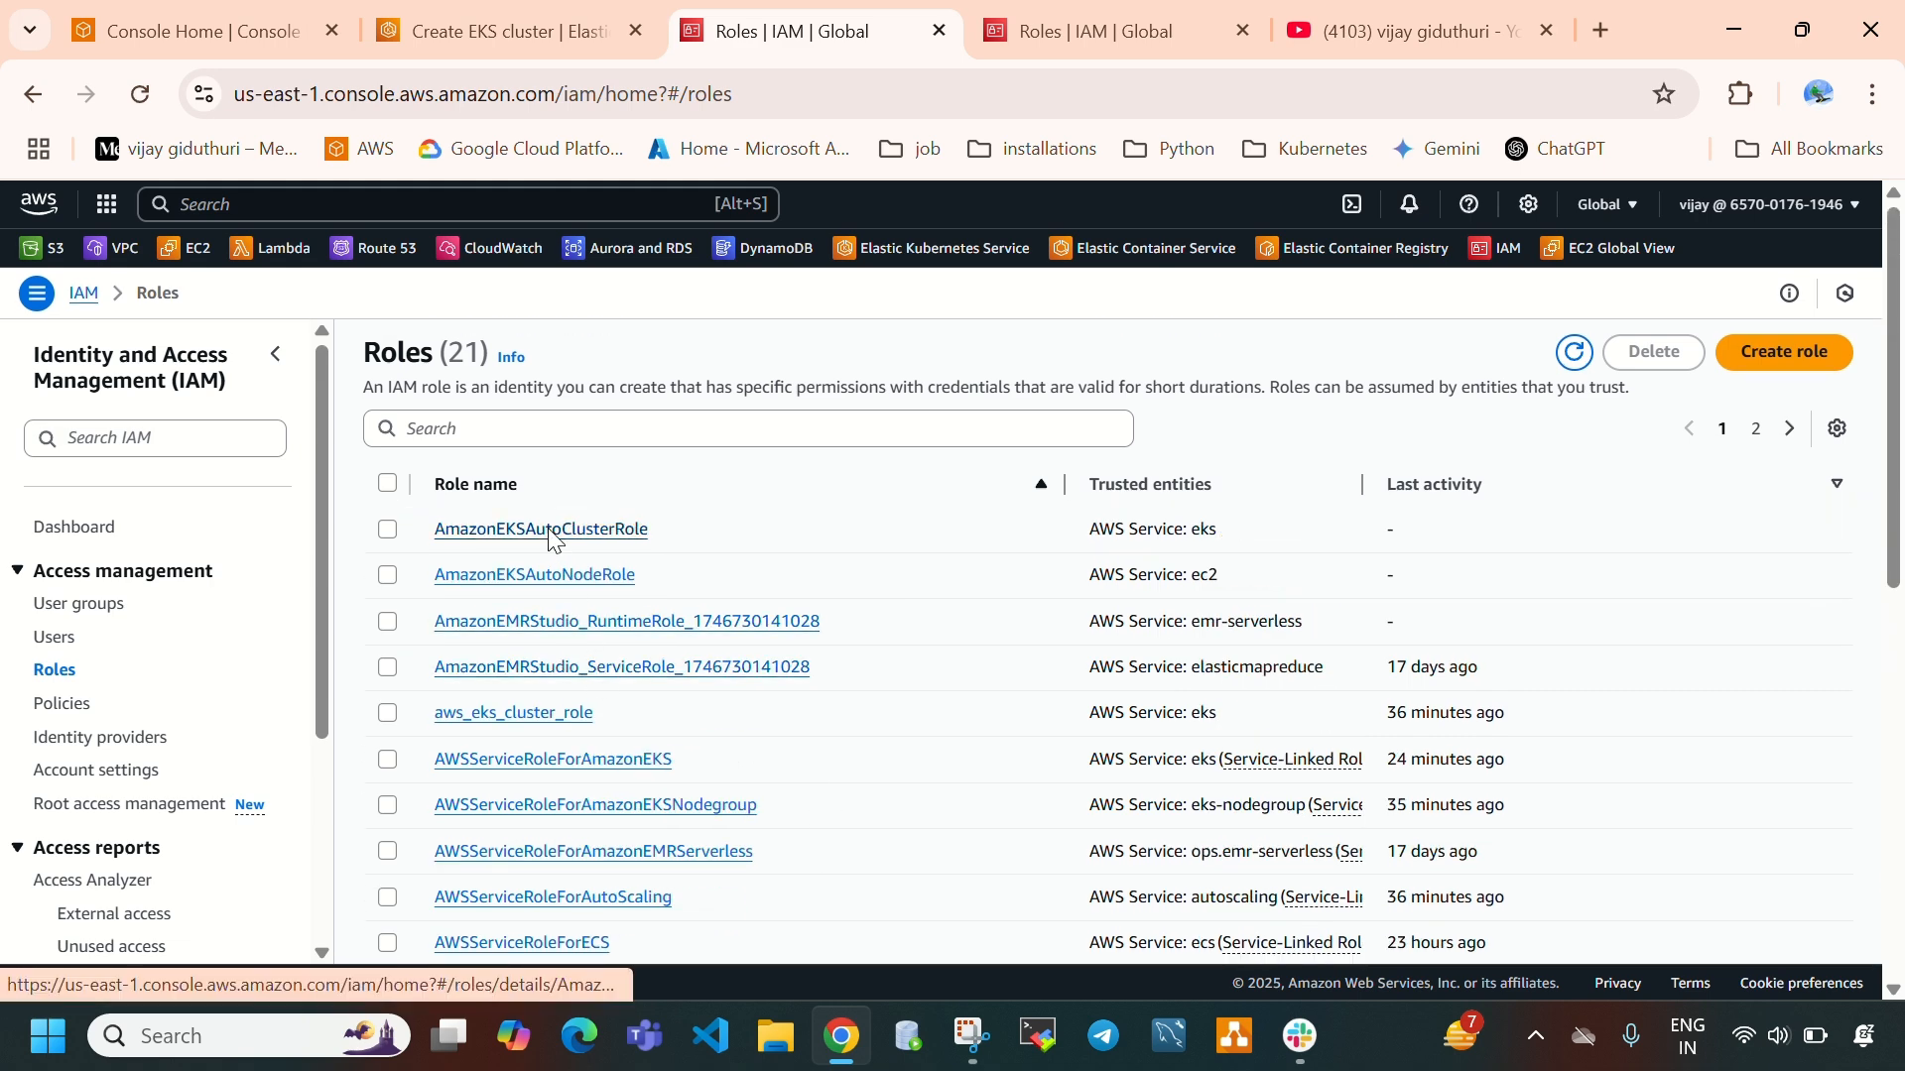
pyautogui.click(548, 529)
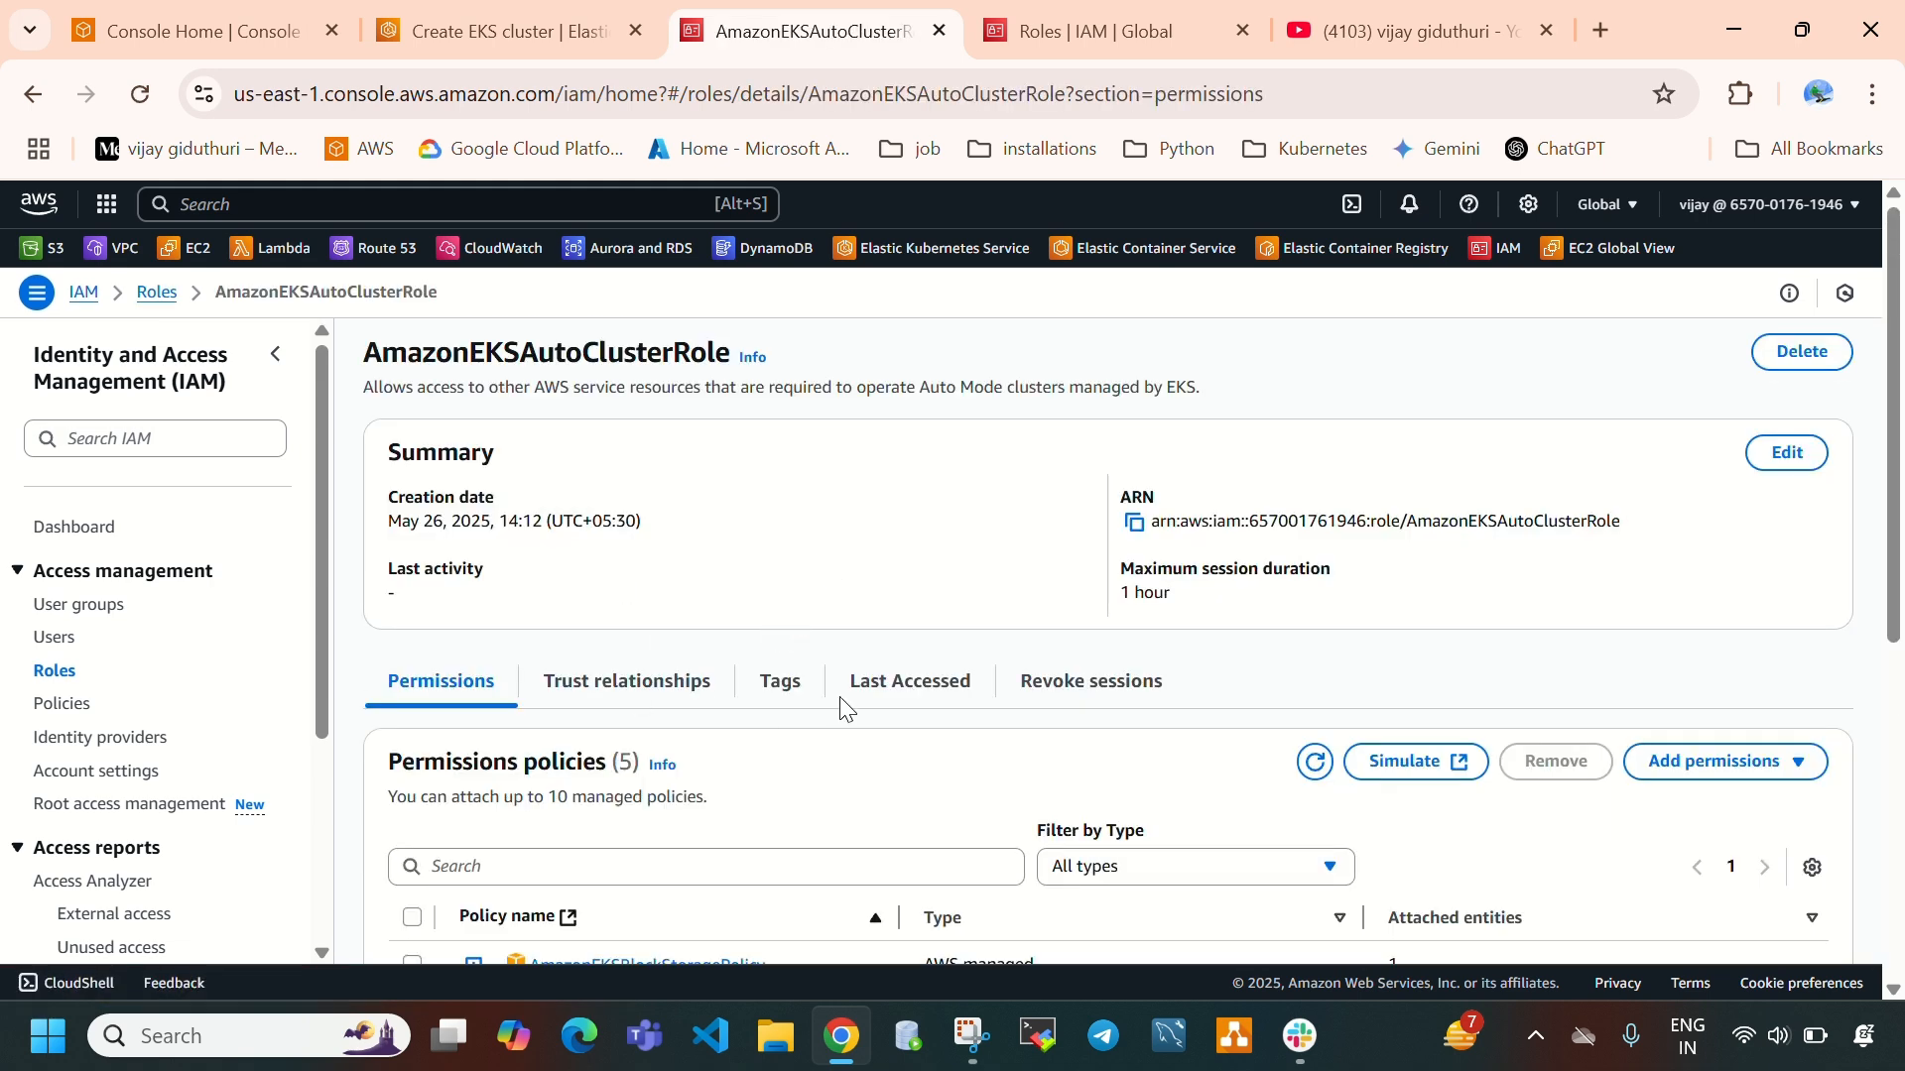
pyautogui.scroll(-5, 885, 682)
pyautogui.scroll(2, 799, 629)
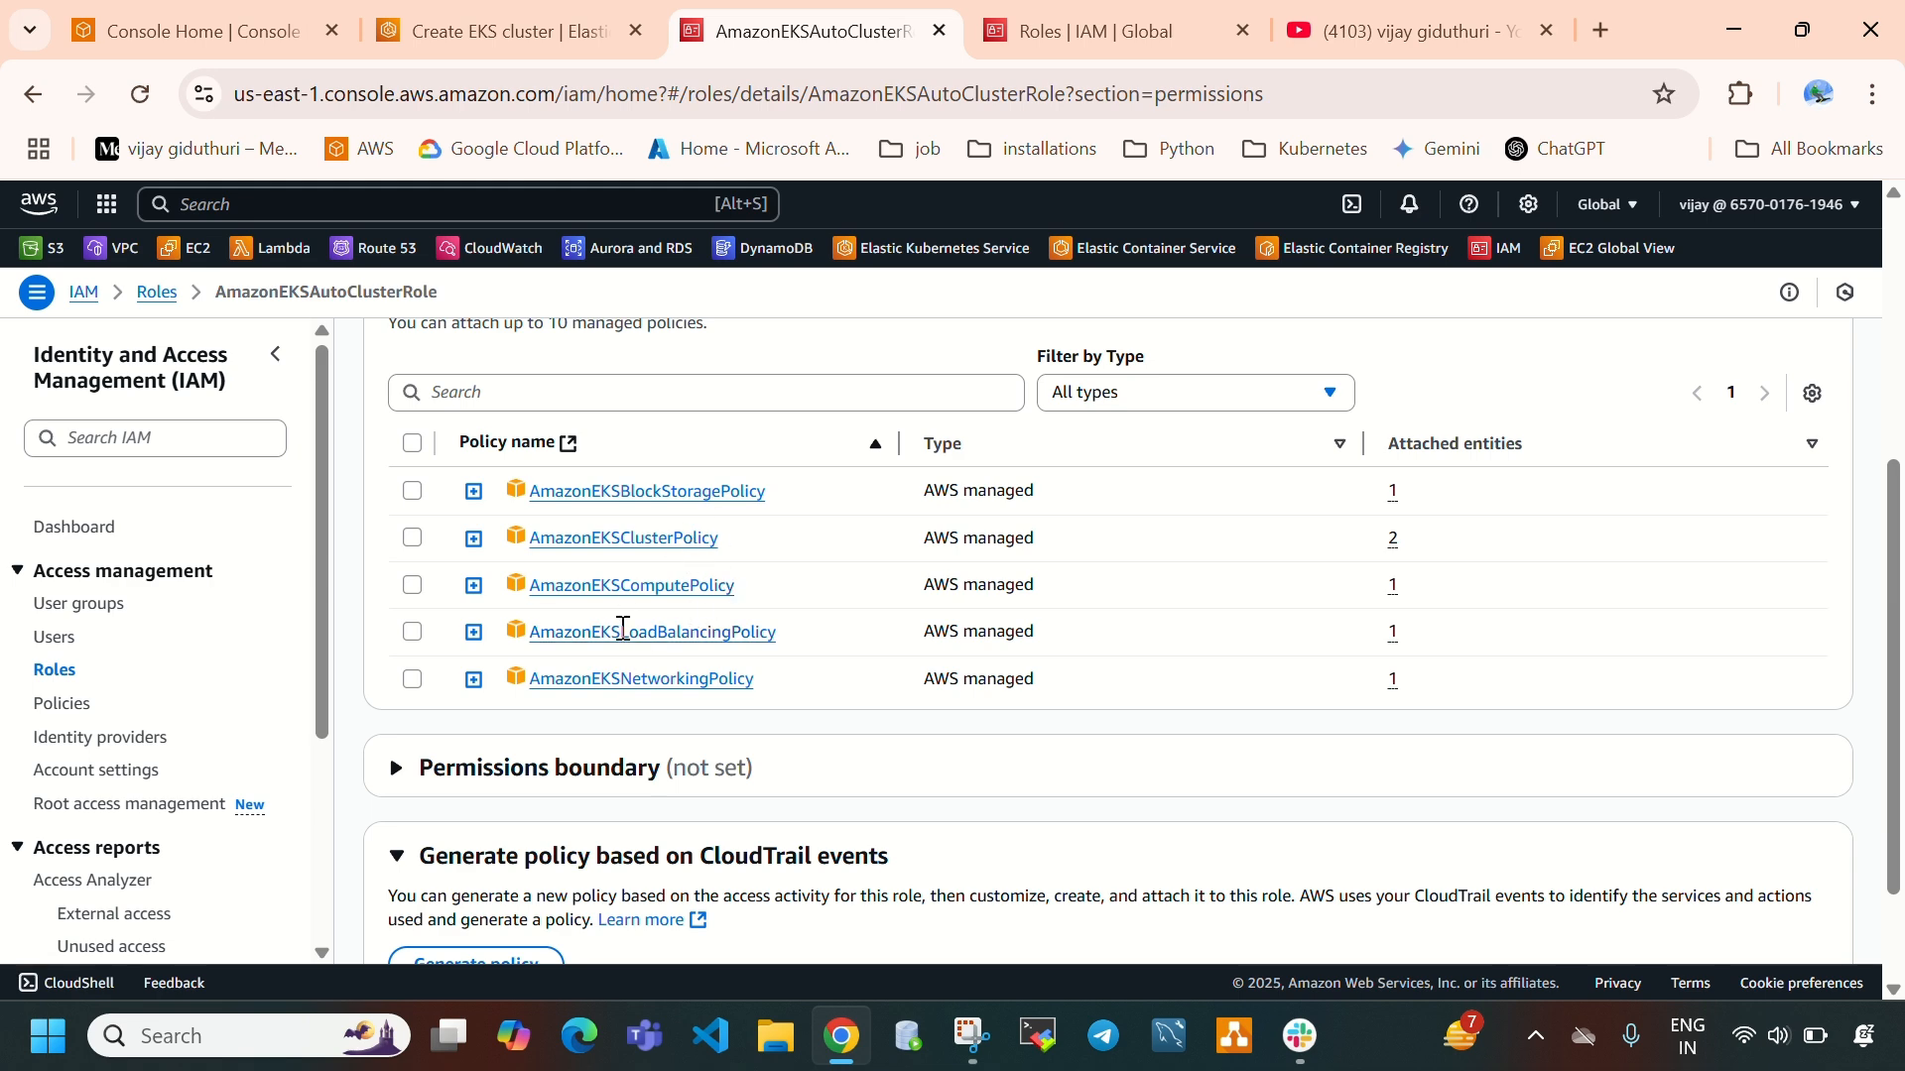
pyautogui.scroll(5, 667, 426)
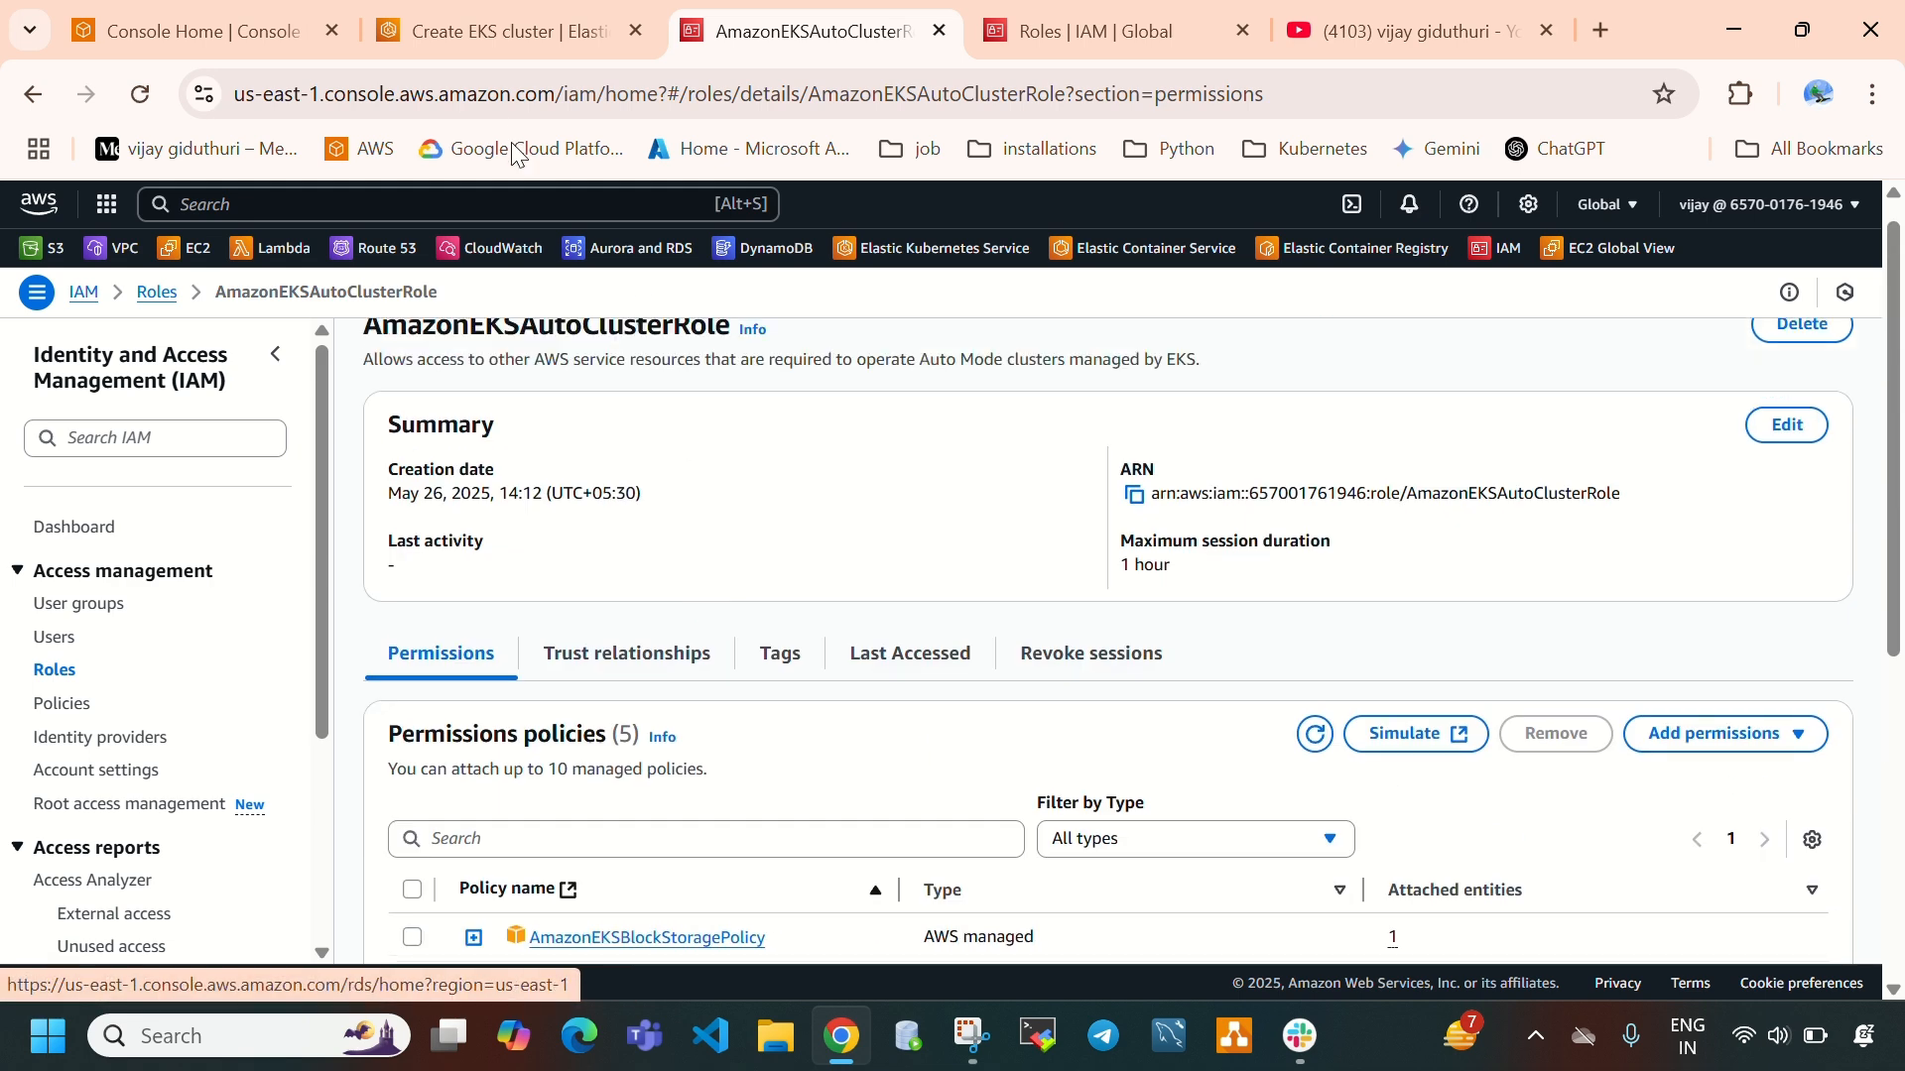
# Back in the cluster configuration, refresh the node IAM roles and select AmazonEKSAutoNodeRole
pyautogui.click(463, 36)
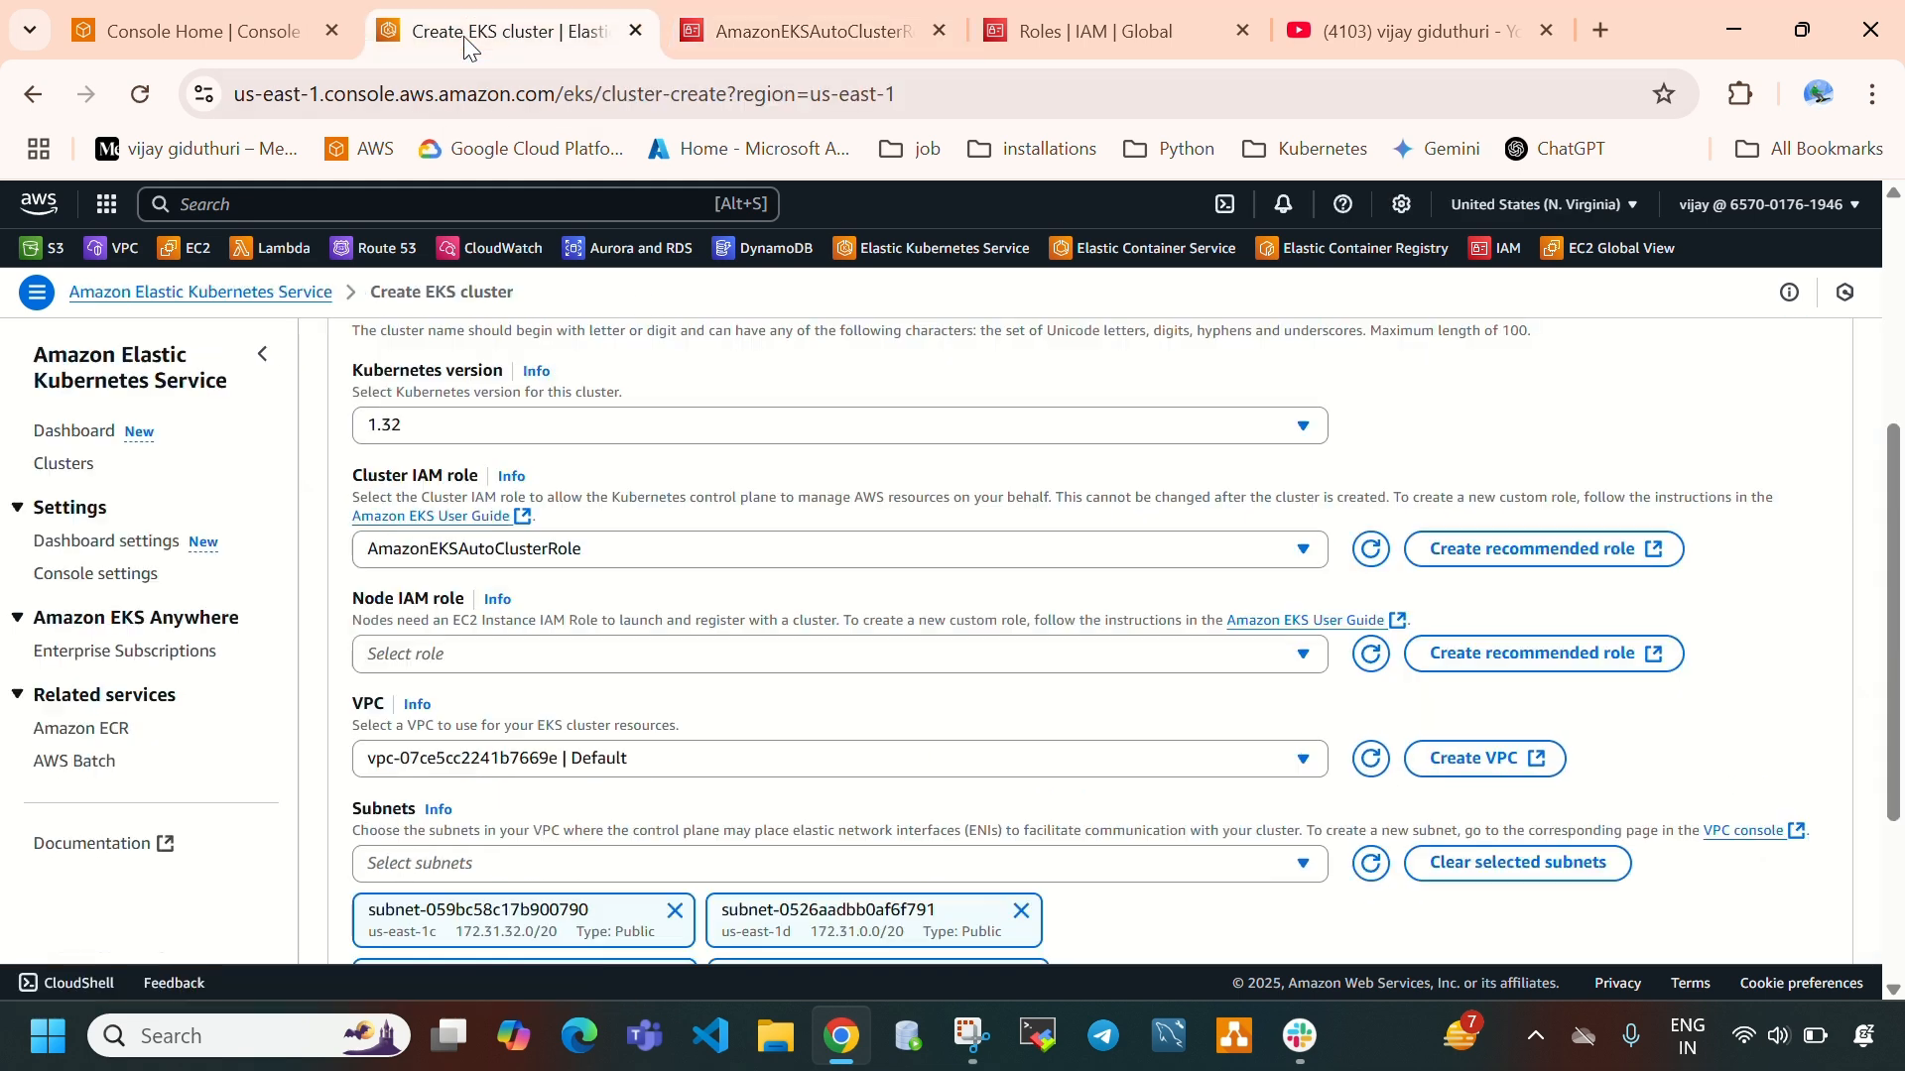
pyautogui.click(1373, 653)
pyautogui.click(1044, 662)
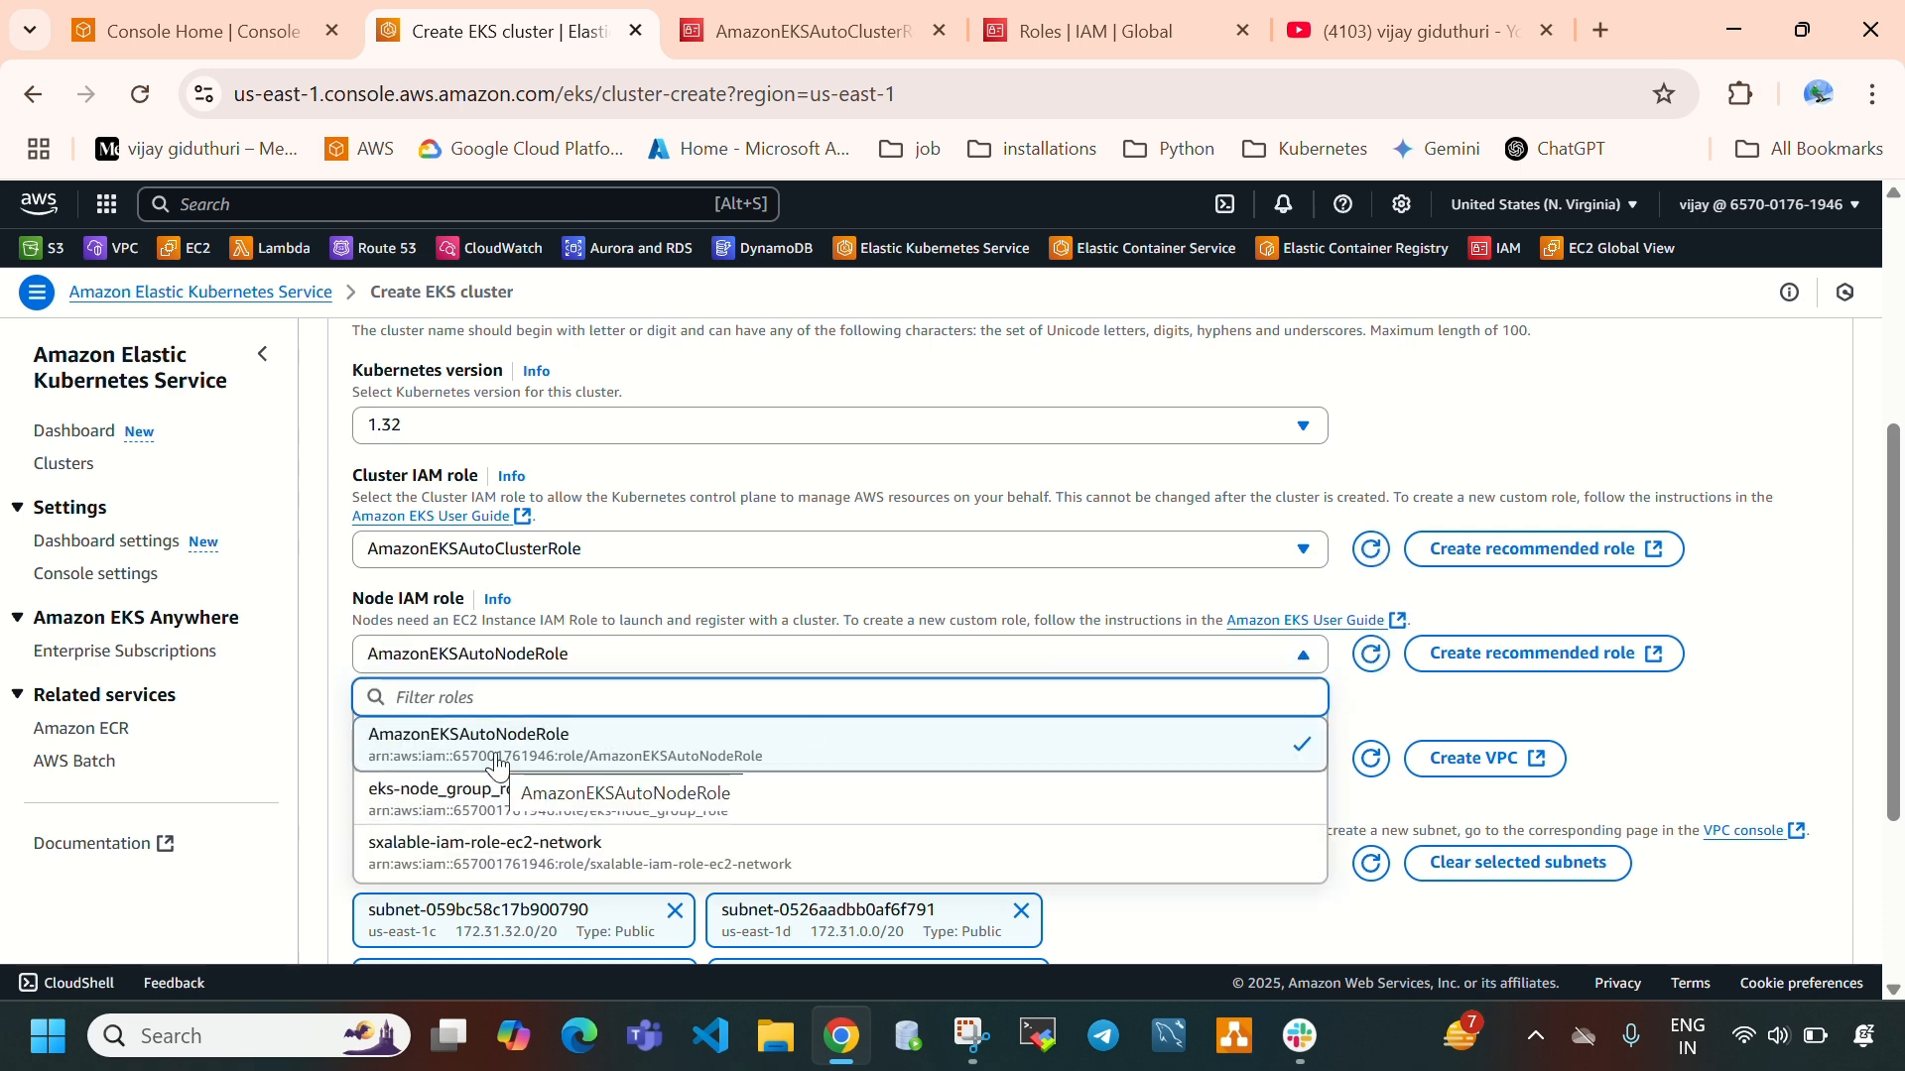
pyautogui.click(498, 765)
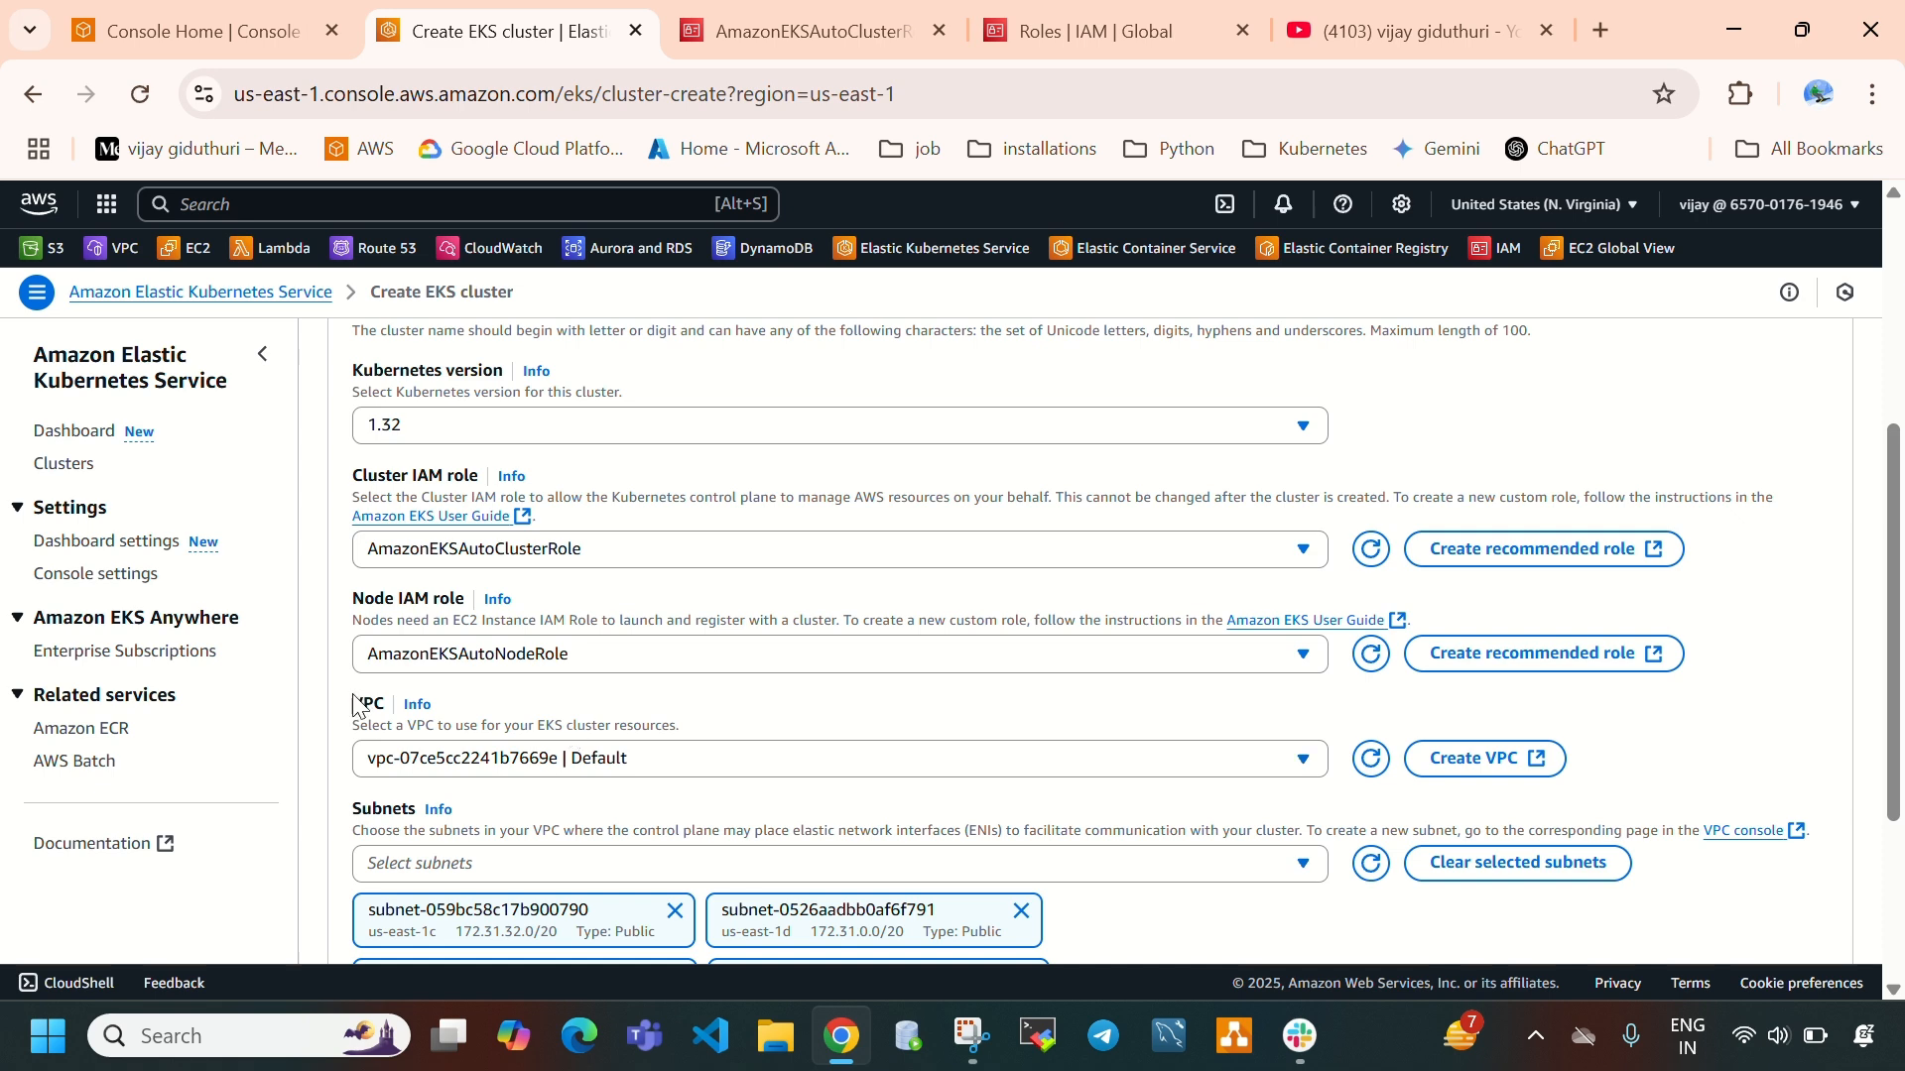
# Open the VPC console in a separate browser tab next to the cluster configuration
pyautogui.scroll(-1, 563, 662)
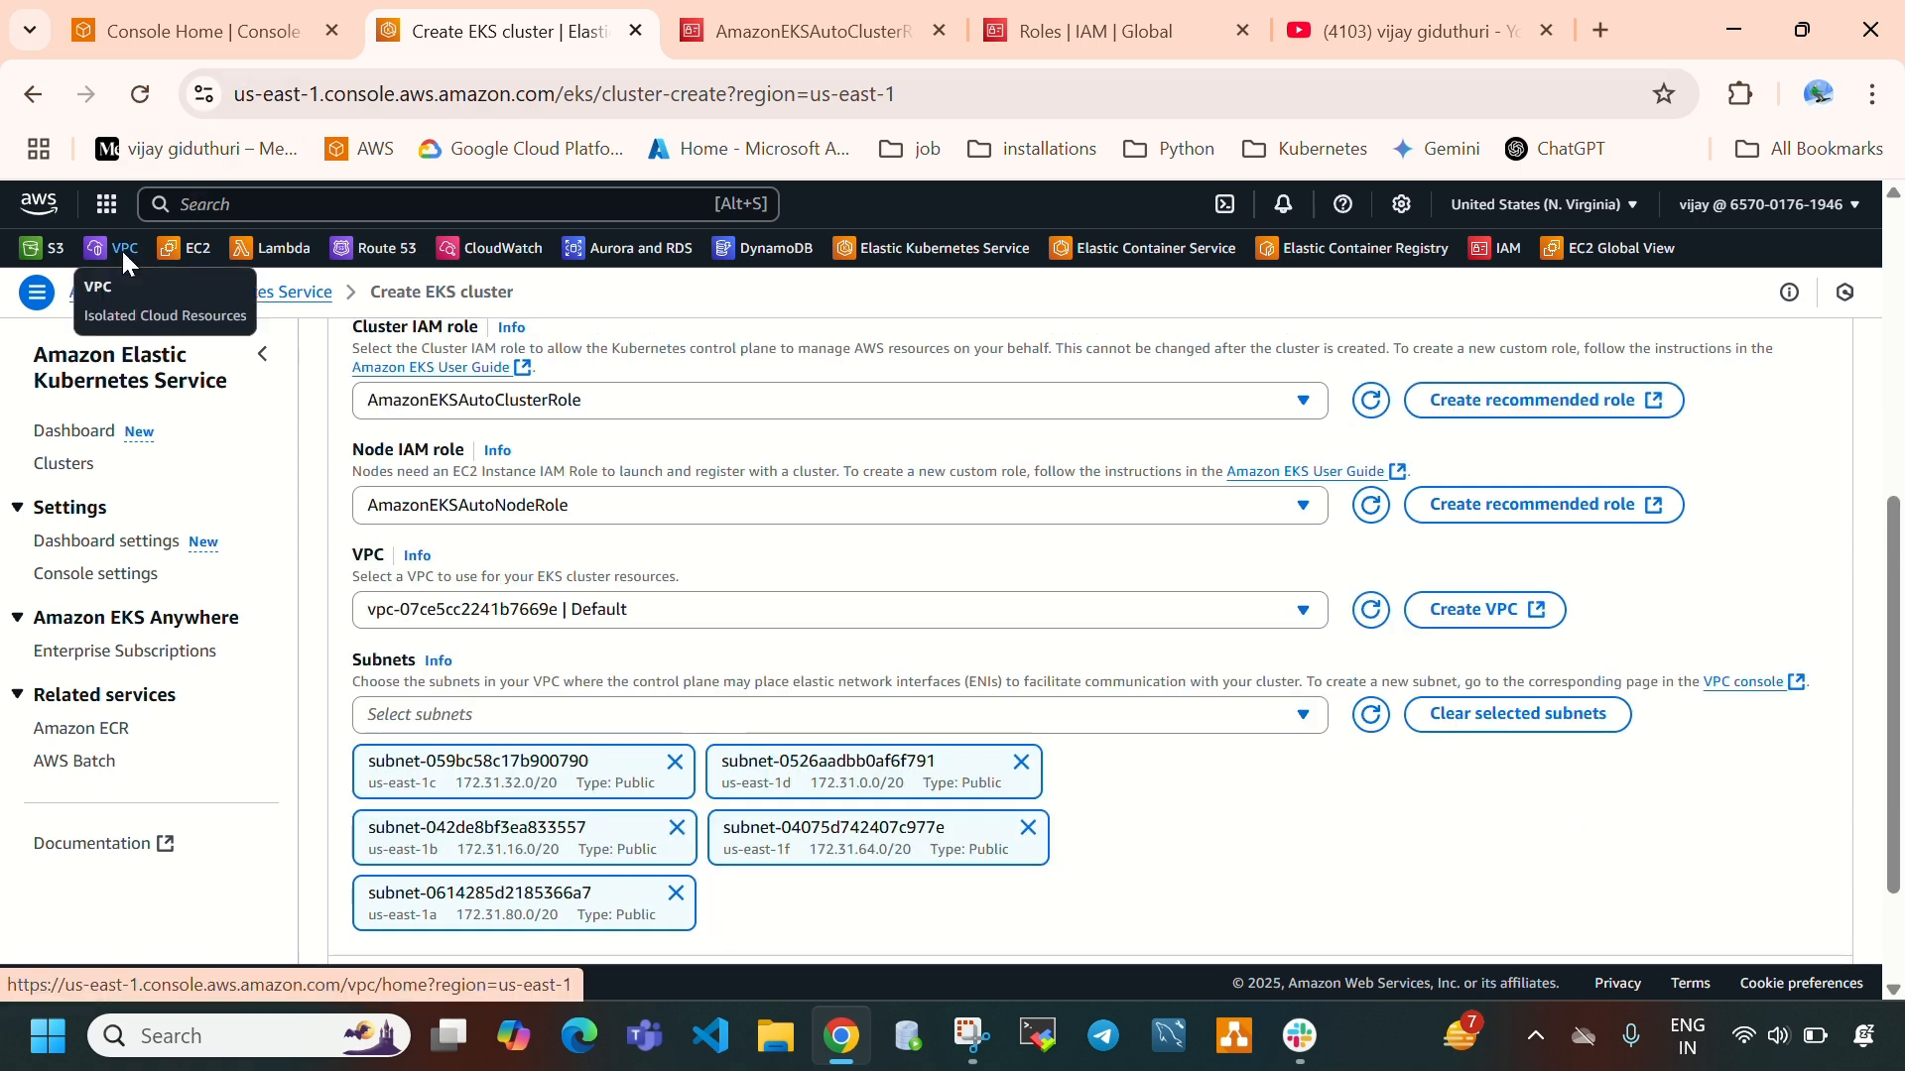
pyautogui.middleClick(184, 291)
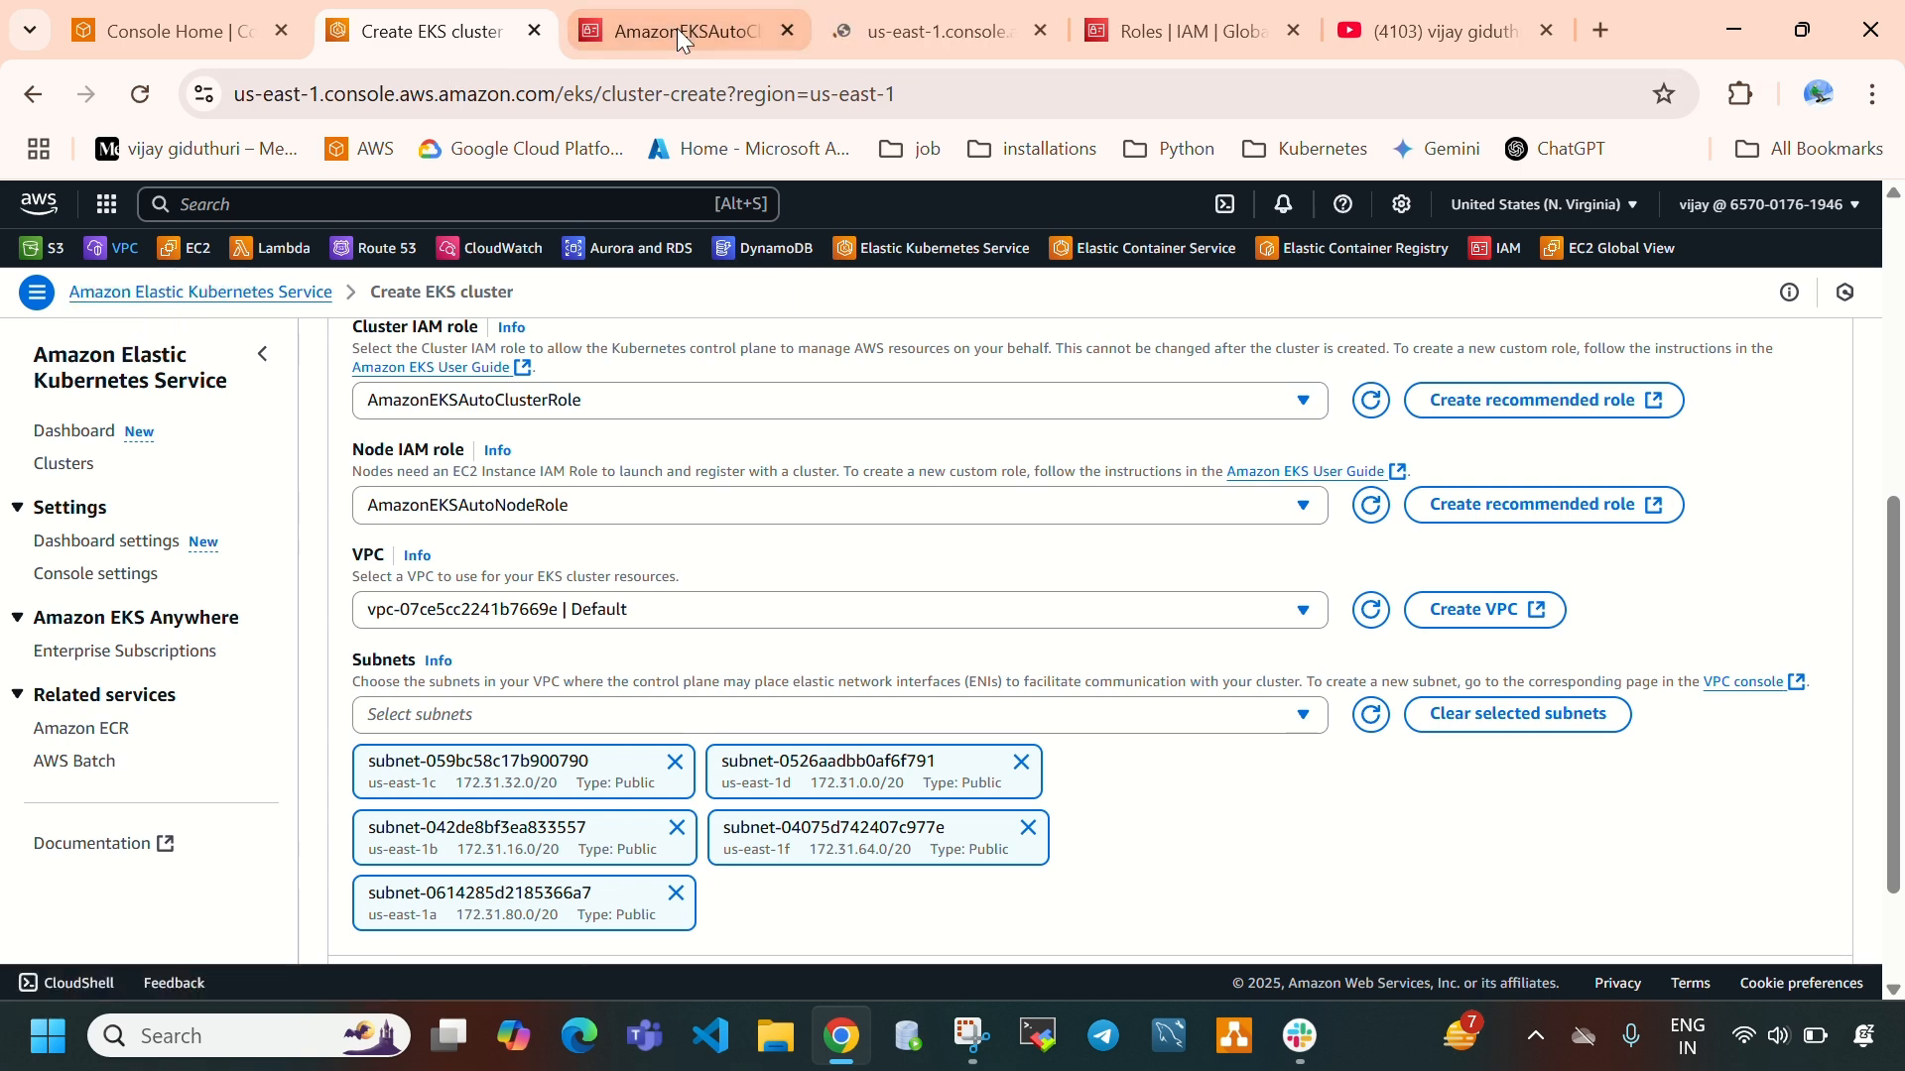
pyautogui.click(678, 32)
pyautogui.moveTo(679, 32); pyautogui.dragTo(986, 52)
pyautogui.click(738, 38)
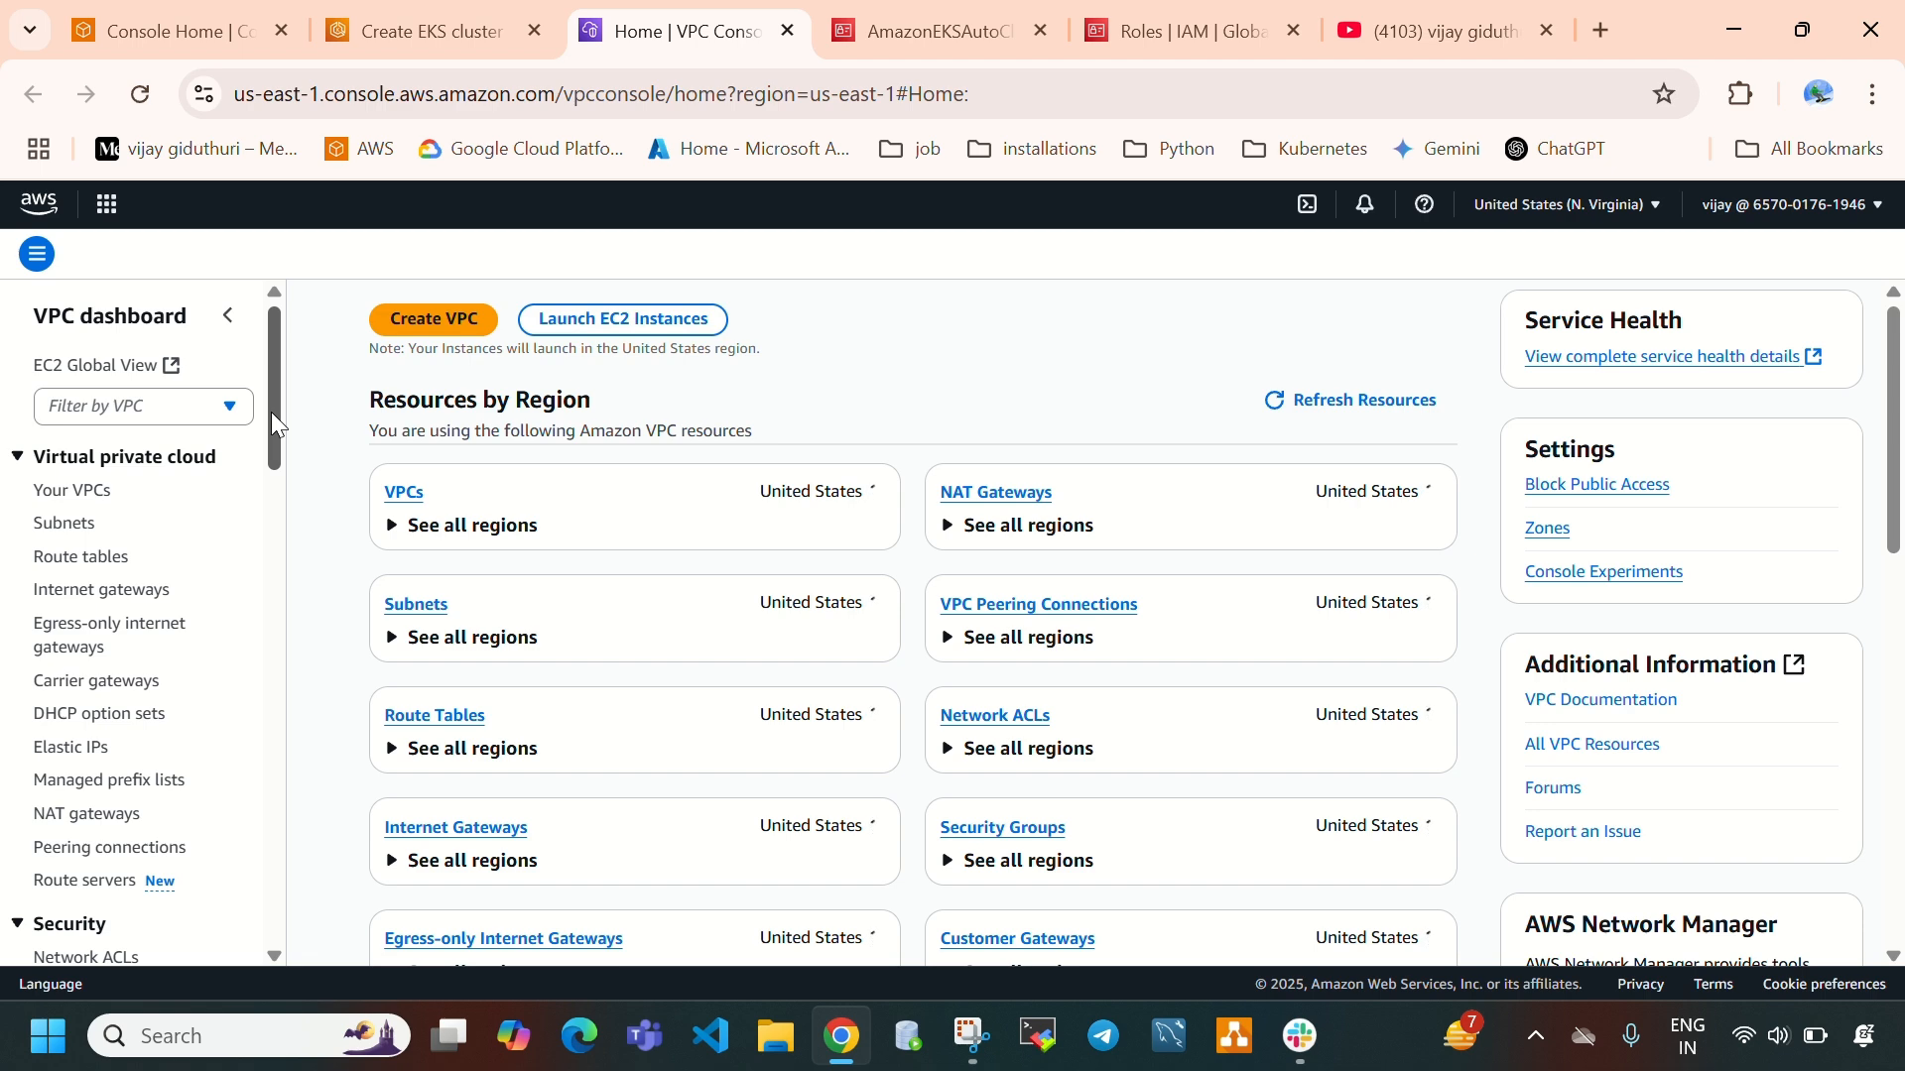
# List the account's VPCs and examine the resource map of eks-vpc, including its subnets, route tables and network connections
pyautogui.click(41, 508)
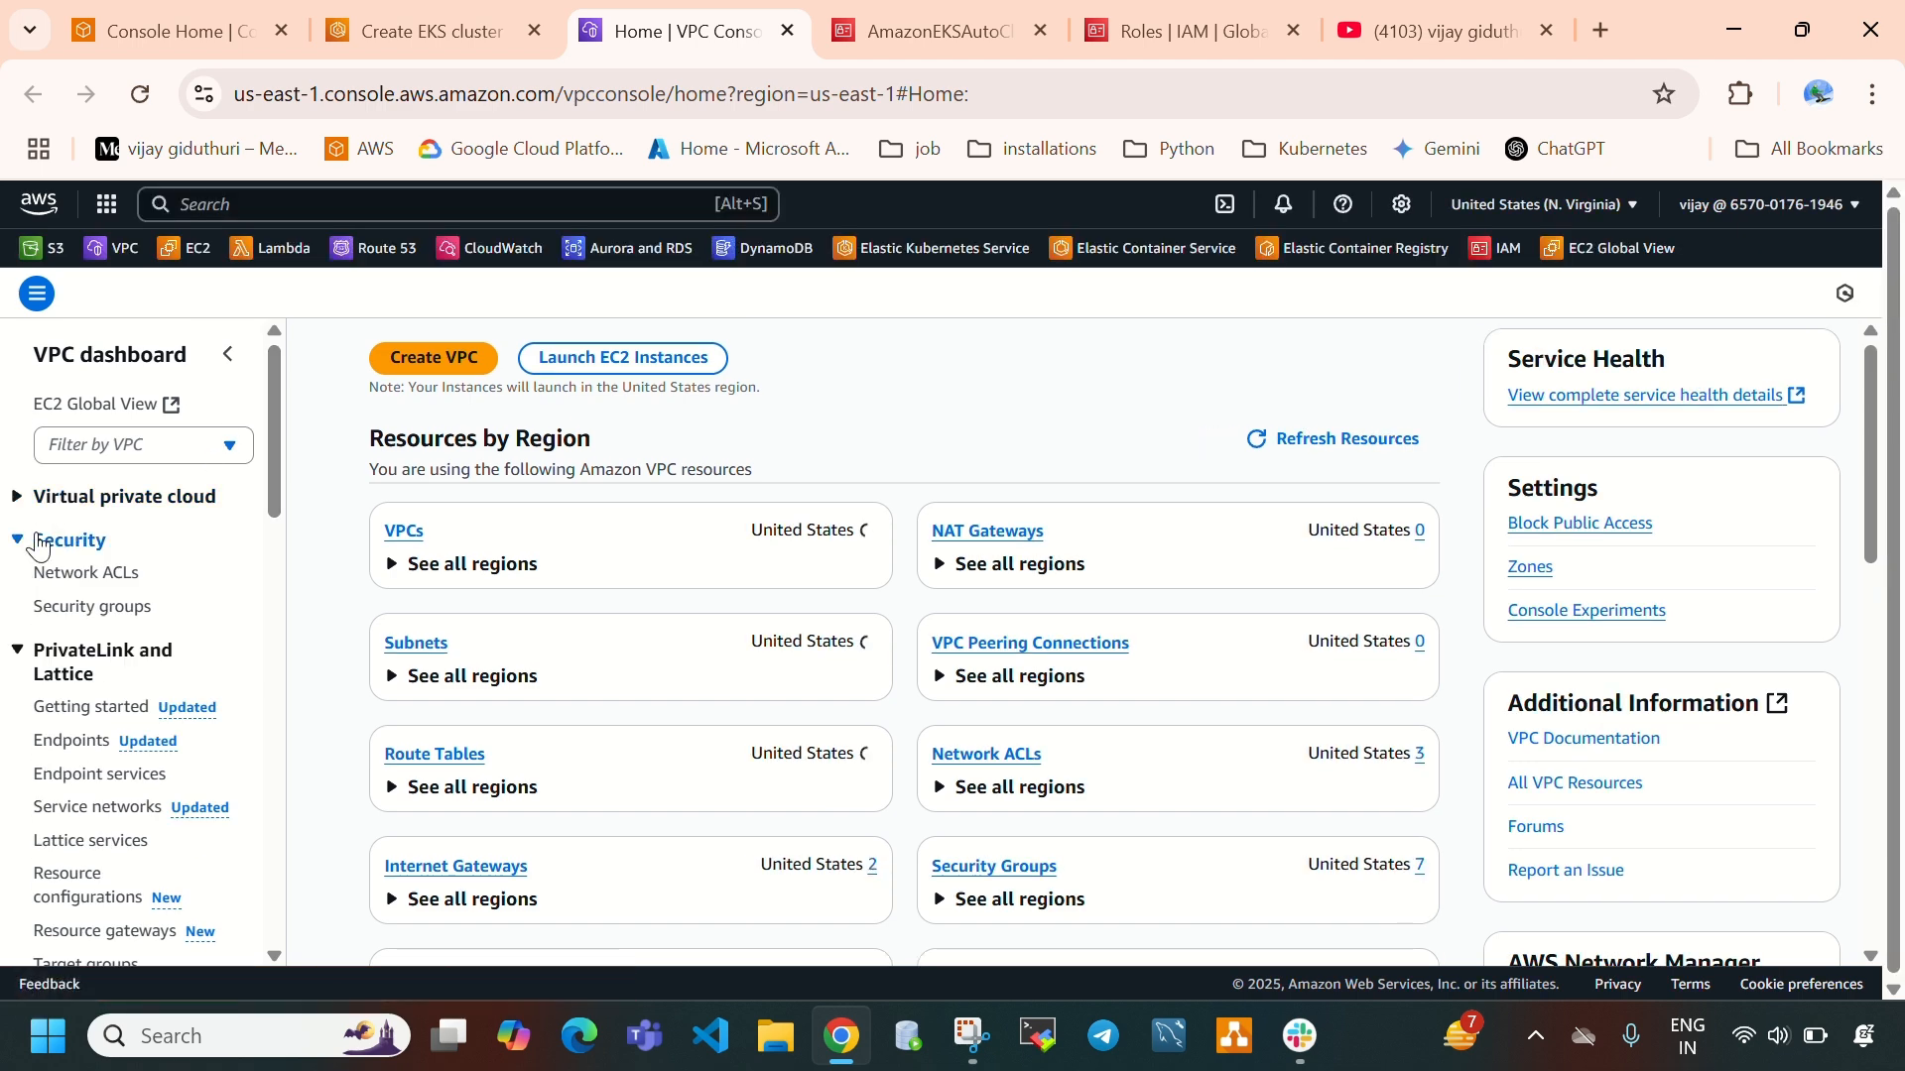
pyautogui.click(42, 501)
pyautogui.click(54, 528)
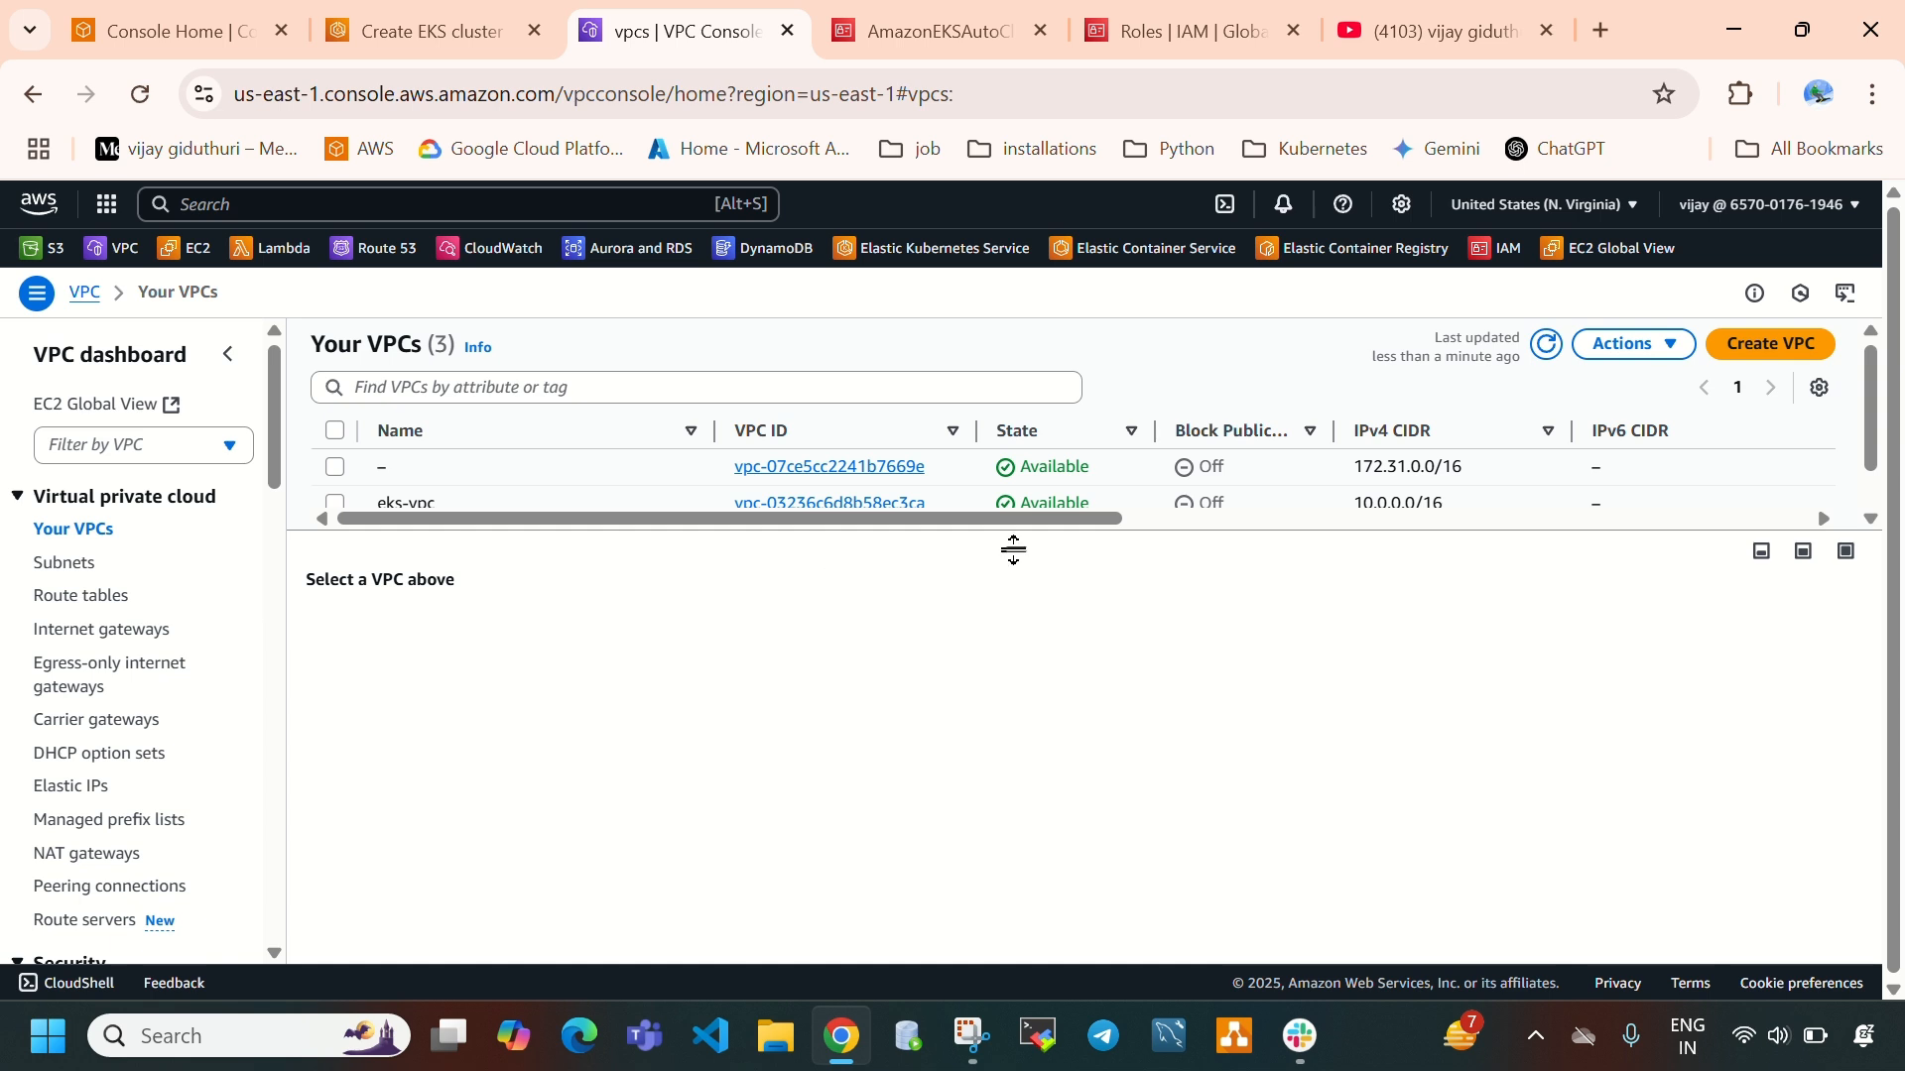
pyautogui.moveTo(1013, 549); pyautogui.dragTo(1013, 600)
pyautogui.click(336, 504)
pyautogui.click(560, 699)
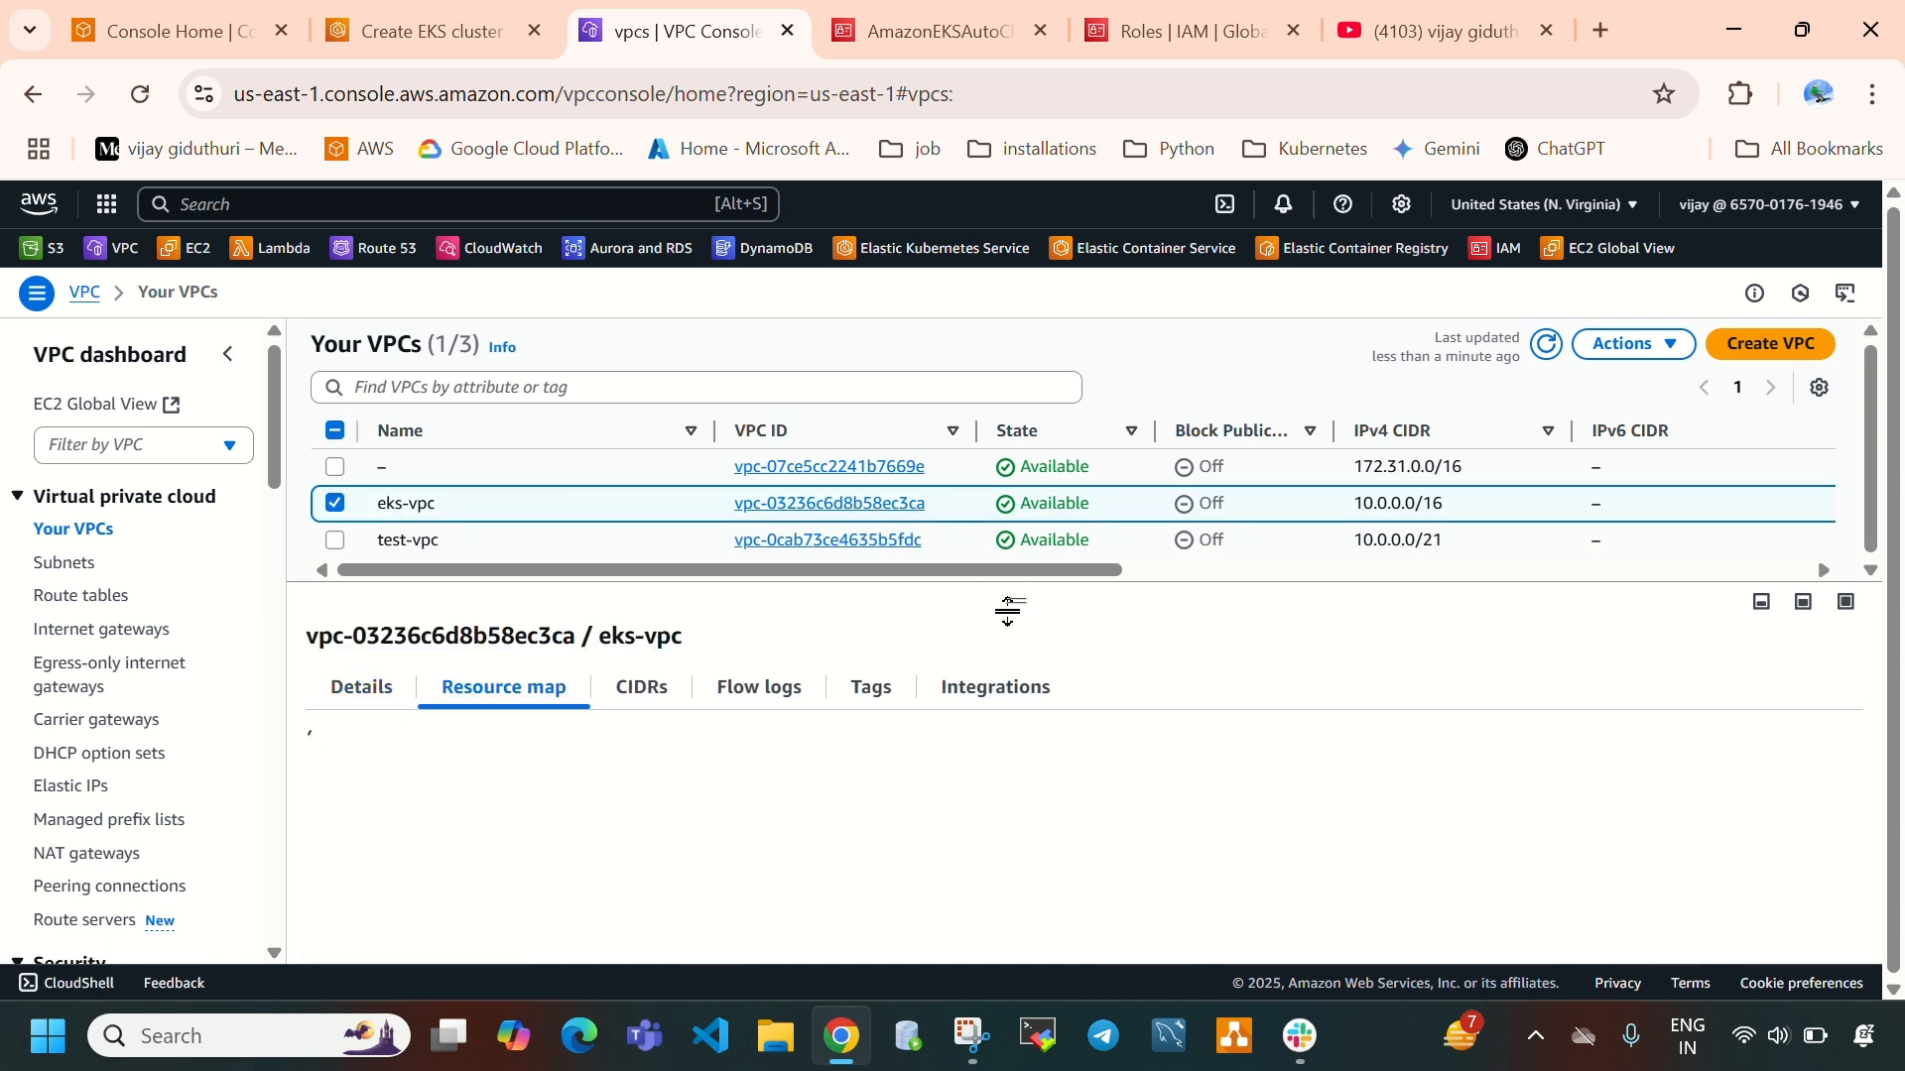
pyautogui.scroll(-1, 954, 866)
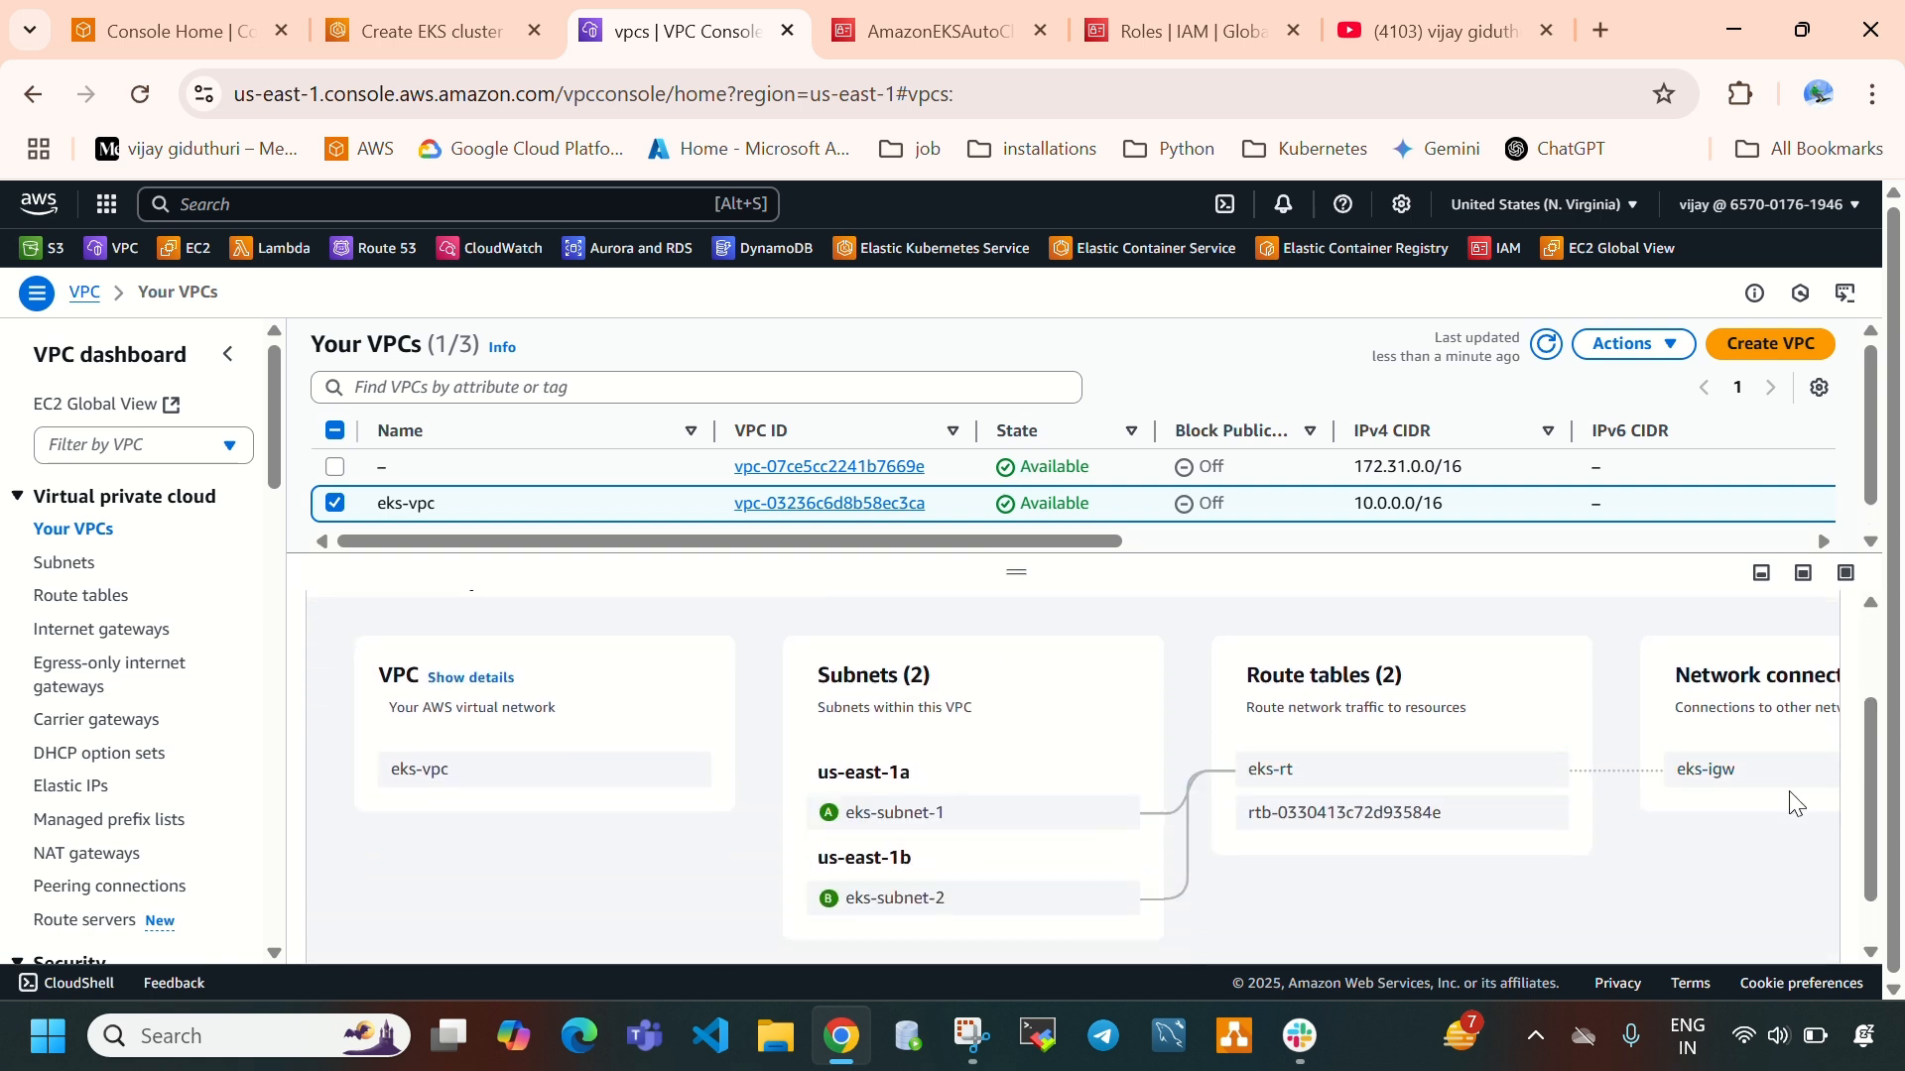
# Back in the cluster configuration, choose eks-vpc as the cluster's VPC and check the preselected subnets eks-subnet-1 and eks-subnet-2
pyautogui.click(430, 31)
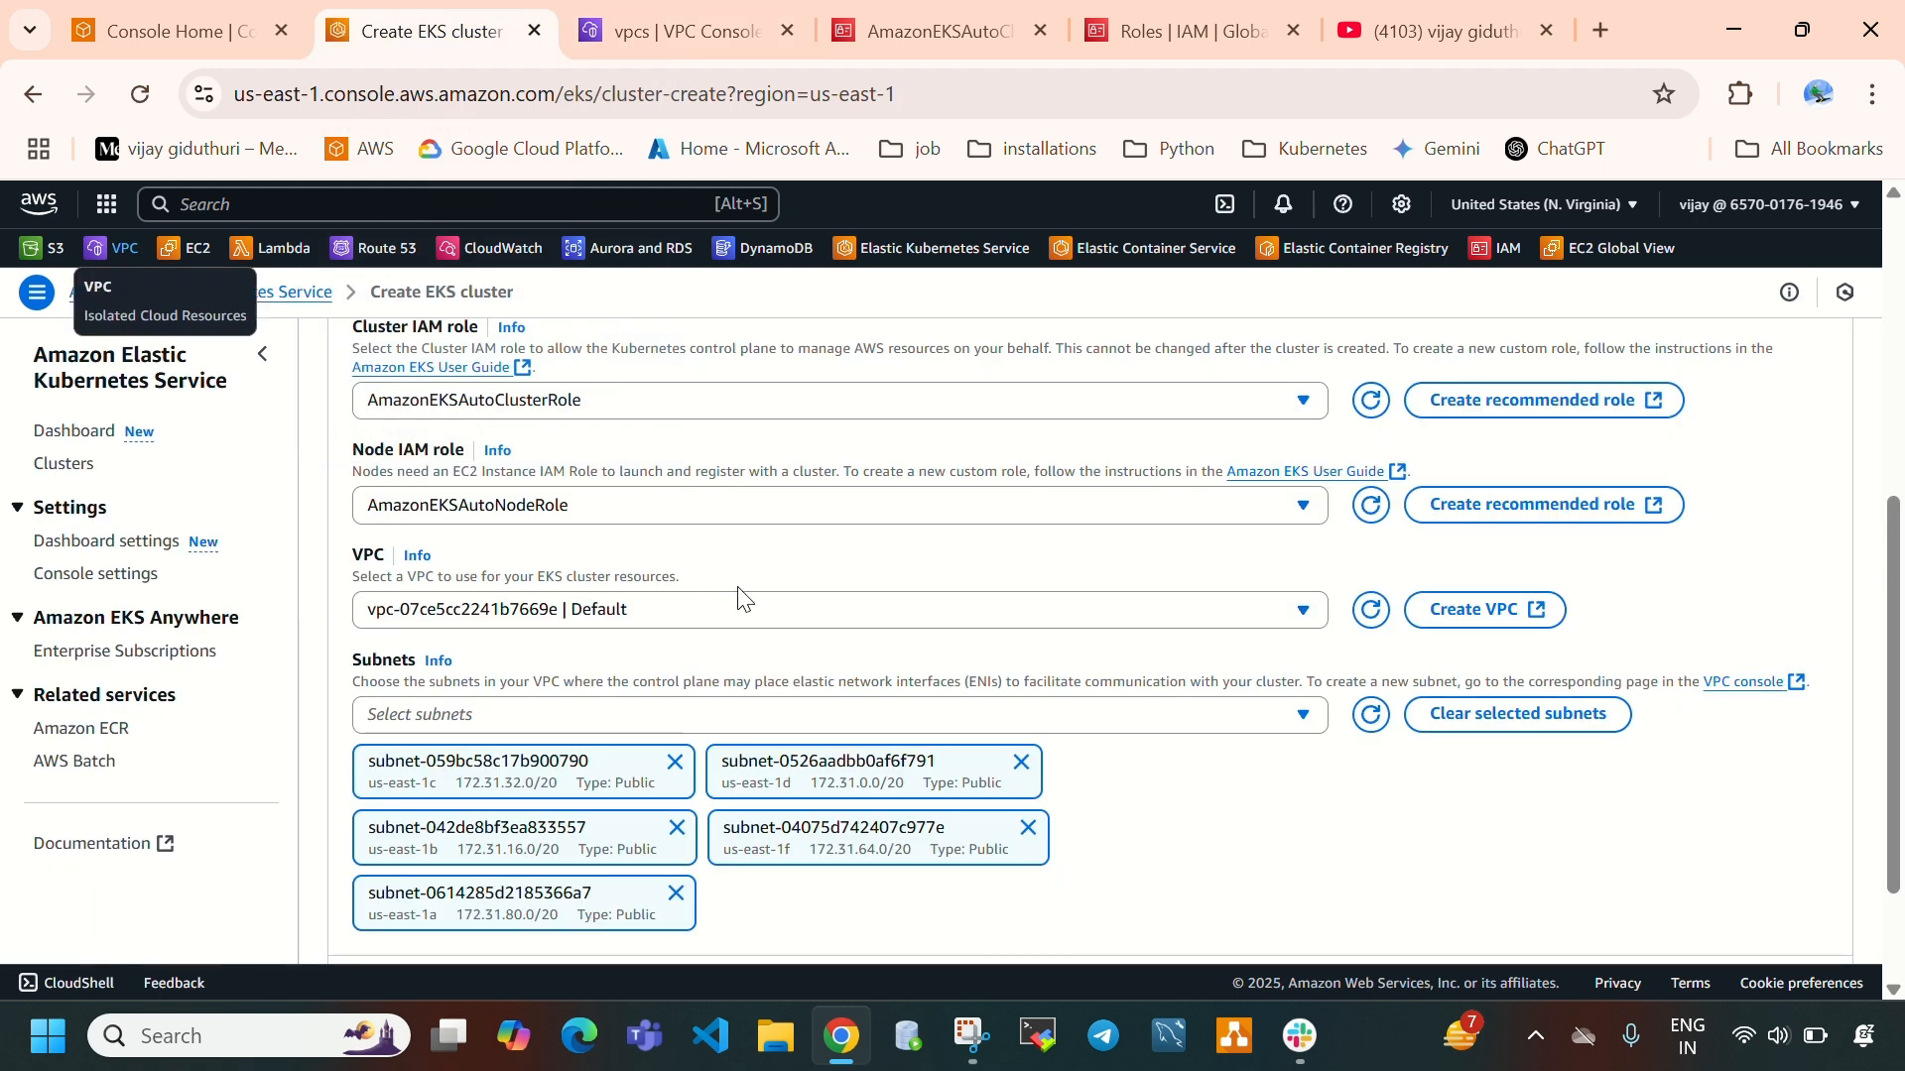
pyautogui.click(742, 619)
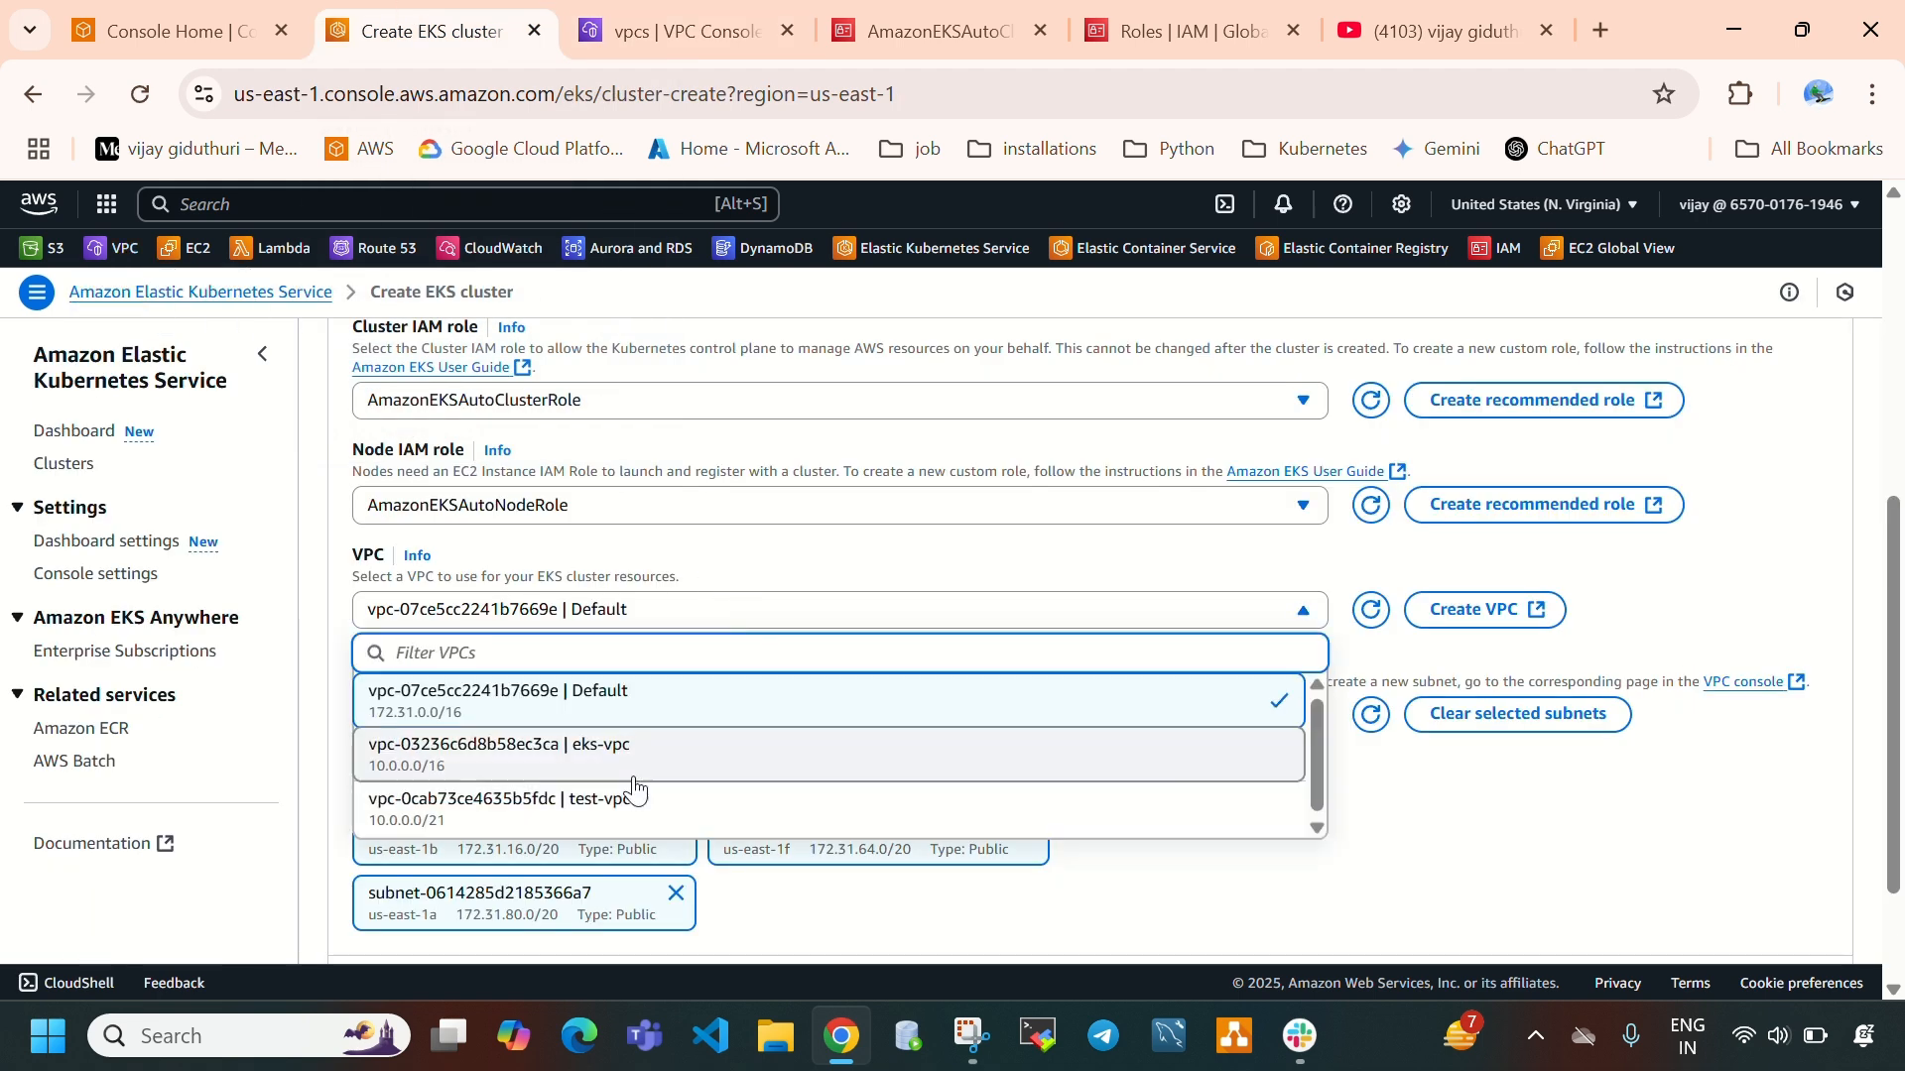
pyautogui.click(635, 786)
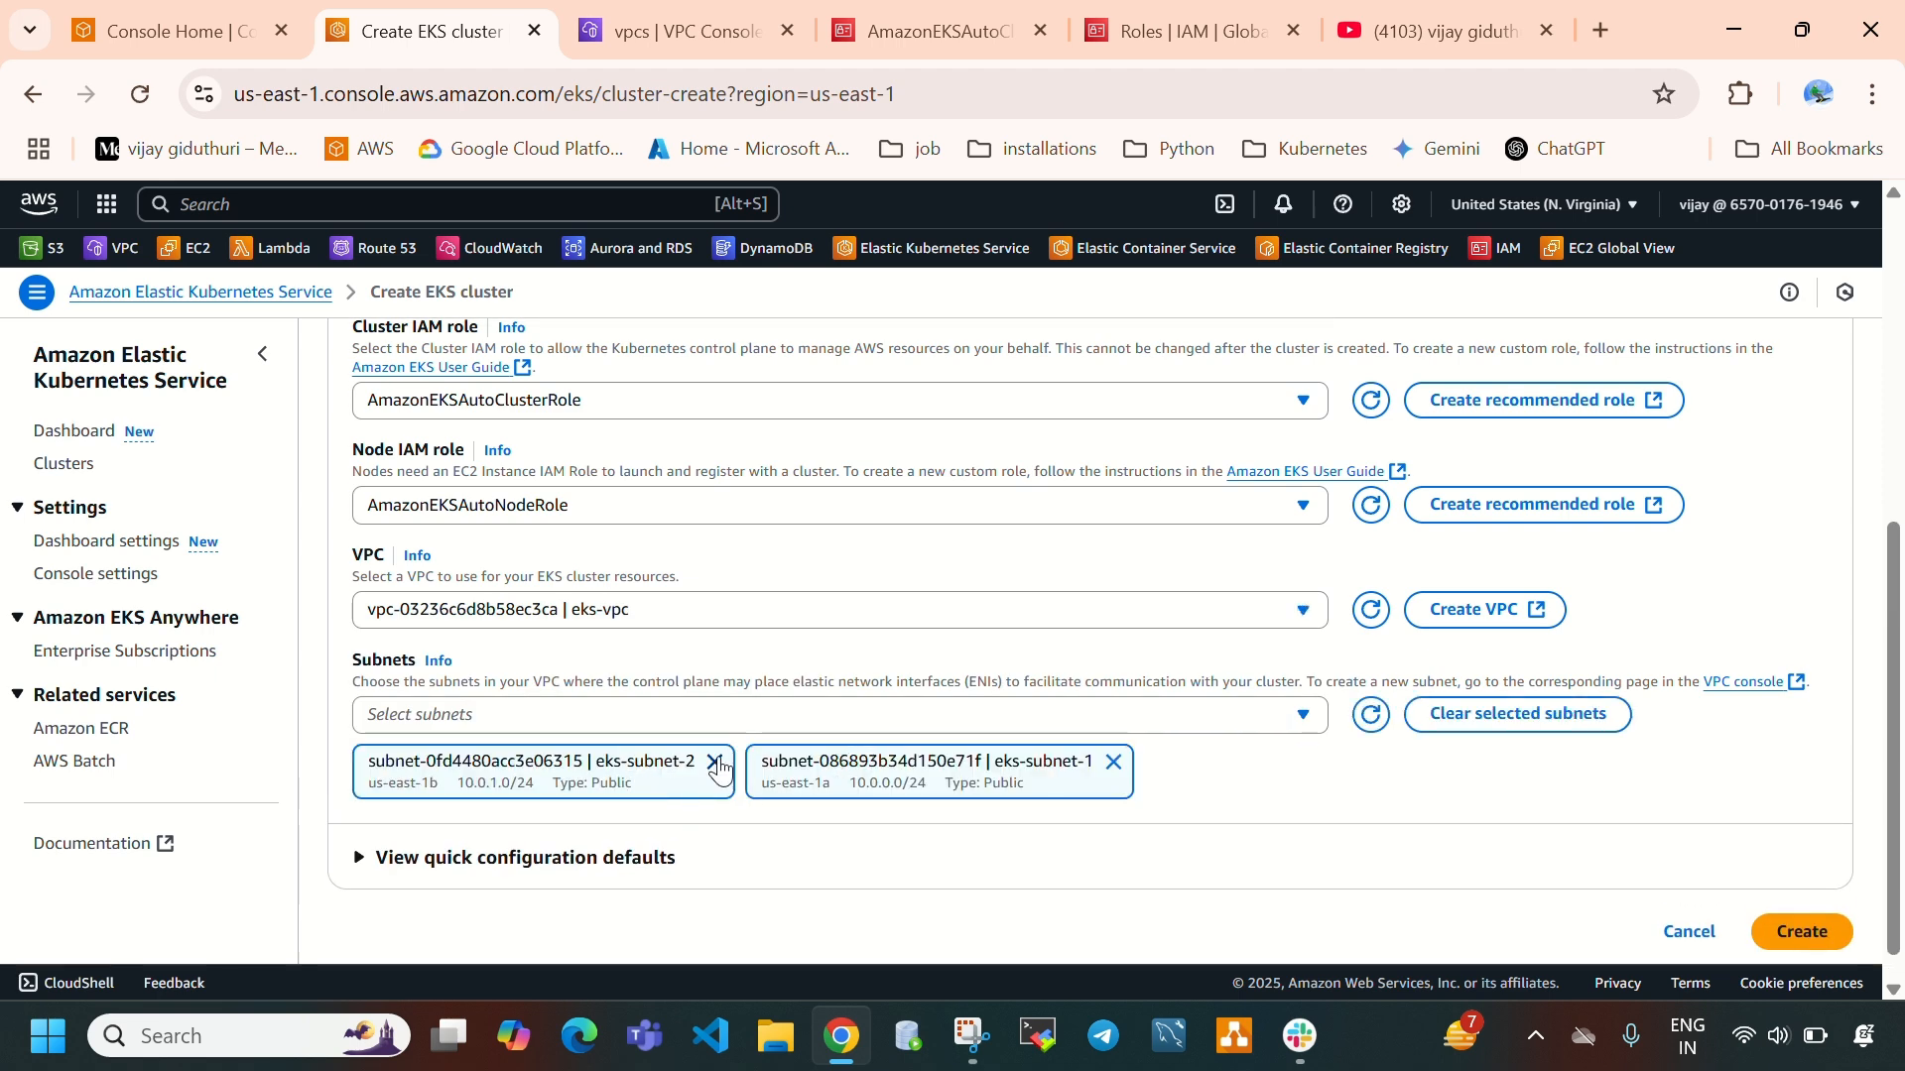
pyautogui.scroll(6, 675, 600)
pyautogui.scroll(-6, 724, 680)
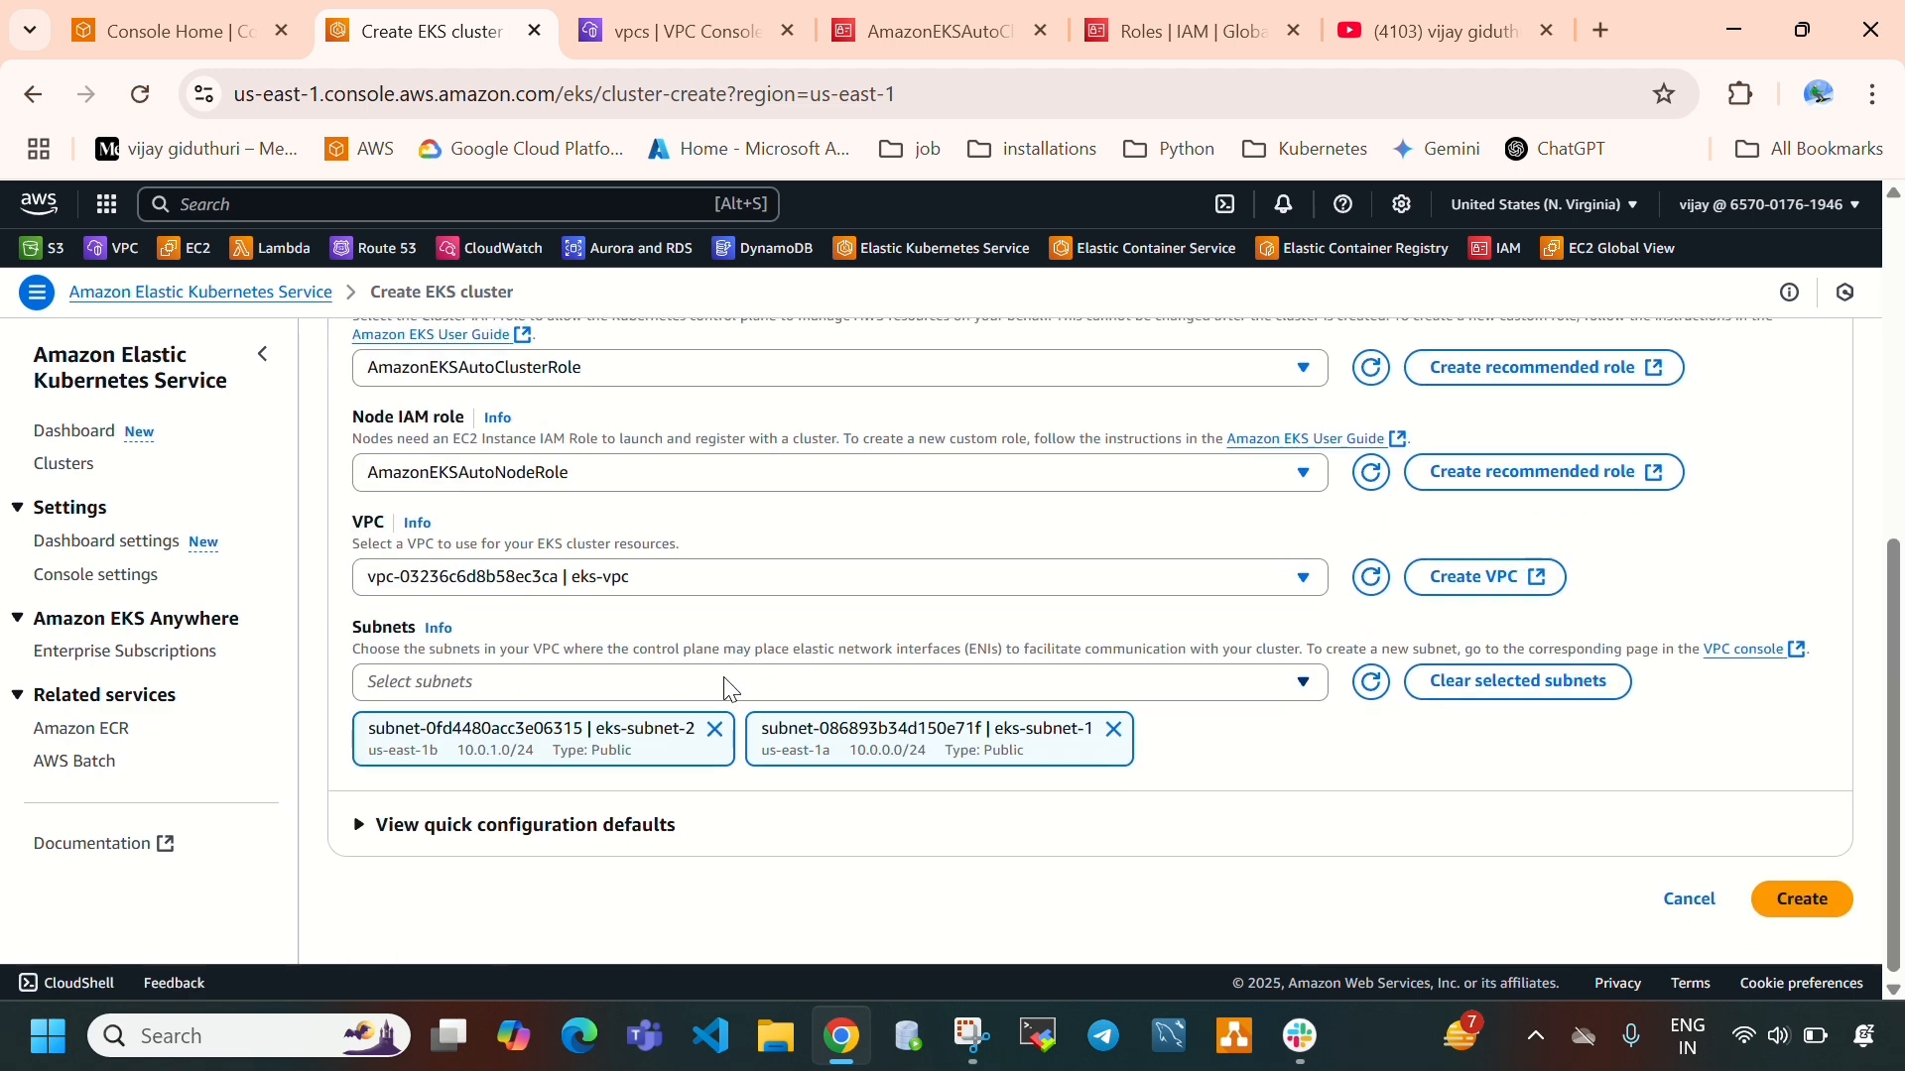
# Expand the quick configuration defaults and review the cluster configuration values, including the IAM roles, EKS Auto Mode and default node pools
pyautogui.click(383, 825)
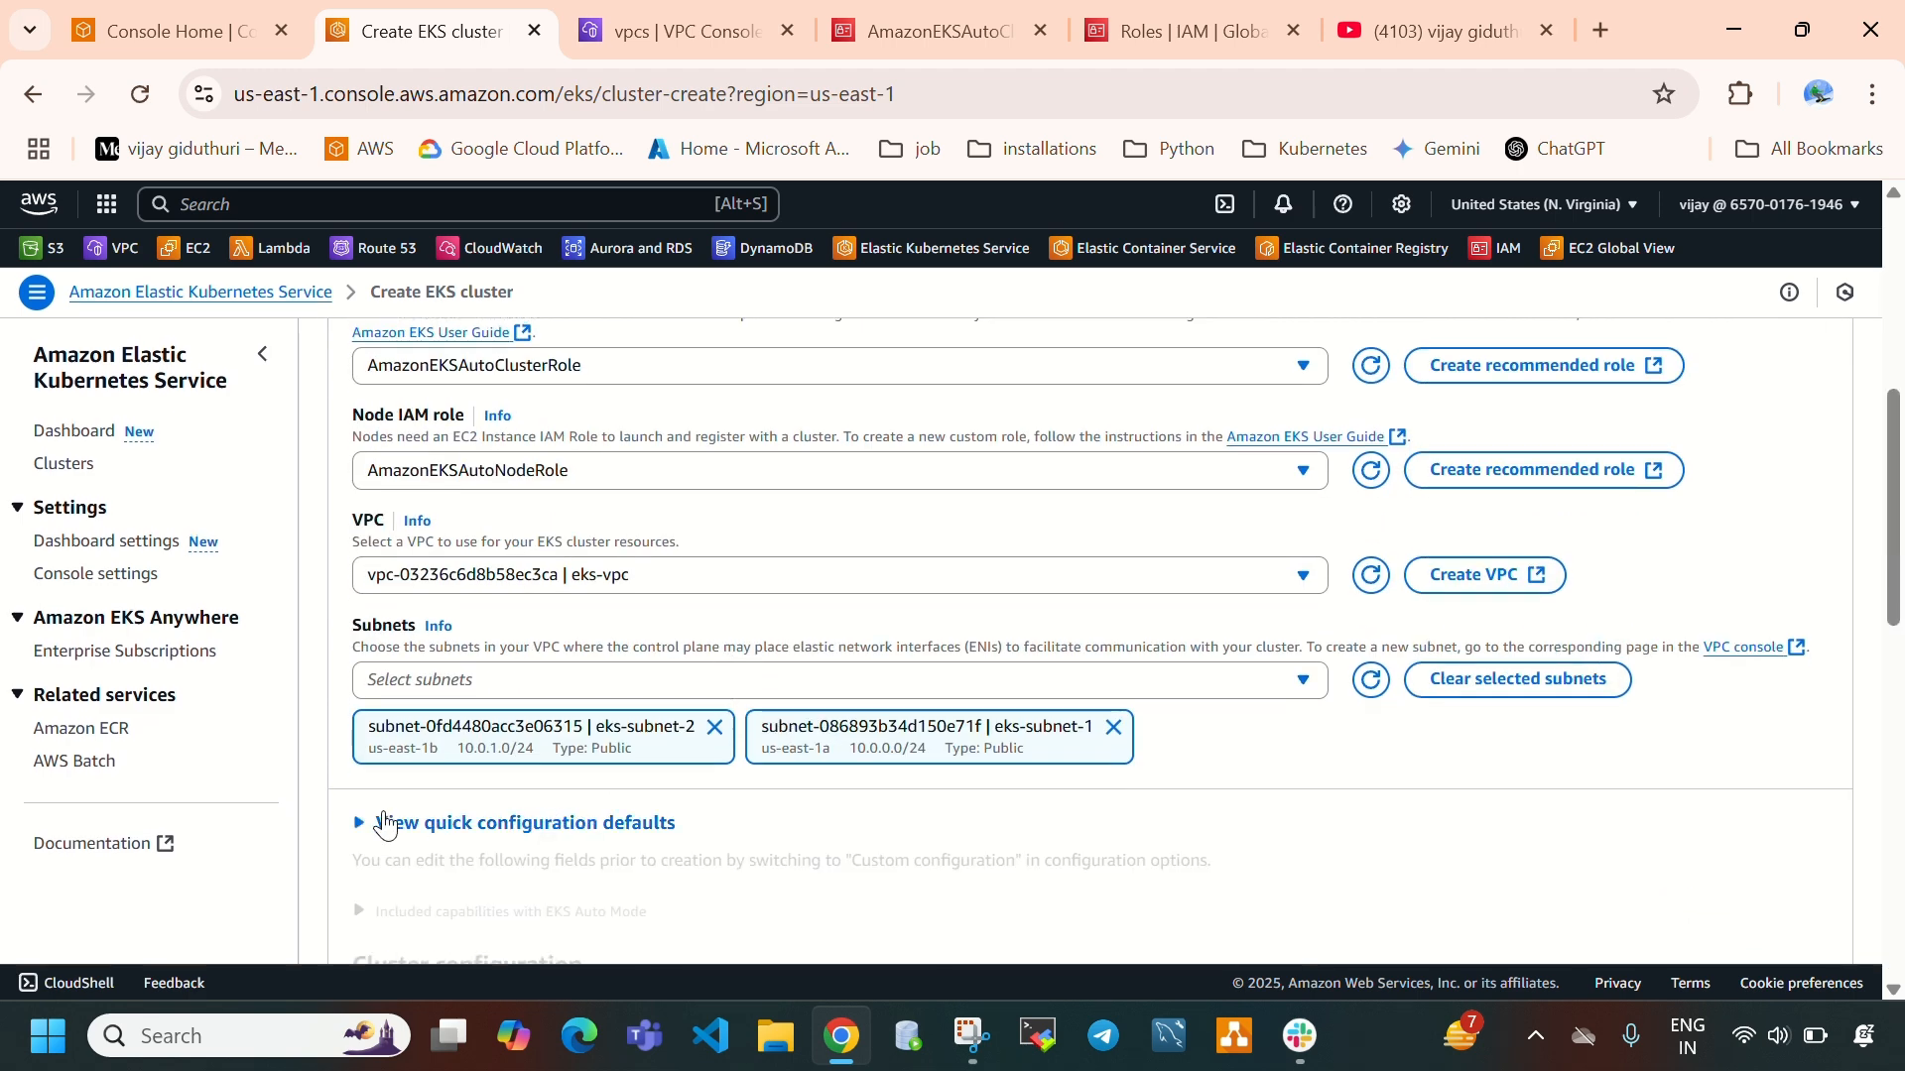
pyautogui.scroll(-3, 531, 759)
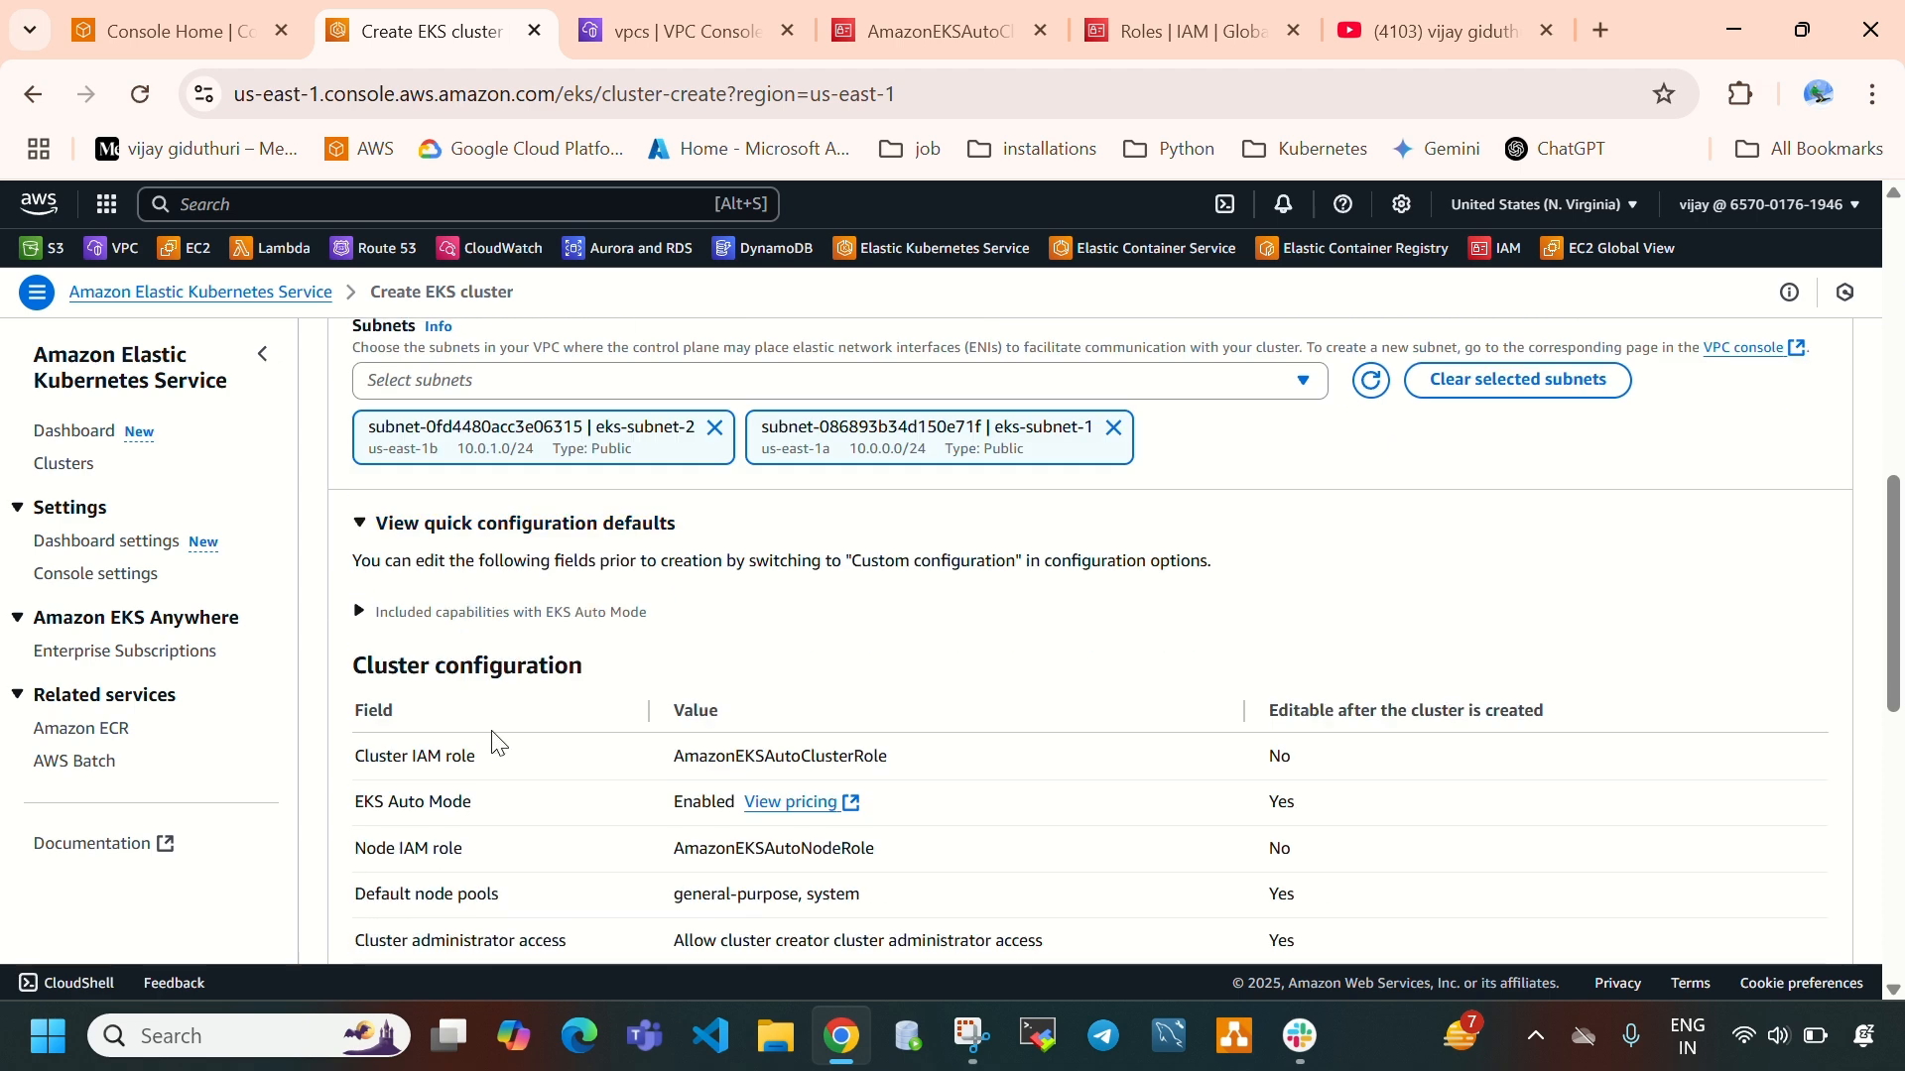
pyautogui.scroll(-3, 496, 742)
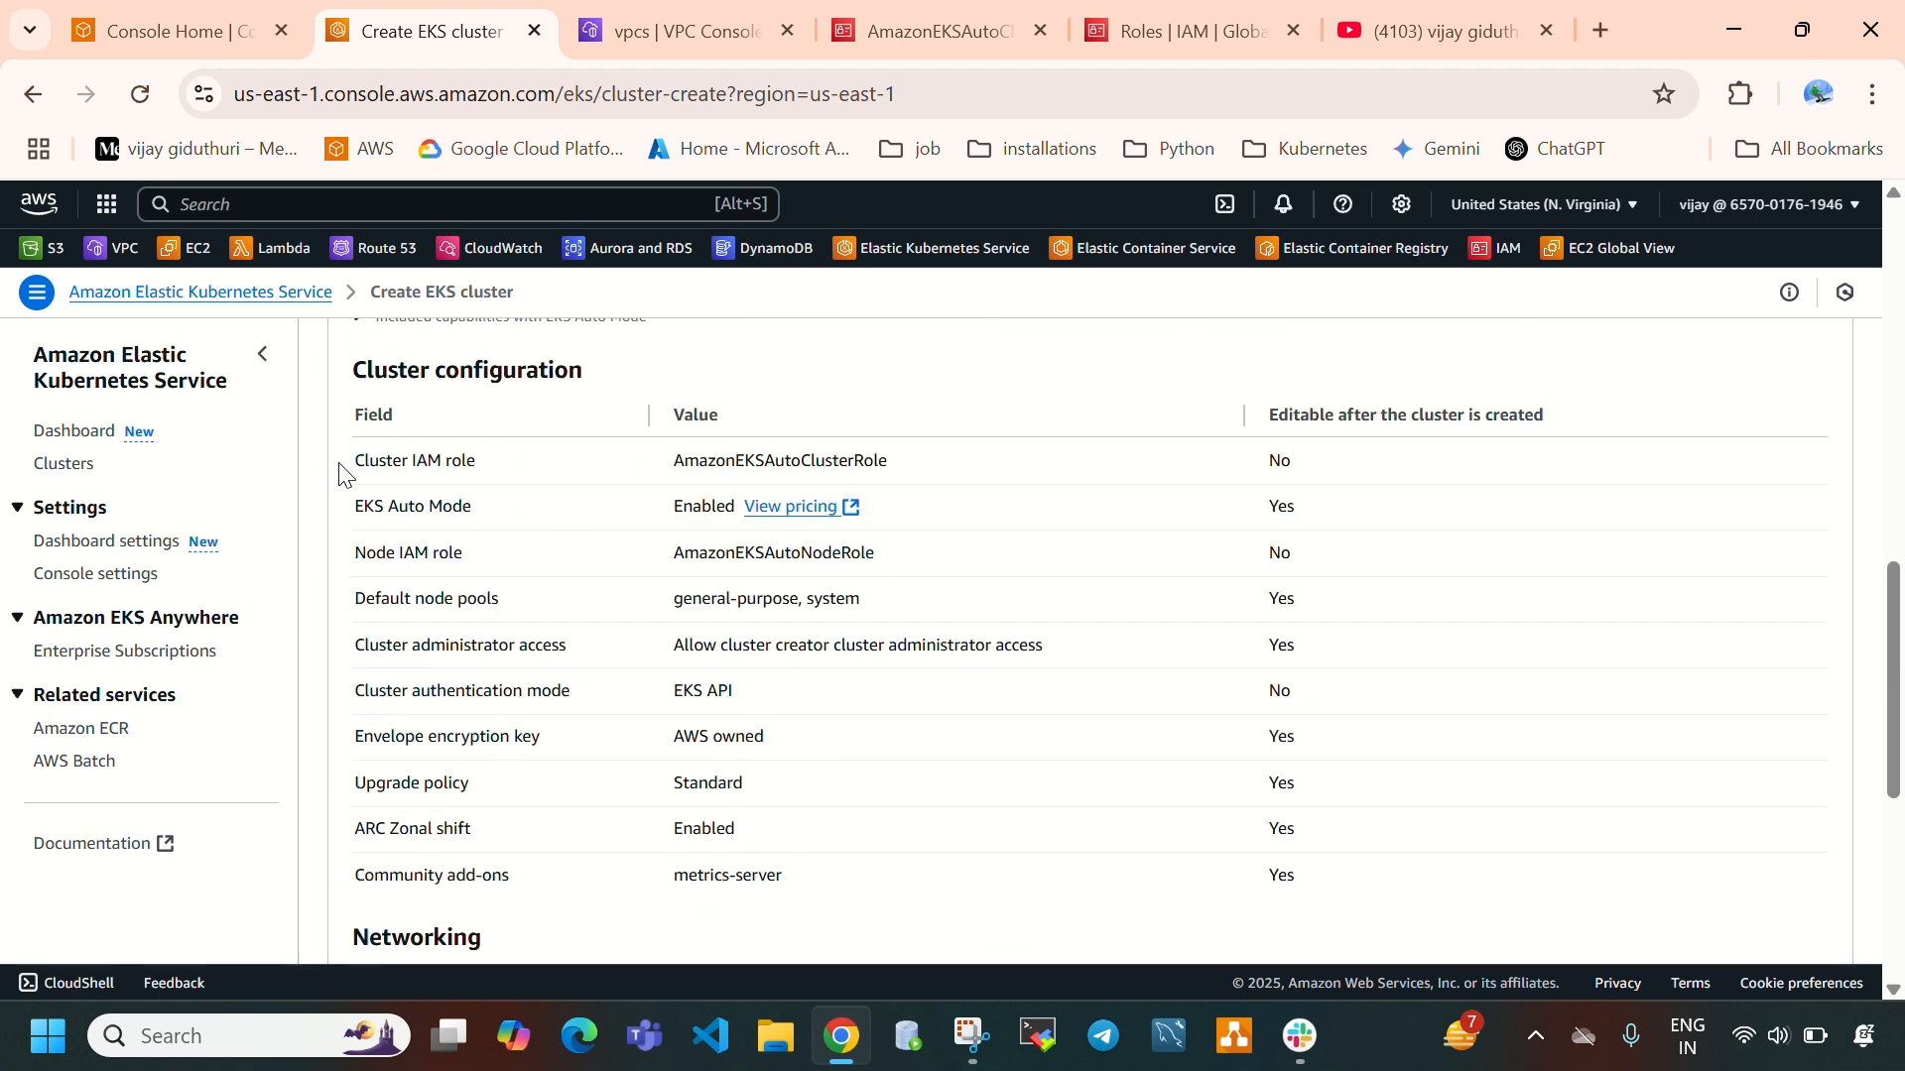
pyautogui.moveTo(355, 465); pyautogui.dragTo(520, 477)
pyautogui.moveTo(635, 496); pyautogui.dragTo(917, 471)
pyautogui.moveTo(363, 506); pyautogui.dragTo(885, 587)
pyautogui.doubleClick(704, 507)
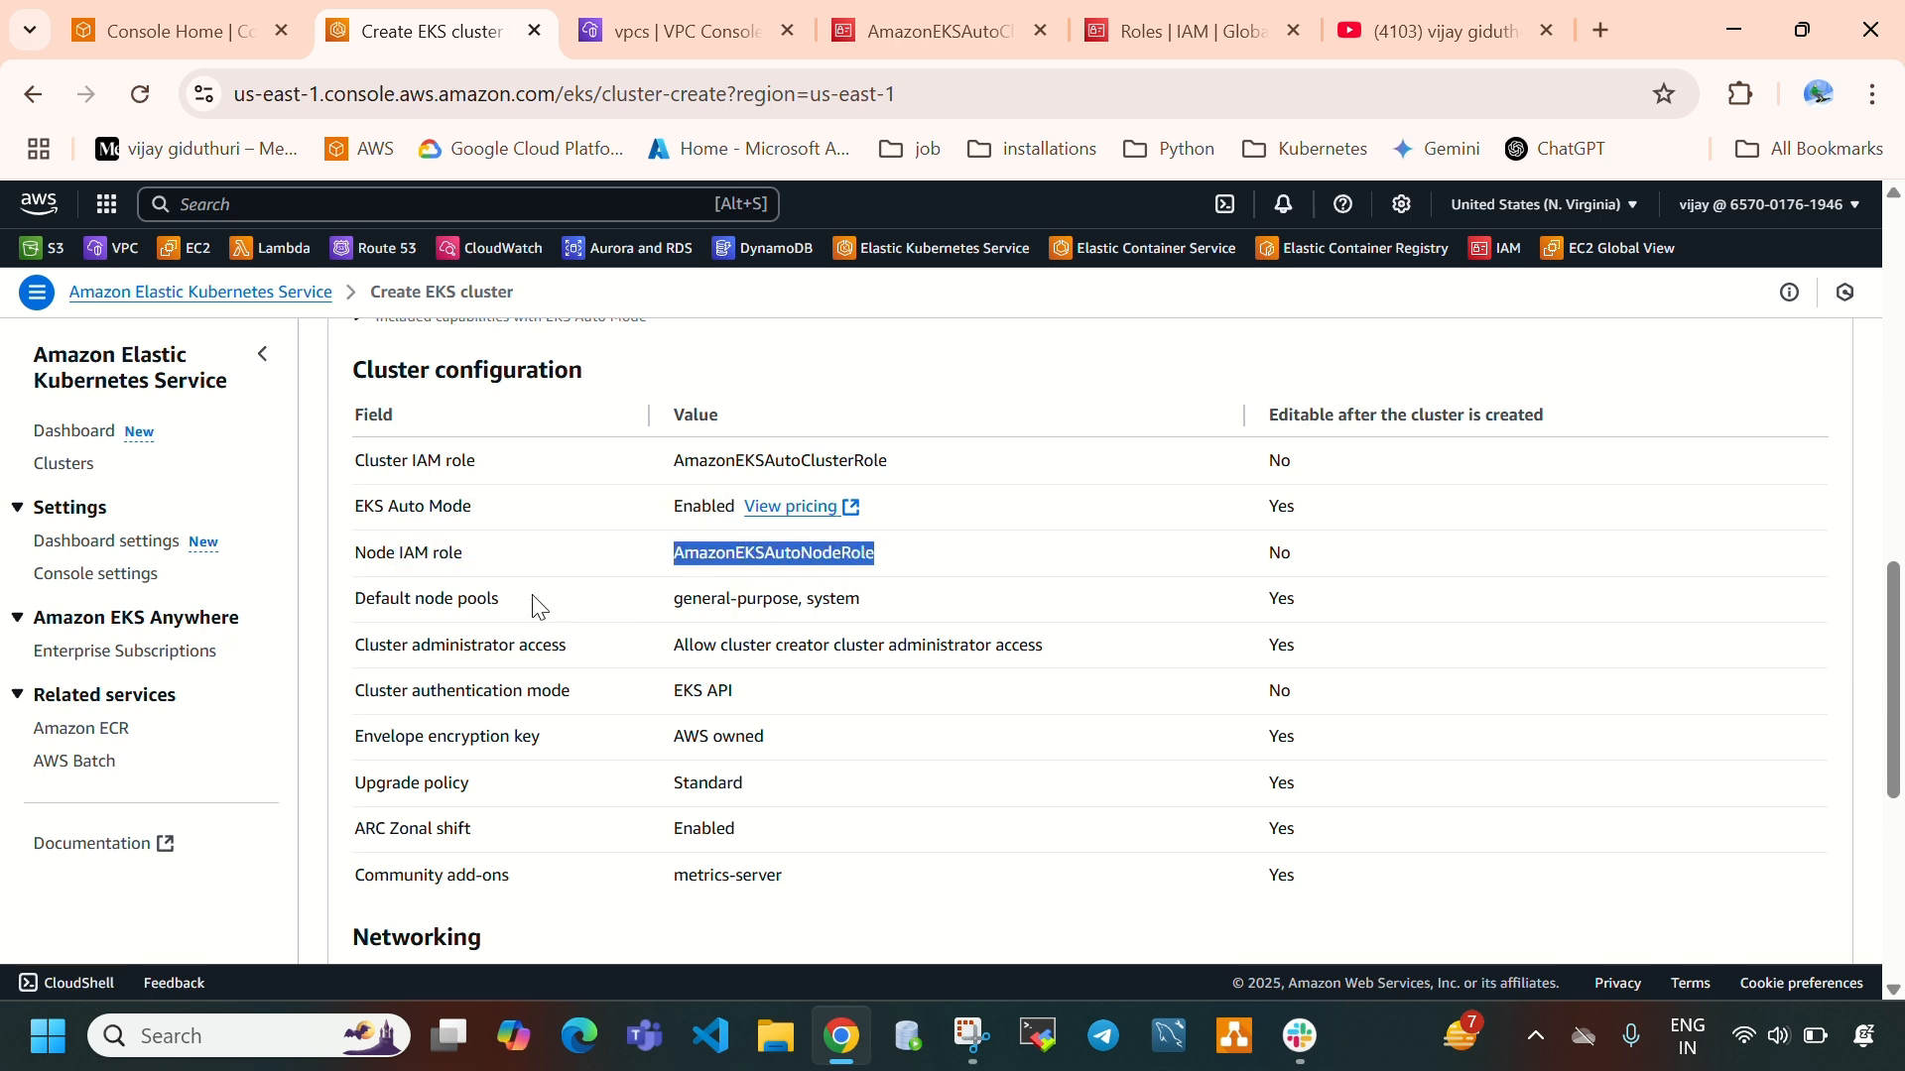
pyautogui.moveTo(400, 598); pyautogui.dragTo(445, 604)
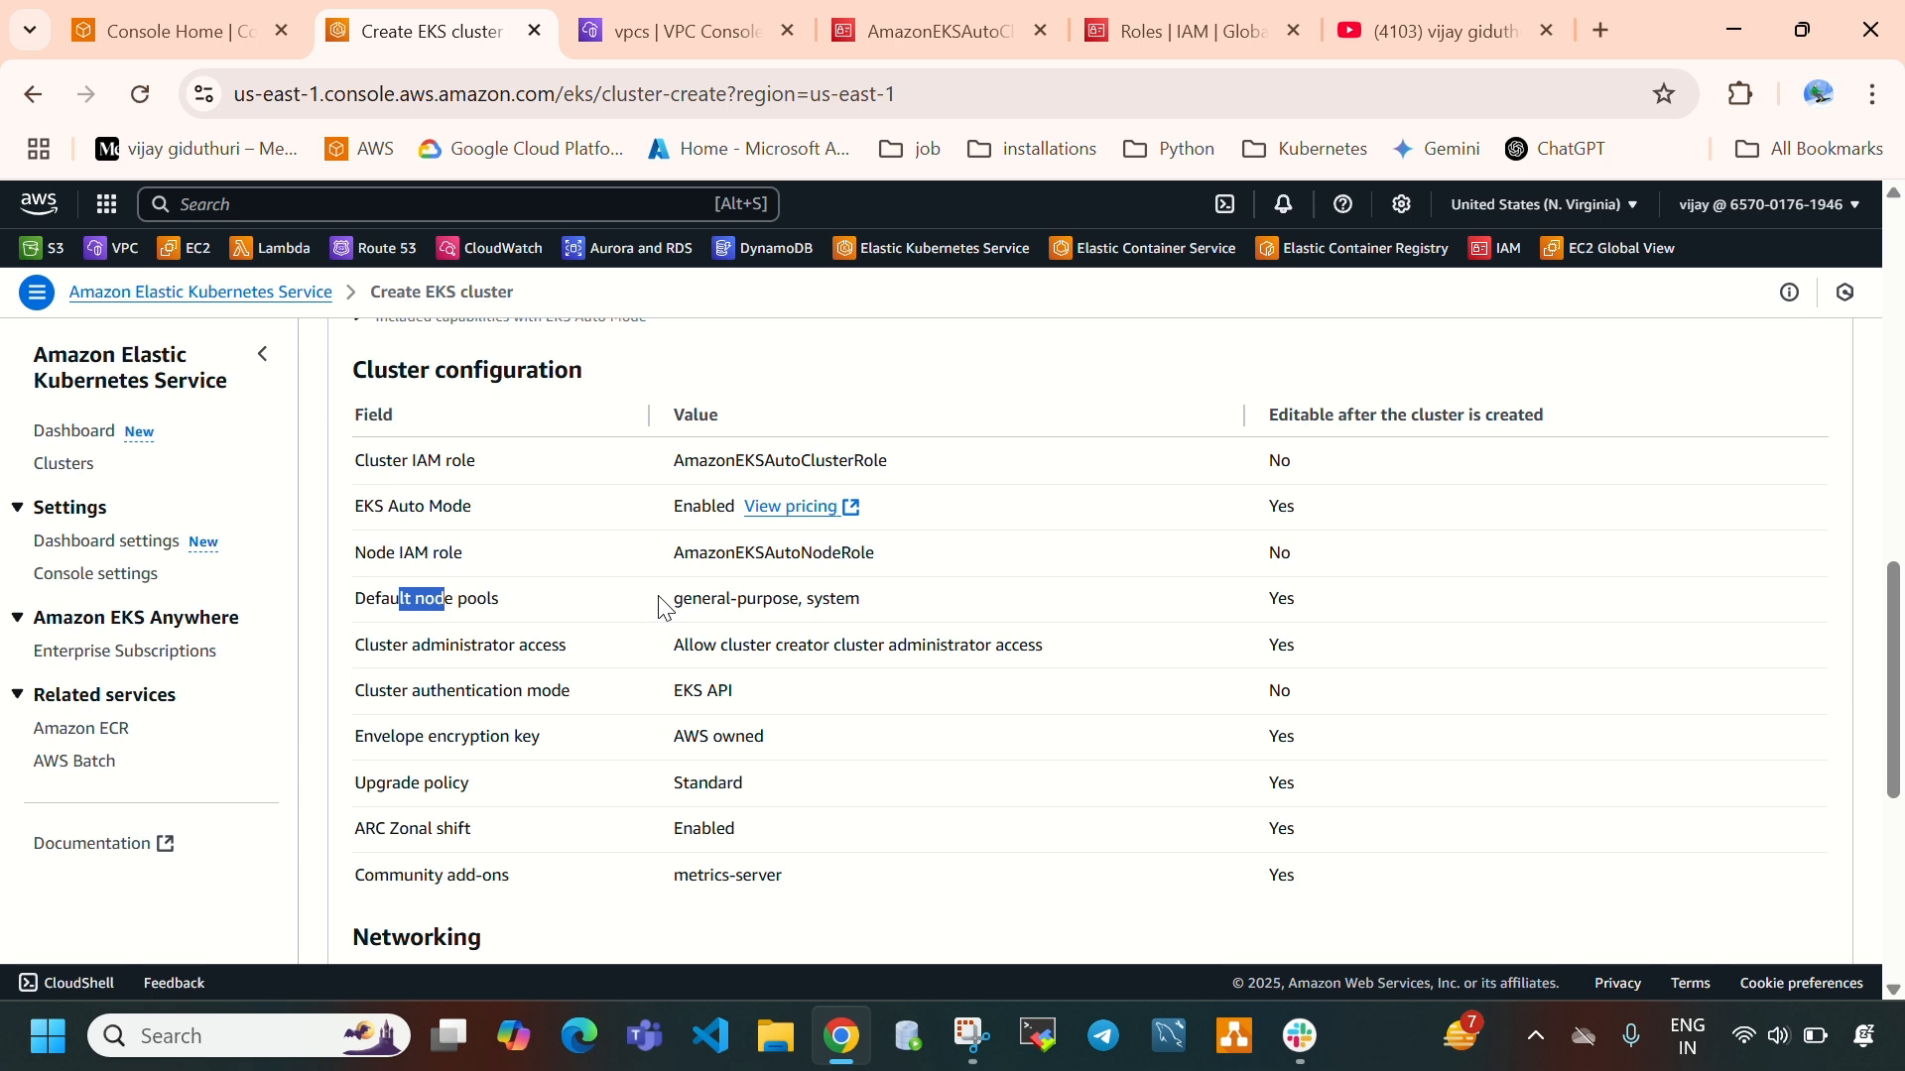
pyautogui.moveTo(673, 600); pyautogui.dragTo(878, 613)
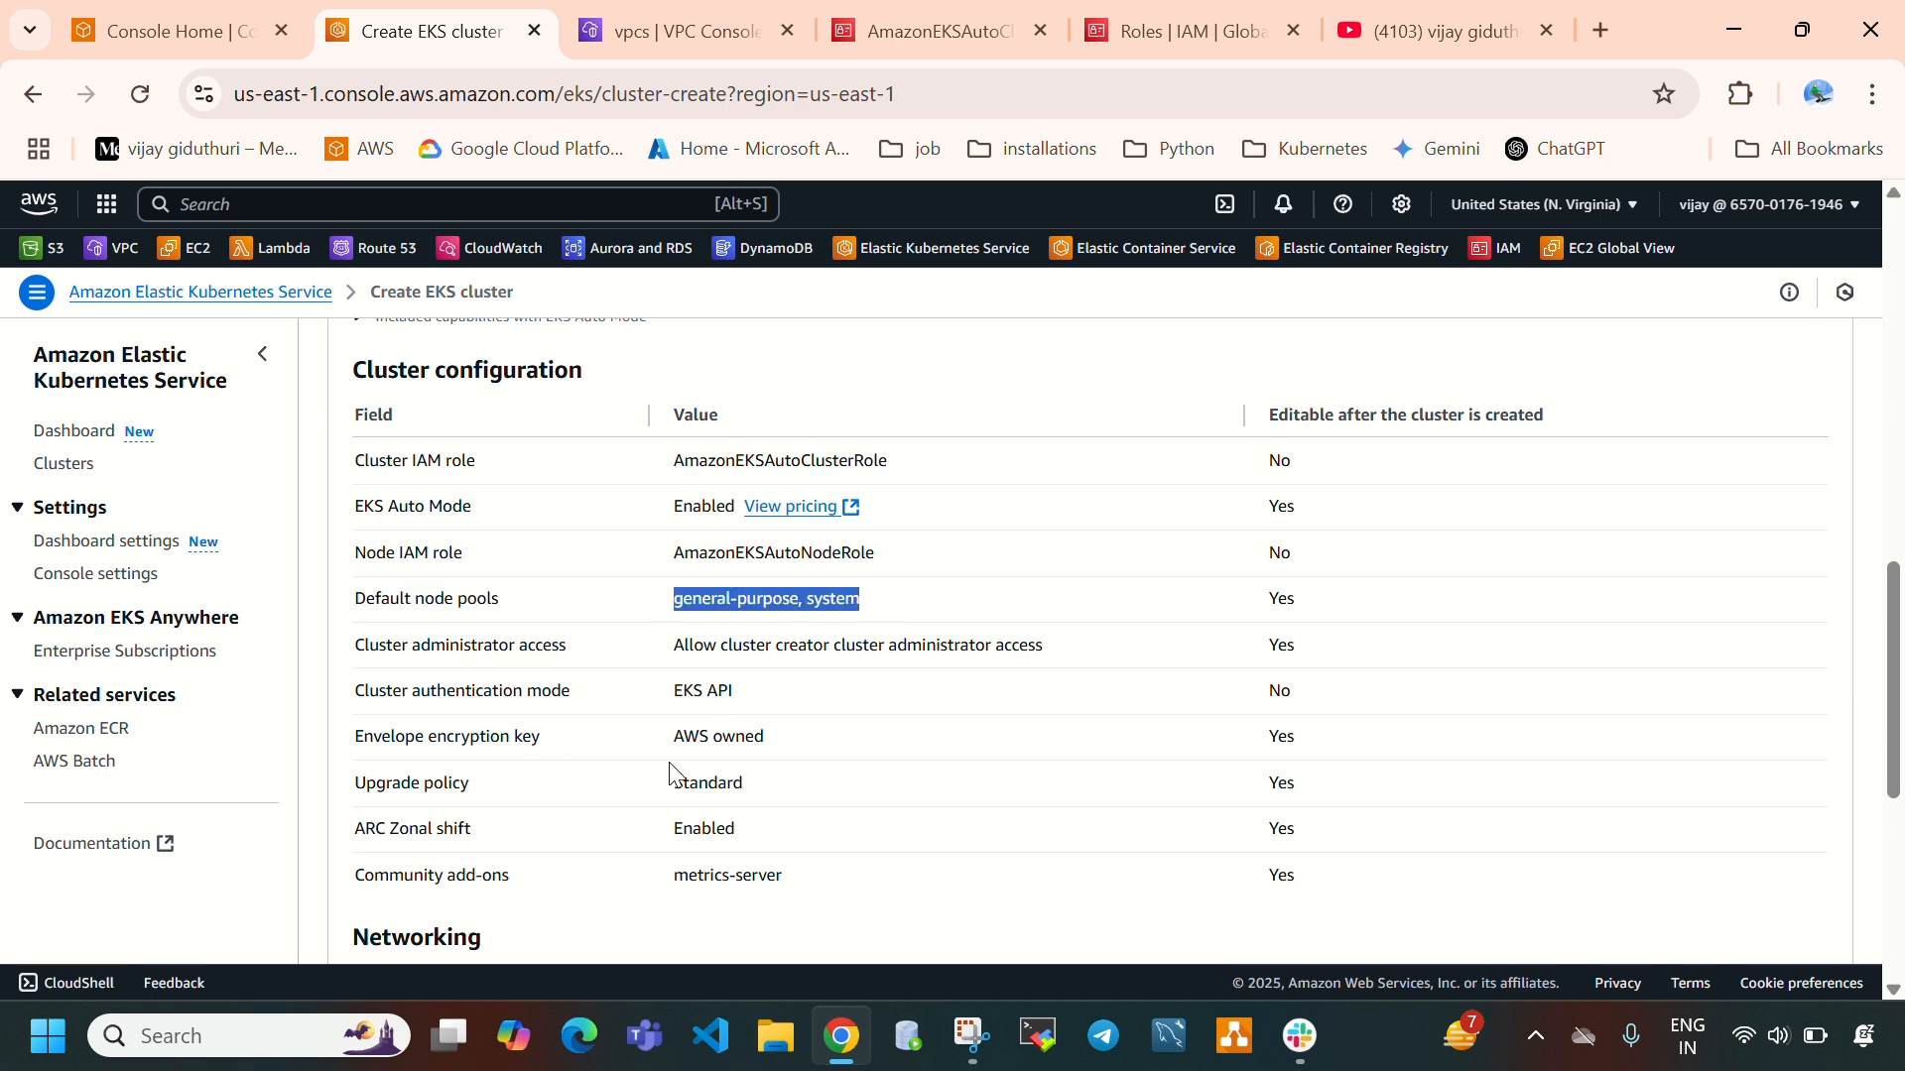
# Review the networking and observability defaults, comparing the VPC ID with eks-vpc in the VPC console and checking the subnet IDs
pyautogui.scroll(-5, 799, 634)
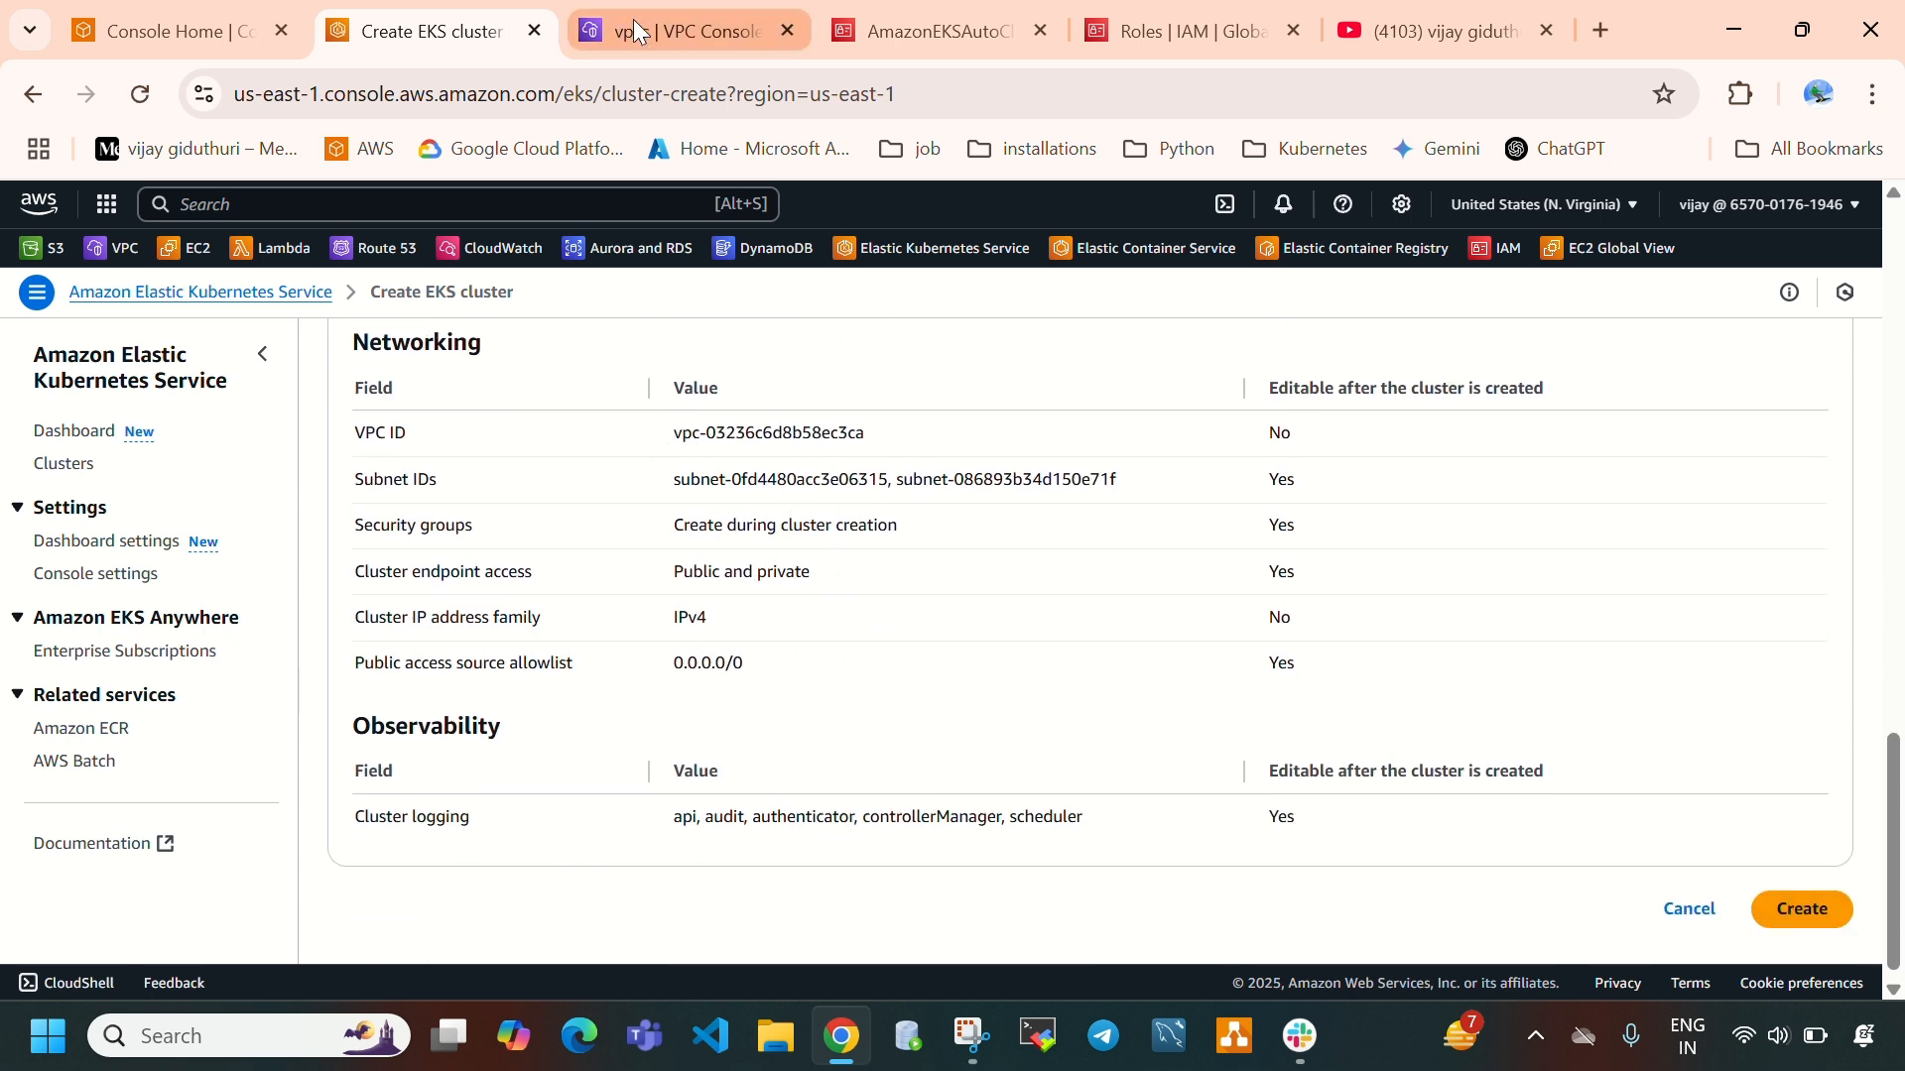
pyautogui.click(684, 31)
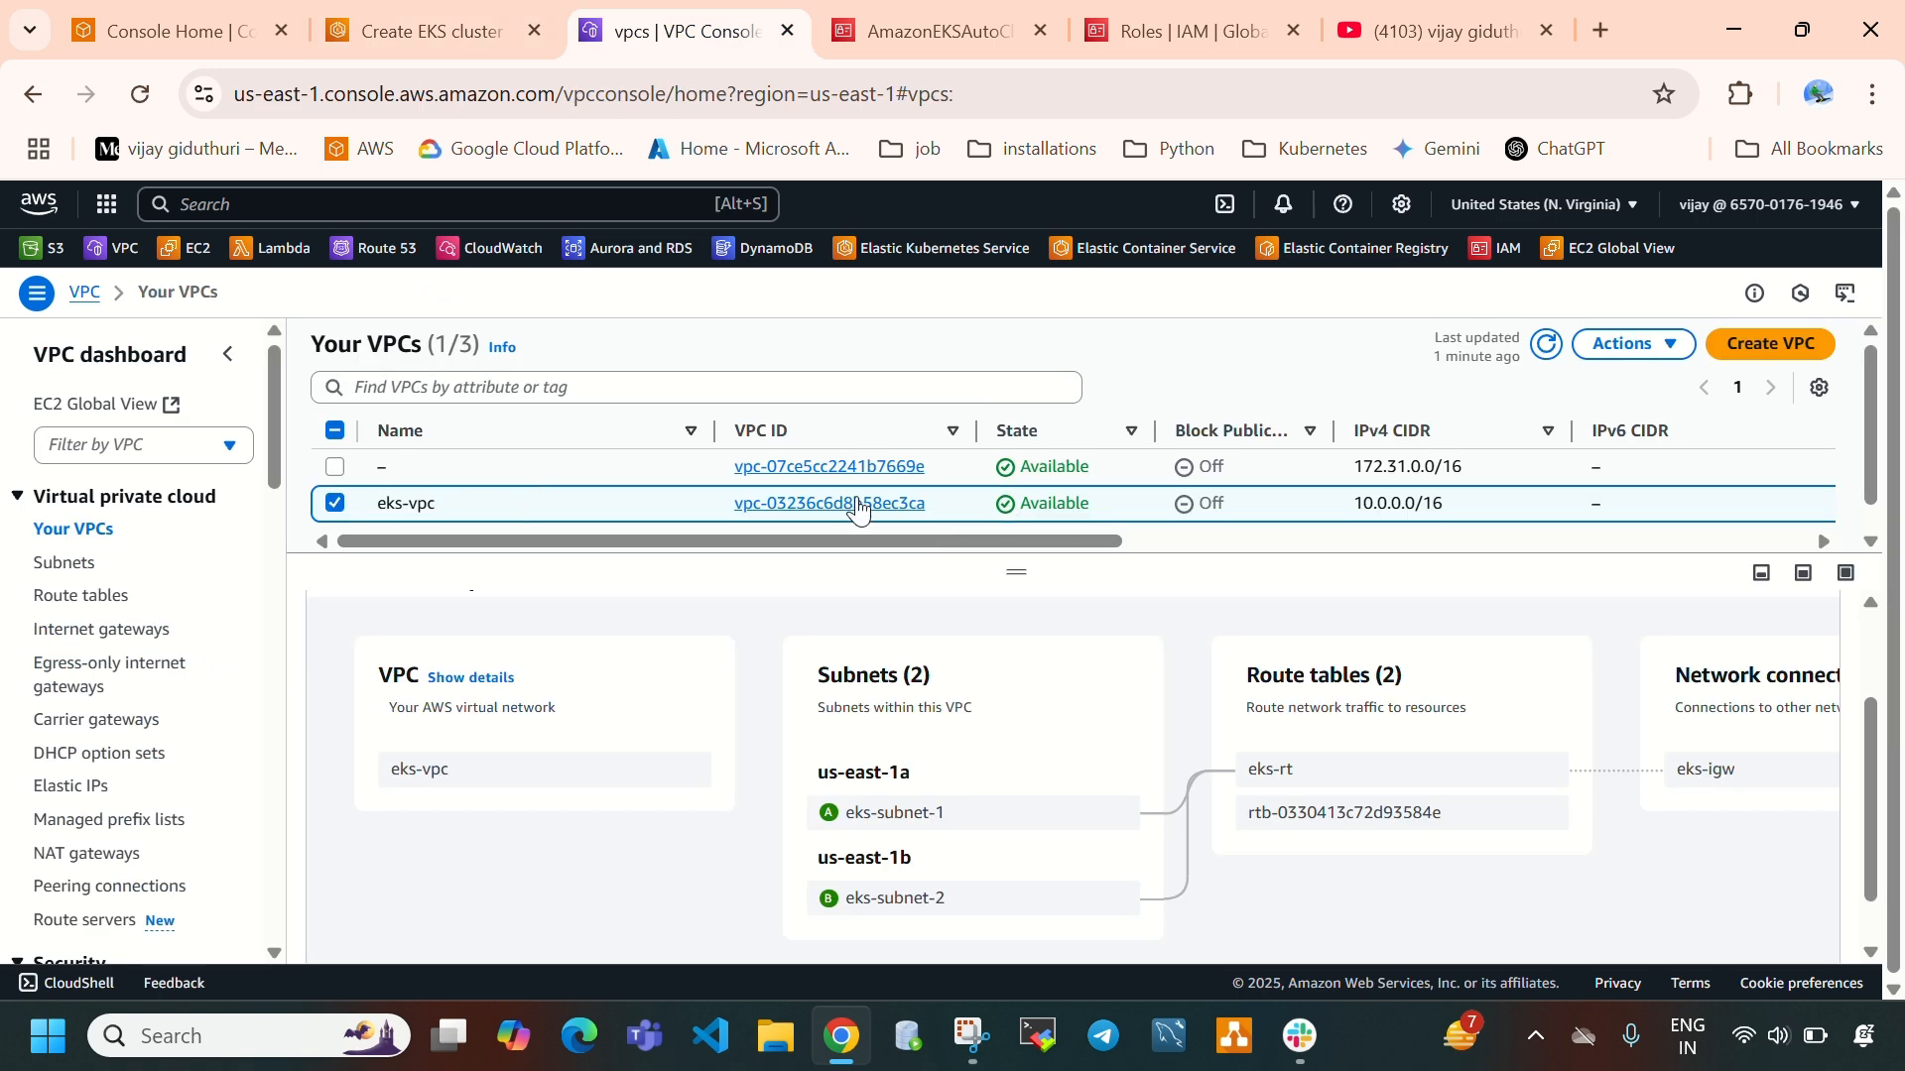
pyautogui.hotkey('ctrl', 'shift', 'Tab')
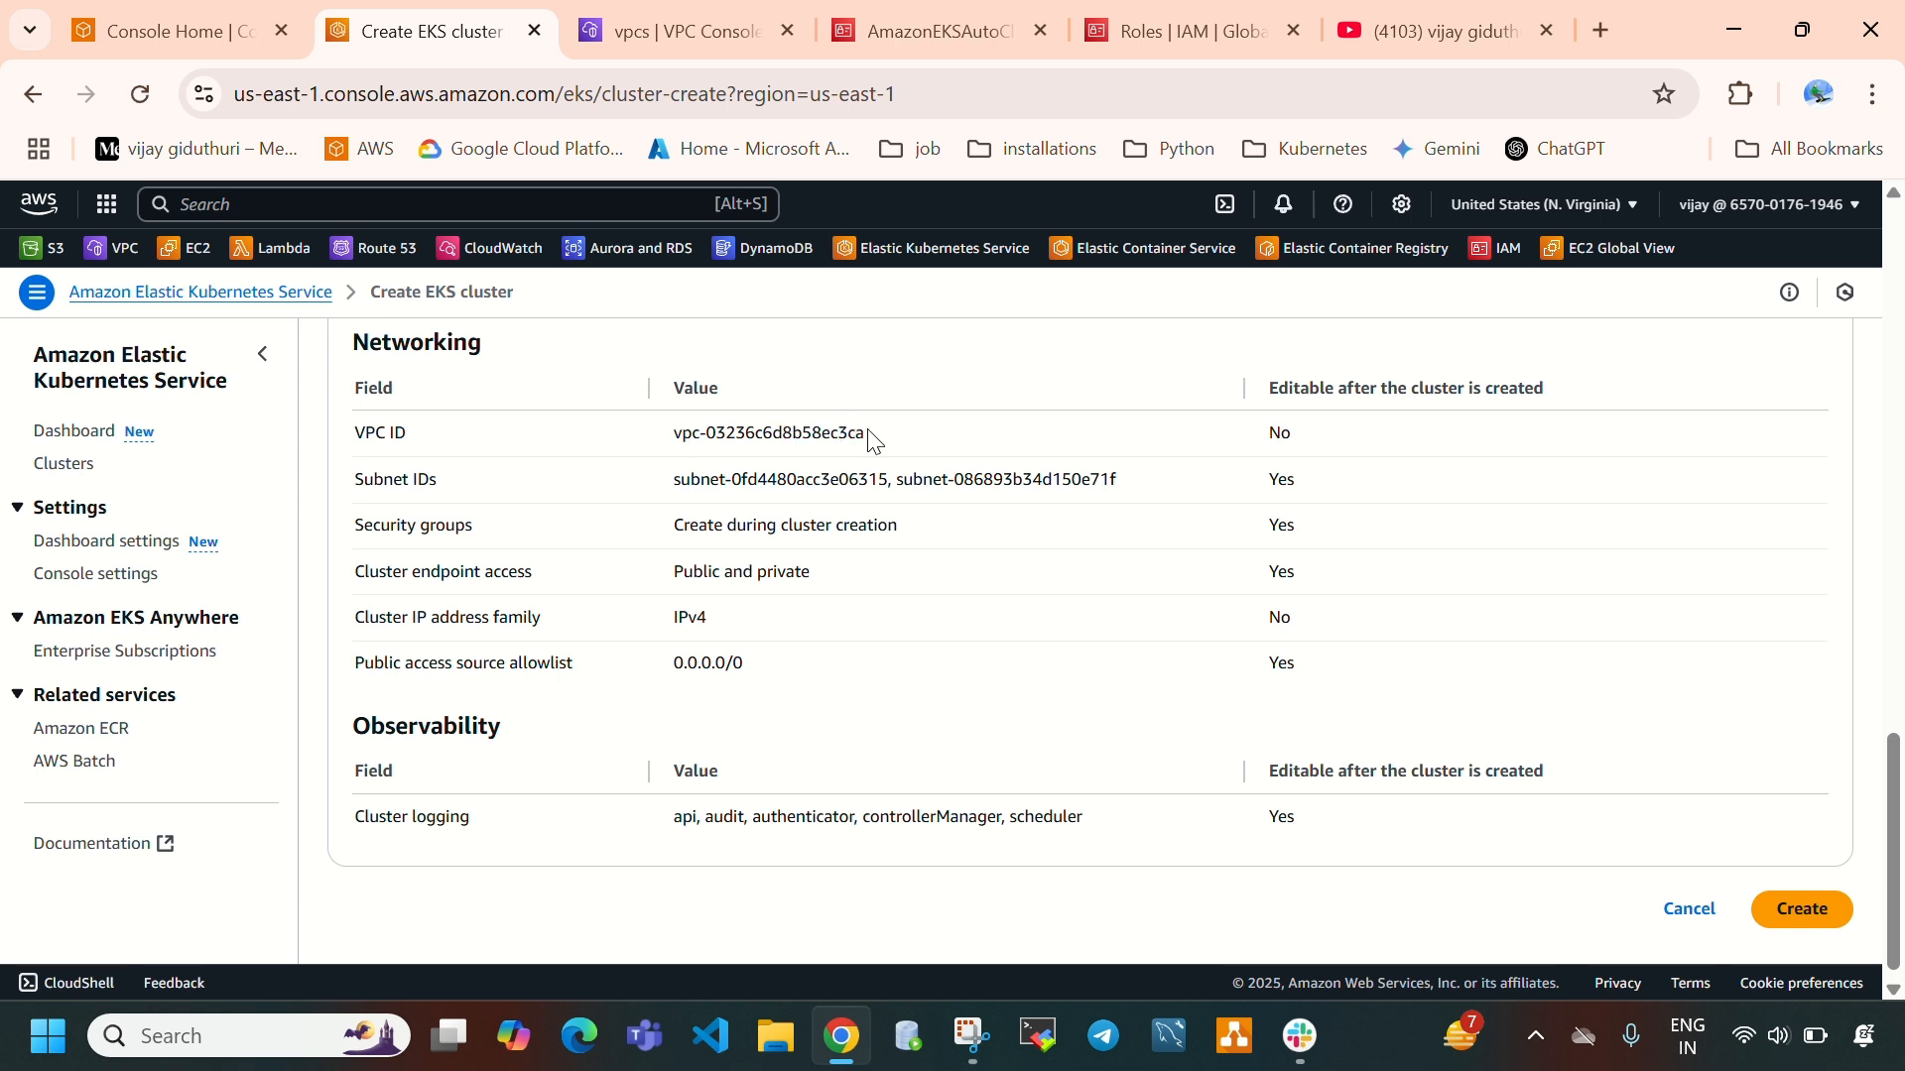
pyautogui.moveTo(1127, 480); pyautogui.dragTo(671, 488)
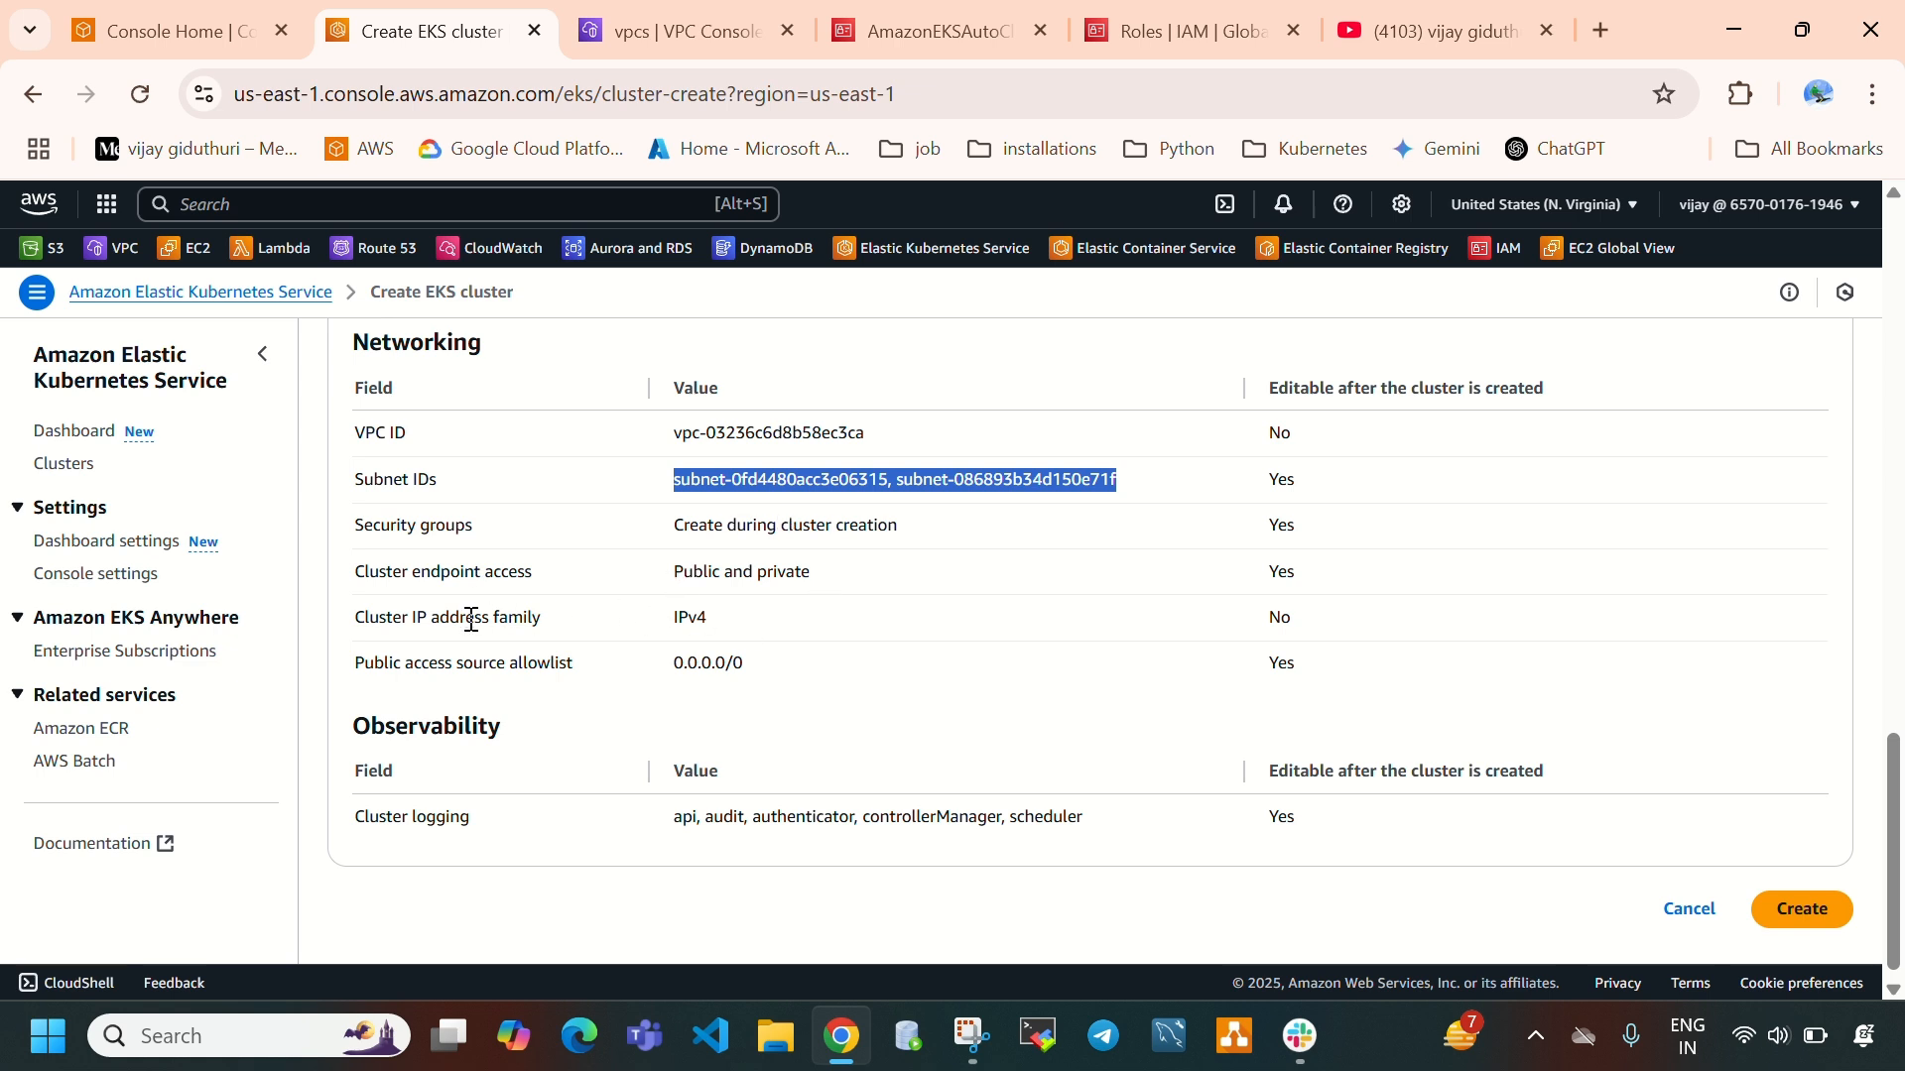
pyautogui.scroll(-1, 754, 664)
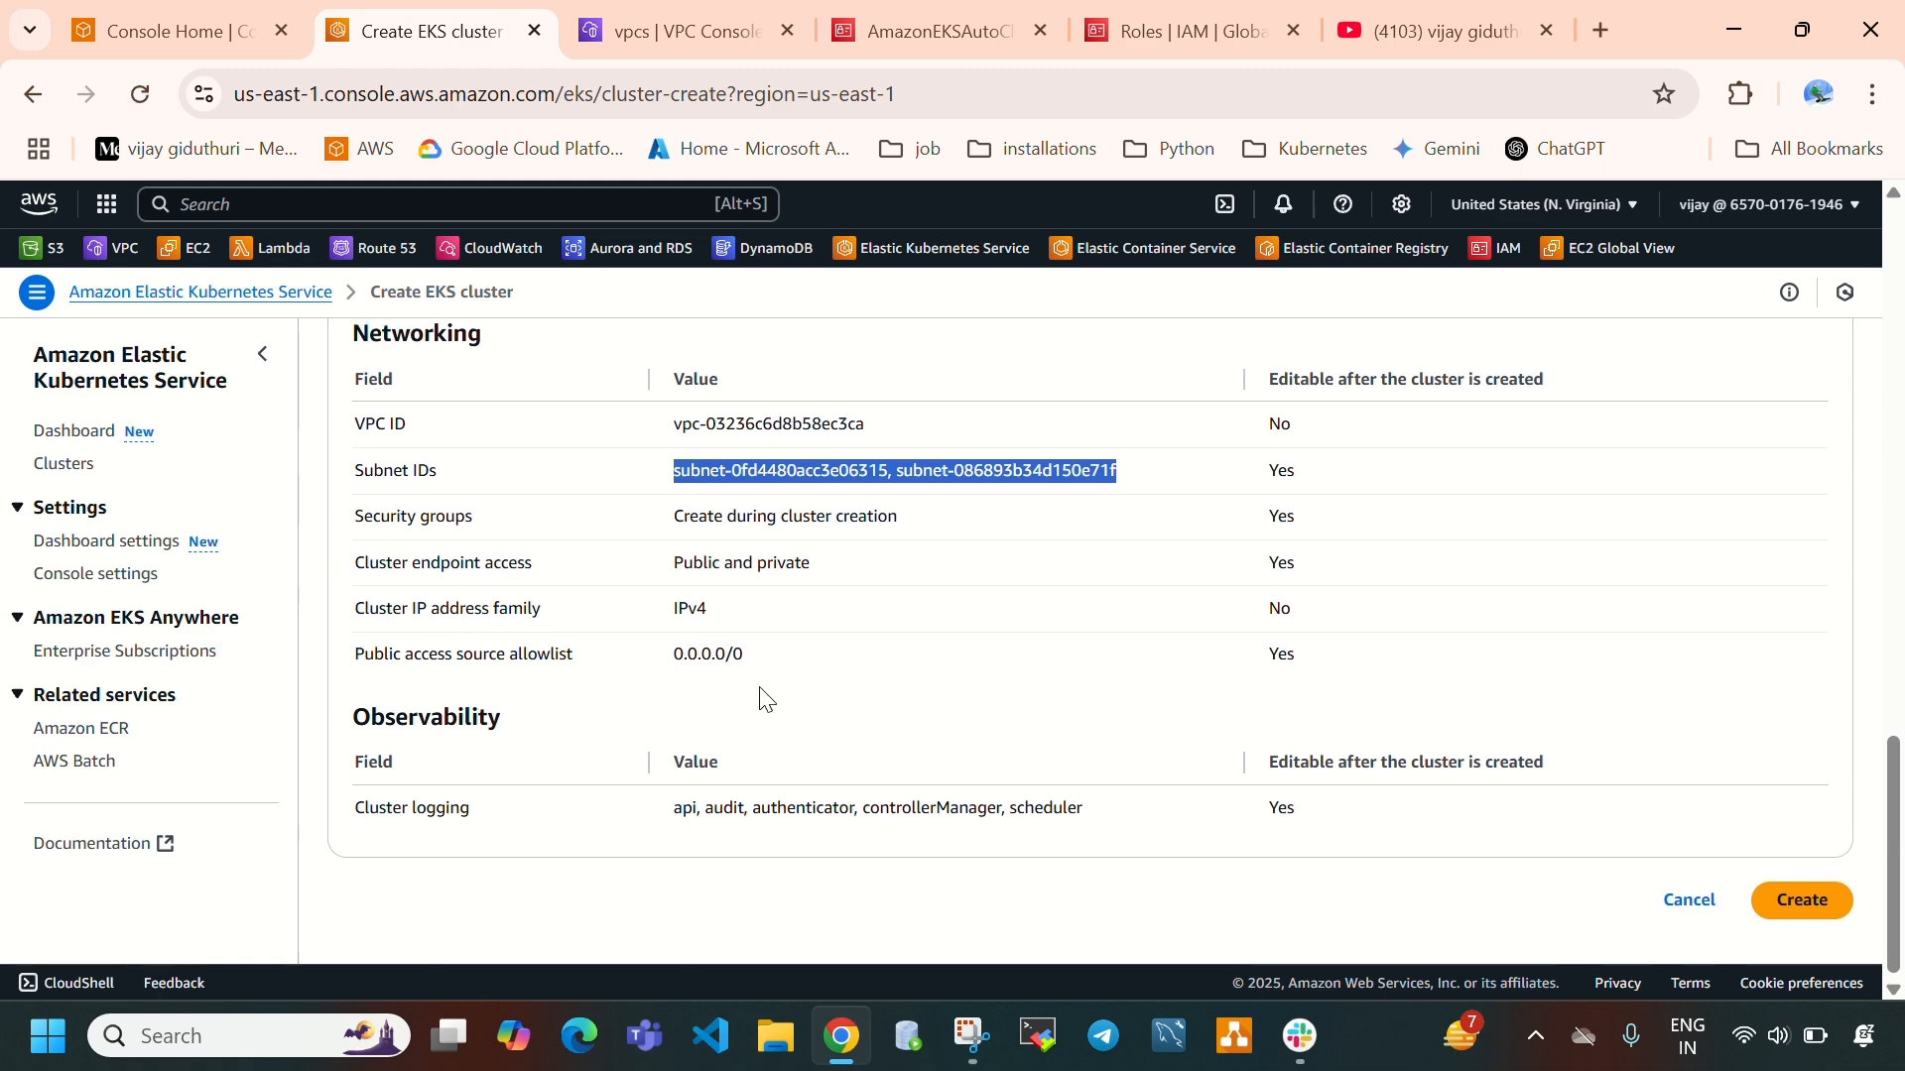
# Recheck the name, Kubernetes version, IAM roles, VPC and subnets, and create the eks-auto-mode cluster
pyautogui.scroll(8, 764, 699)
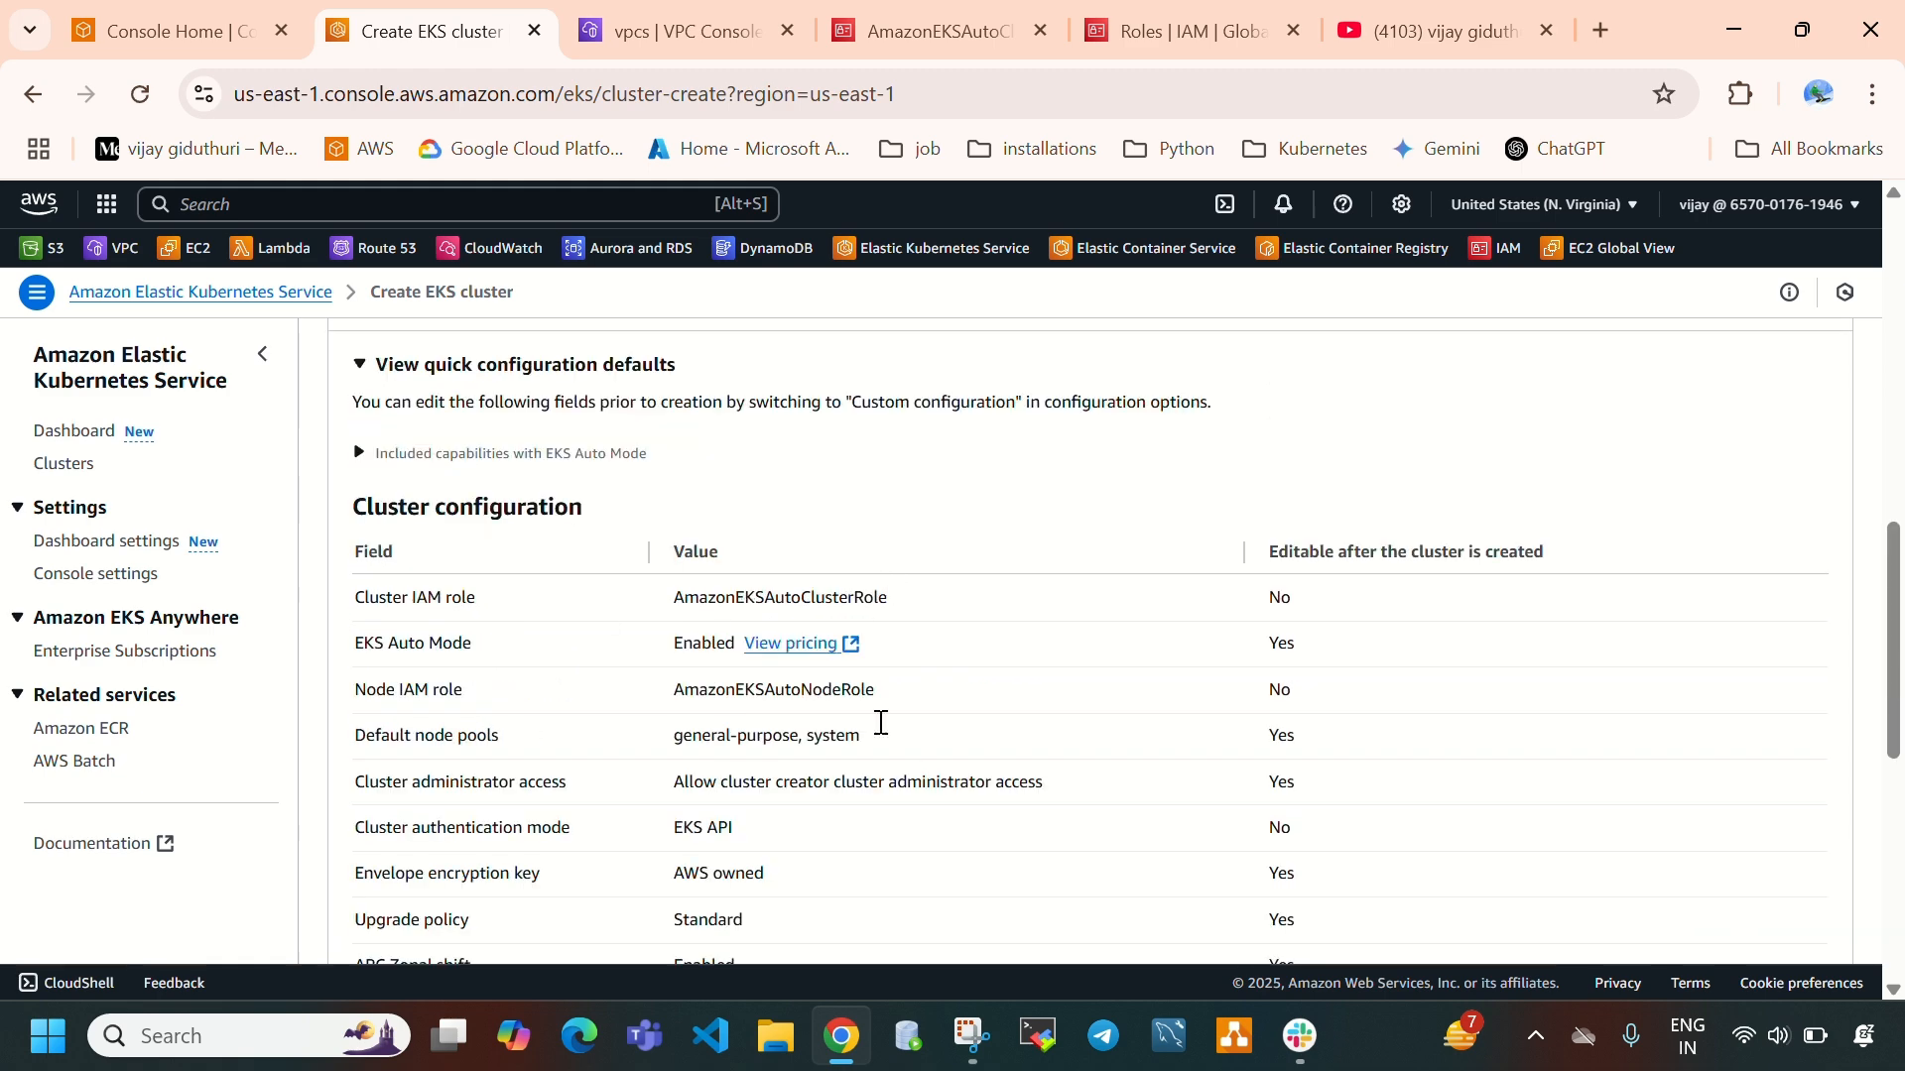
pyautogui.scroll(5, 897, 751)
pyautogui.scroll(-3, 586, 694)
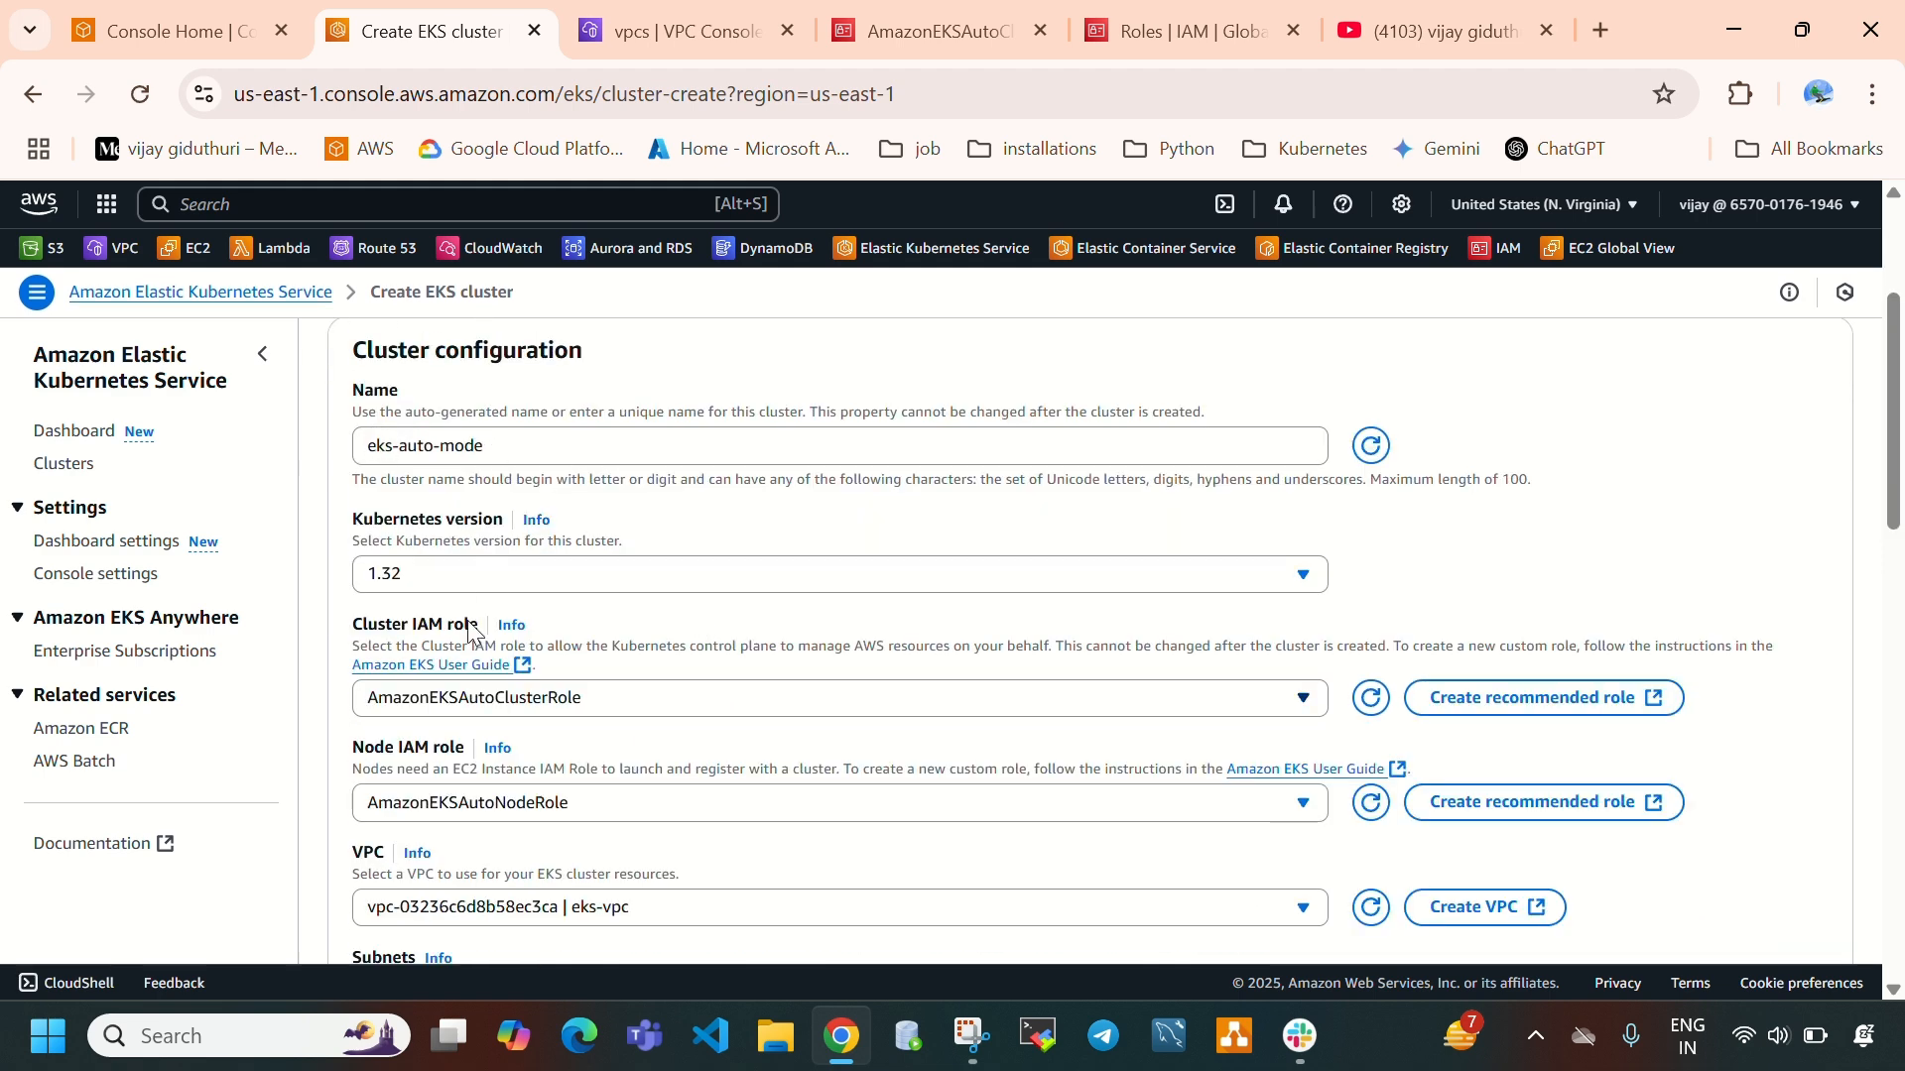
pyautogui.scroll(-2, 466, 601)
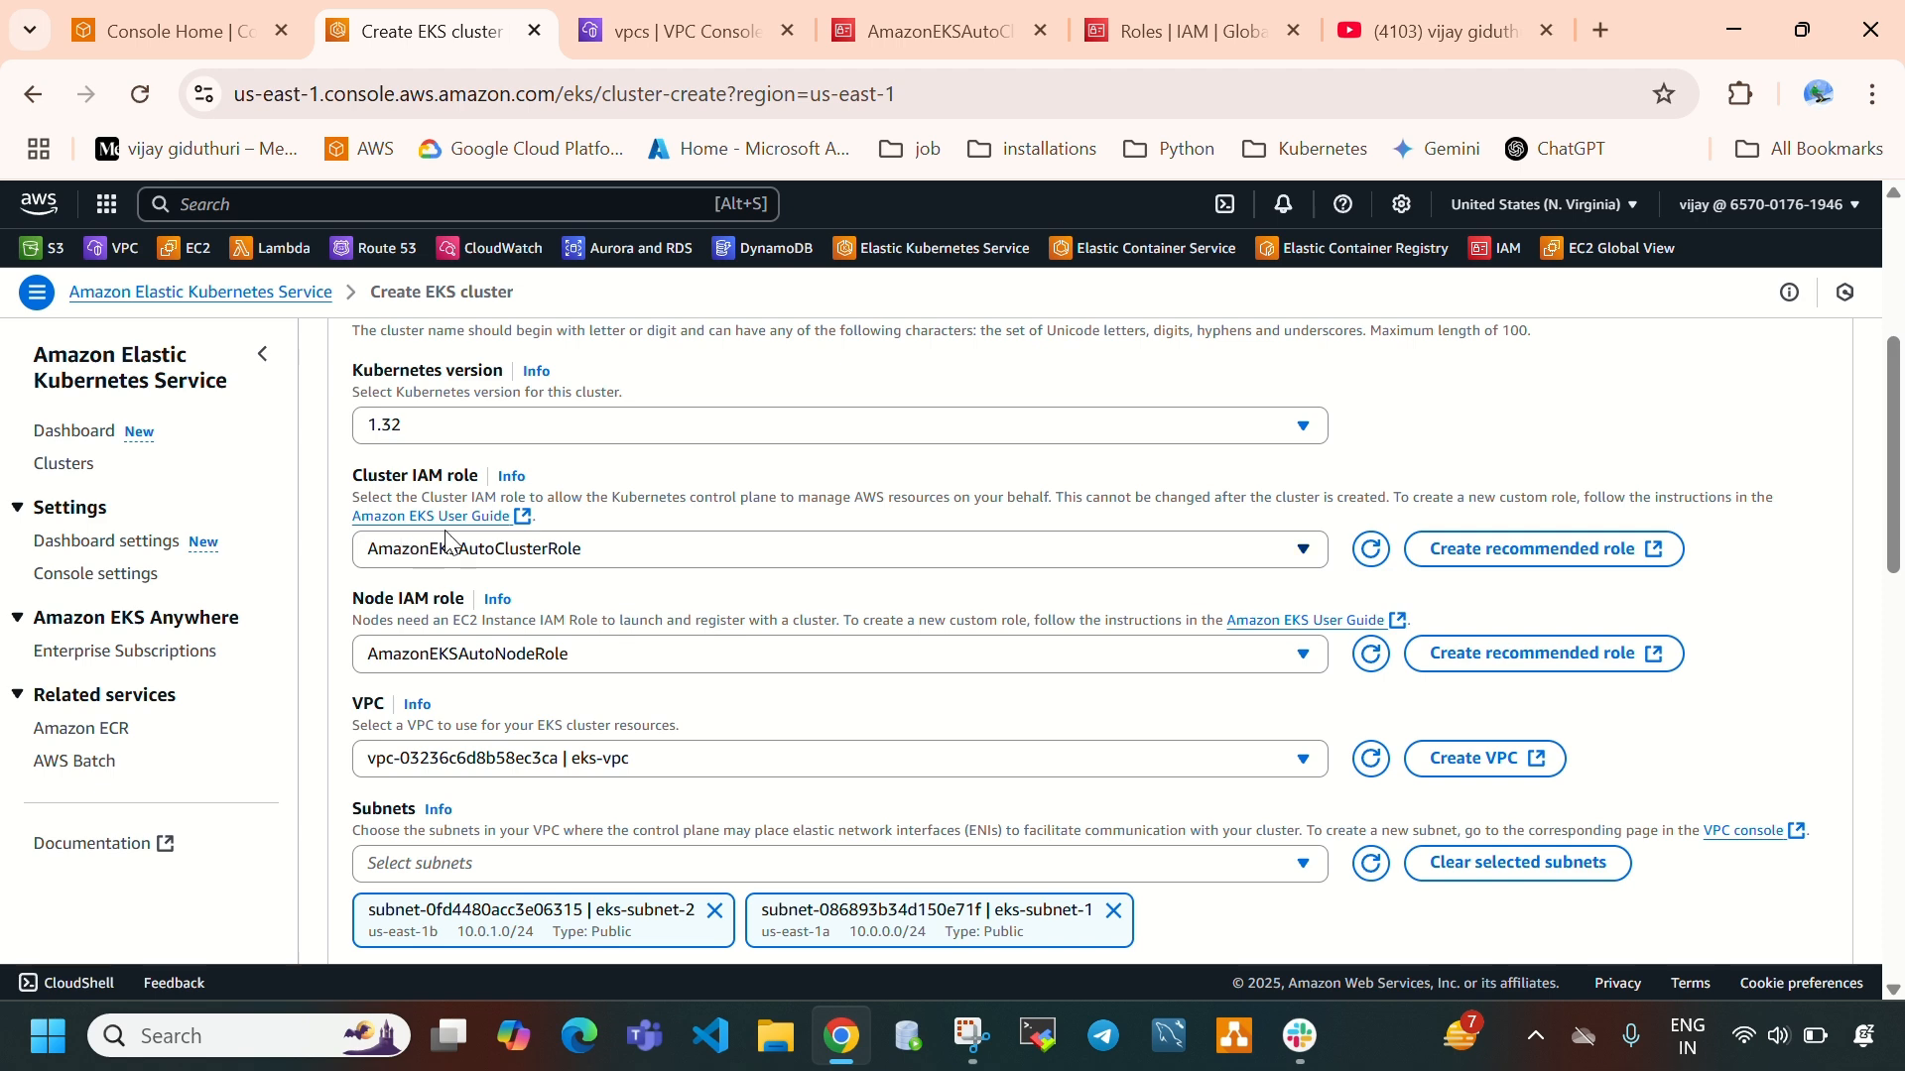
pyautogui.scroll(-4, 625, 596)
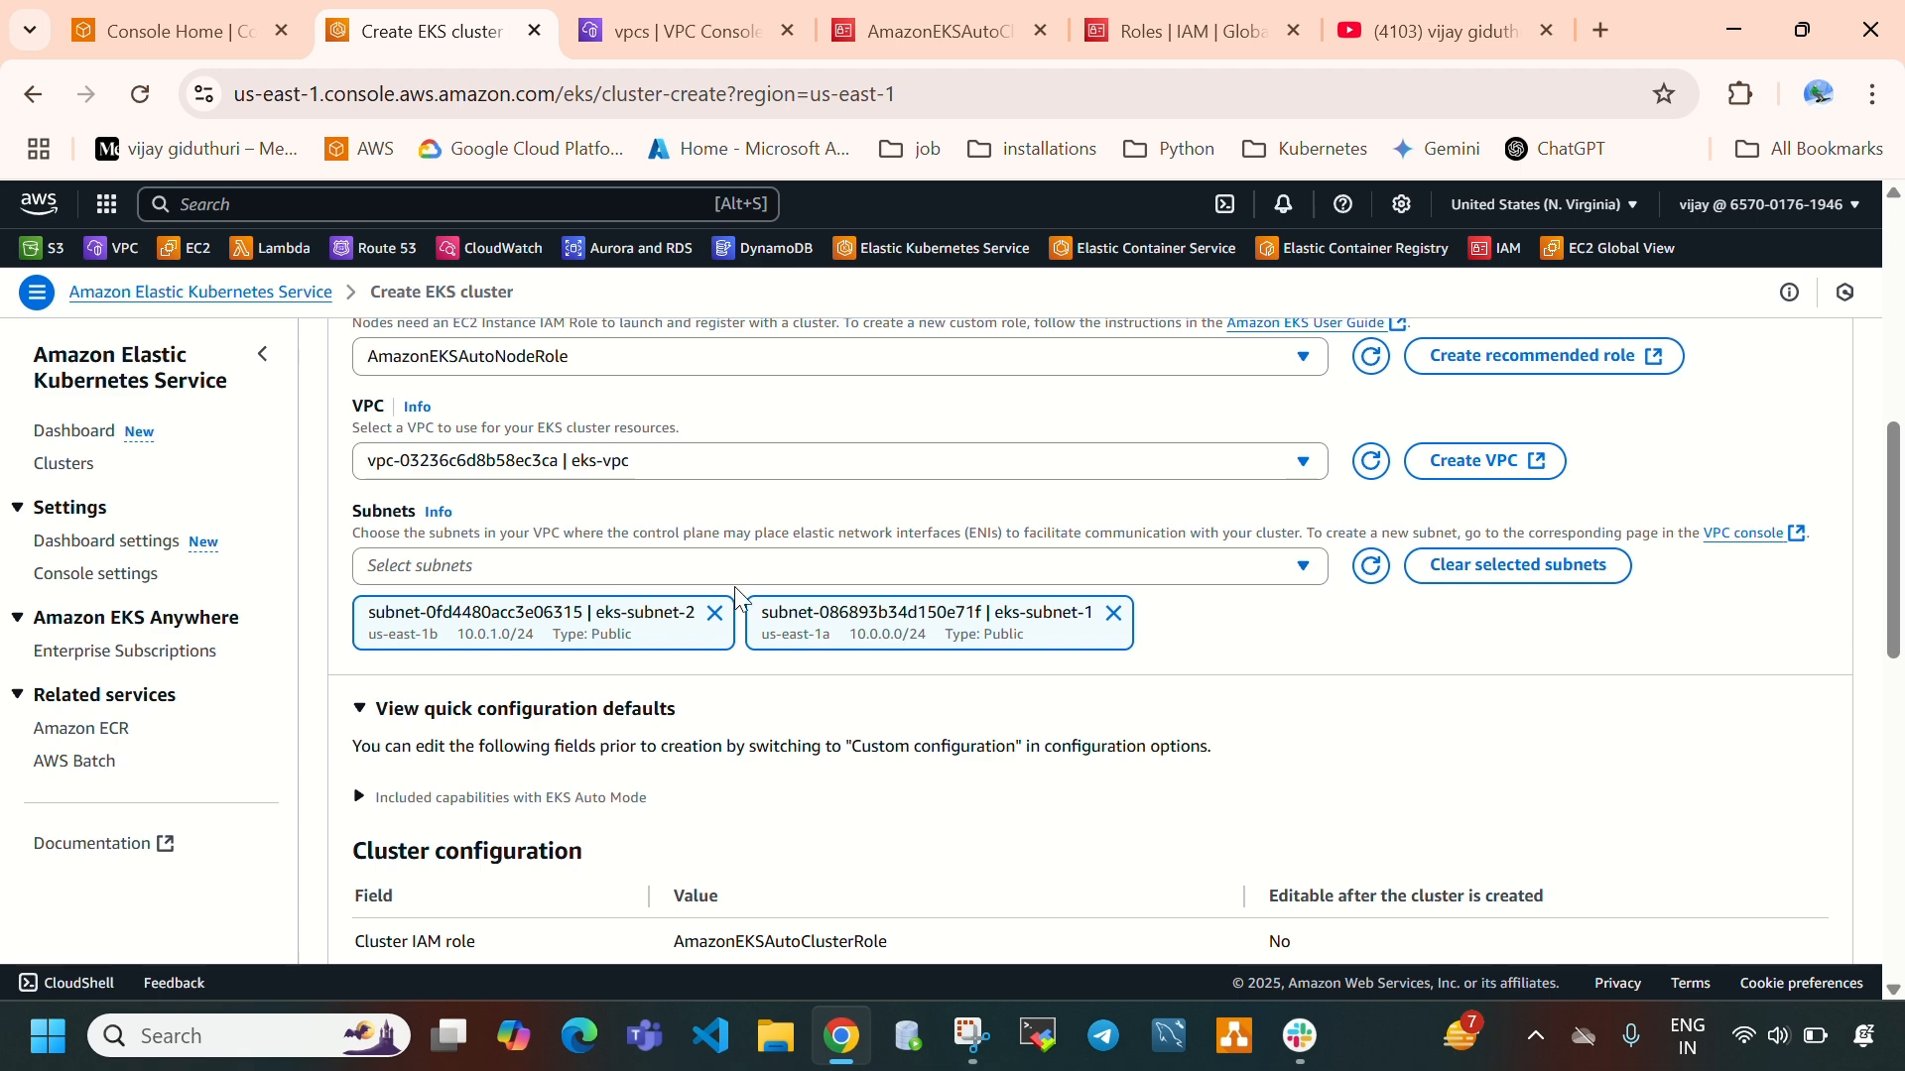
pyautogui.scroll(-1, 742, 599)
pyautogui.scroll(-10, 742, 599)
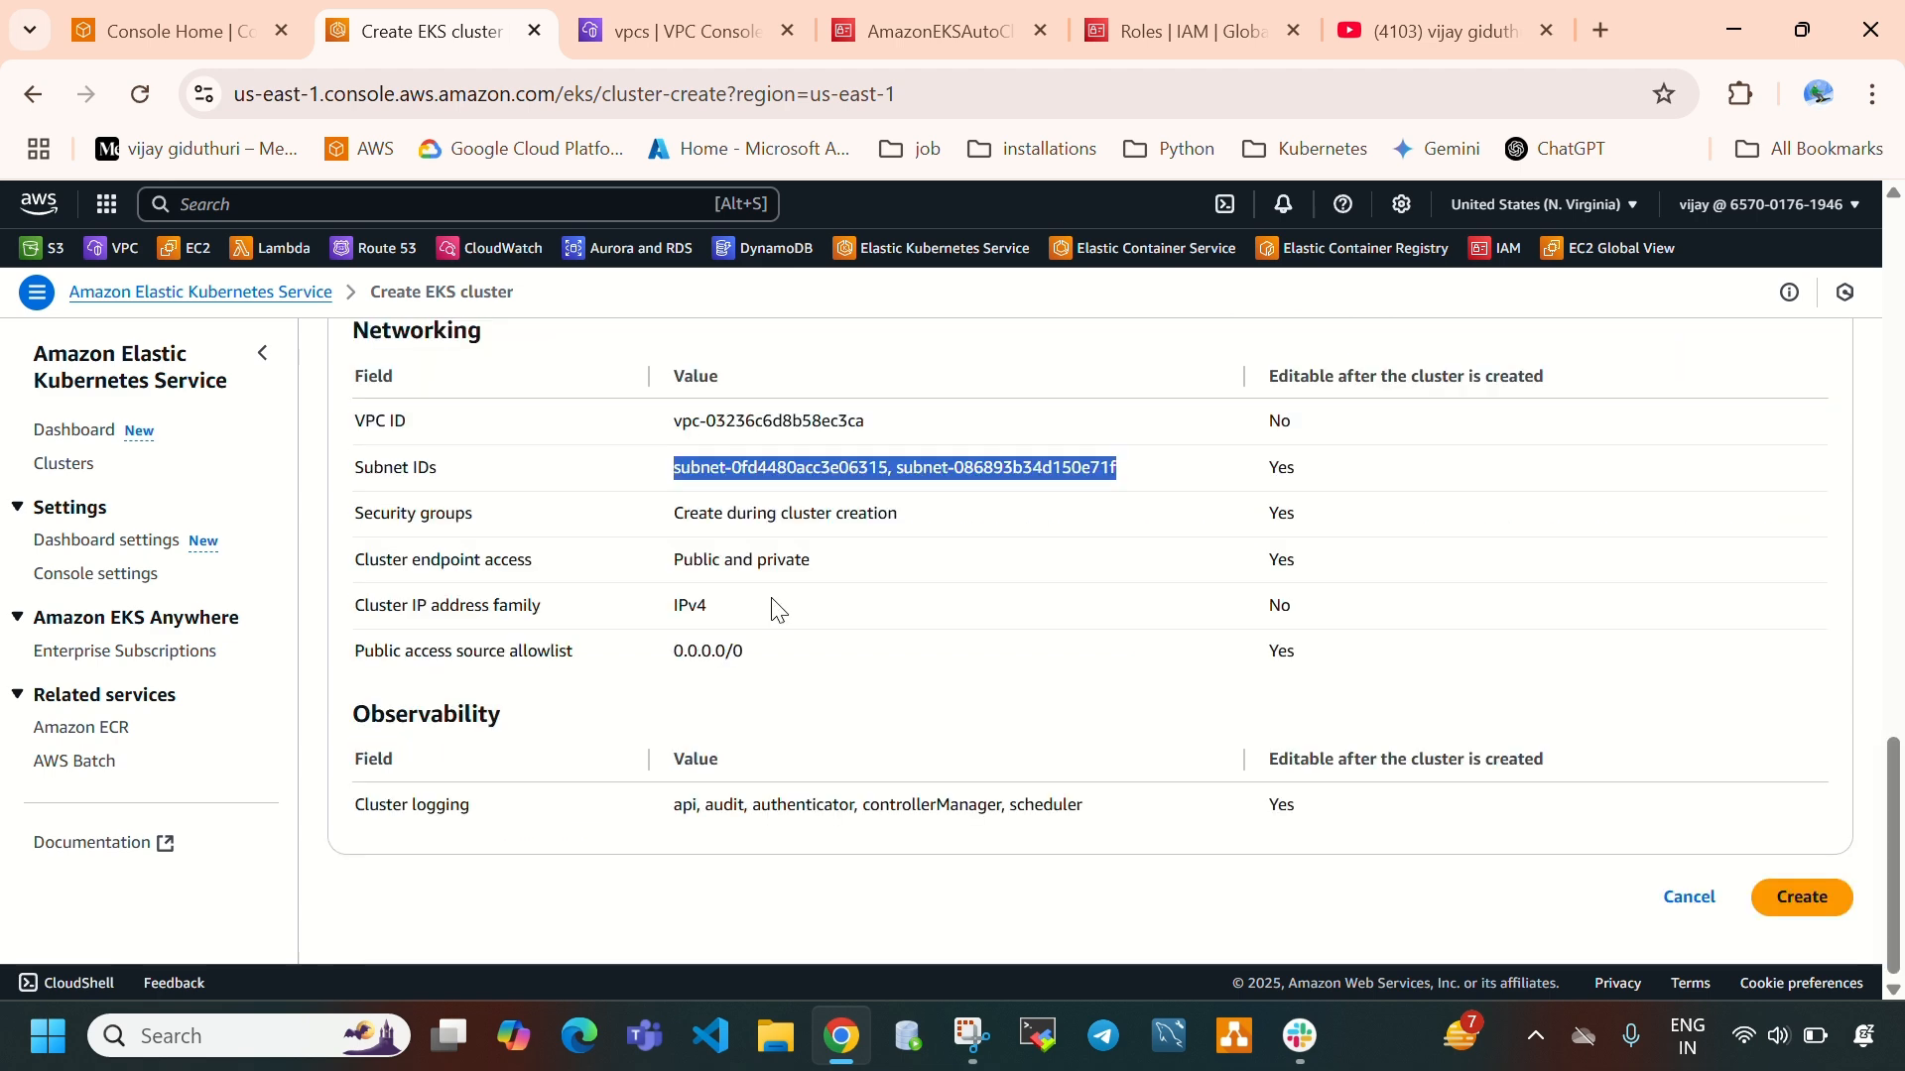
pyautogui.click(1803, 898)
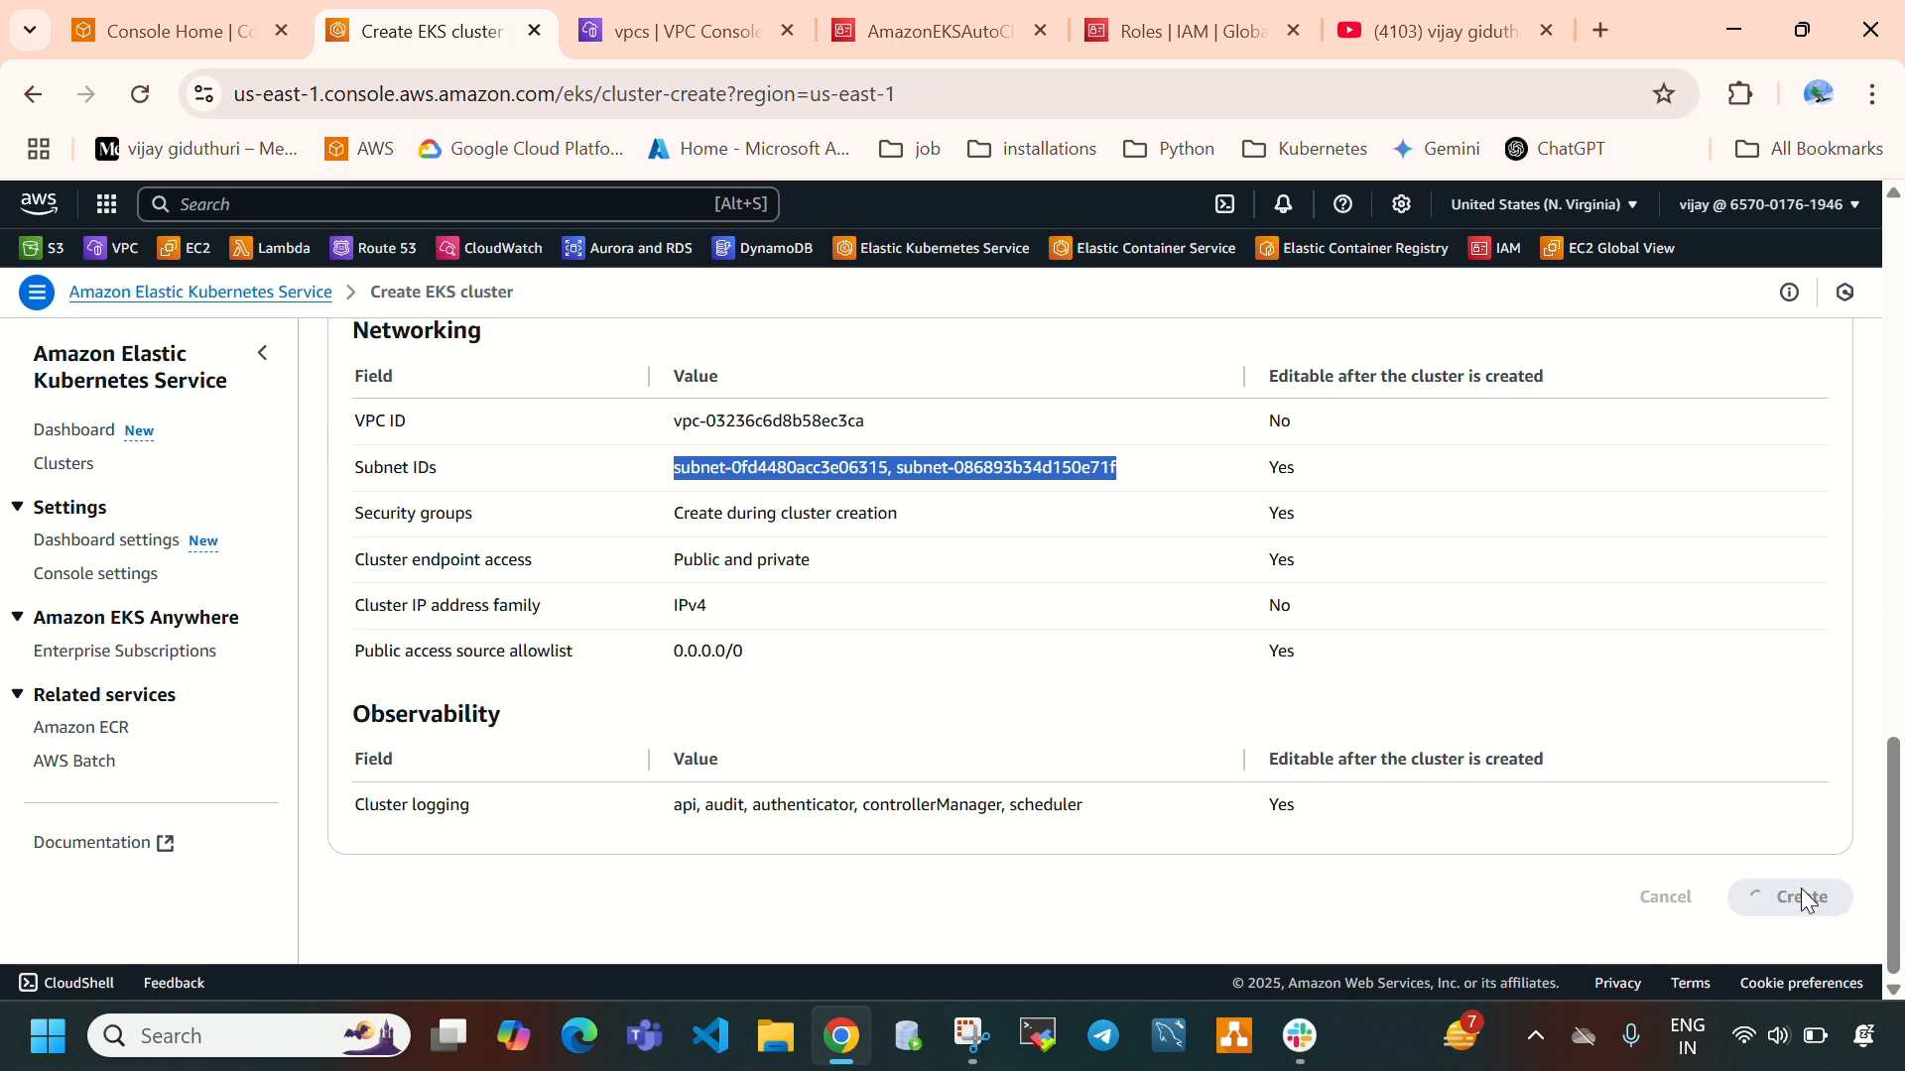
# Check the status of the eks-auto-mode cluster in its cluster info until creation has finished
pyautogui.scroll(-10, 1174, 787)
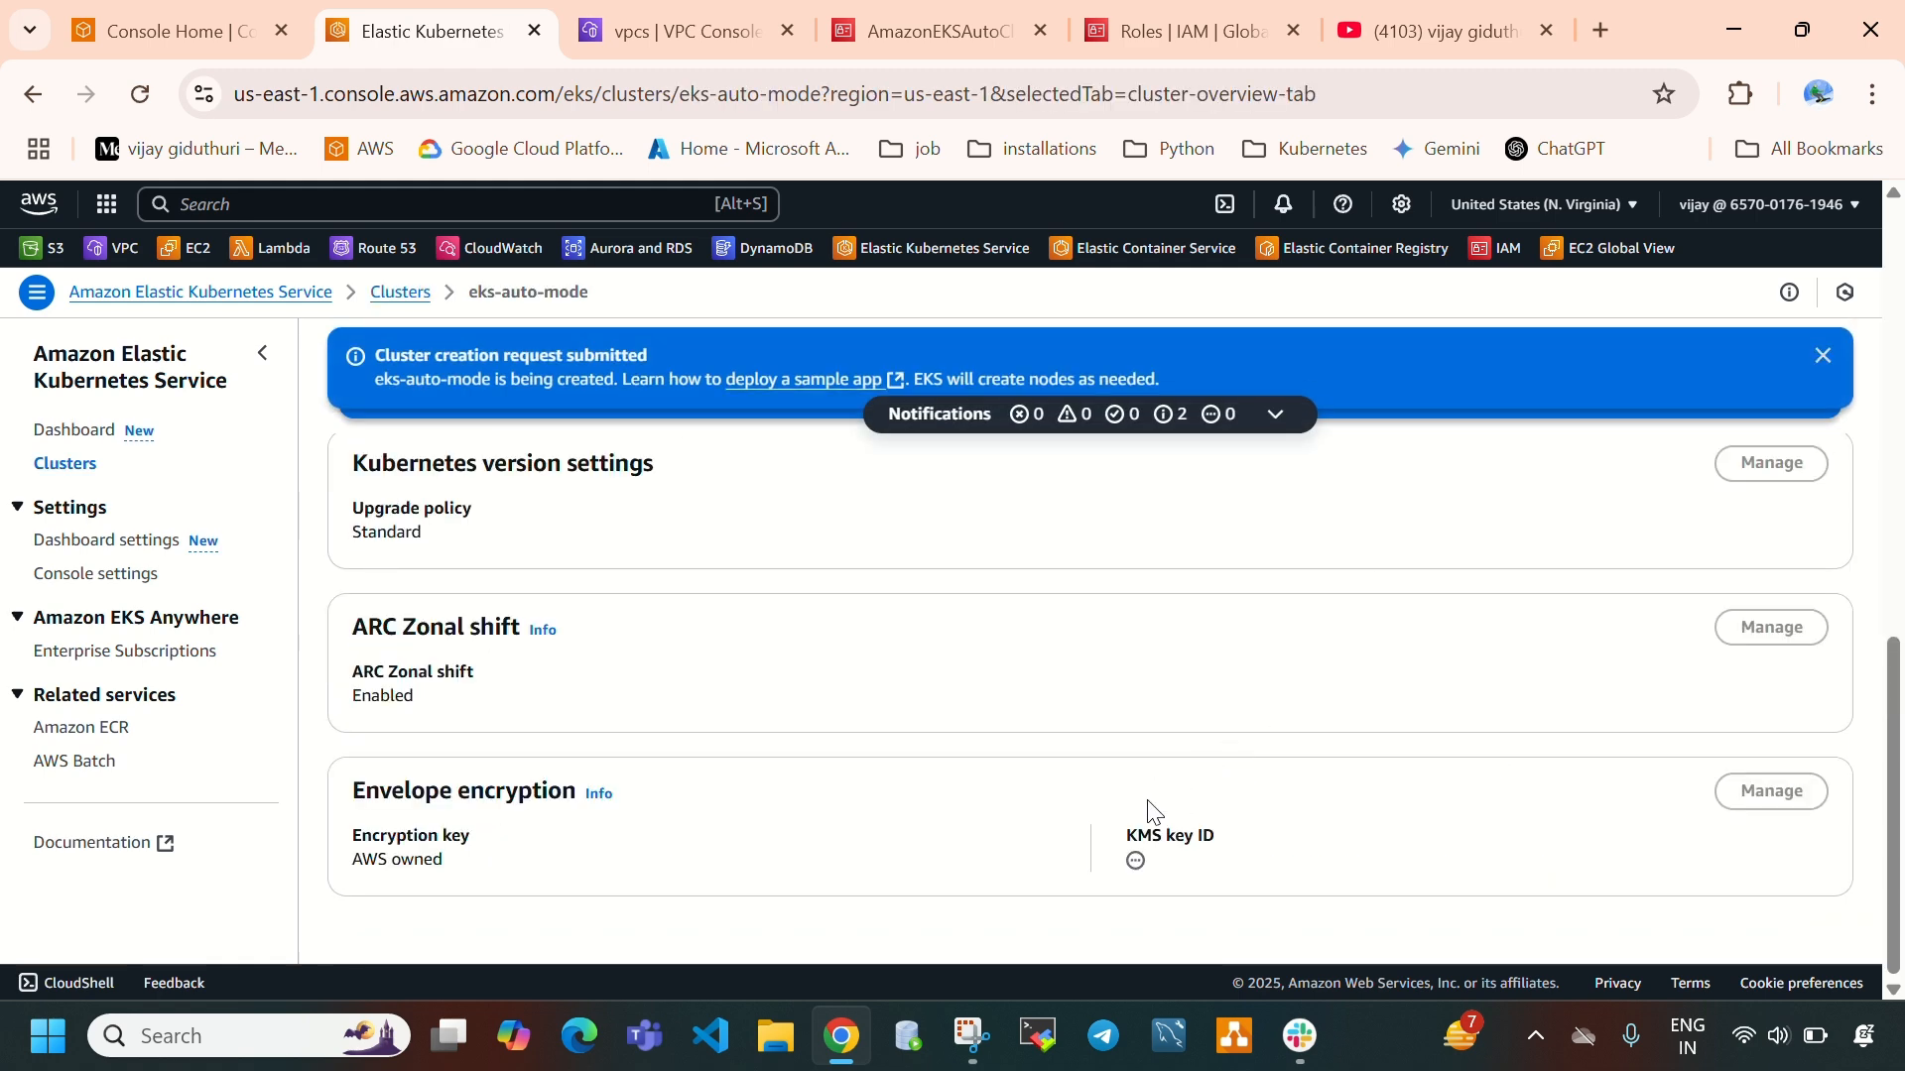
pyautogui.scroll(8, 849, 684)
pyautogui.scroll(5, 849, 684)
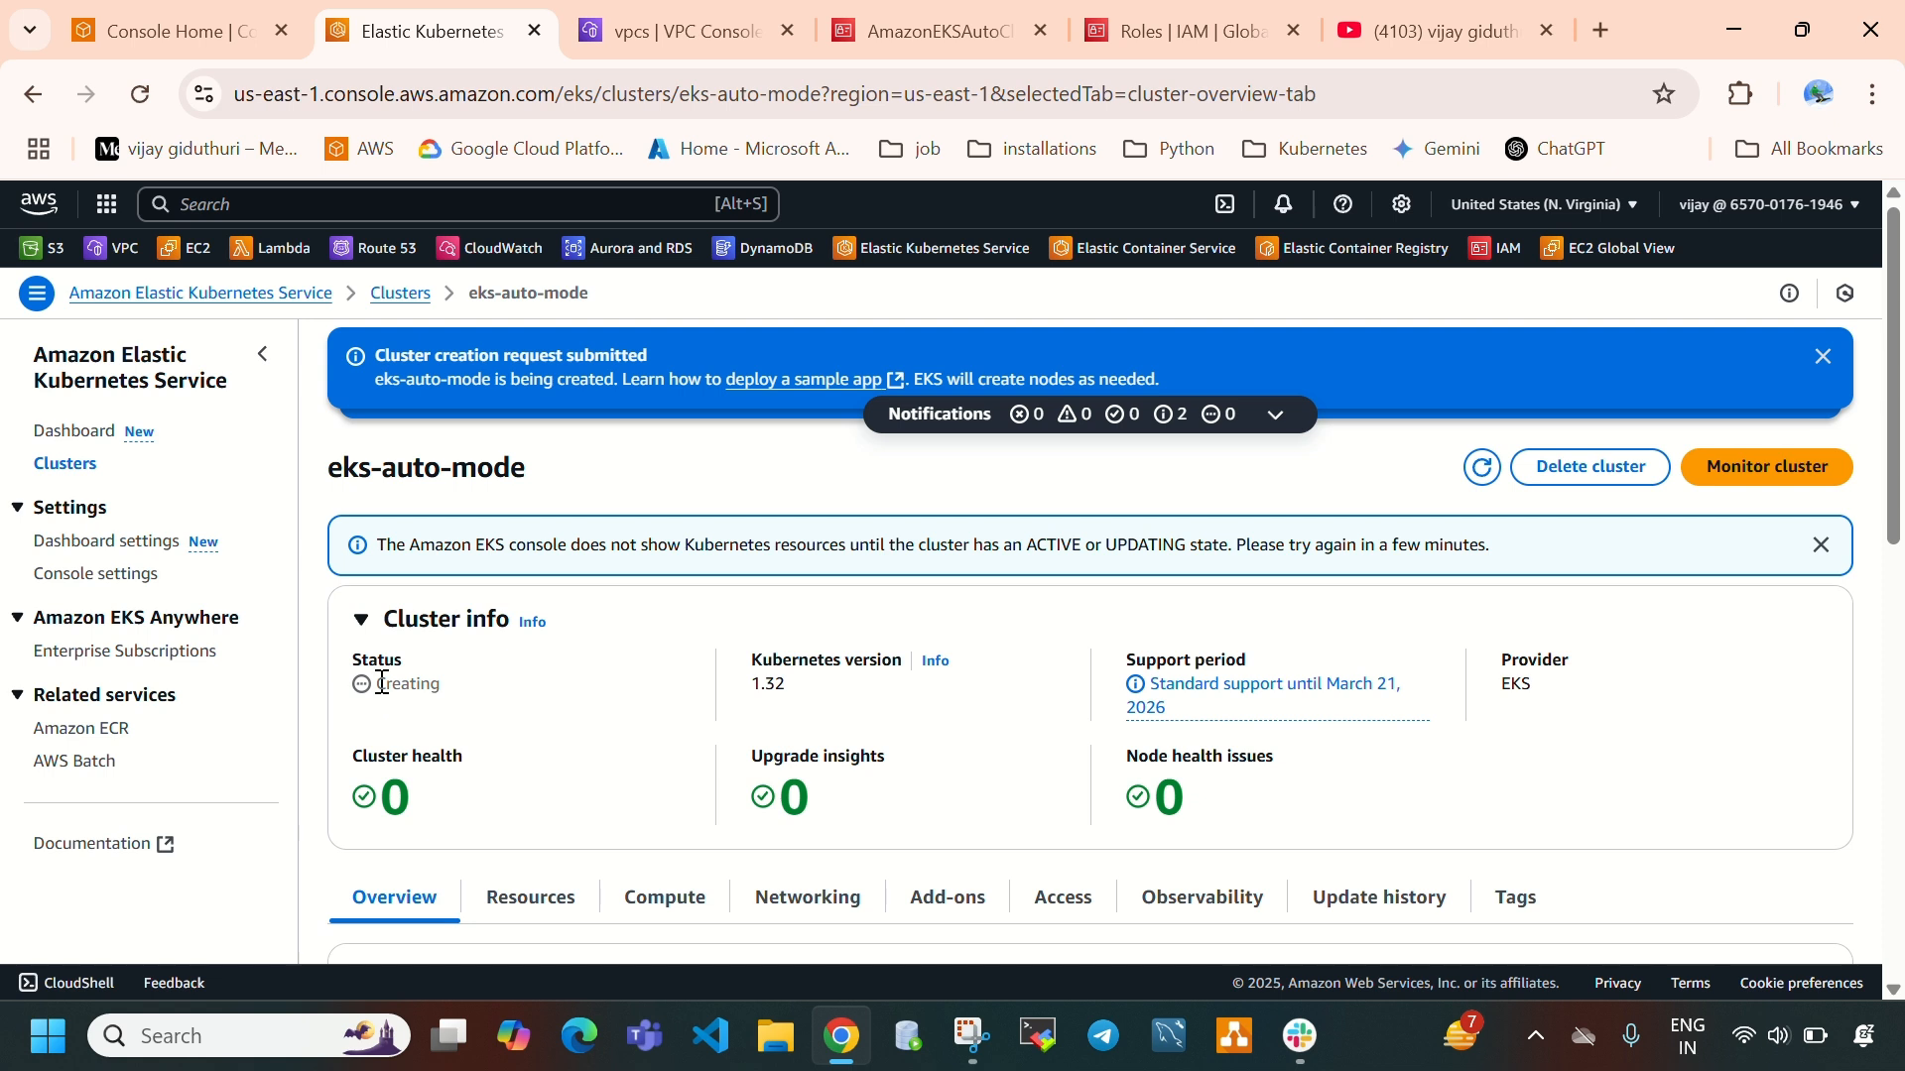
pyautogui.moveTo(387, 691); pyautogui.dragTo(462, 695)
pyautogui.click(557, 663)
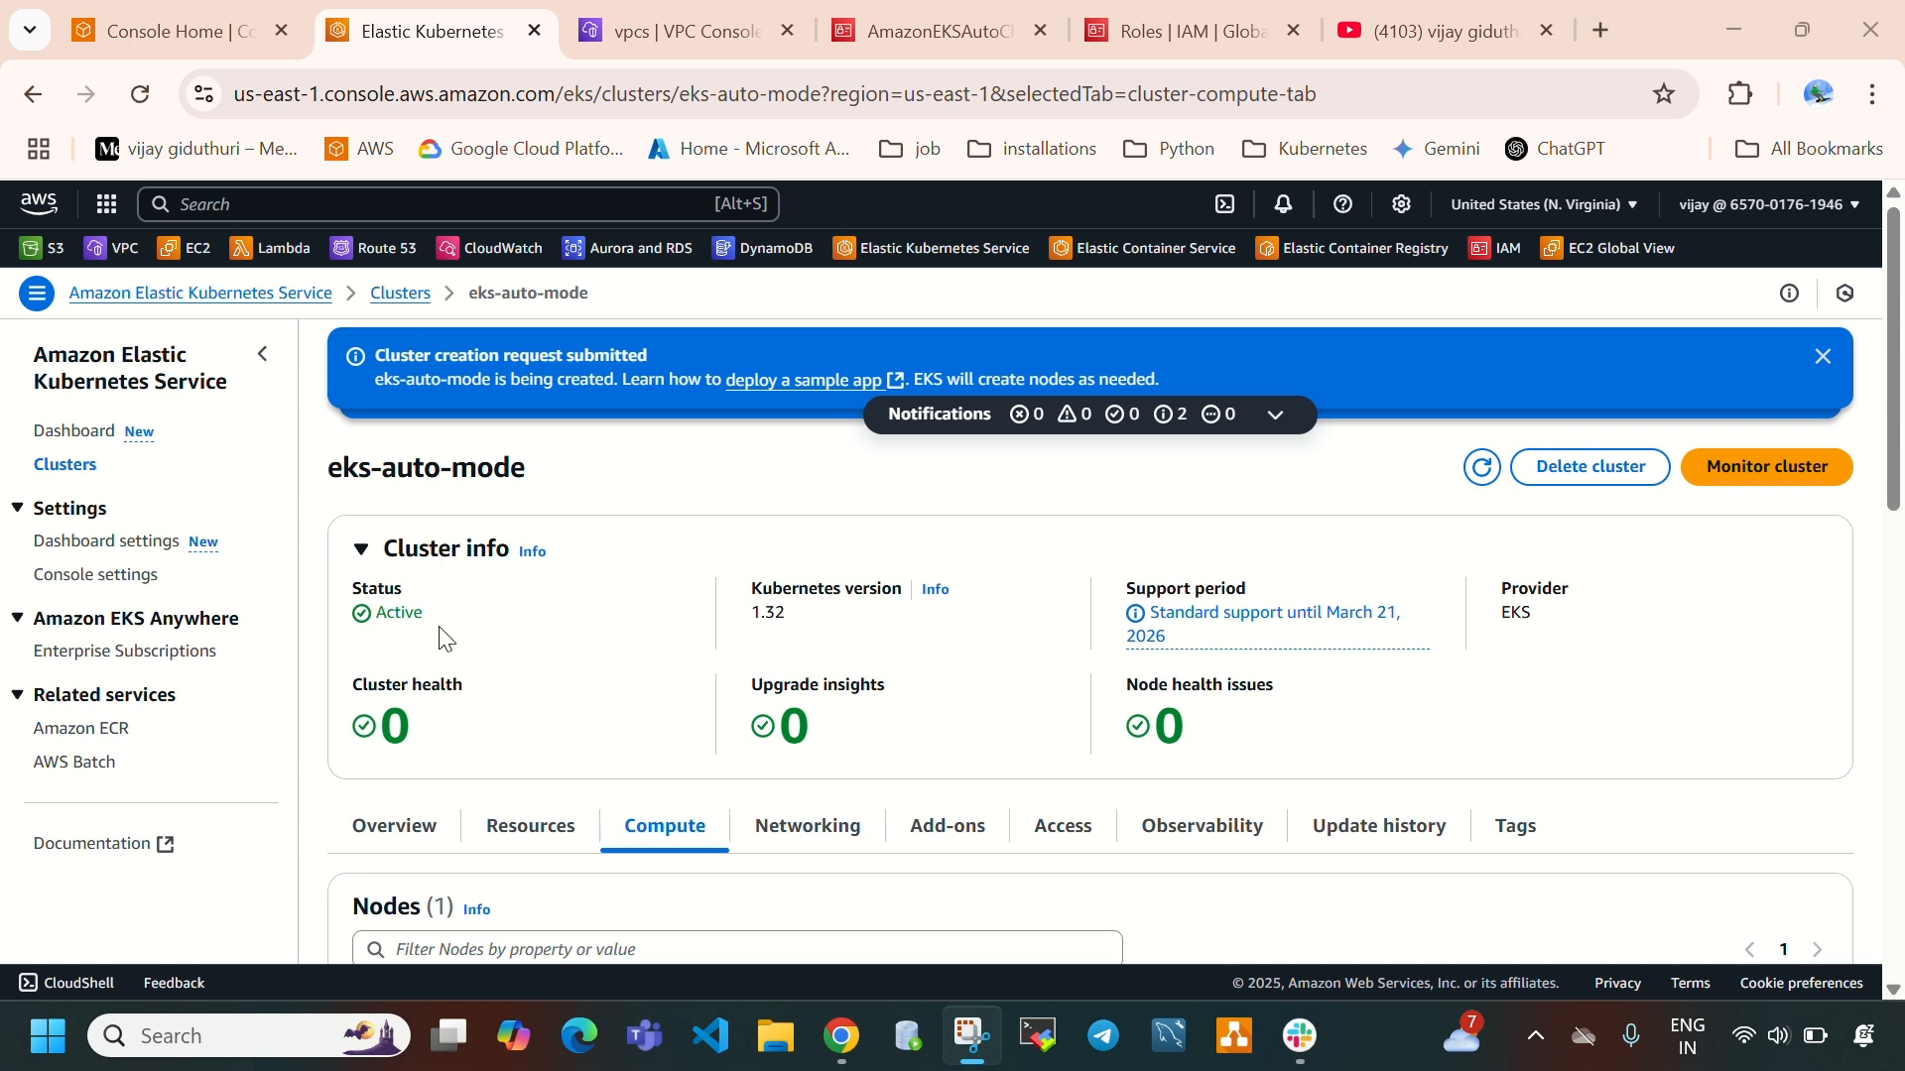
pyautogui.moveTo(392, 612); pyautogui.dragTo(433, 629)
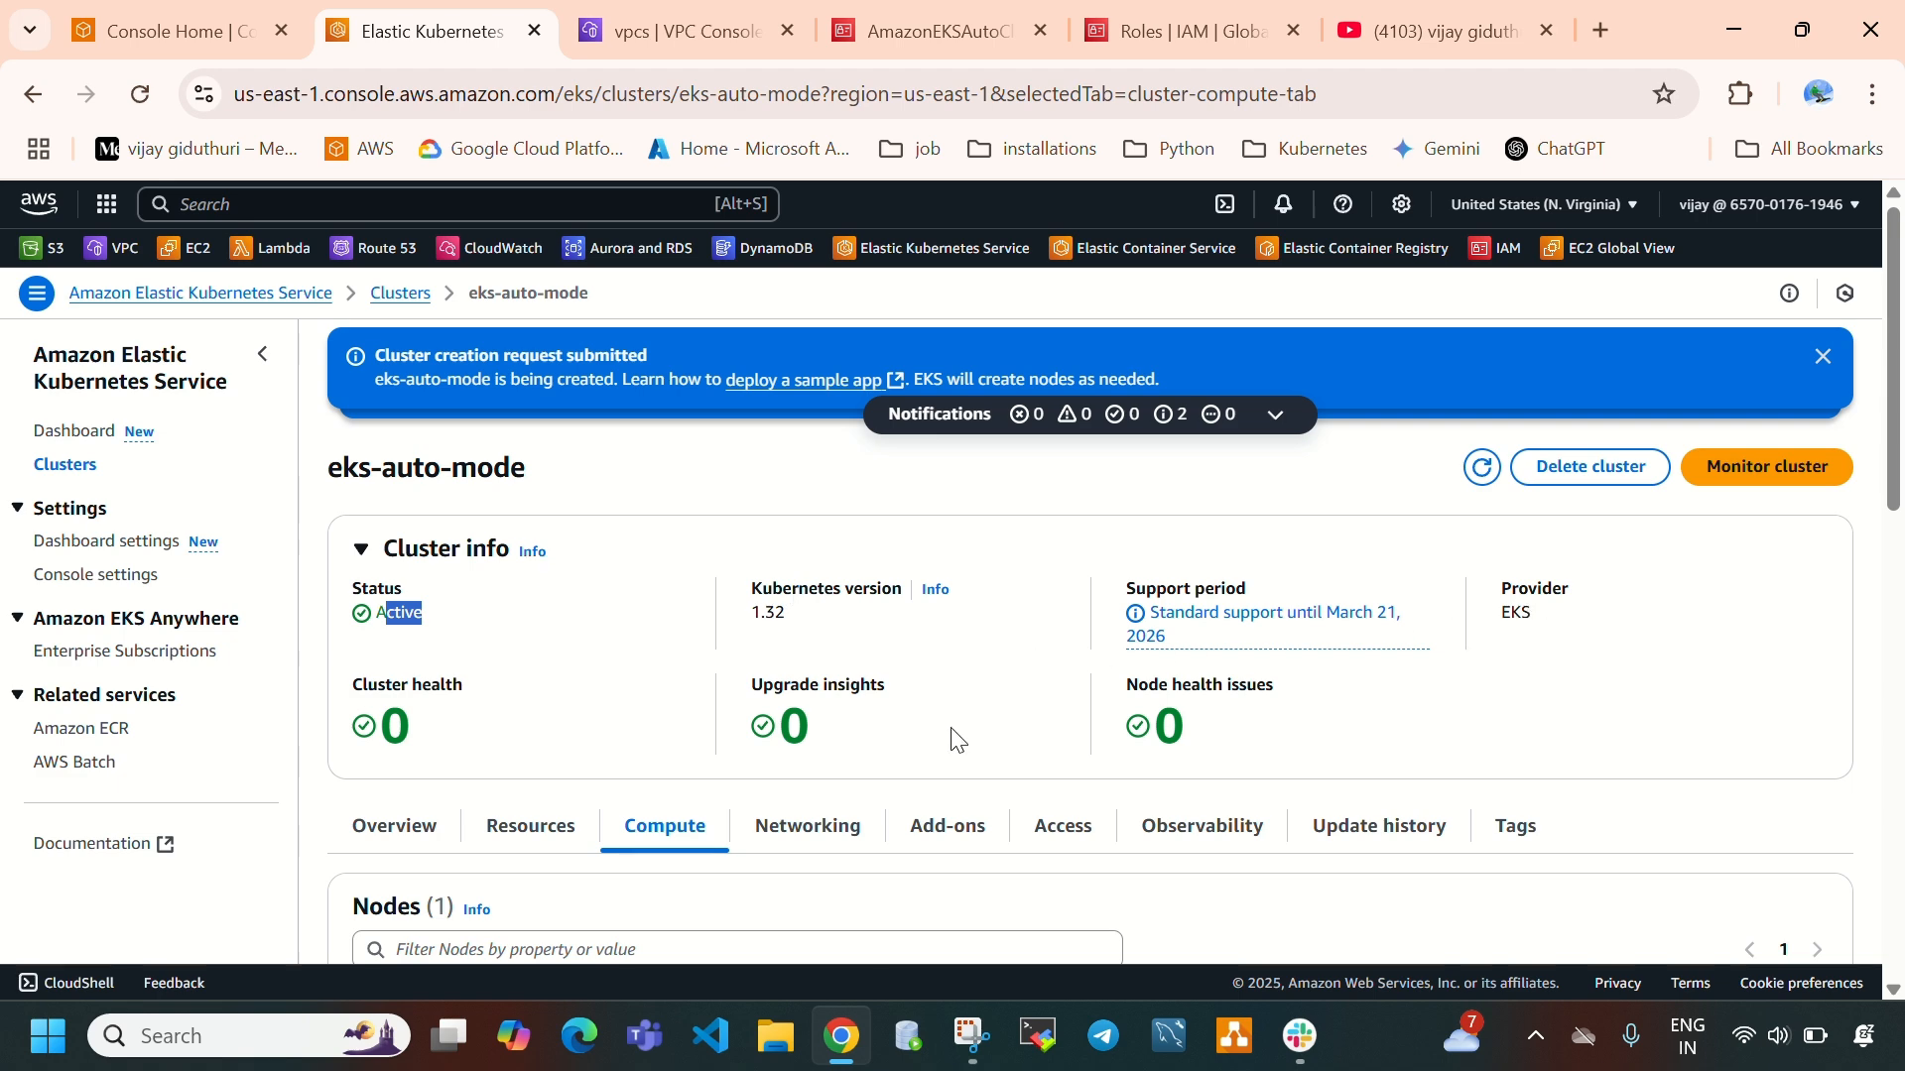
# Examine the cluster's overview details, including its creation time, API server endpoint, cluster IAM role and certificate authority
pyautogui.scroll(-3, 956, 739)
pyautogui.click(397, 541)
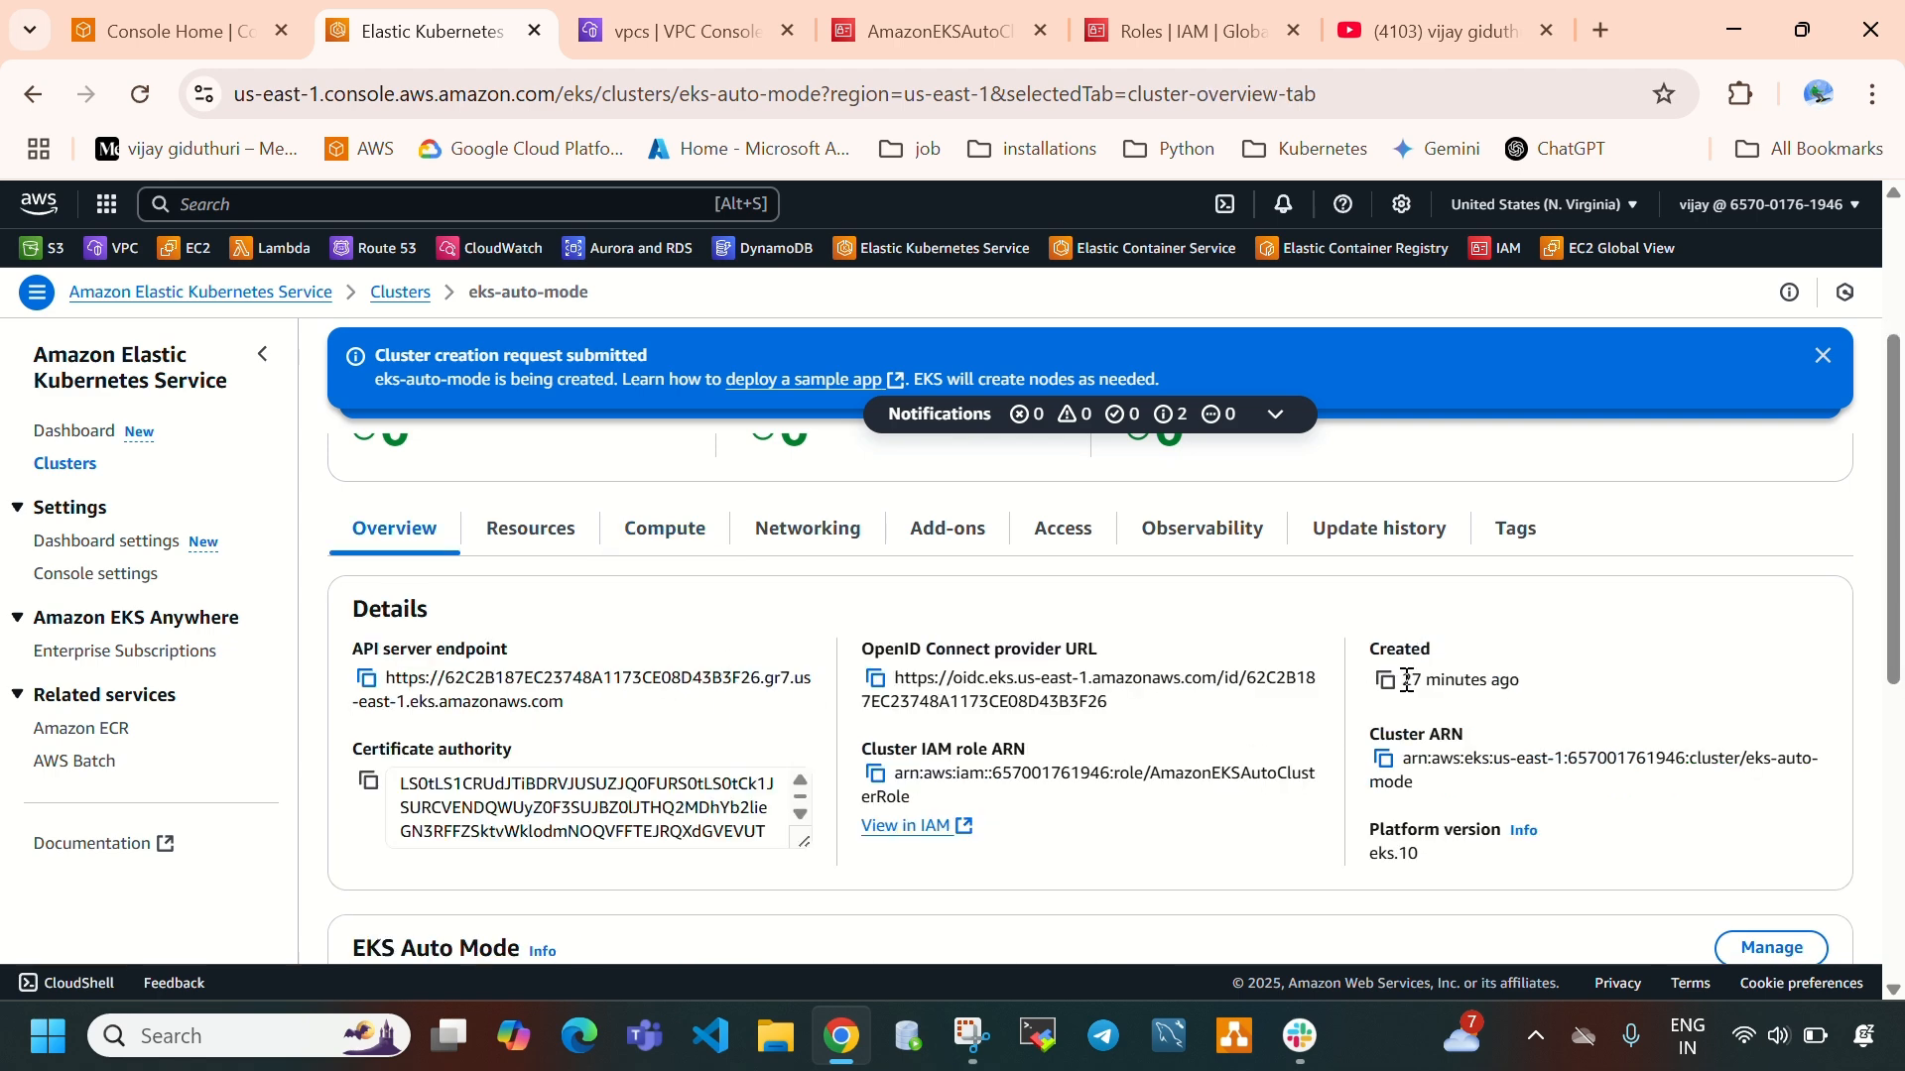
pyautogui.moveTo(1405, 680); pyautogui.dragTo(1533, 681)
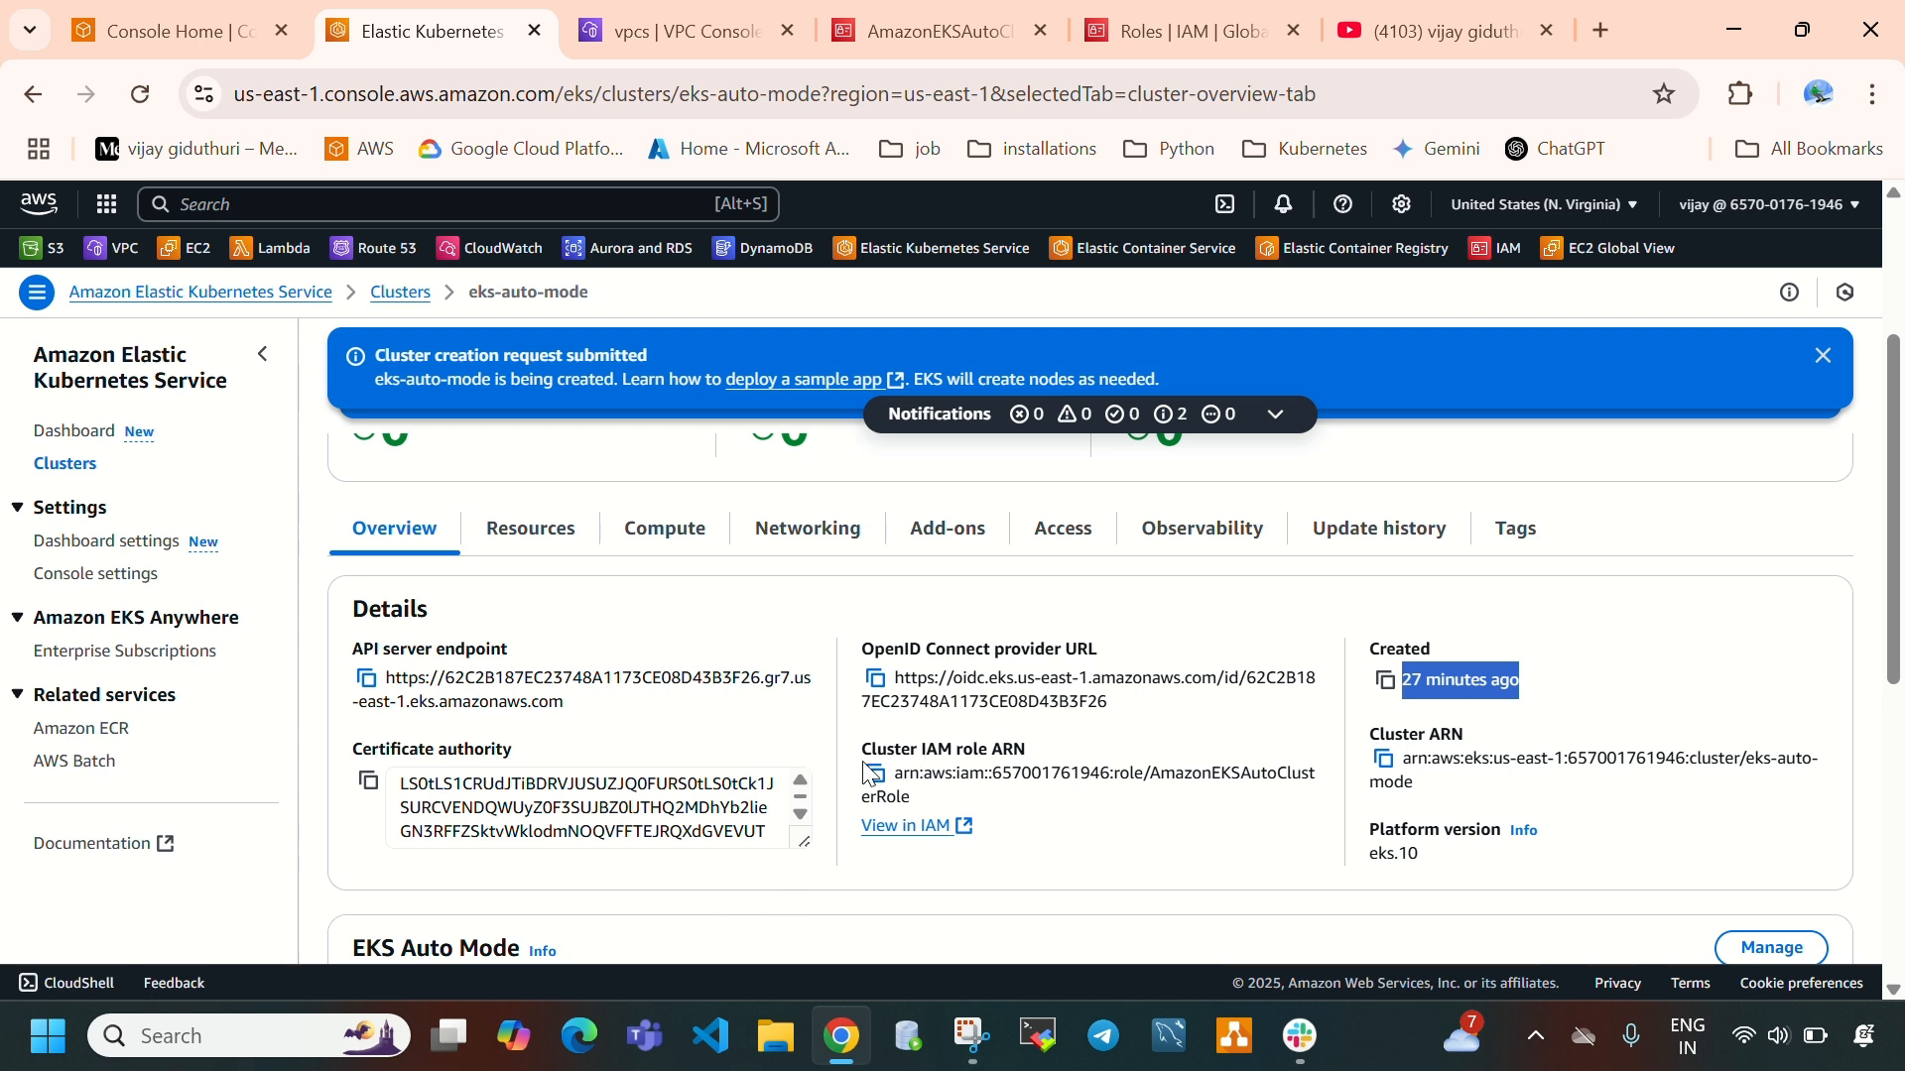
pyautogui.click(359, 647)
pyautogui.moveTo(365, 650); pyautogui.dragTo(510, 650)
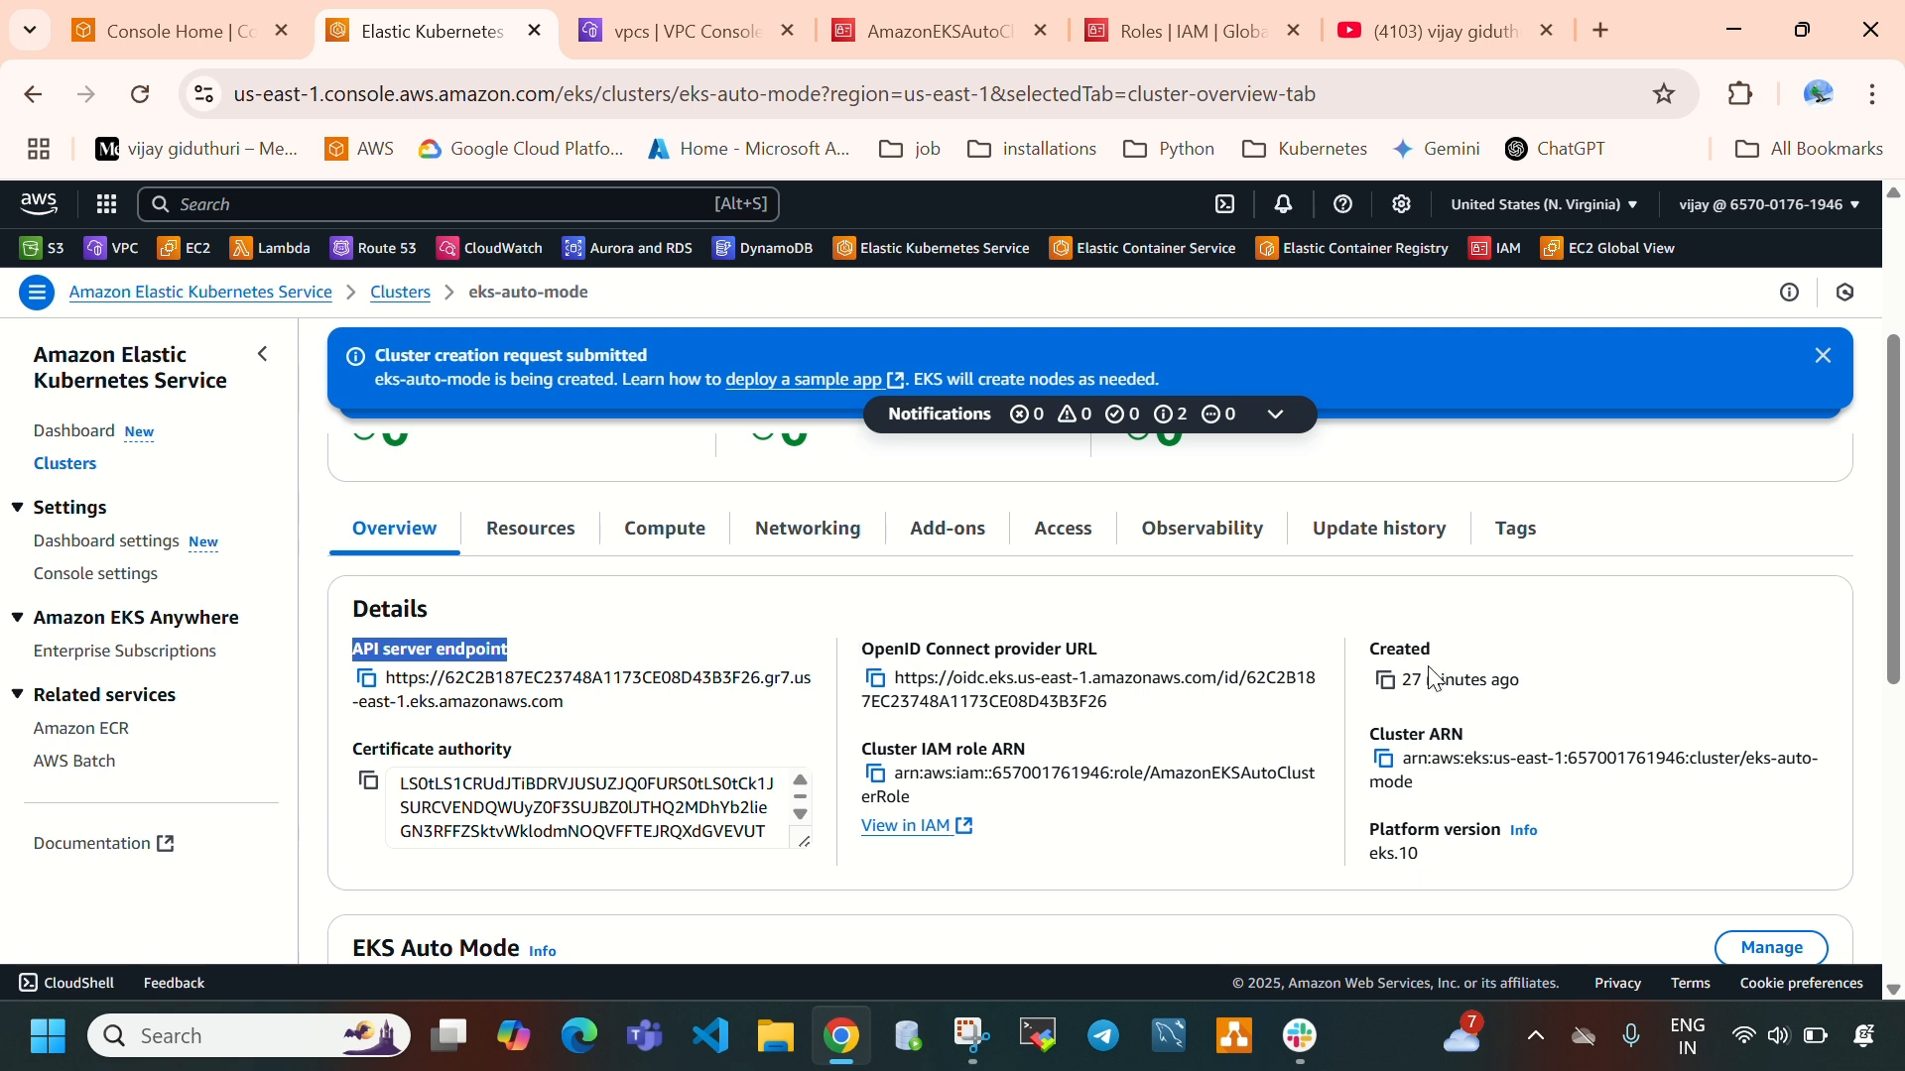
pyautogui.moveTo(1407, 679); pyautogui.dragTo(1542, 682)
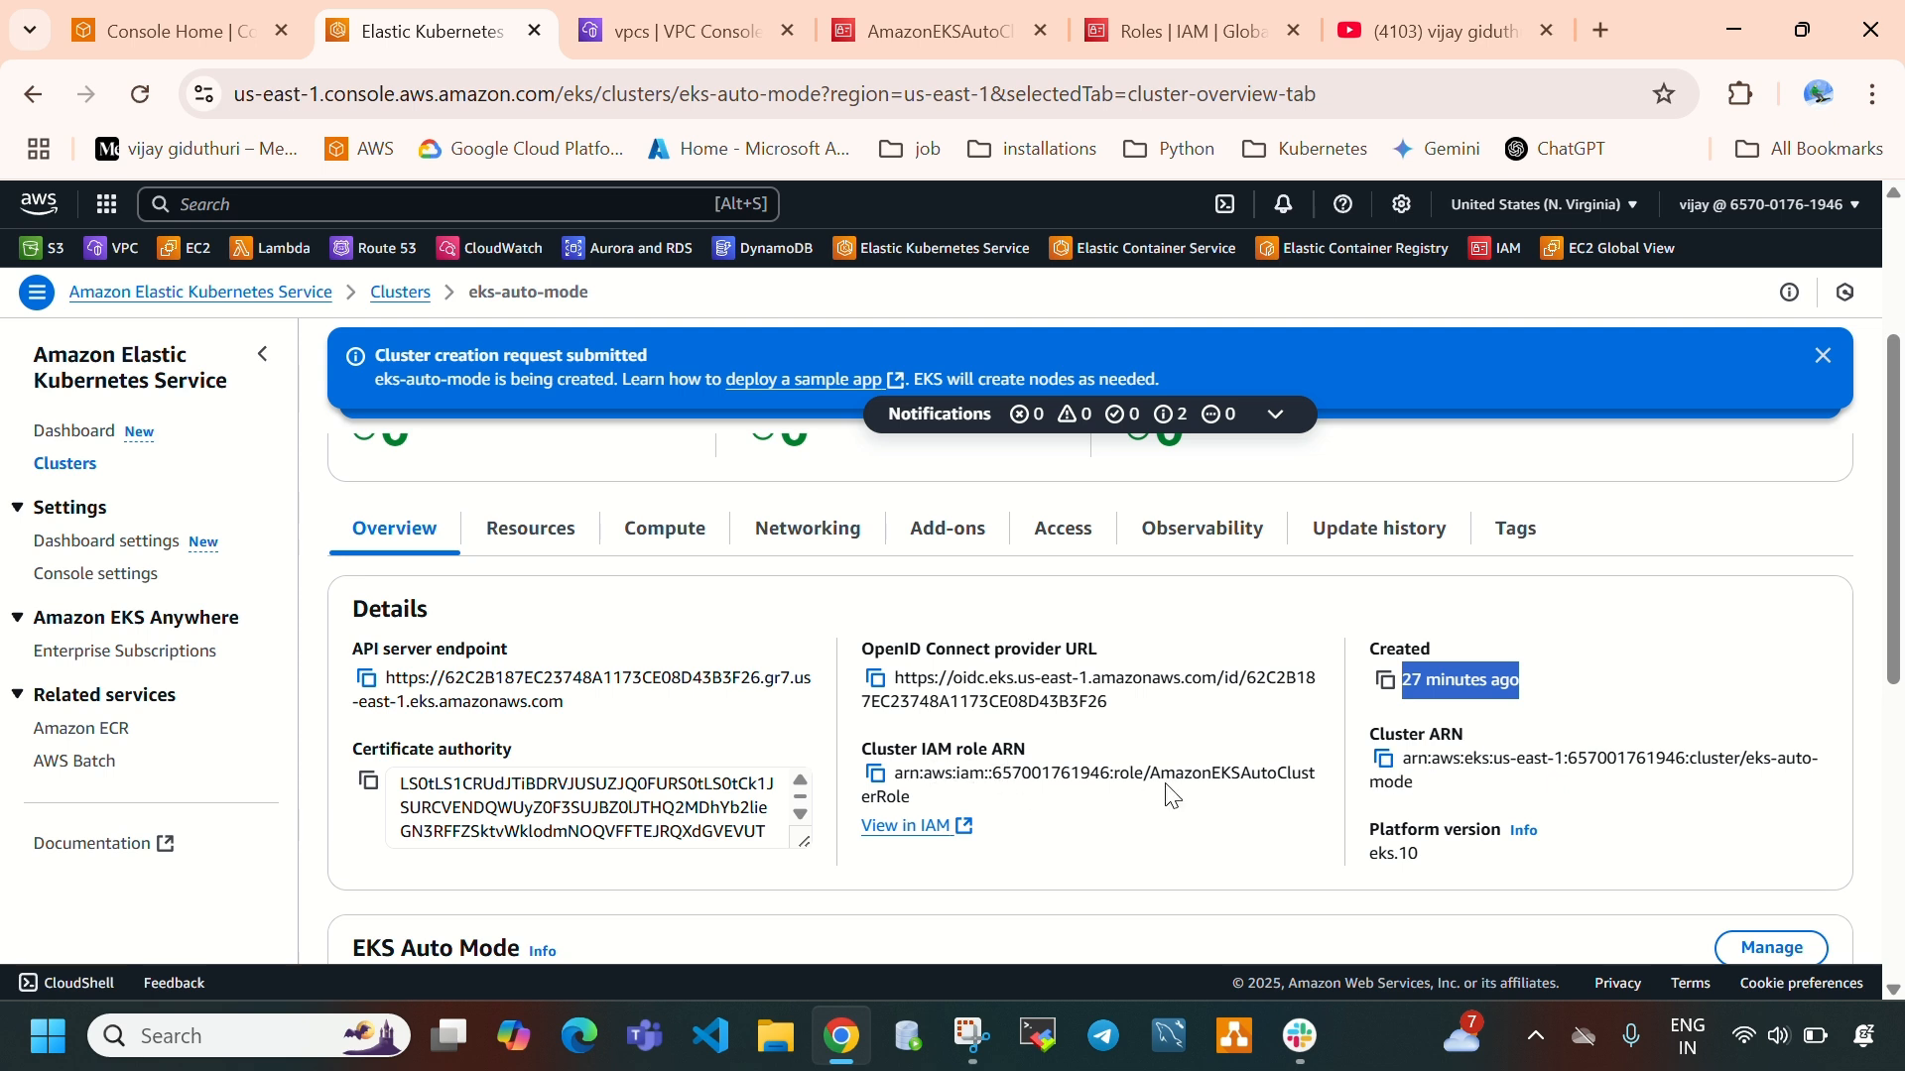
pyautogui.moveTo(1146, 775); pyautogui.dragTo(1197, 792)
pyautogui.scroll(-1, 611, 801)
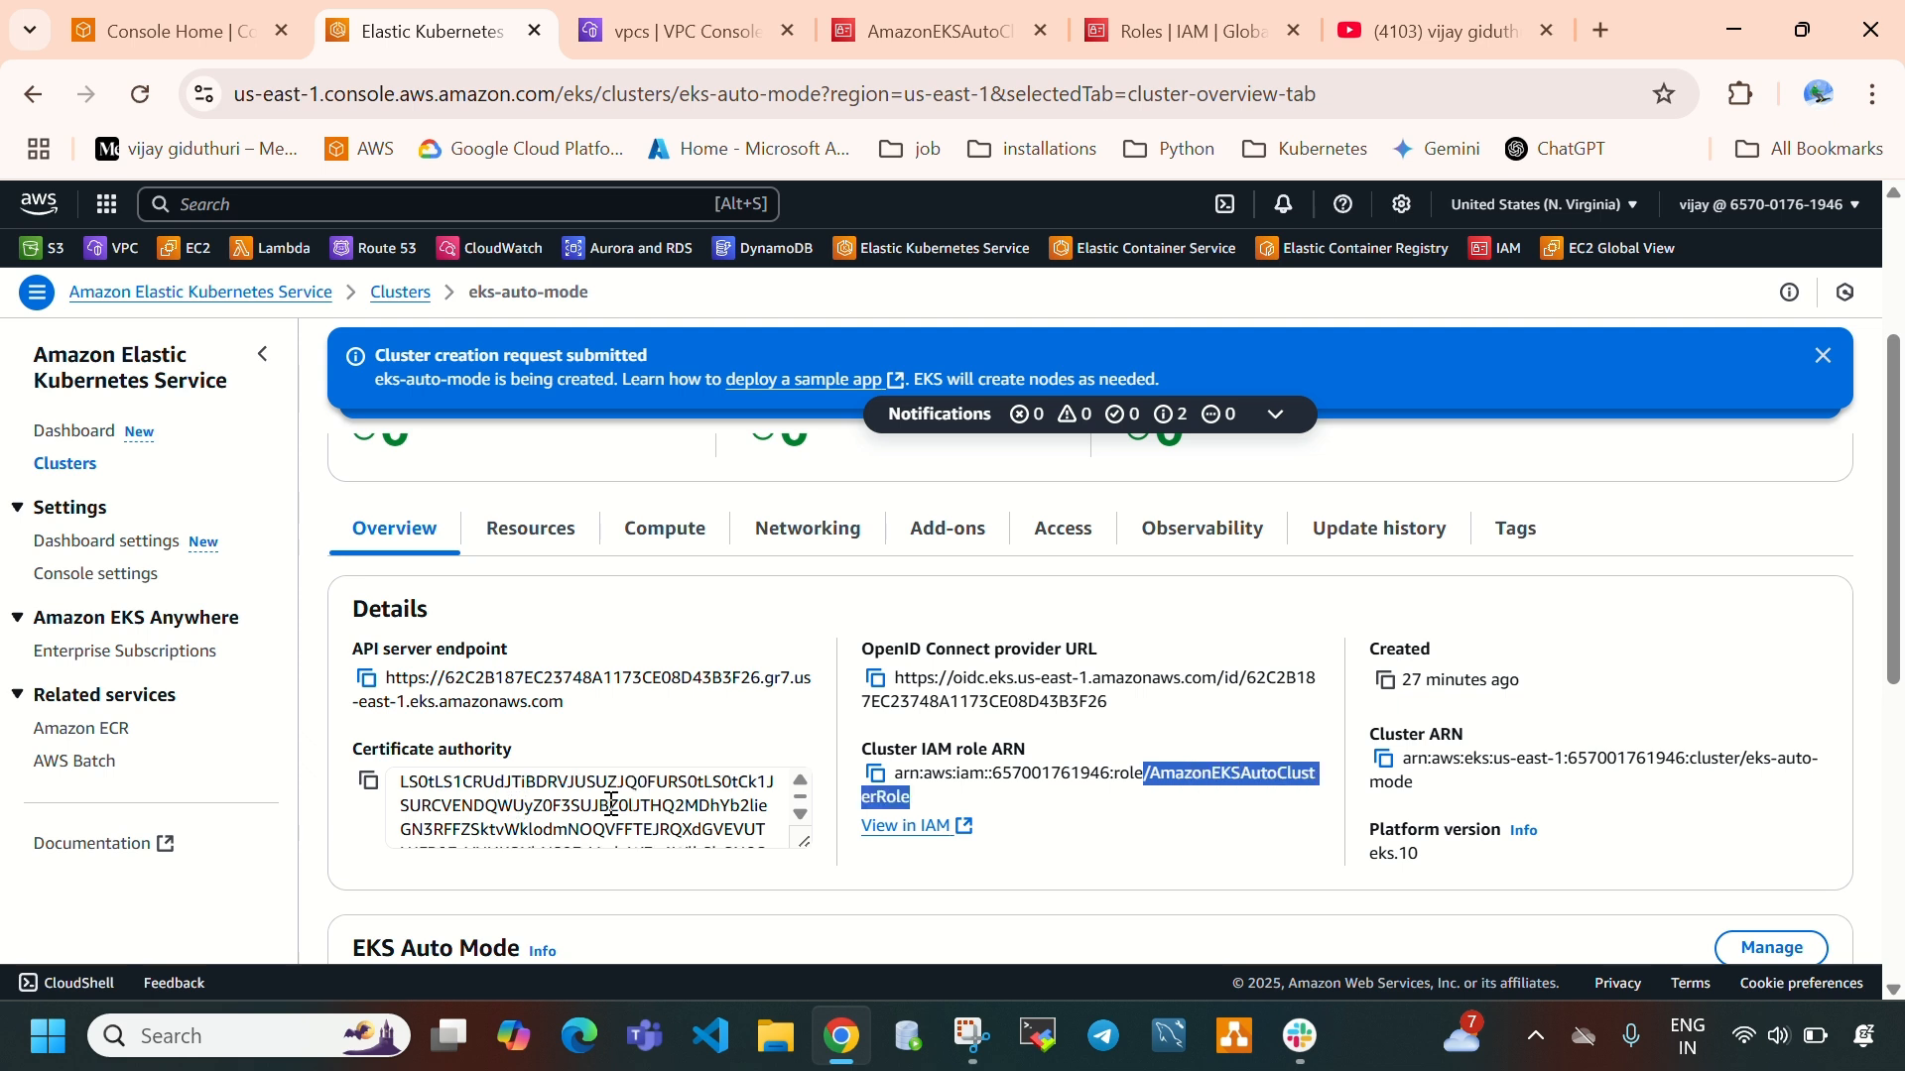
pyautogui.scroll(-3, 611, 802)
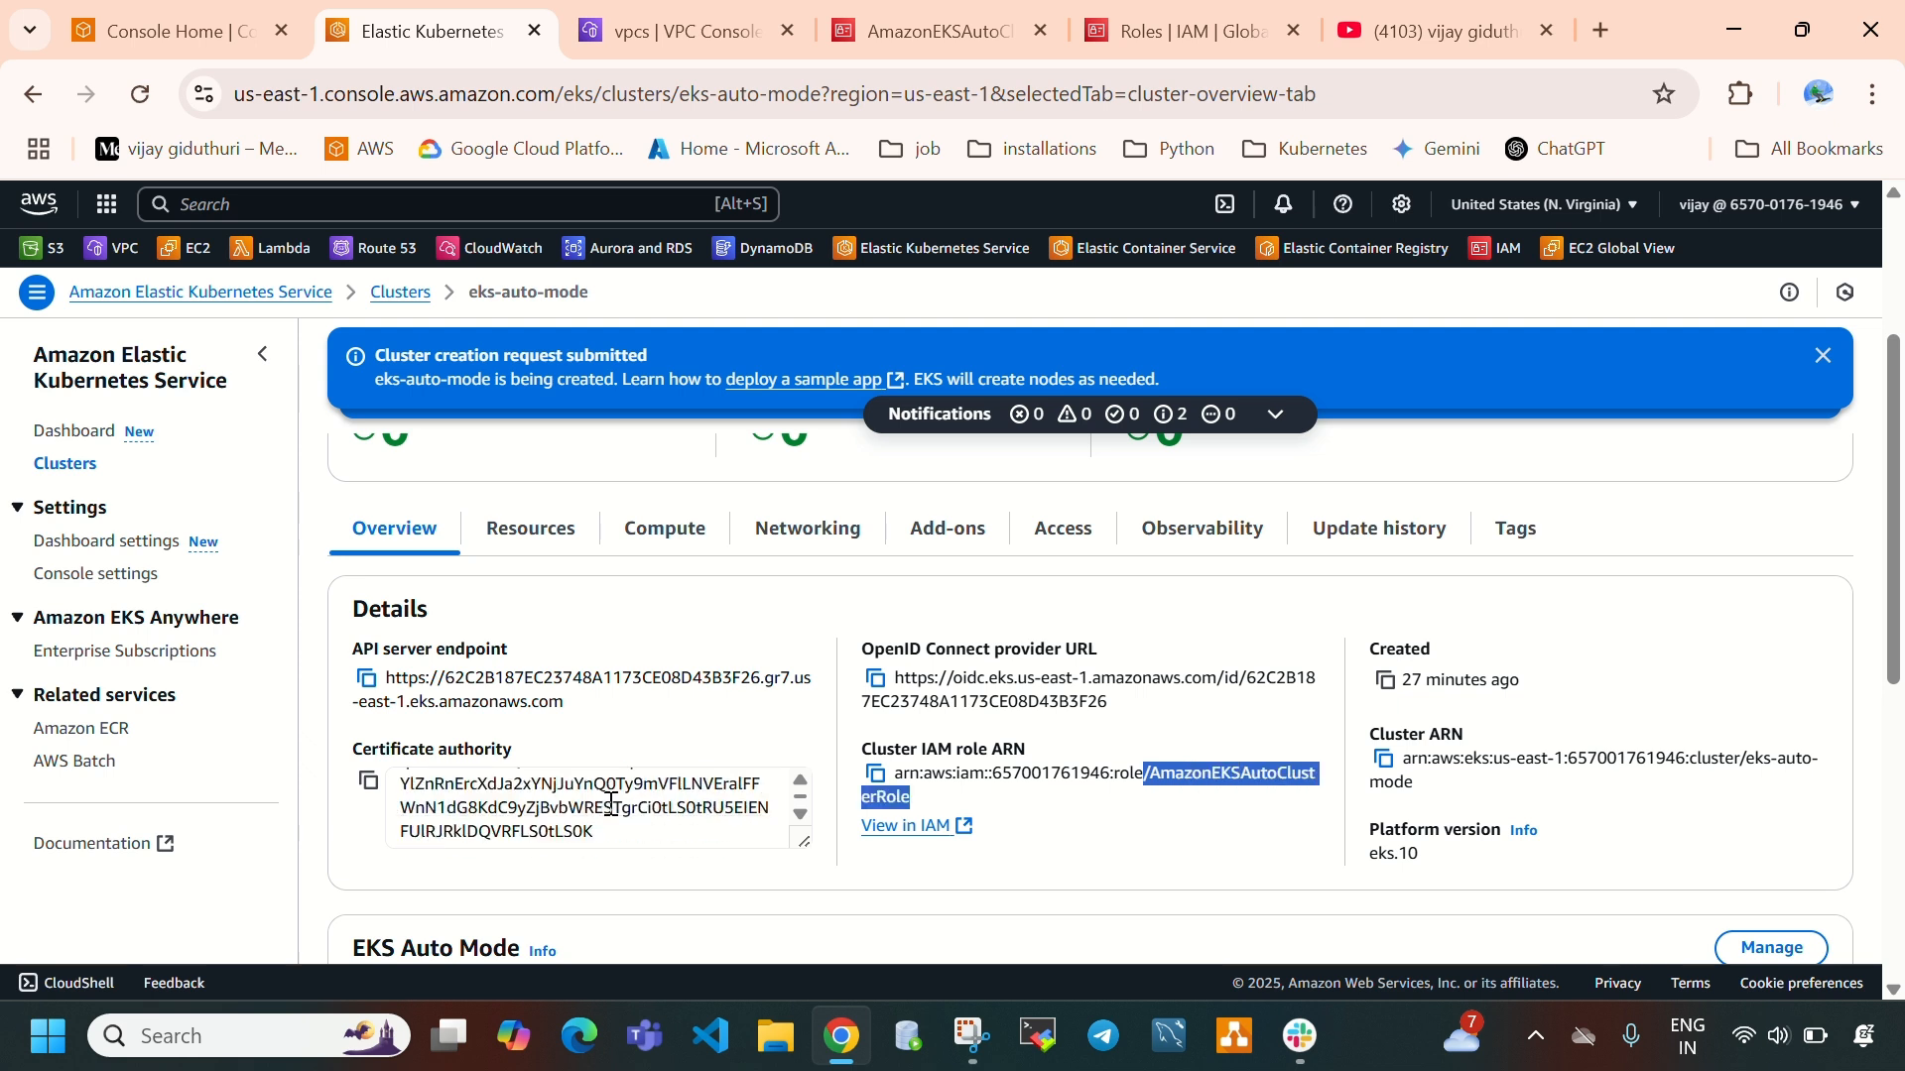
pyautogui.click(678, 565)
pyautogui.scroll(3, 640, 771)
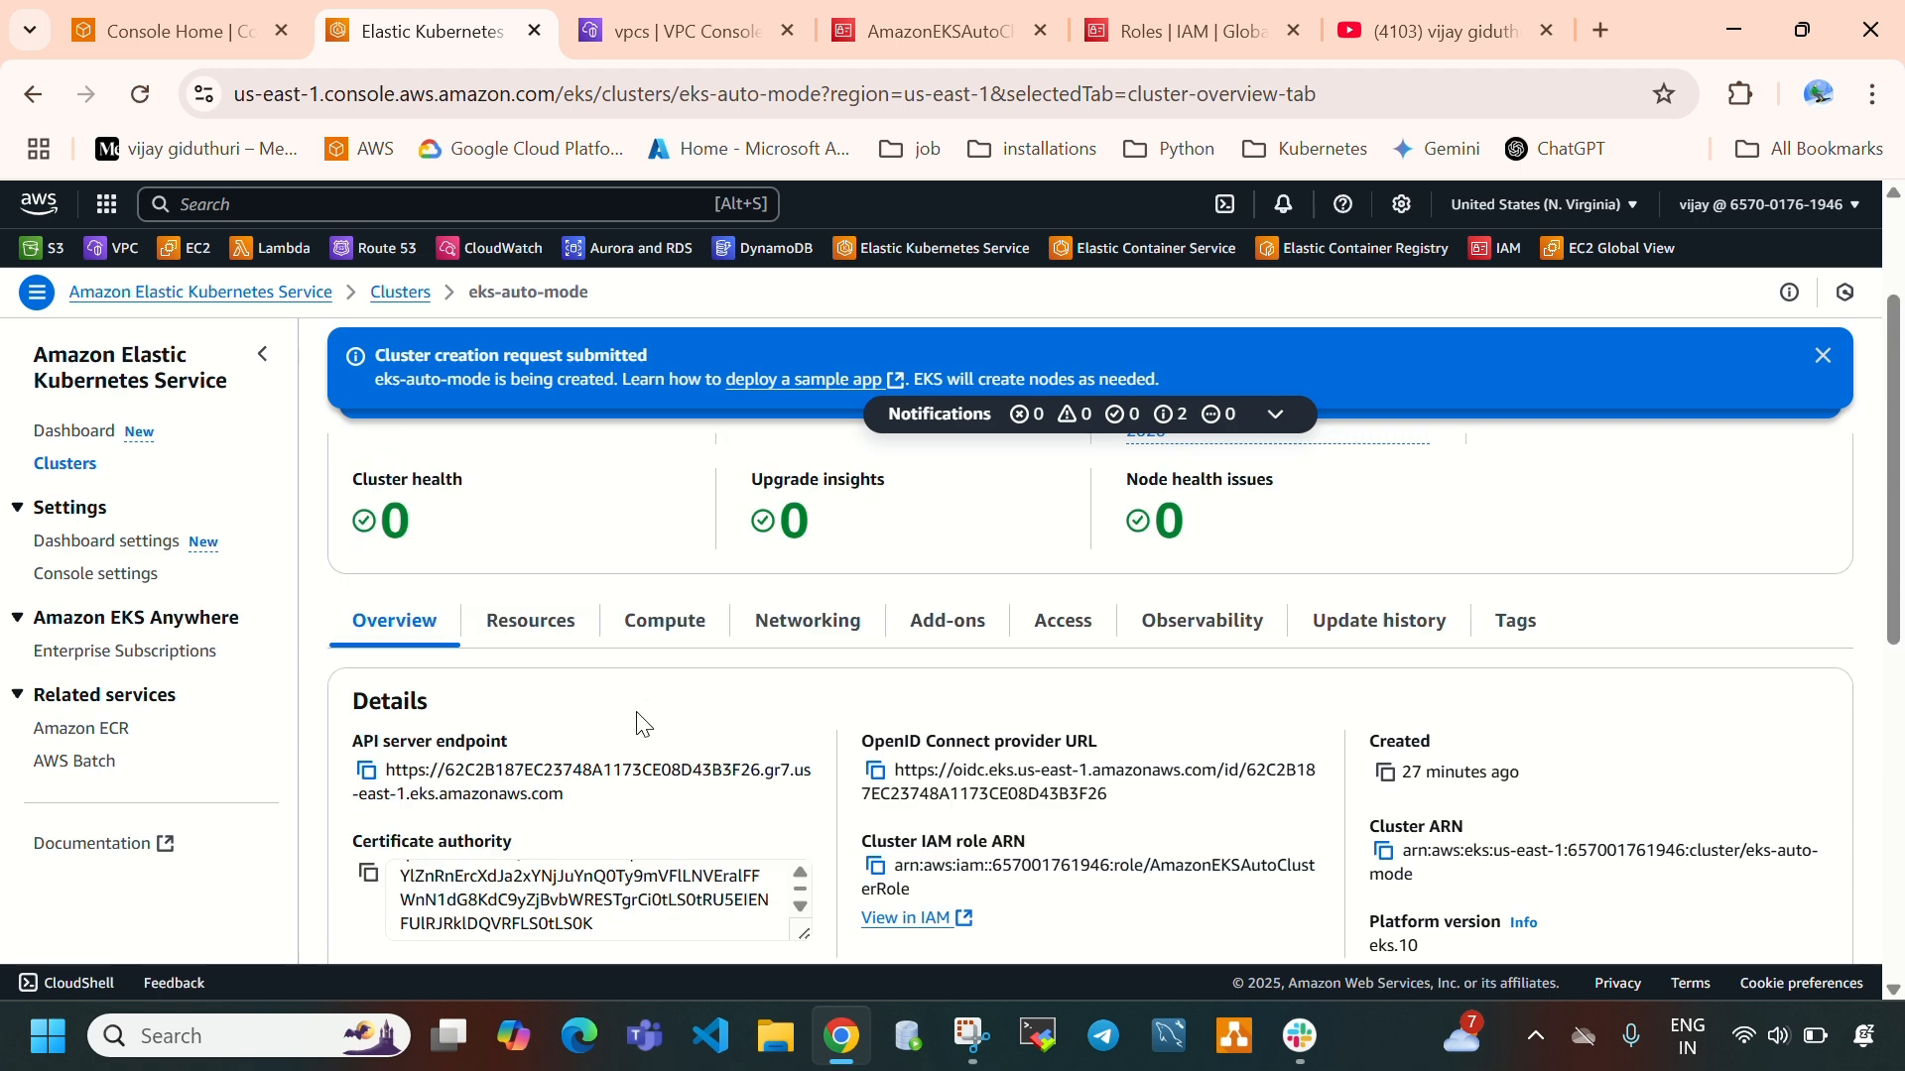
# Examine the cluster's compute resources, including its nodes, built-in node pools and node groups, and return to the overview
pyautogui.click(660, 683)
pyautogui.scroll(-3, 692, 733)
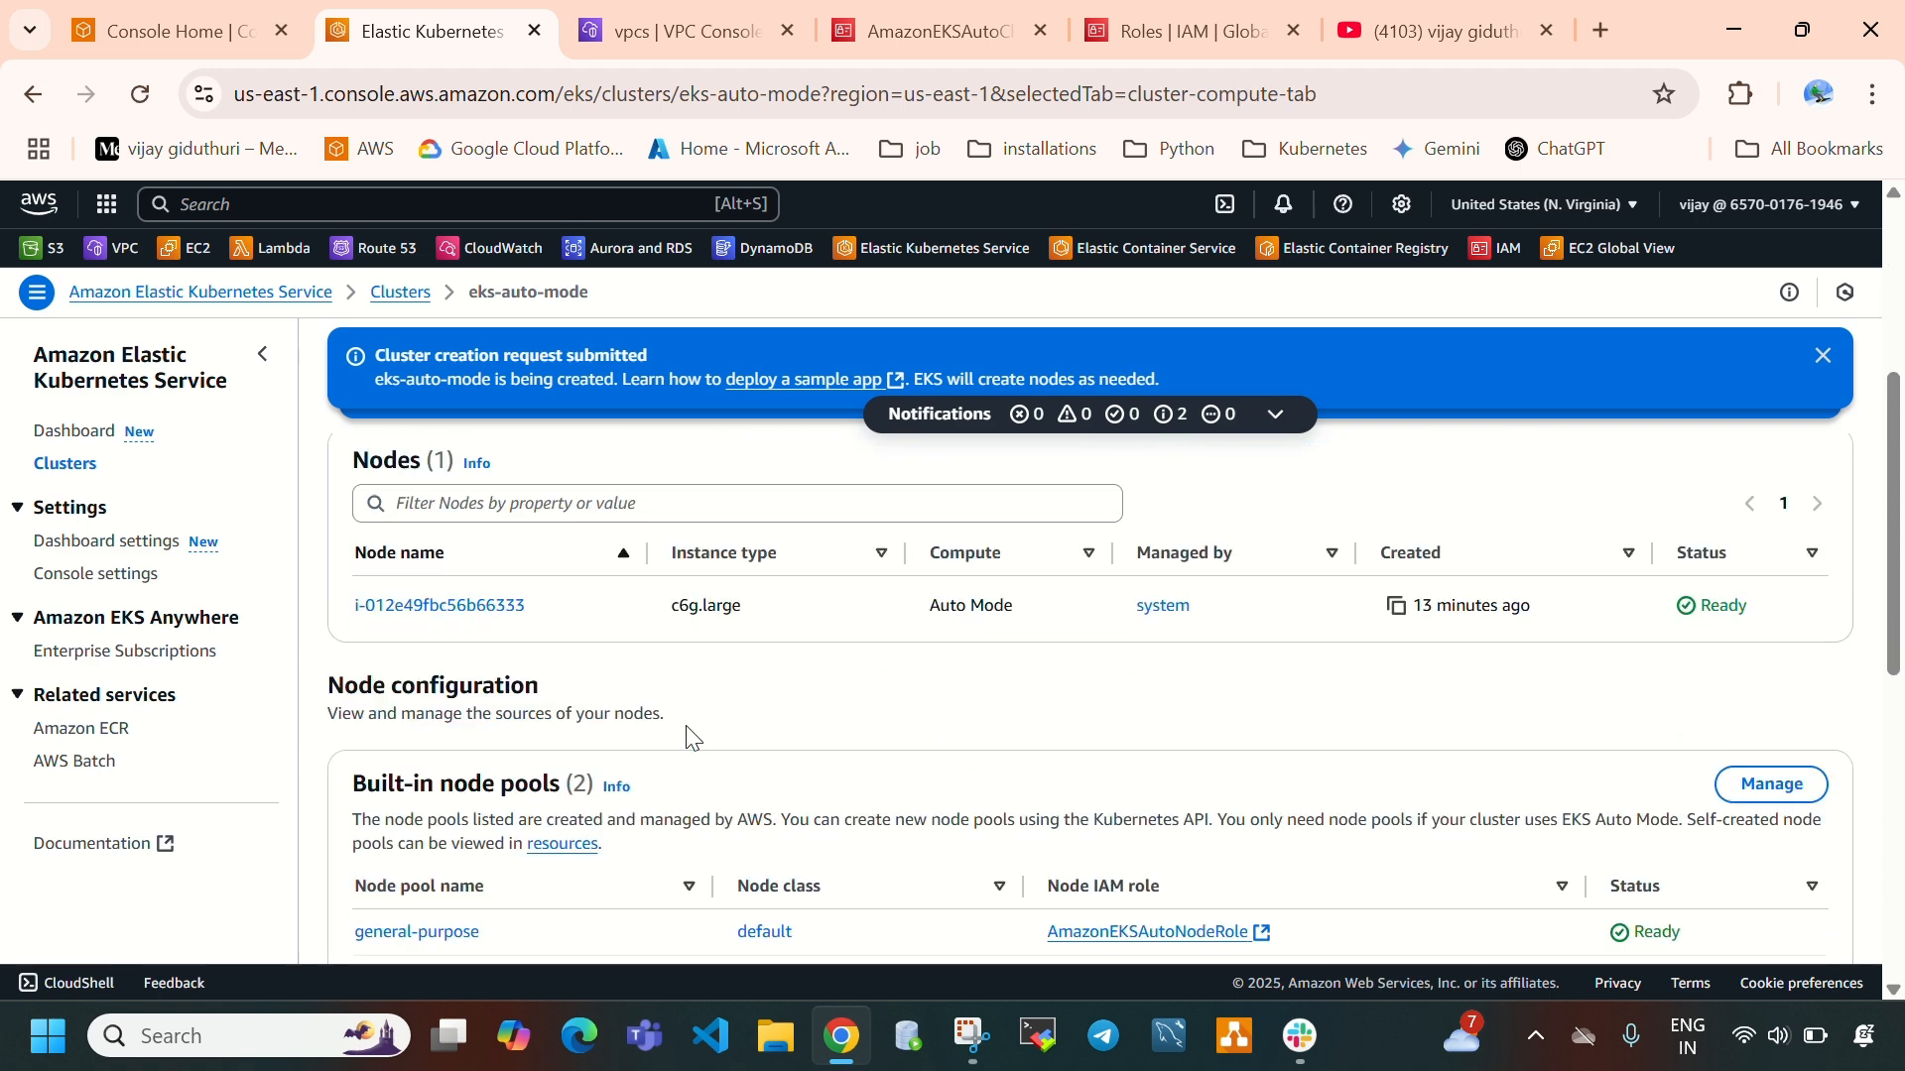
pyautogui.scroll(-3, 790, 739)
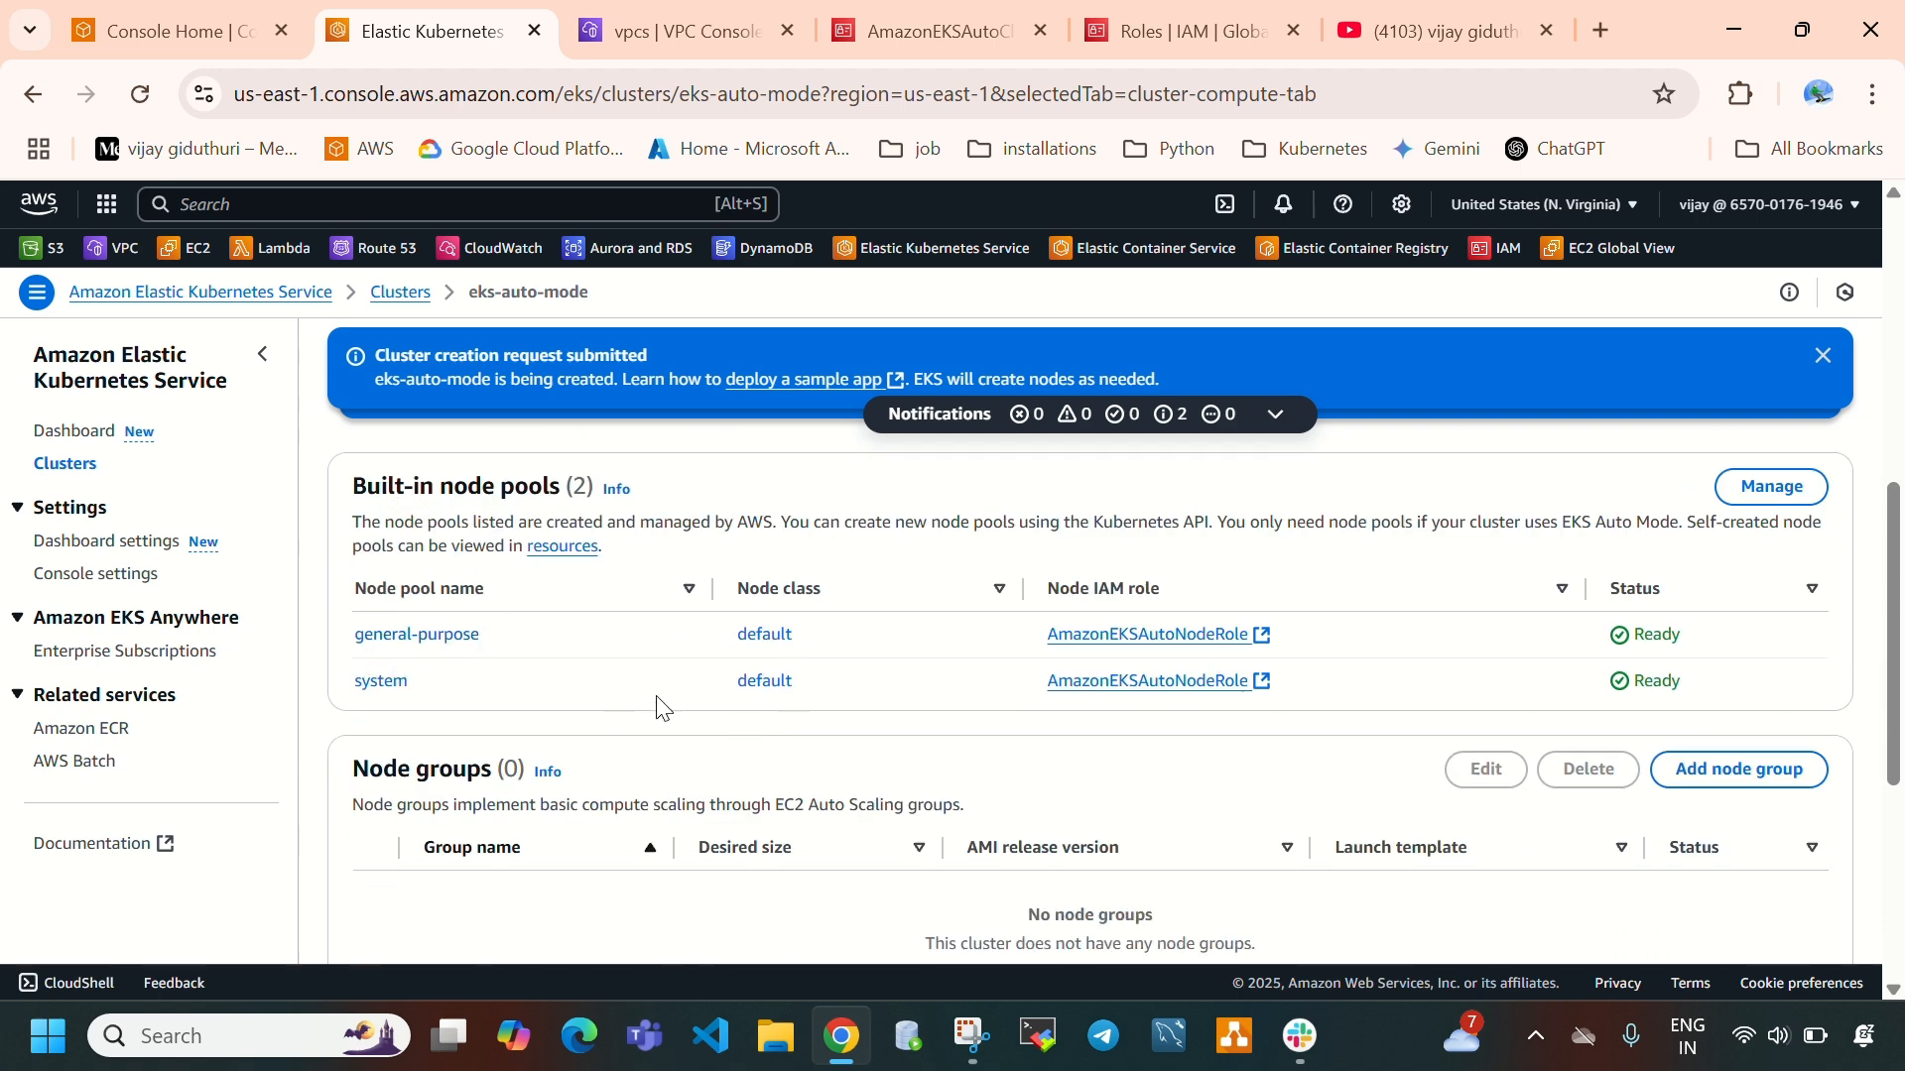
pyautogui.scroll(3, 664, 707)
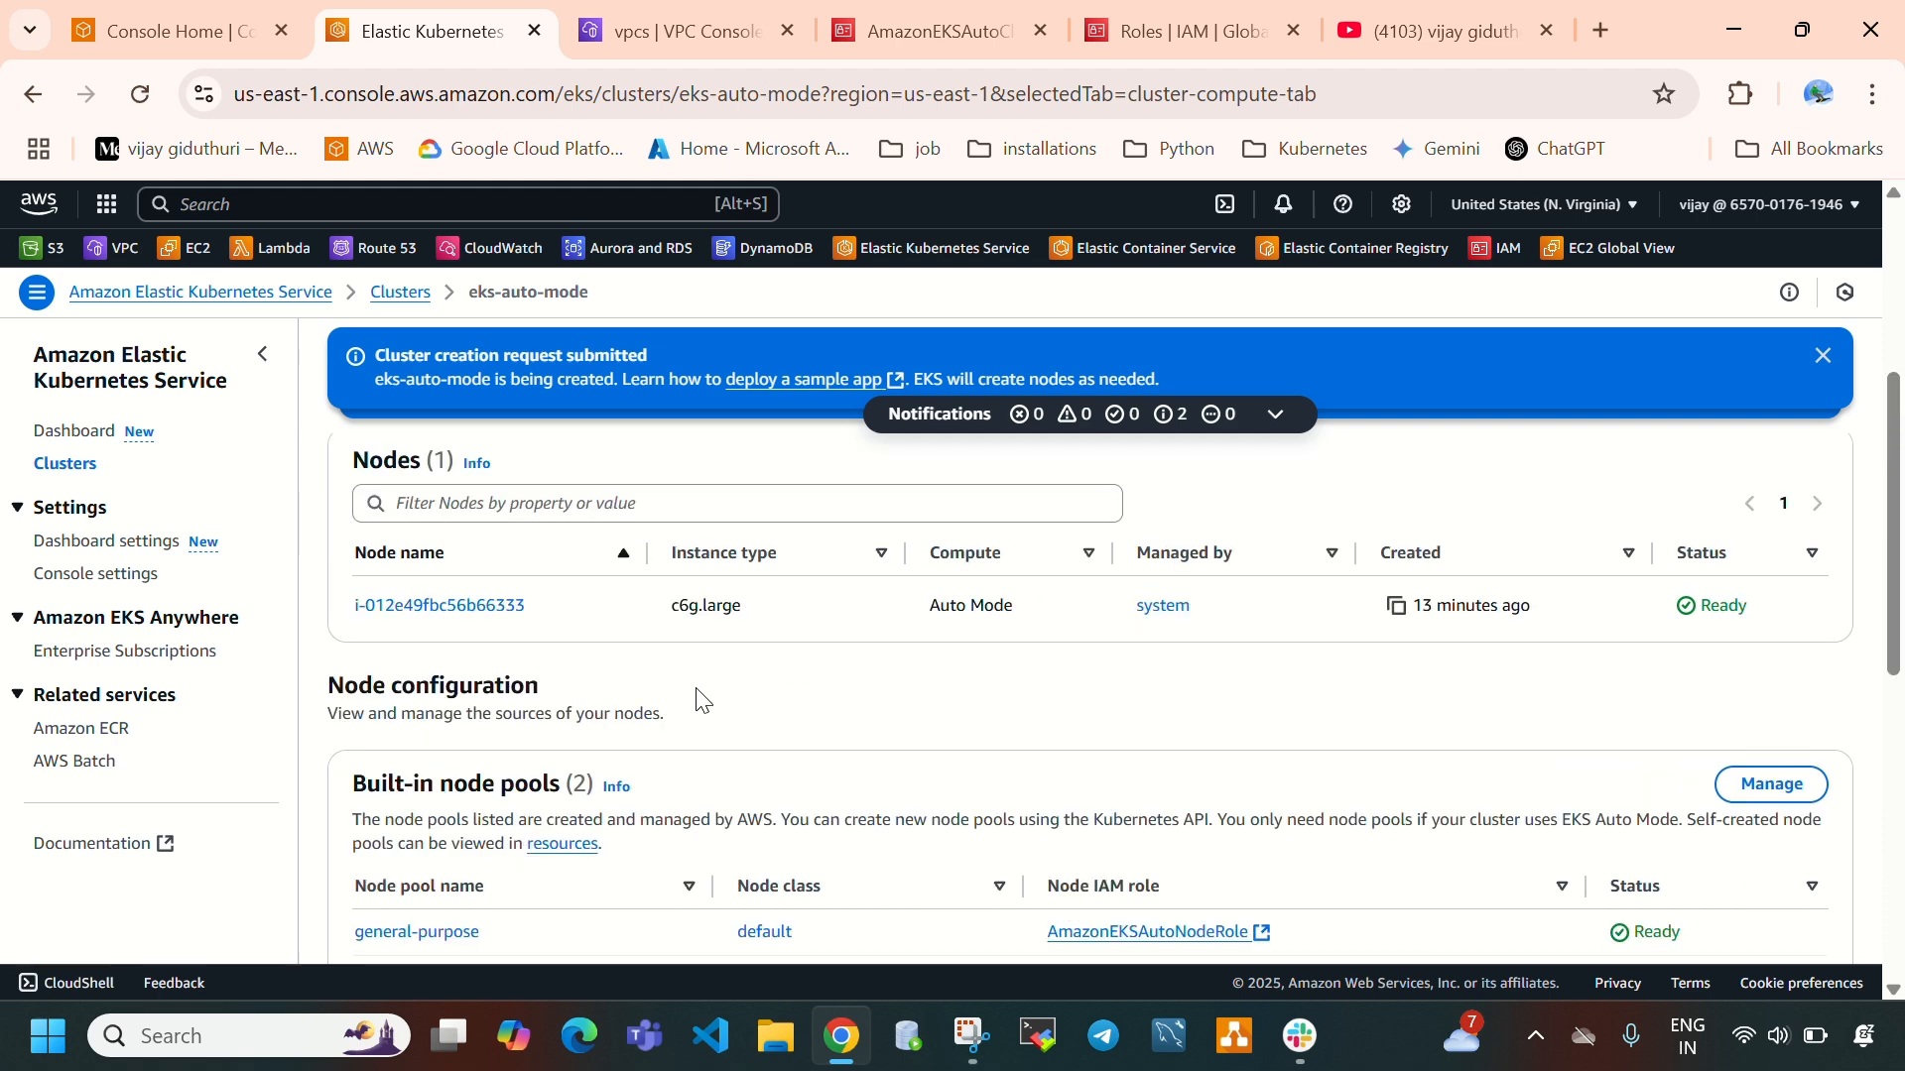
pyautogui.scroll(5, 696, 700)
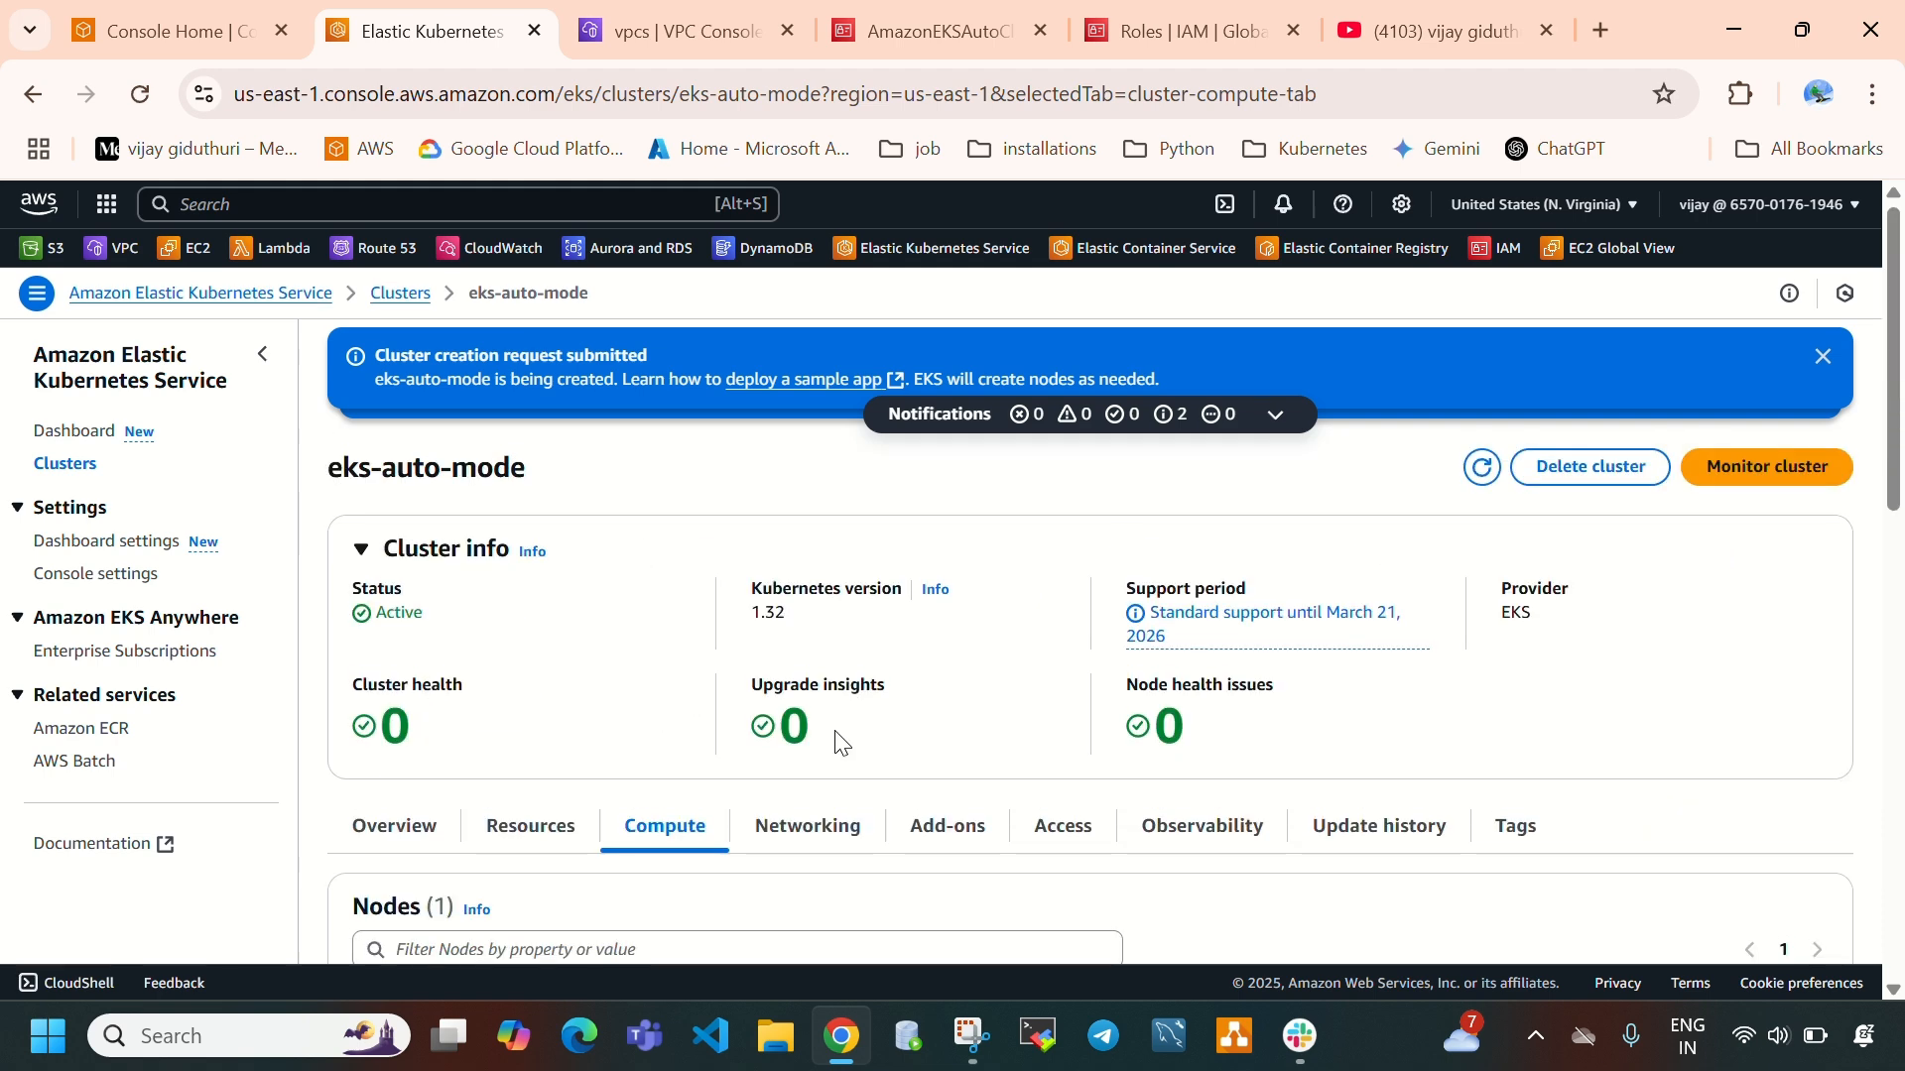
pyautogui.click(429, 840)
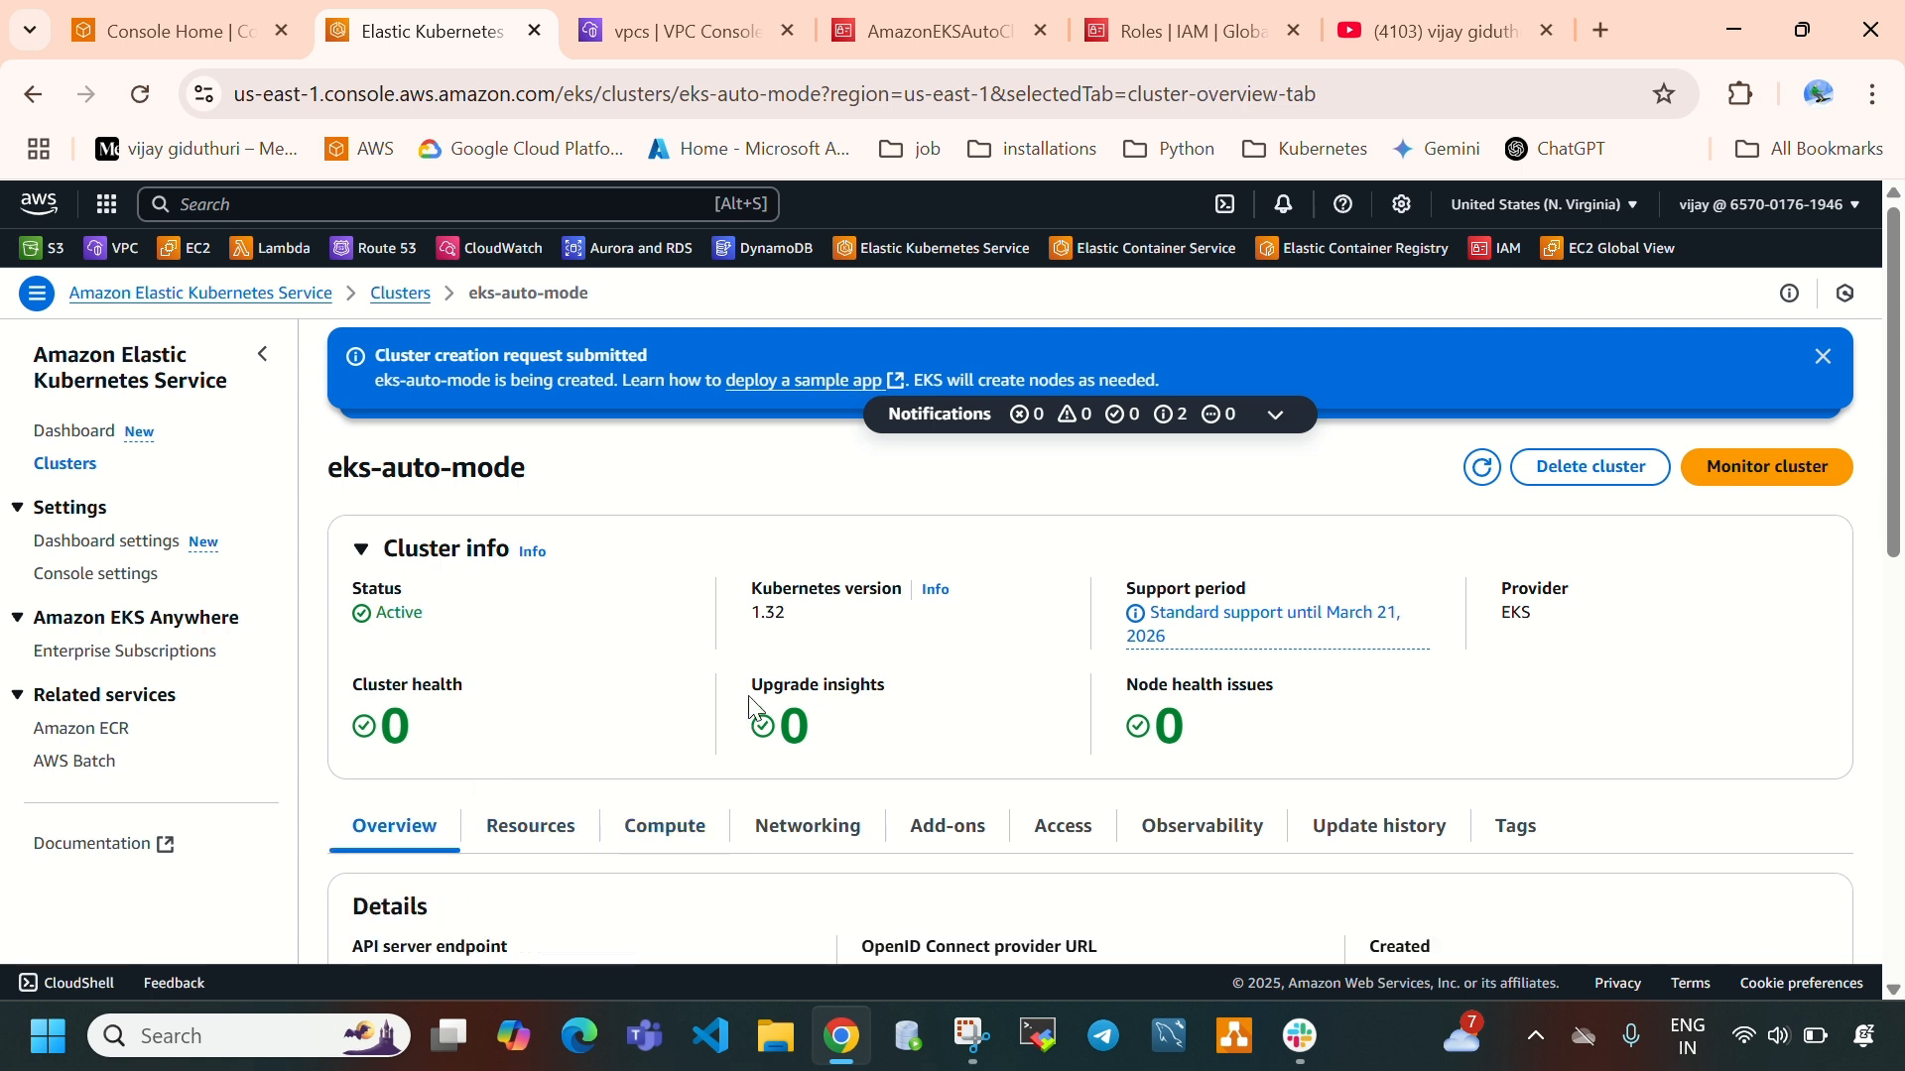
# Open CloudShell and begin an AWS CLI command with "aws eks --region"
pyautogui.click(1226, 203)
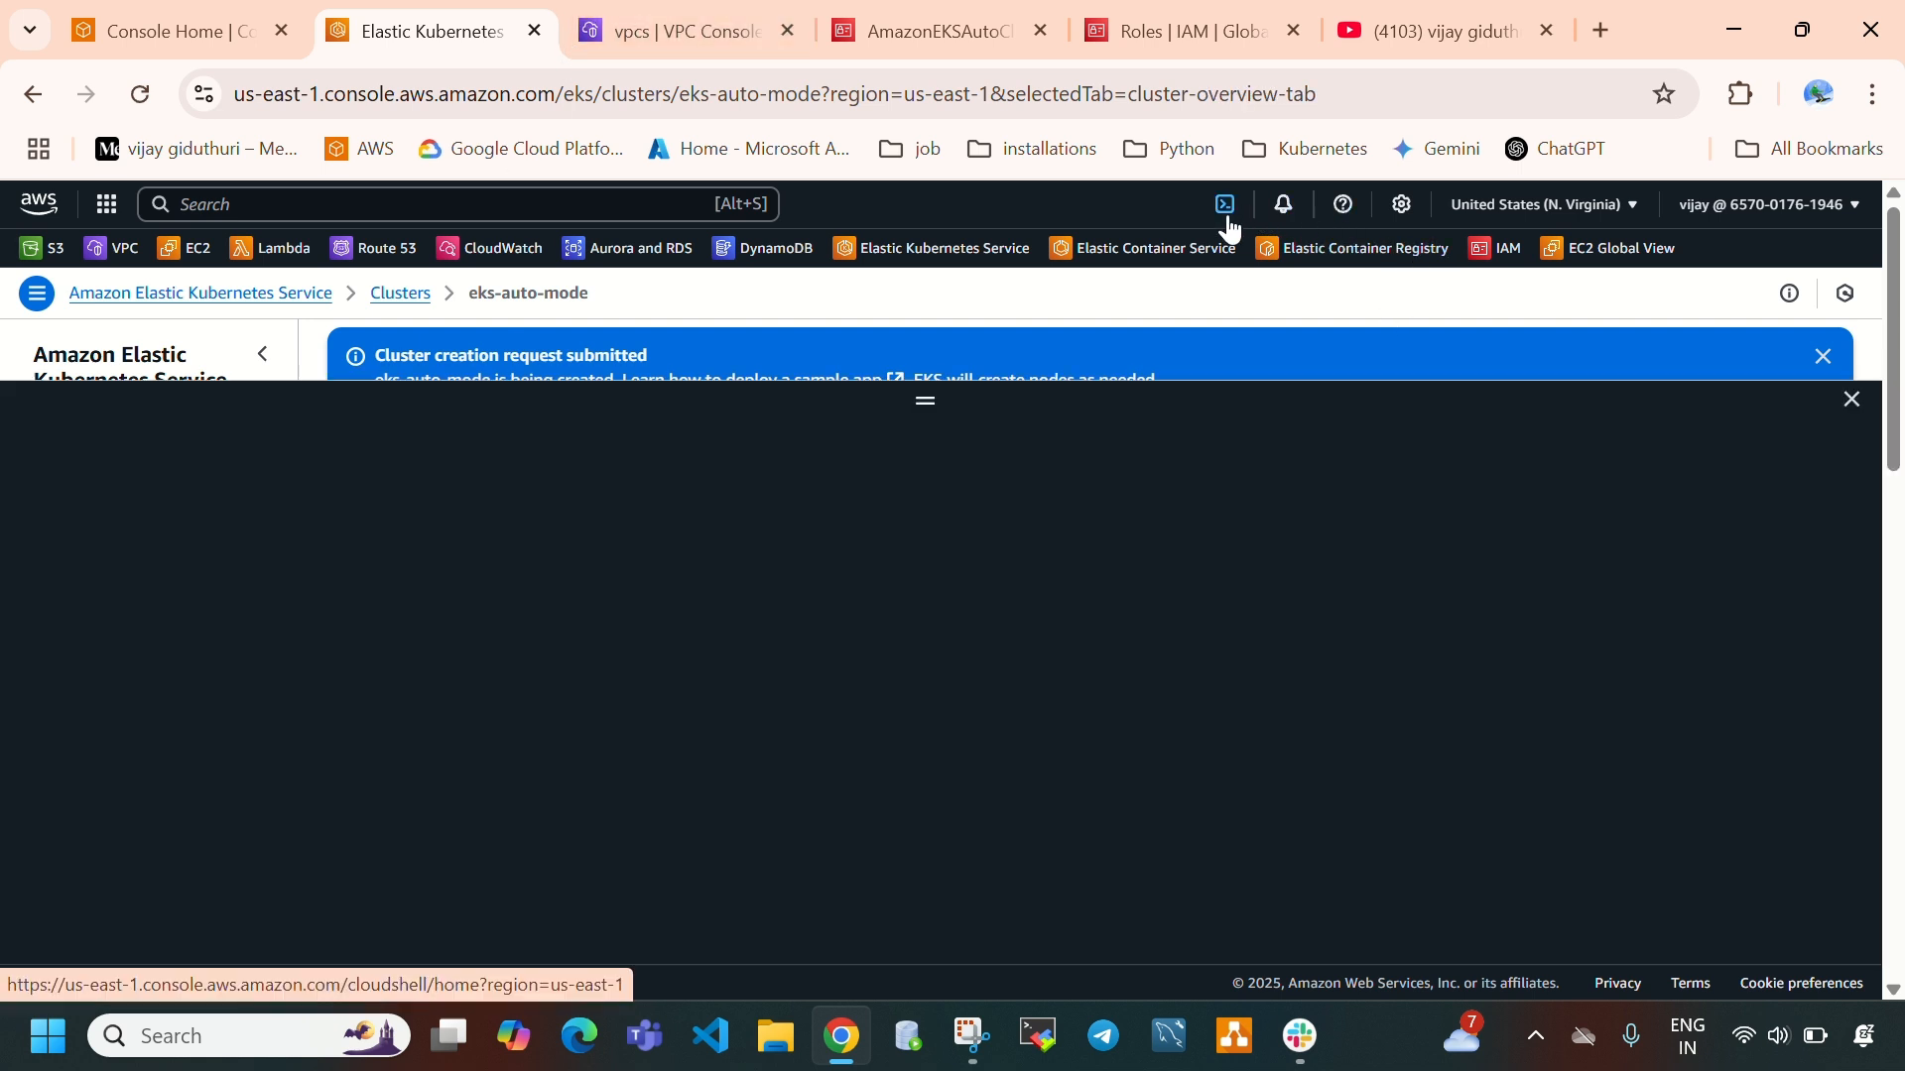
pyautogui.click(829, 673)
pyautogui.press('BackSpace')
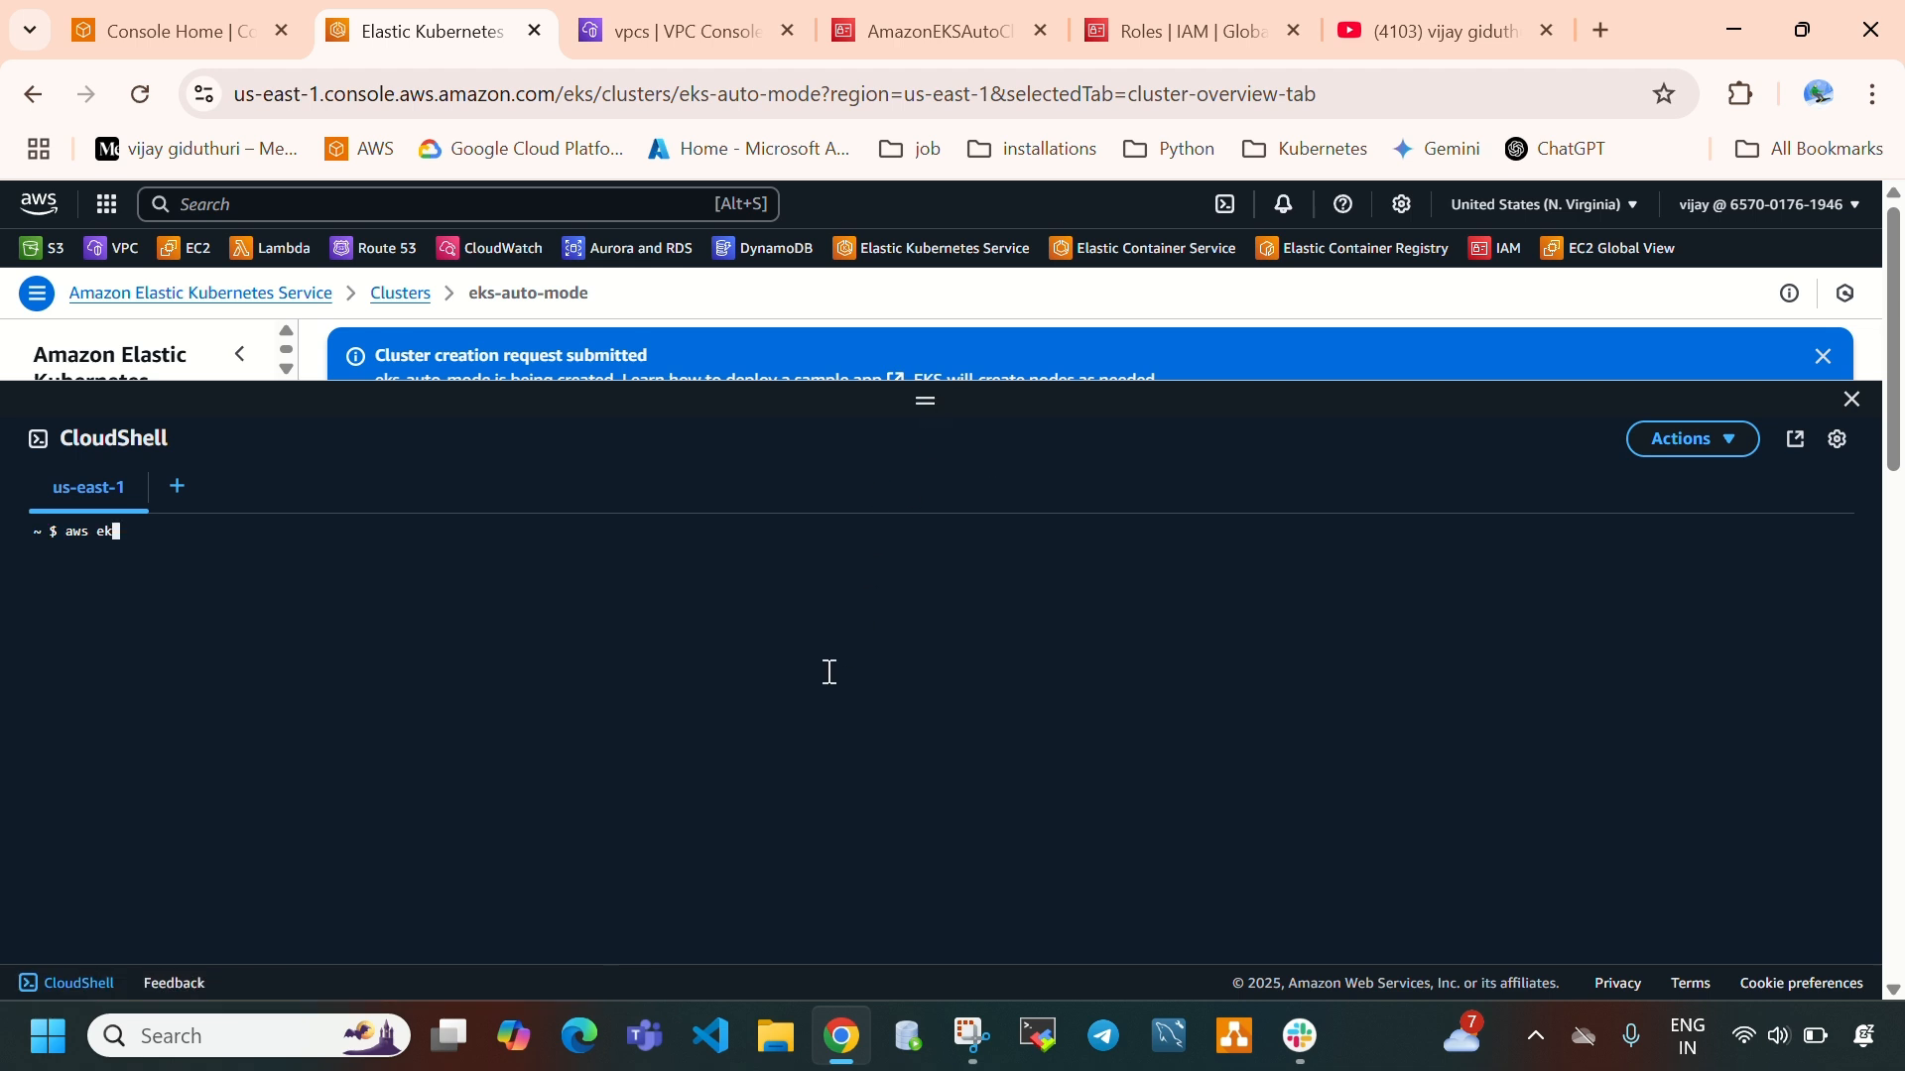
pyautogui.press('BackSpace')
pyautogui.press('BackSpace')
pyautogui.press('BackSpace')
pyautogui.press('BackSpace')
pyautogui.press('BackSpace')
pyautogui.press('BackSpace')
pyautogui.write('aws eks --region')
# Look up the region code, complete the command with "us-east-1 update-kubeconfig --name eks-auto-mode", and run it
pyautogui.moveTo(929, 398); pyautogui.dragTo(932, 662)
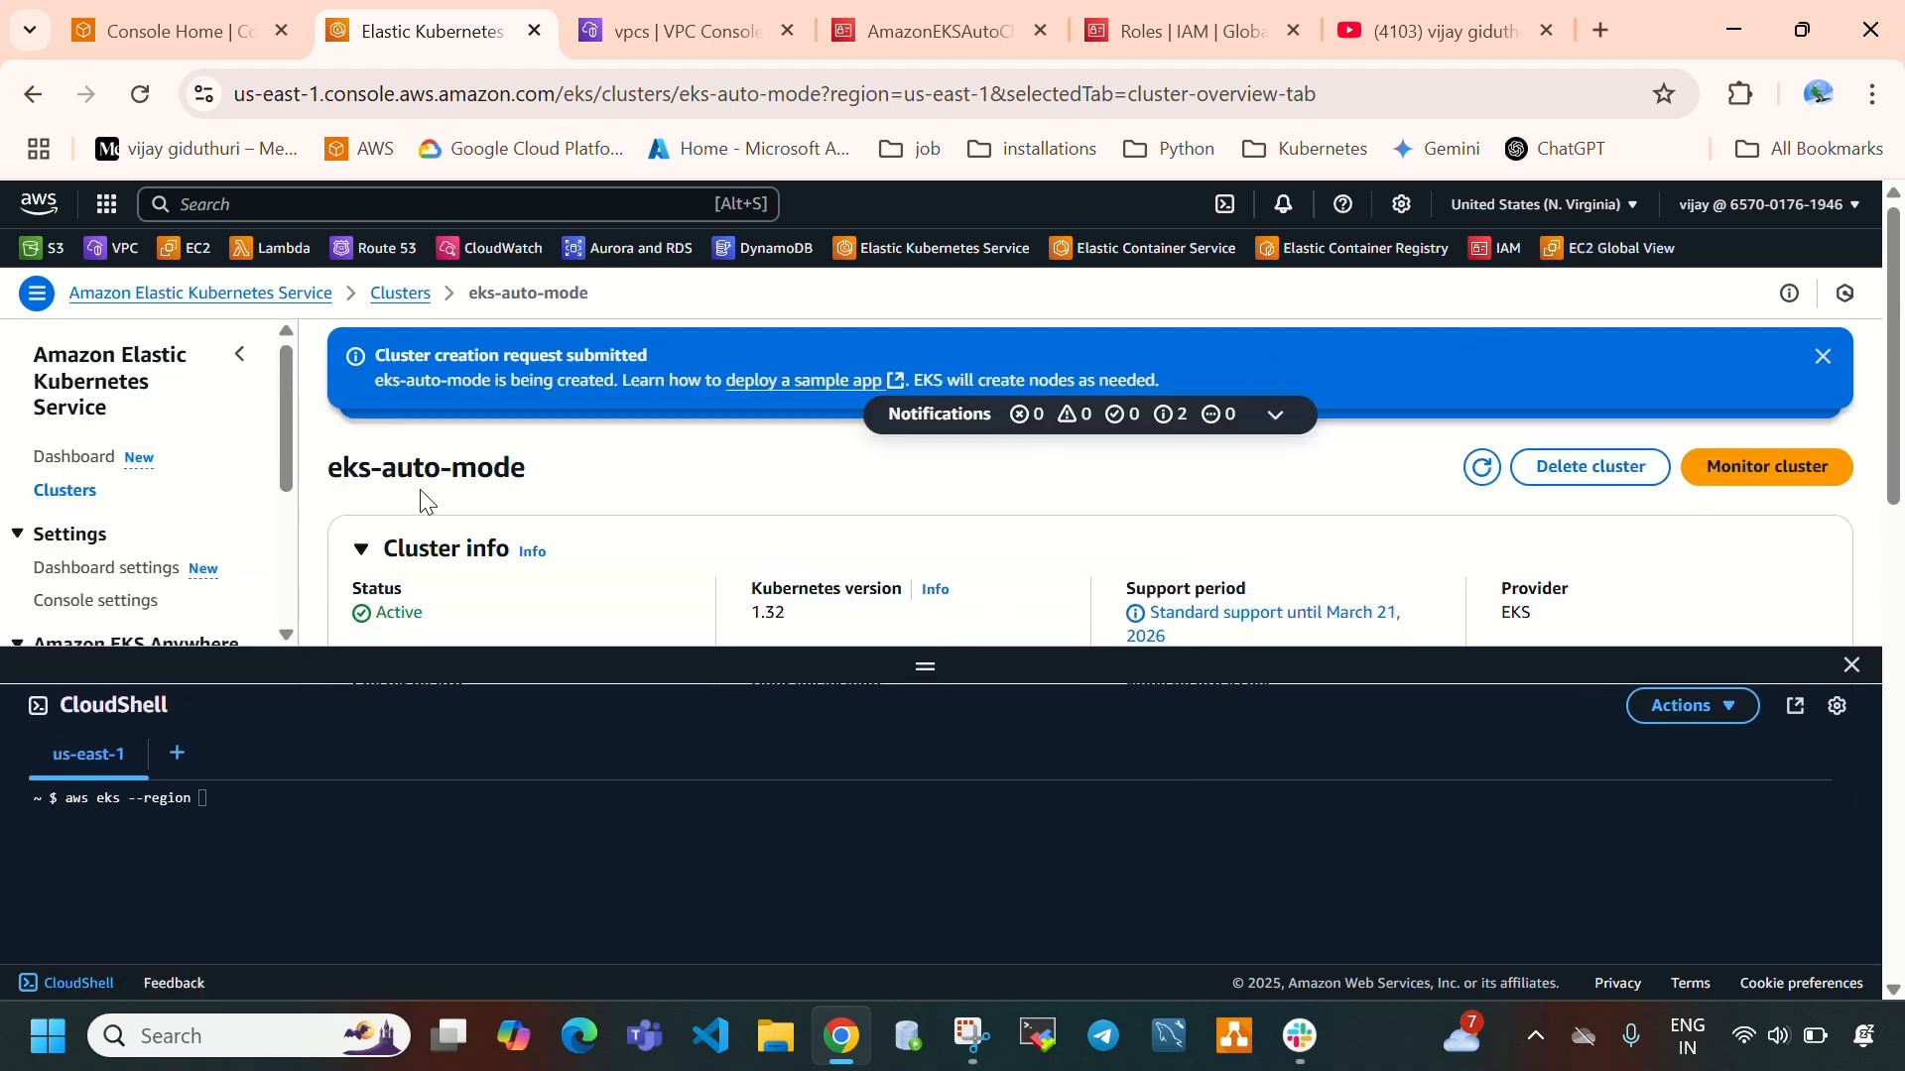
pyautogui.click(1512, 207)
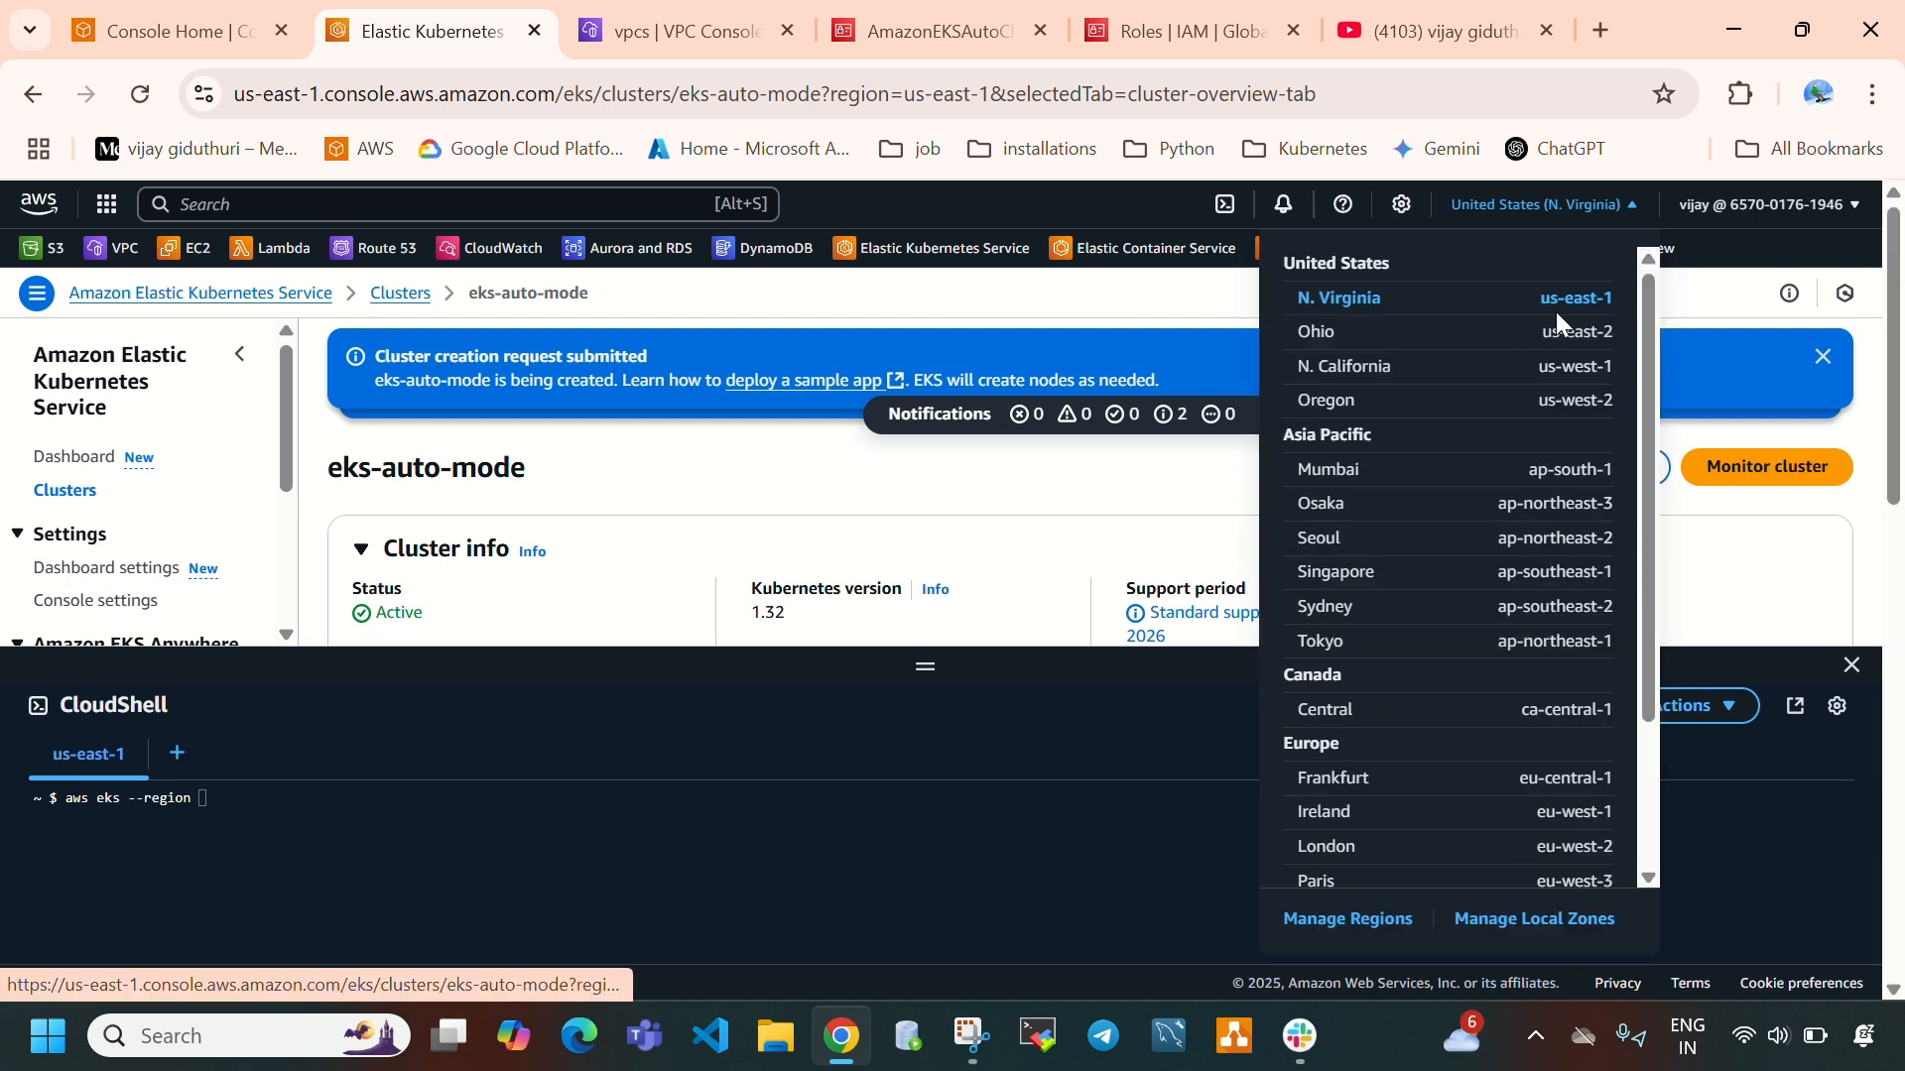
pyautogui.click(393, 835)
pyautogui.moveTo(925, 666); pyautogui.dragTo(944, 467)
pyautogui.rightClick(719, 692)
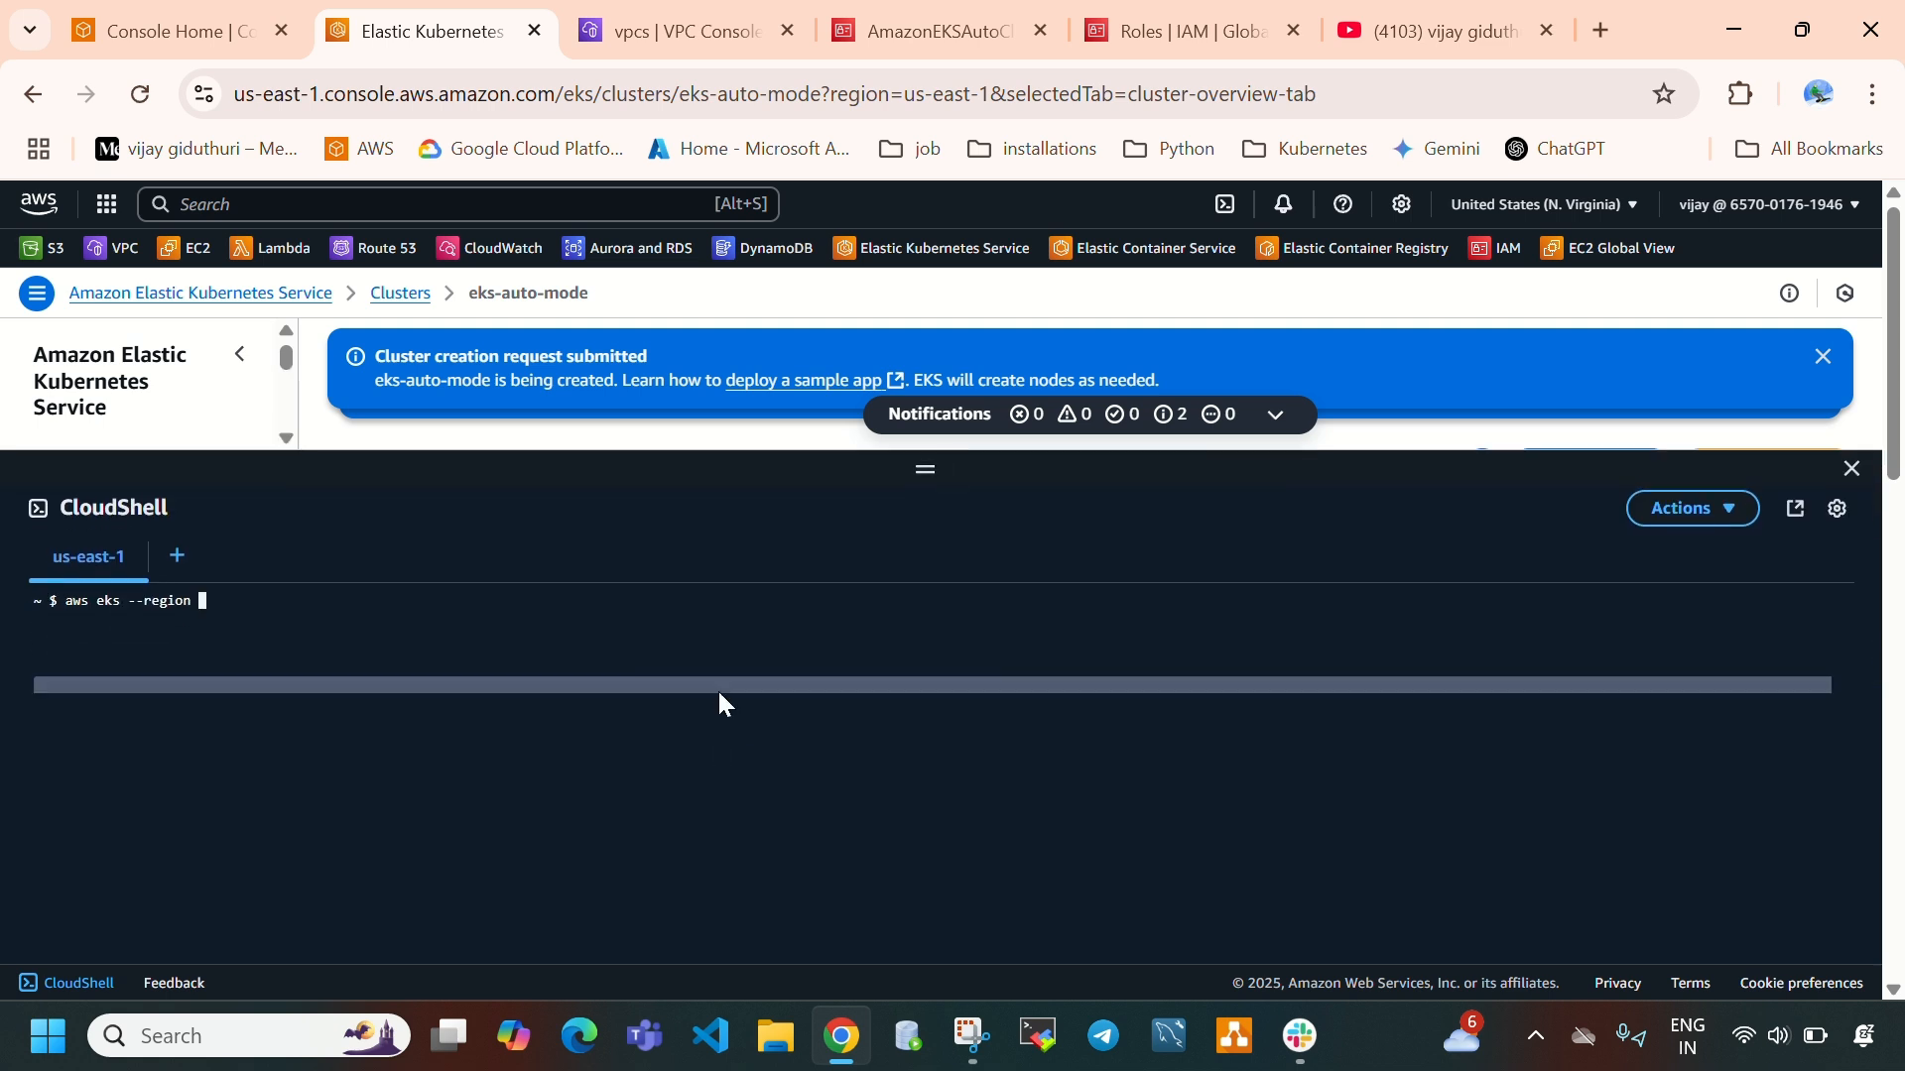
pyautogui.write('us-eas')
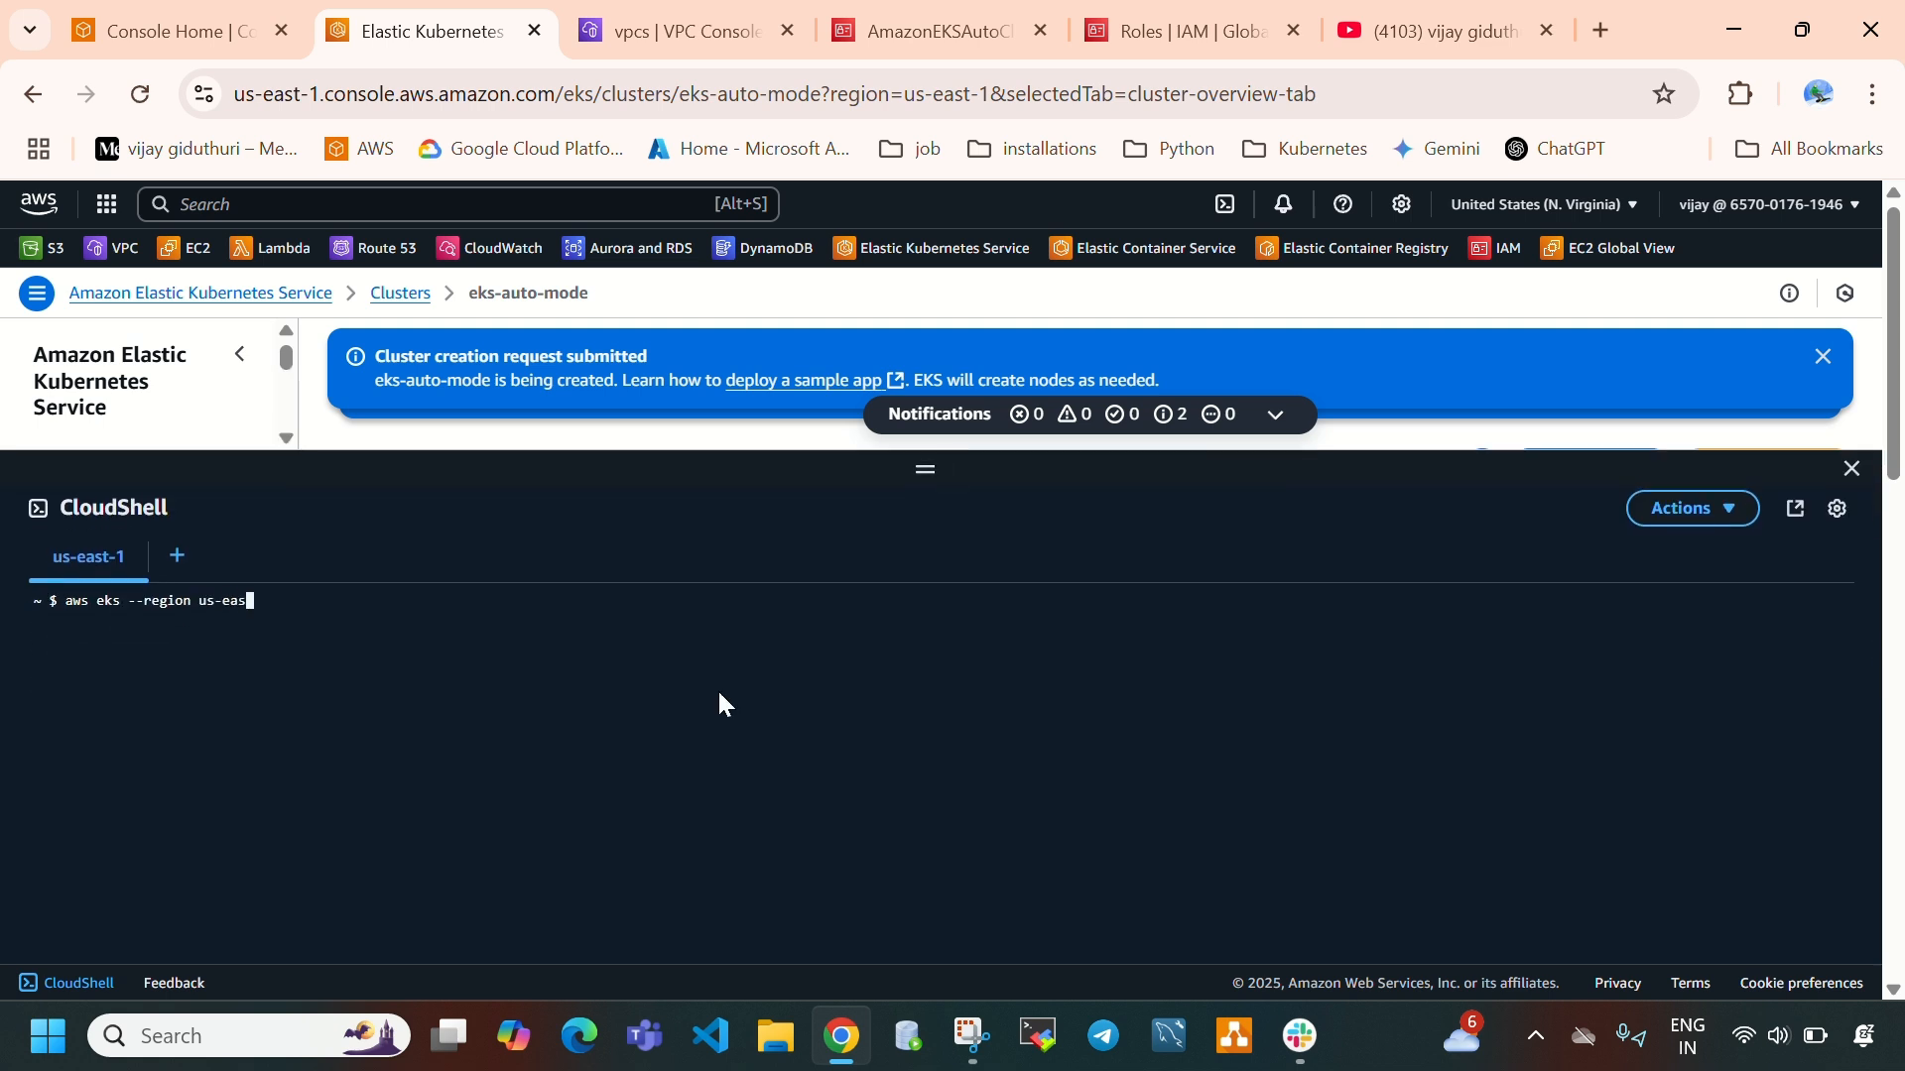
pyautogui.write('t-1 update-kubeconfig --name')
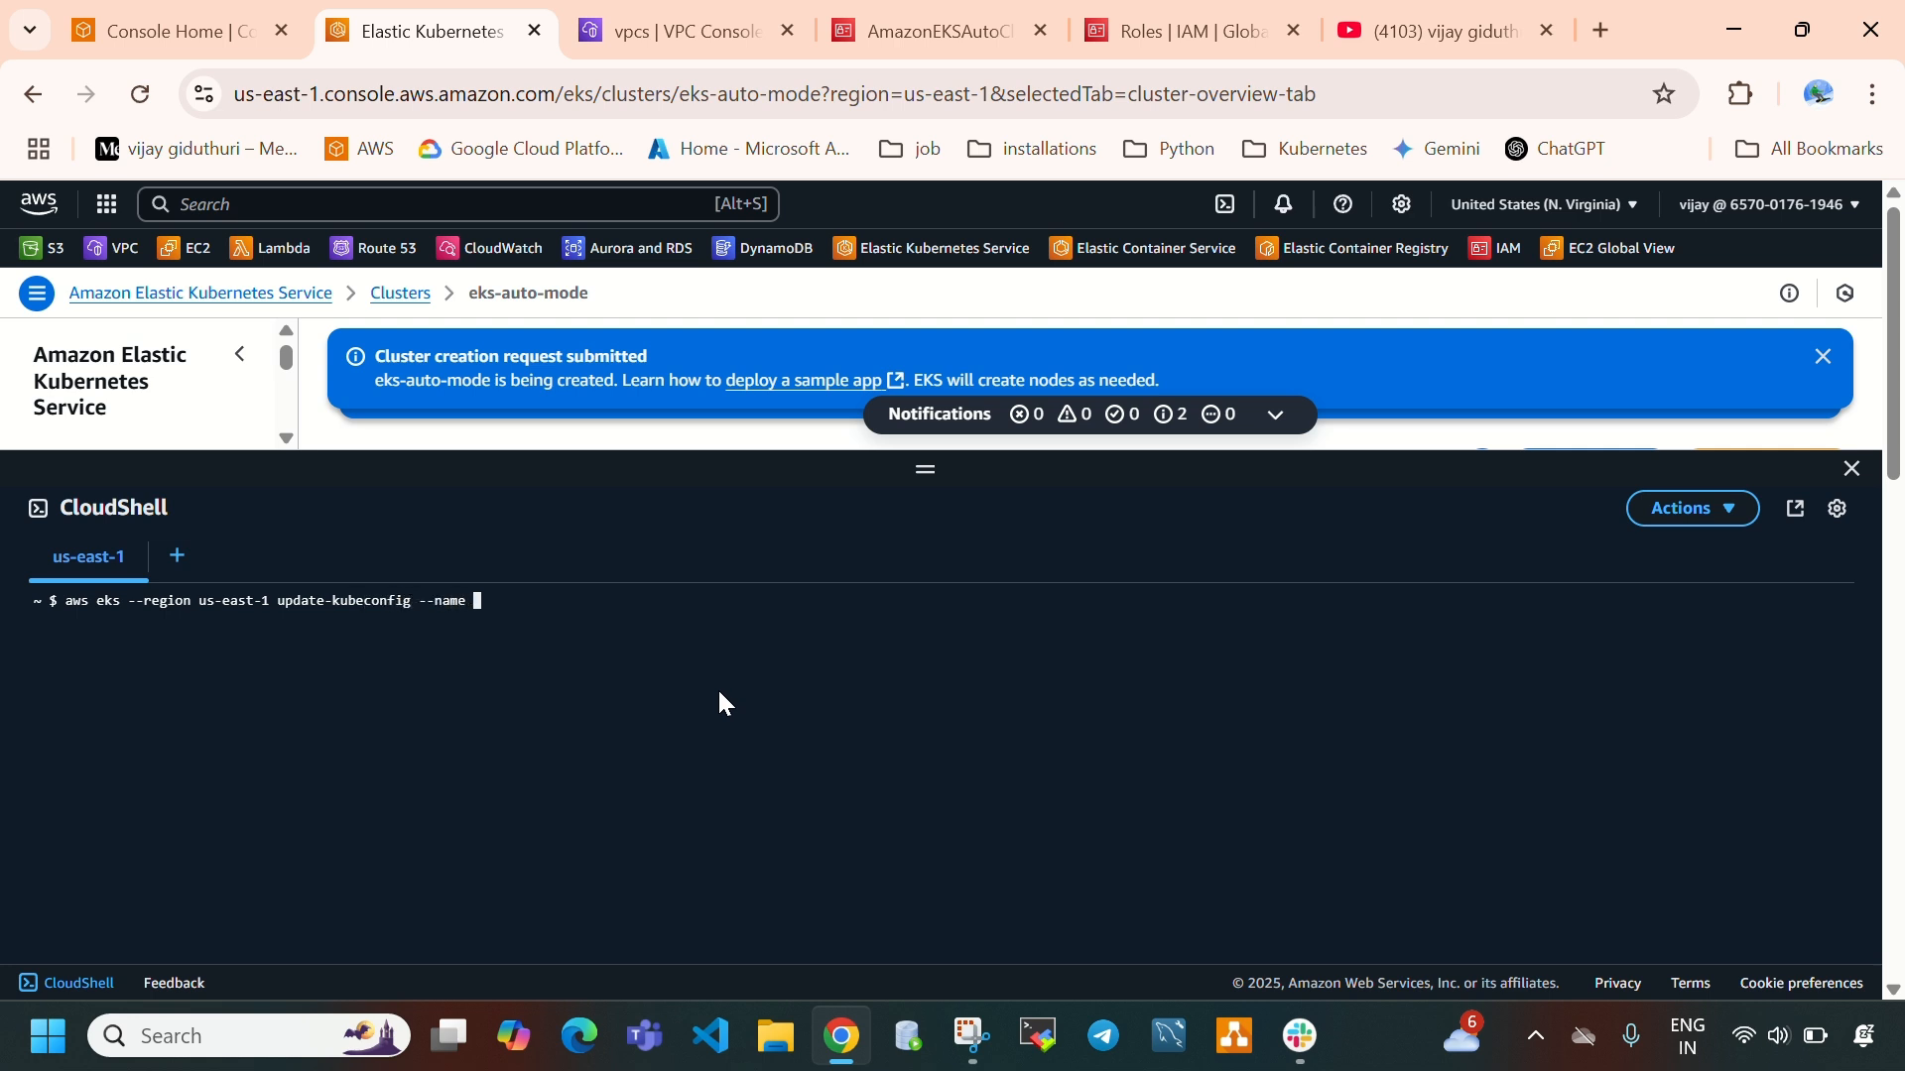
pyautogui.moveTo(922, 468); pyautogui.dragTo(926, 596)
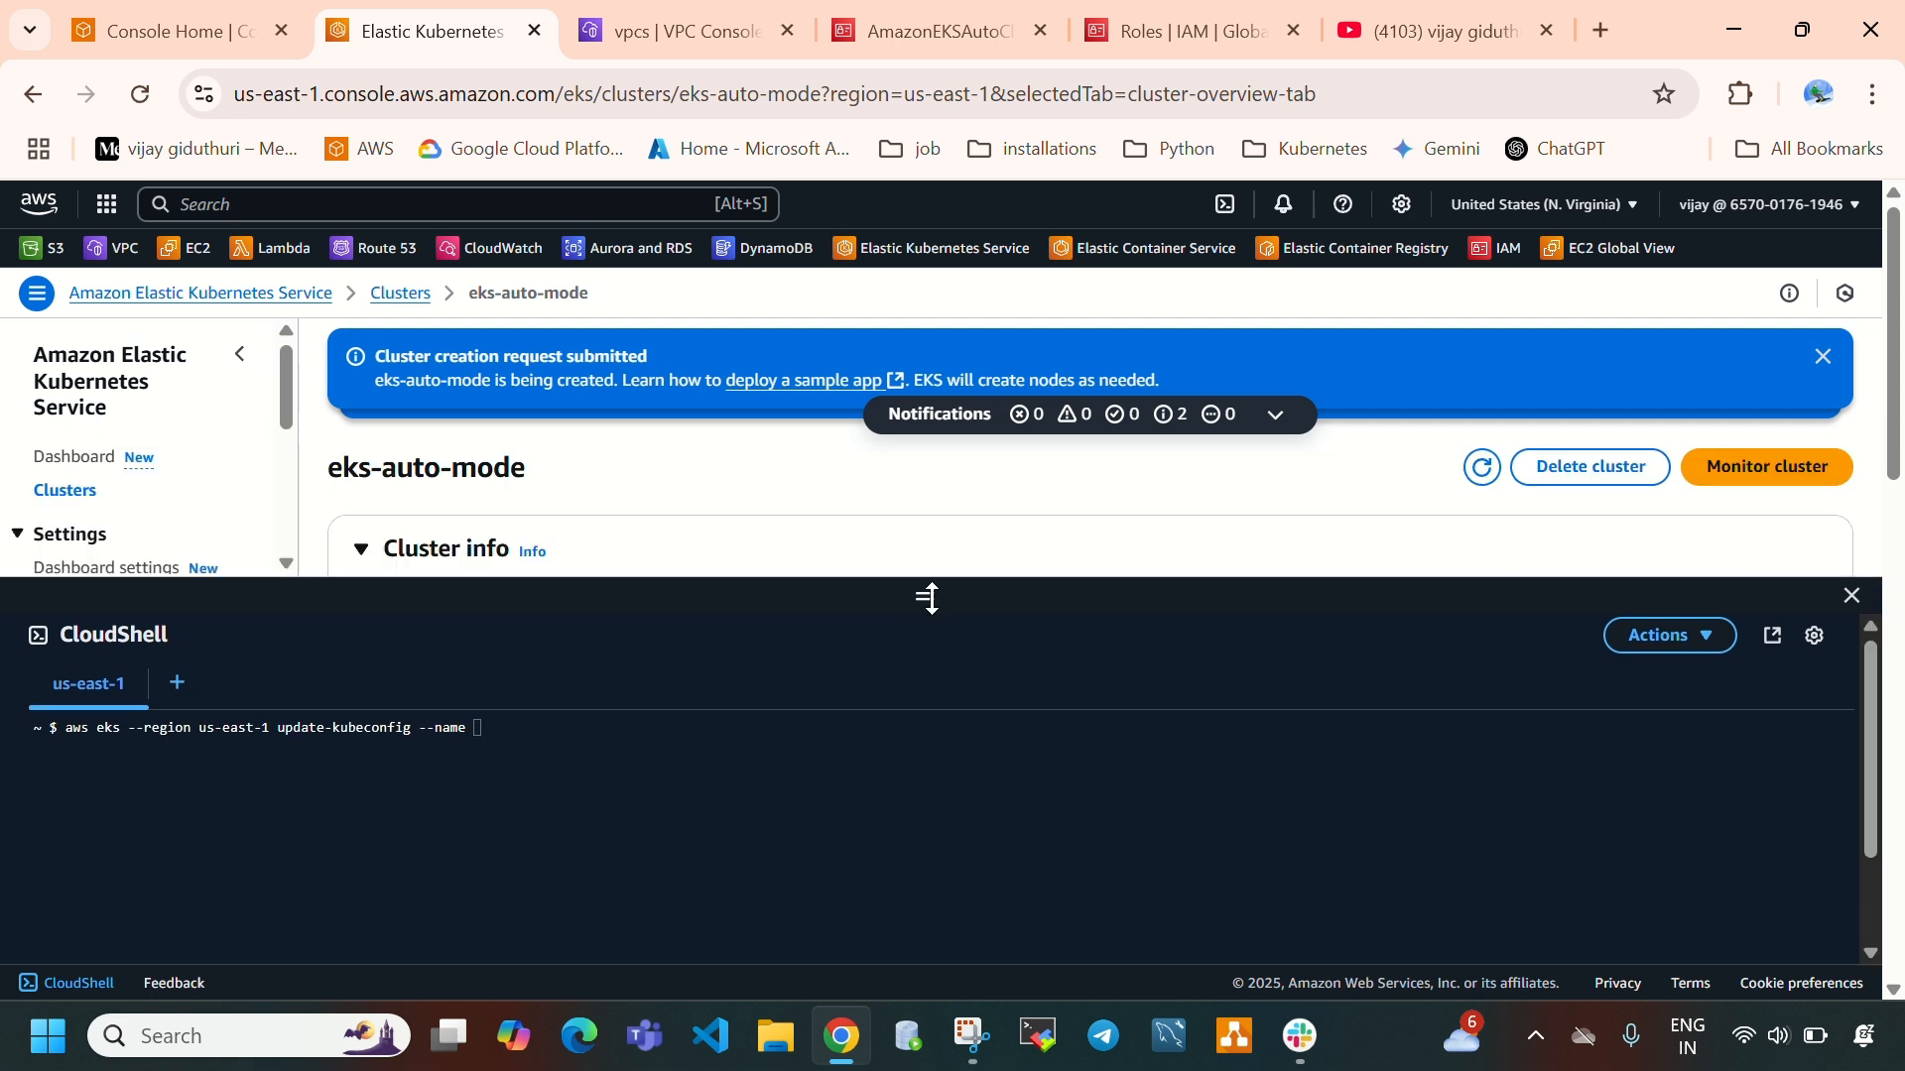
pyautogui.click(551, 754)
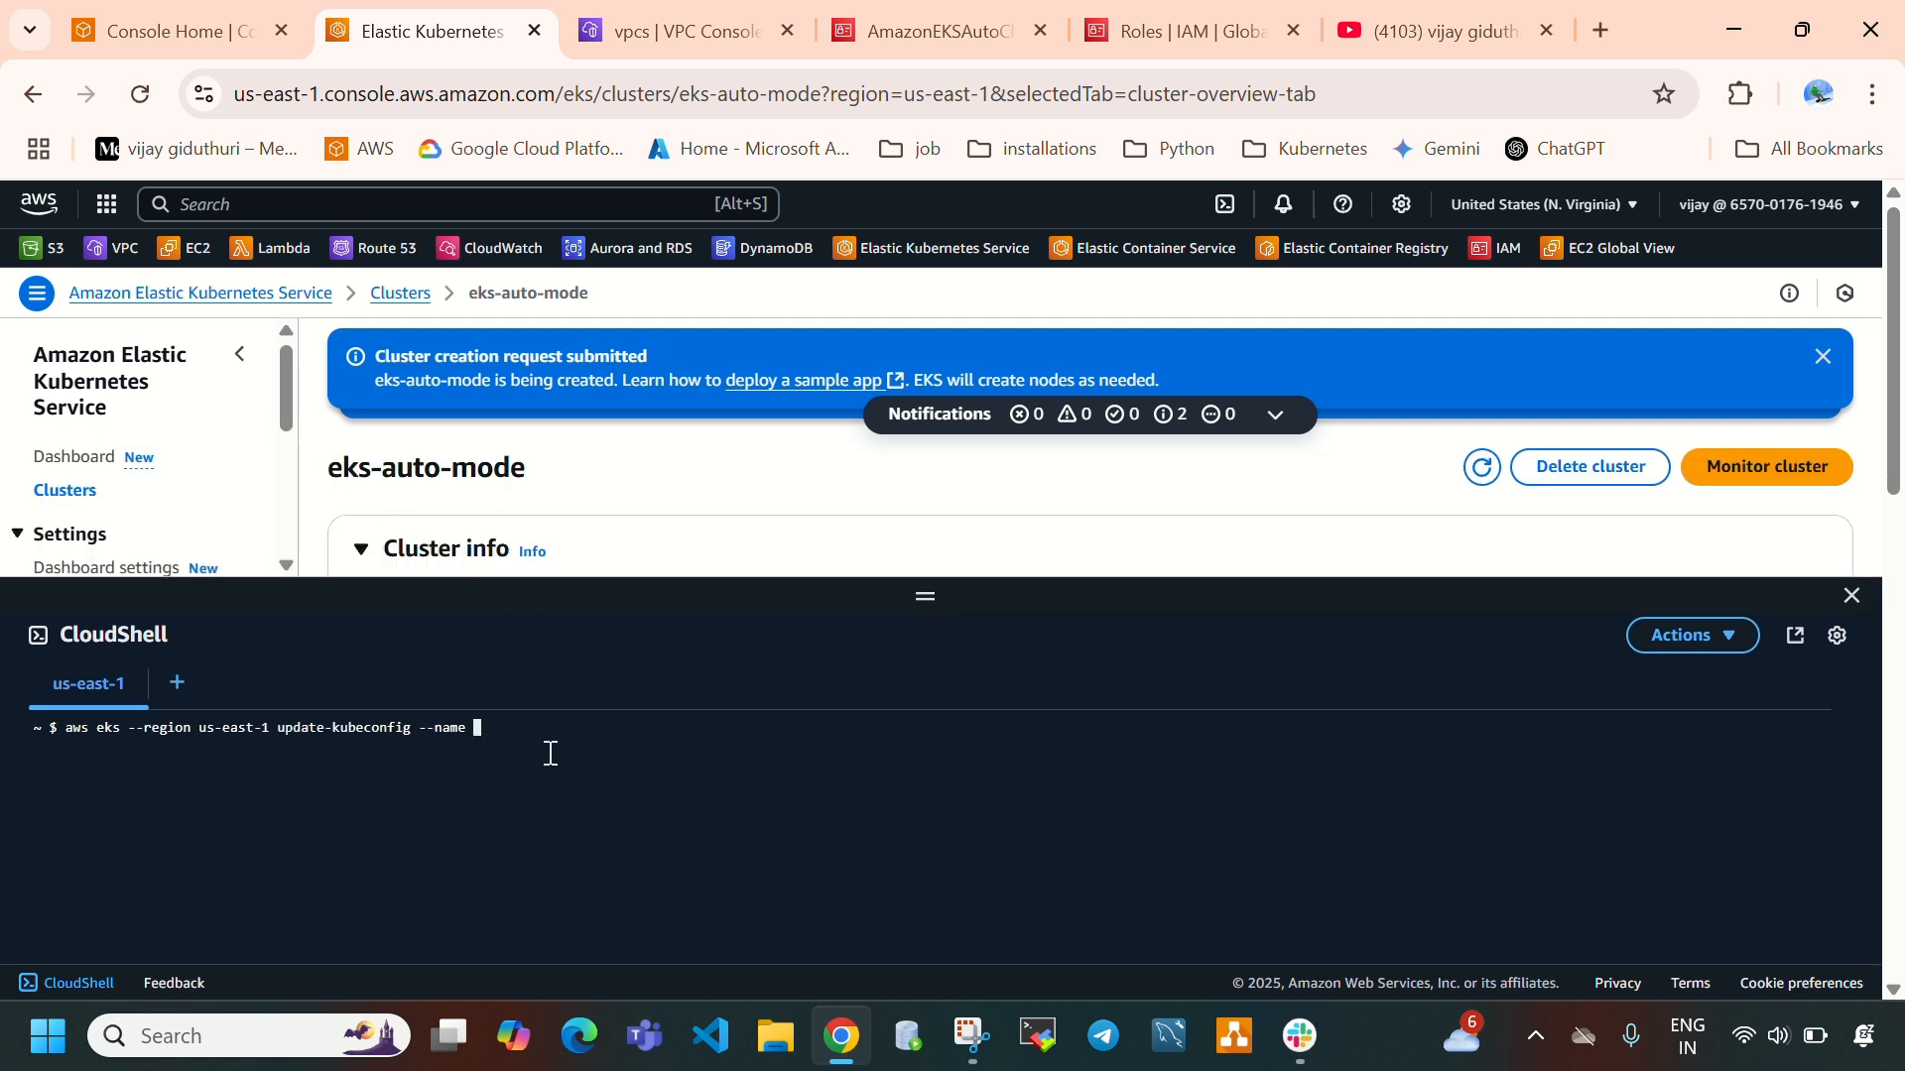
pyautogui.write('eks-auto-mode')
pyautogui.press('Return')
# Enlarge the CloudShell area and list the pods in all namespaces with "kubectl get pod -A"
pyautogui.moveTo(926, 595); pyautogui.dragTo(955, 283)
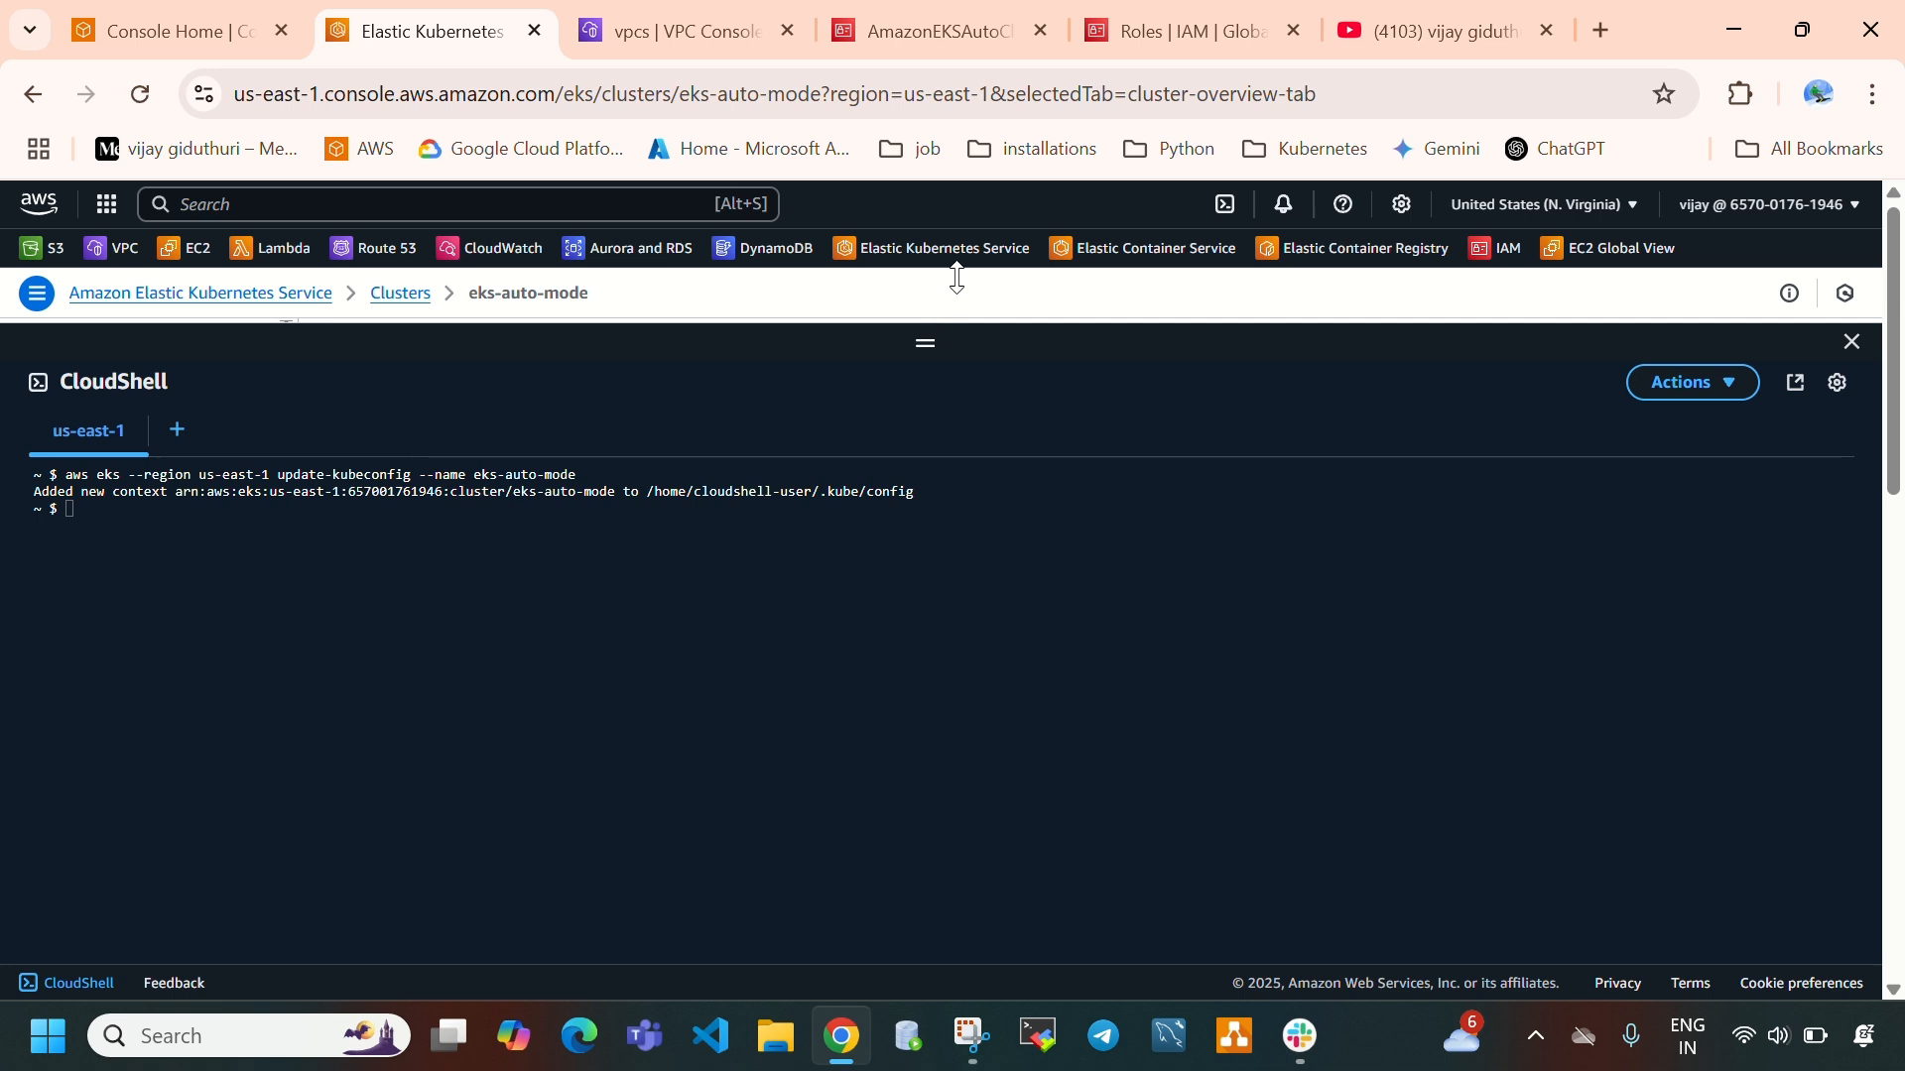
pyautogui.press('k')
pyautogui.click(358, 573)
pyautogui.press('Return')
pyautogui.press('Return')
pyautogui.write('kubectl get pod -A')
pyautogui.press('Return')
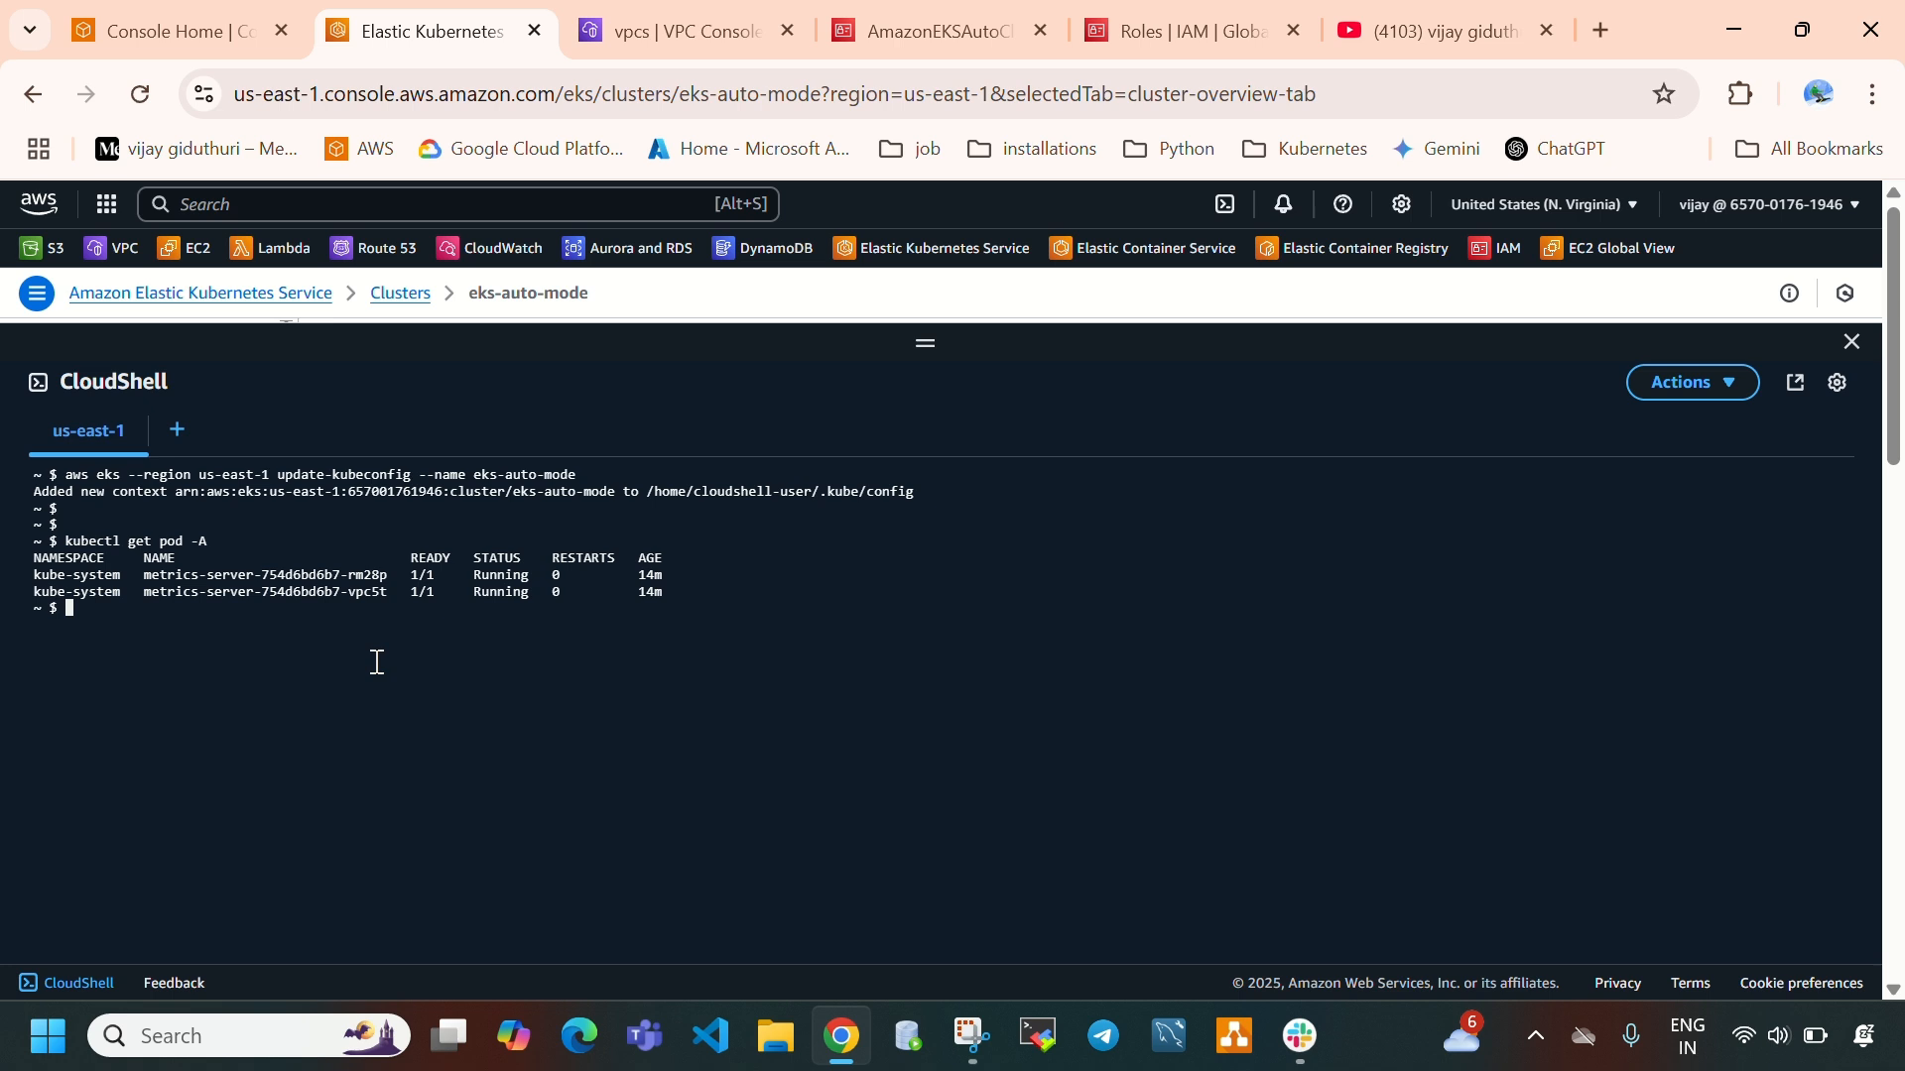
# List the cluster's services with "kubectl get svc" and check the kubernetes service's type
pyautogui.write('kubectl get svc')
pyautogui.press('Return')
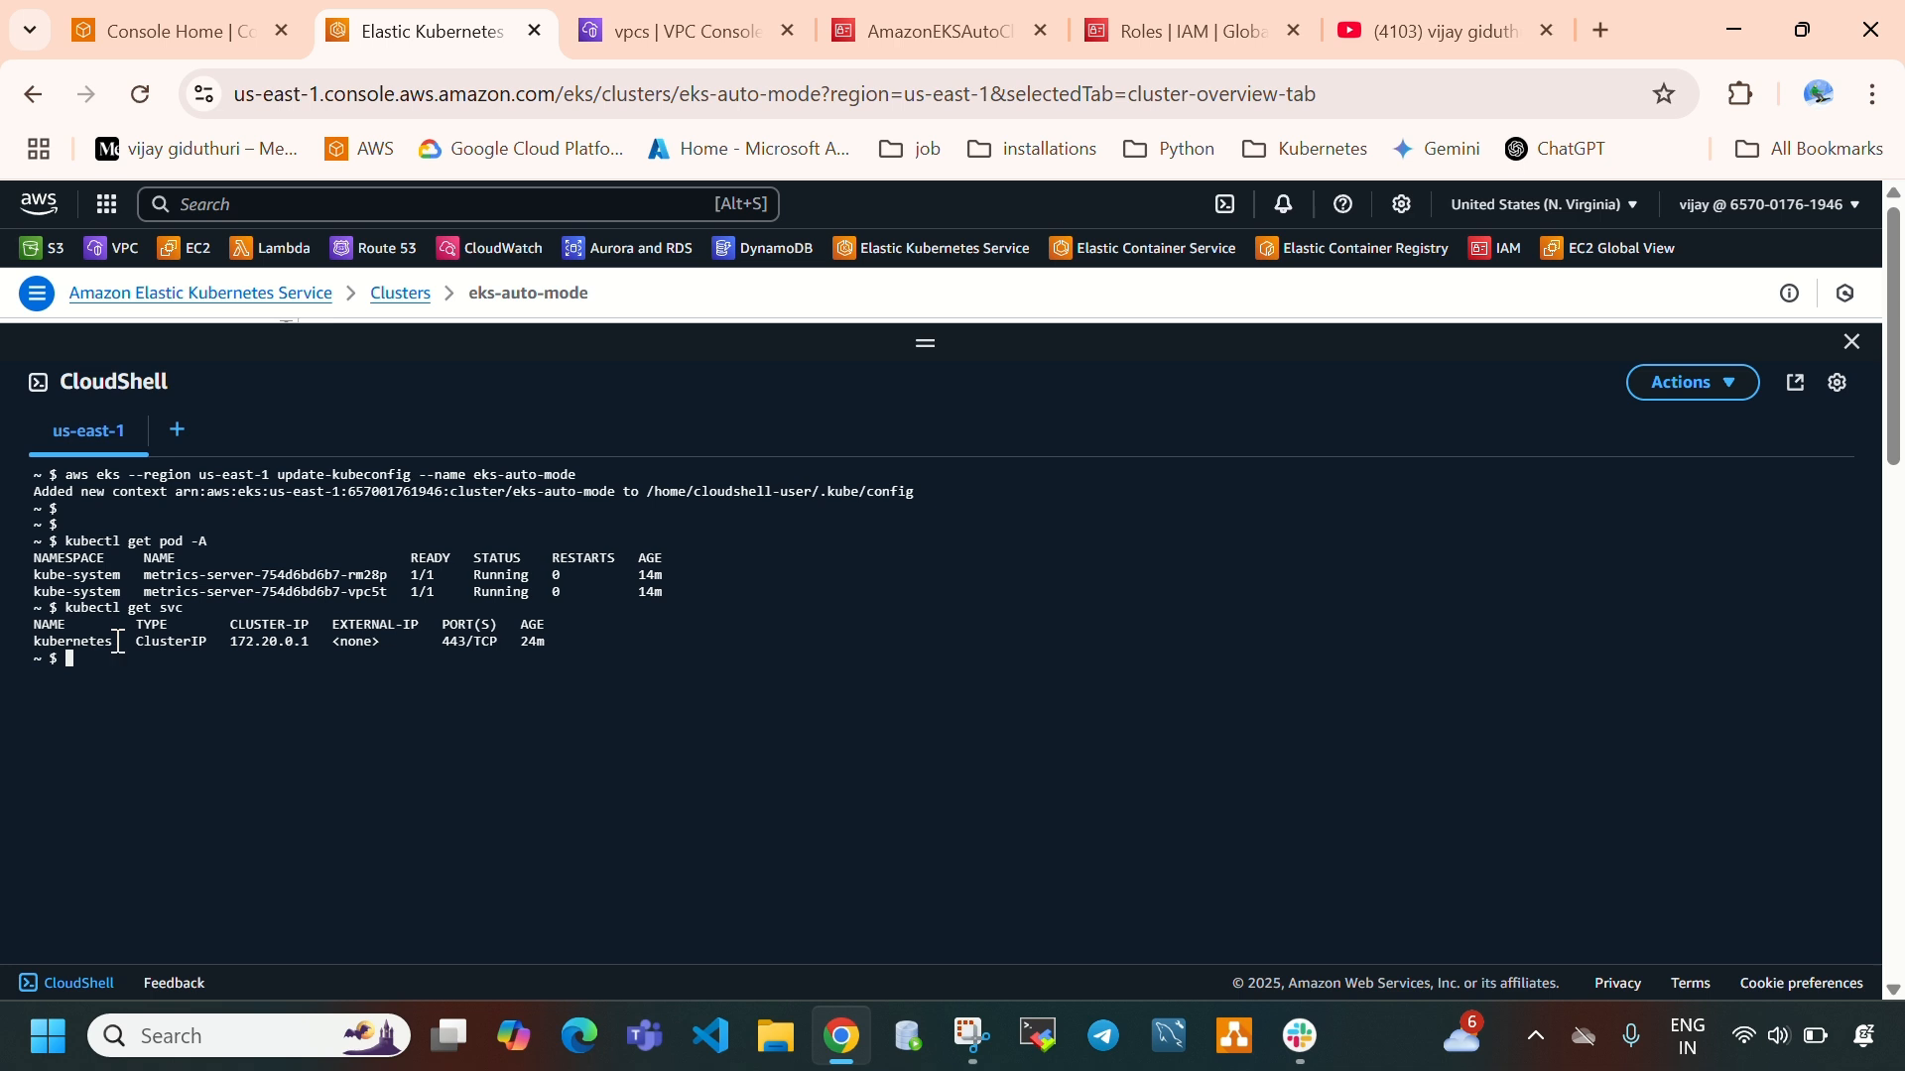
pyautogui.moveTo(130, 642); pyautogui.dragTo(211, 643)
pyautogui.click(222, 671)
# Create a pod named mypod from the nginx image with "kubectl run mypod --image=nginx"
pyautogui.press('Return')
pyautogui.press('Return')
pyautogui.write('kubectl run m')
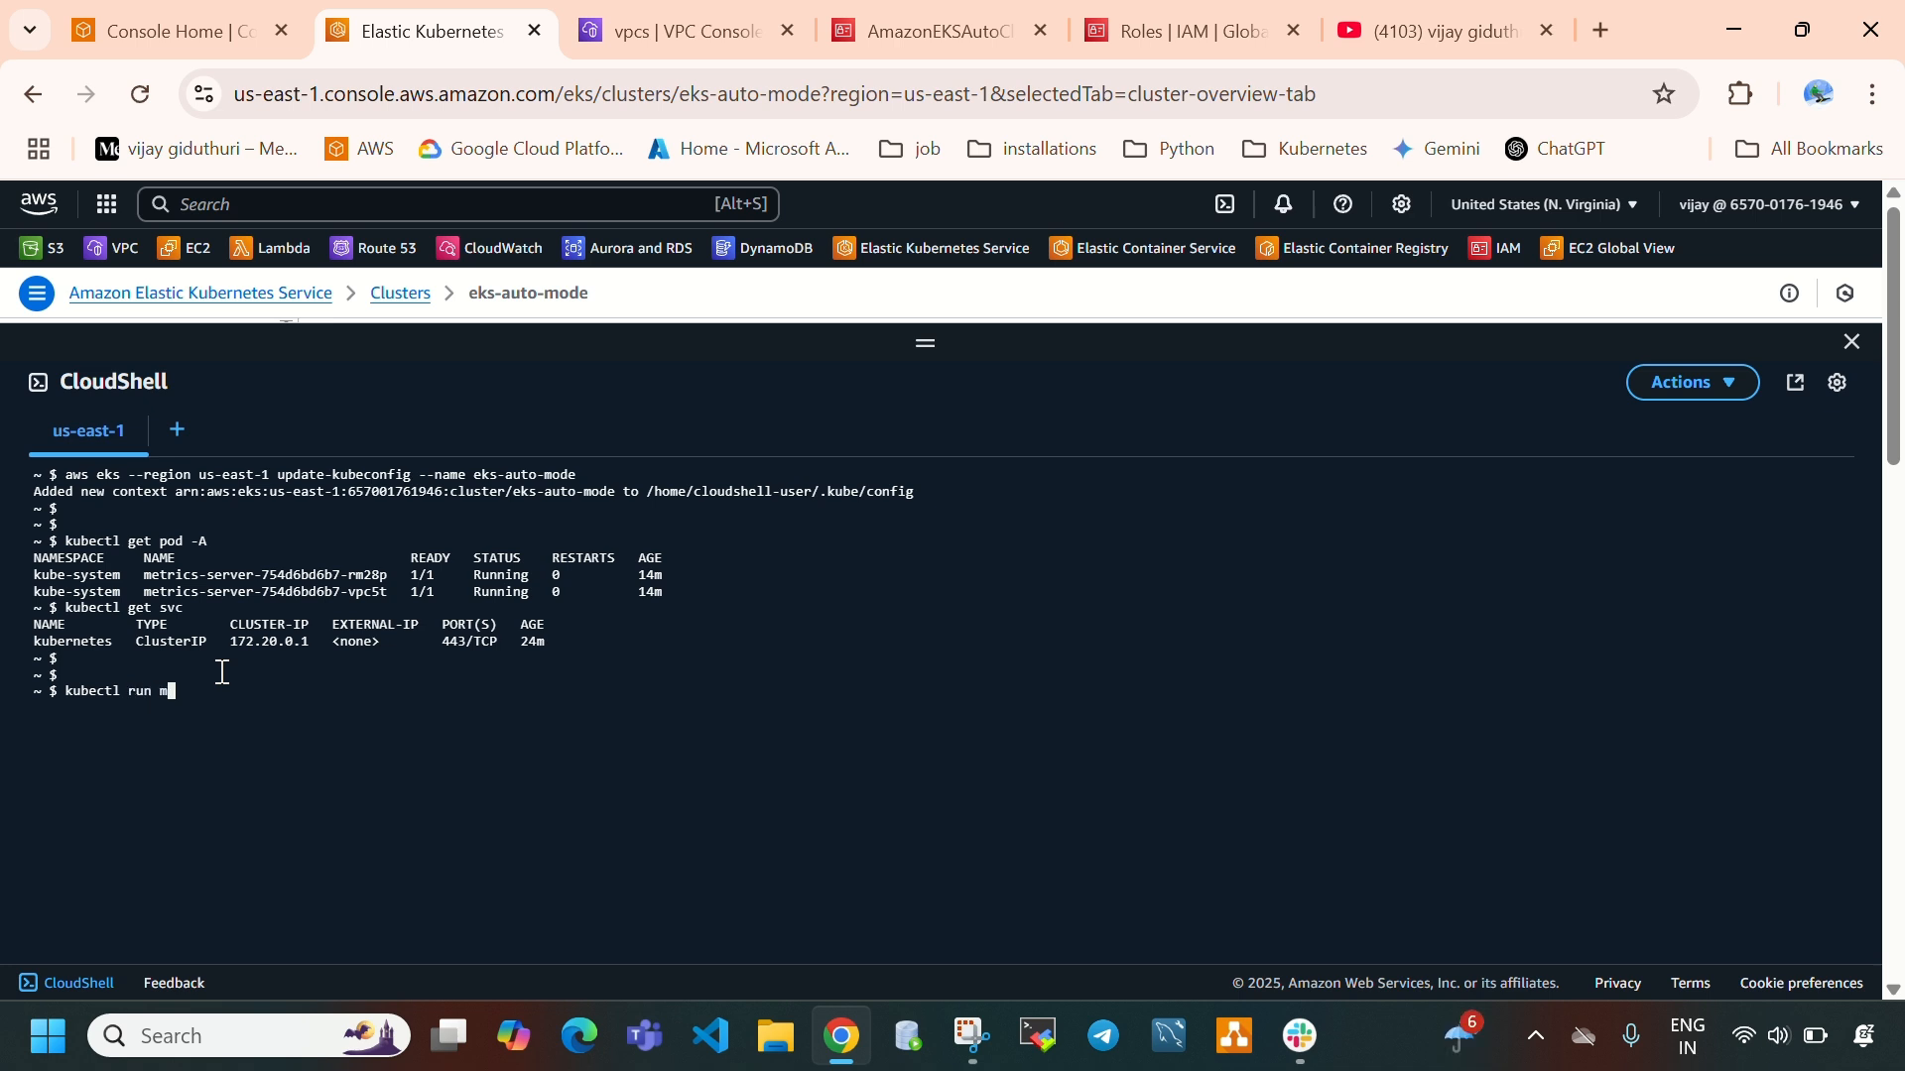
pyautogui.write('ypod --image=nginx')
pyautogui.press('Return')
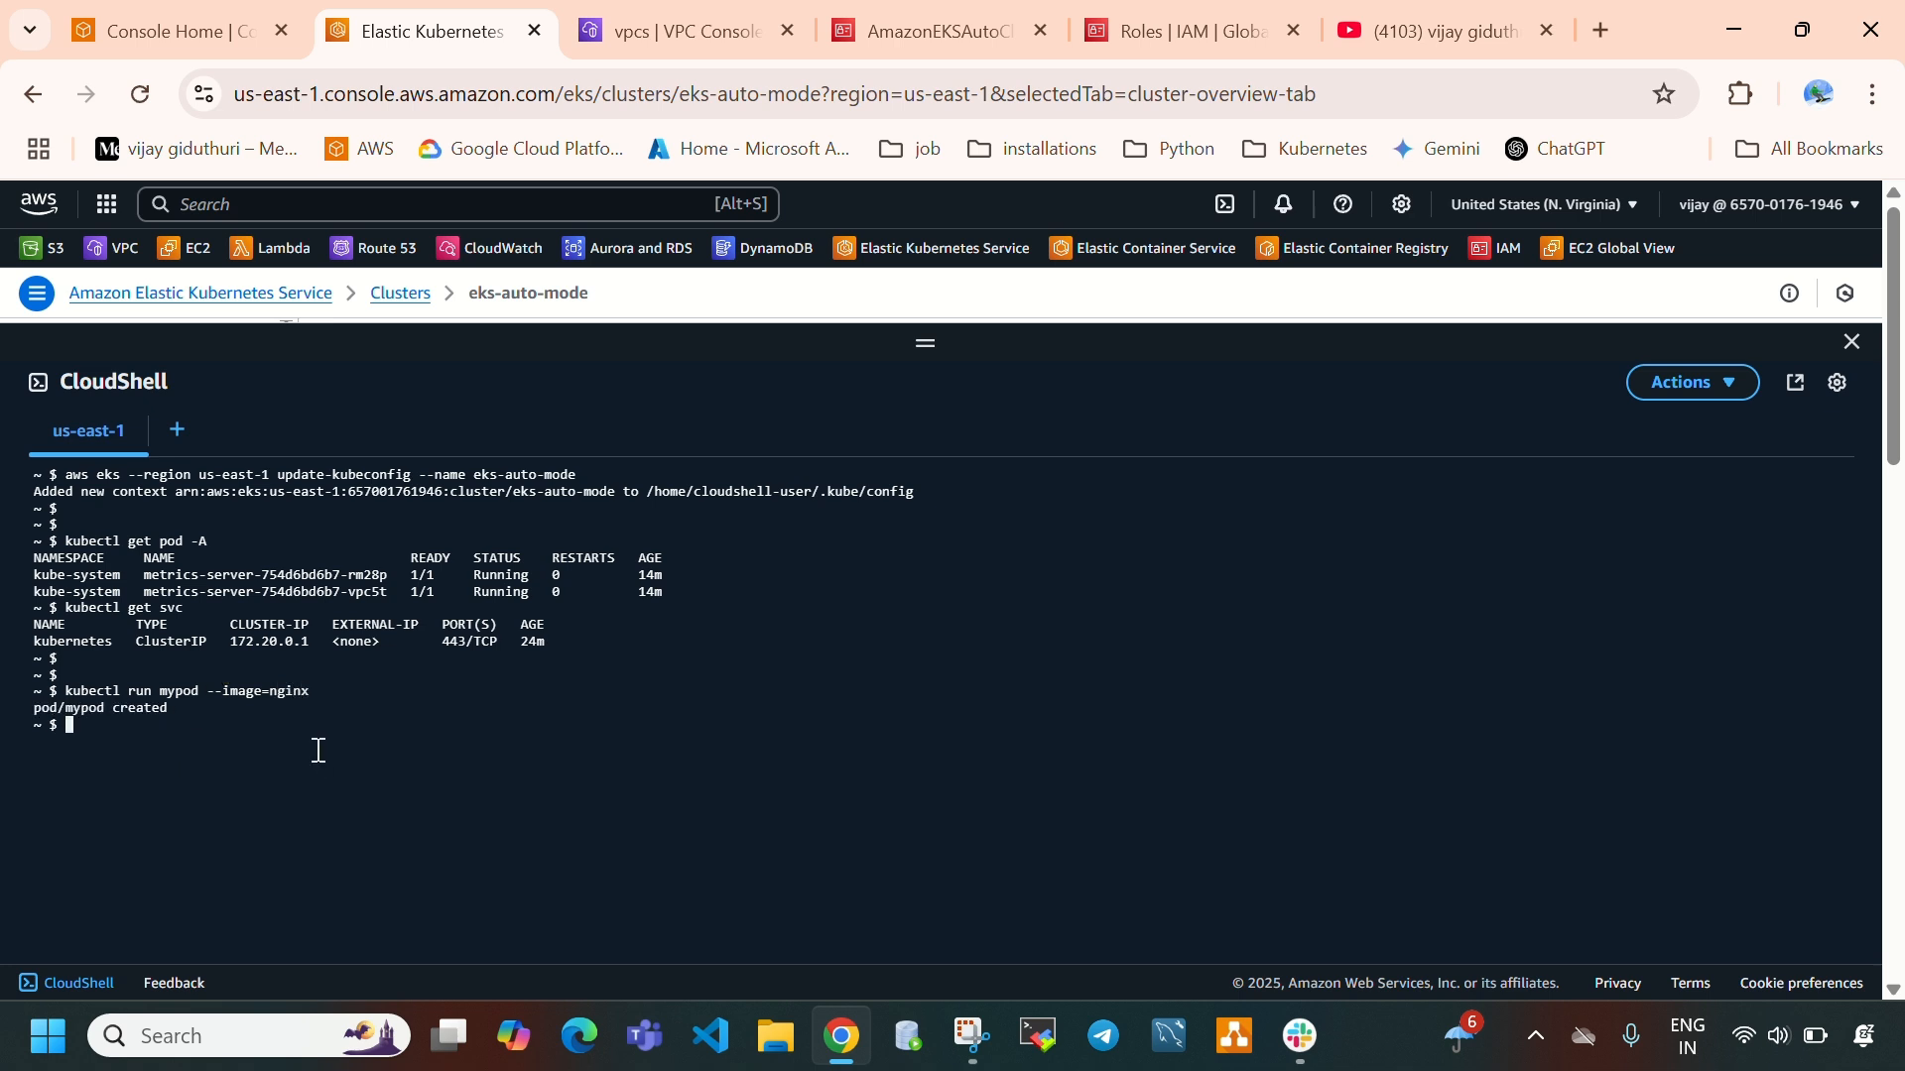
# List the pods with "kubectl get pods" and check the status of mypod
pyautogui.press('Return')
pyautogui.write('kubectl get pods')
pyautogui.press('Return')
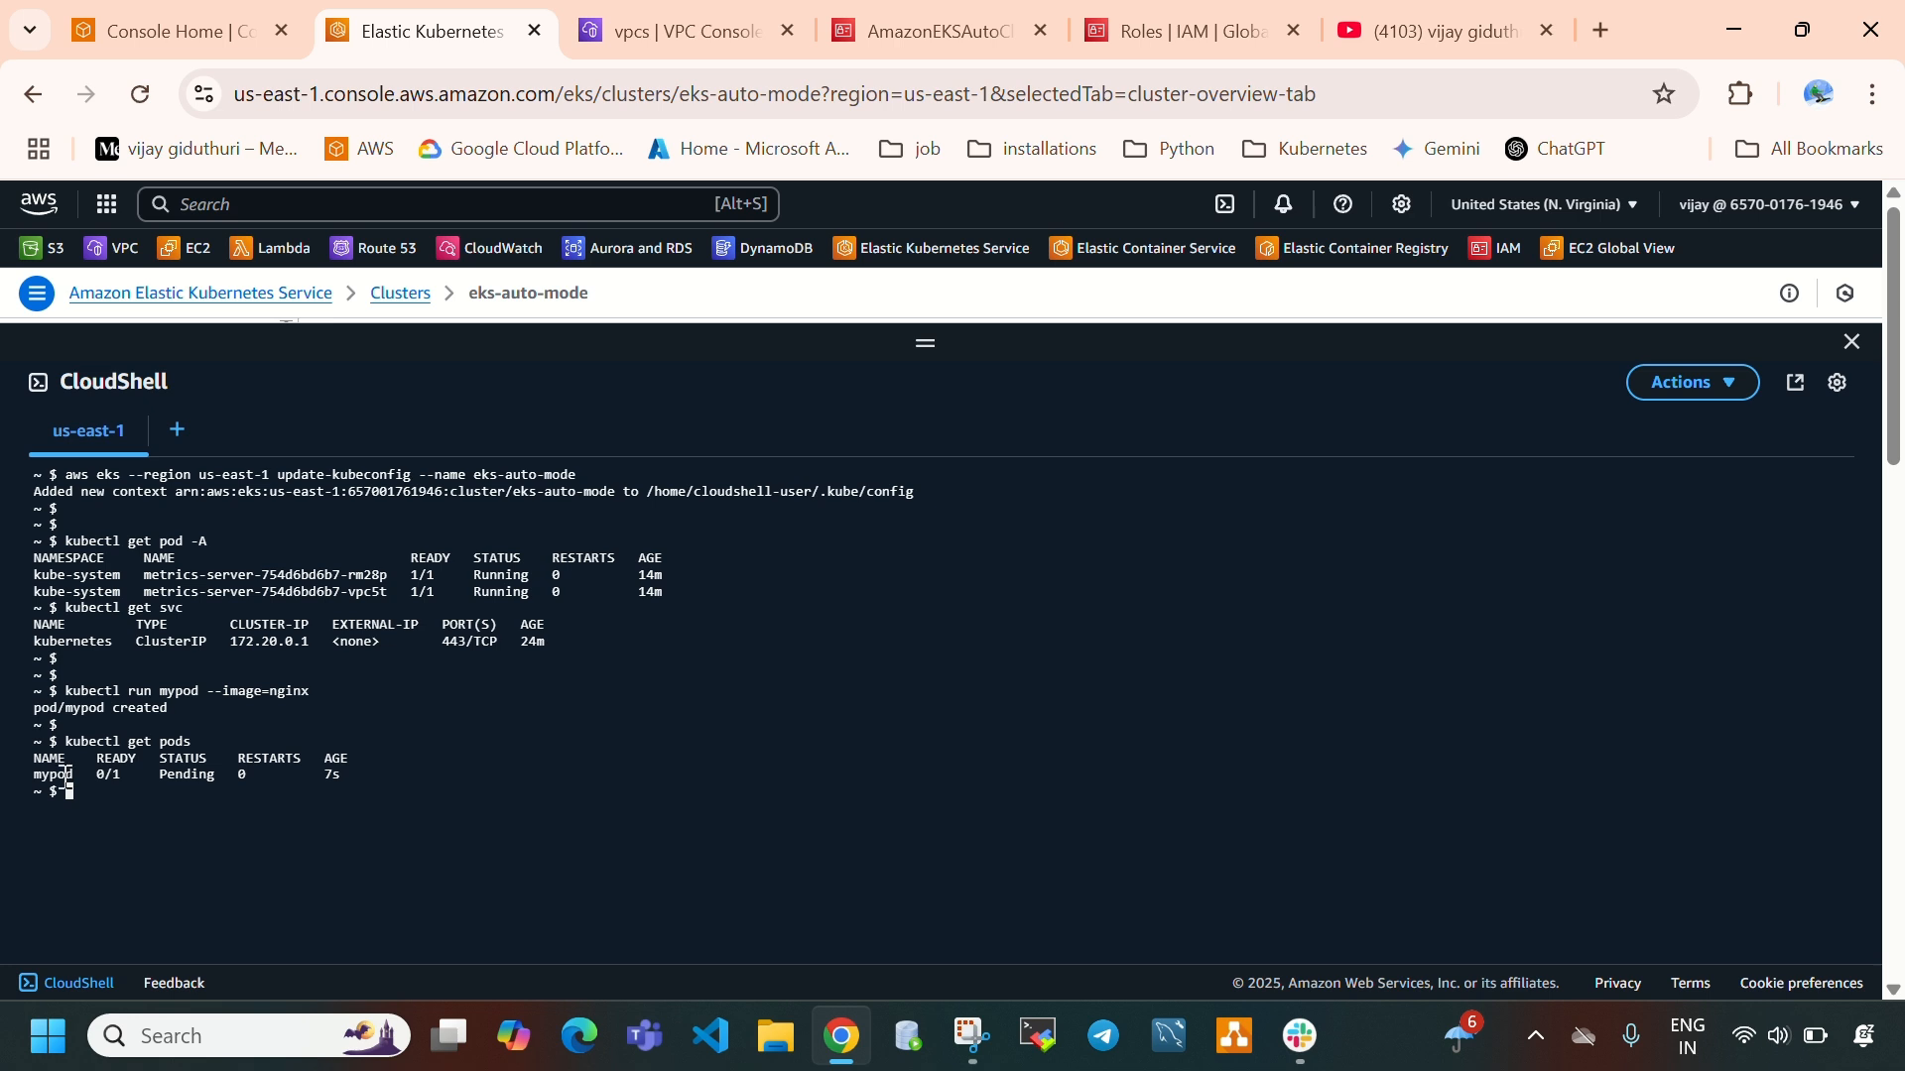
pyautogui.moveTo(67, 774); pyautogui.dragTo(429, 770)
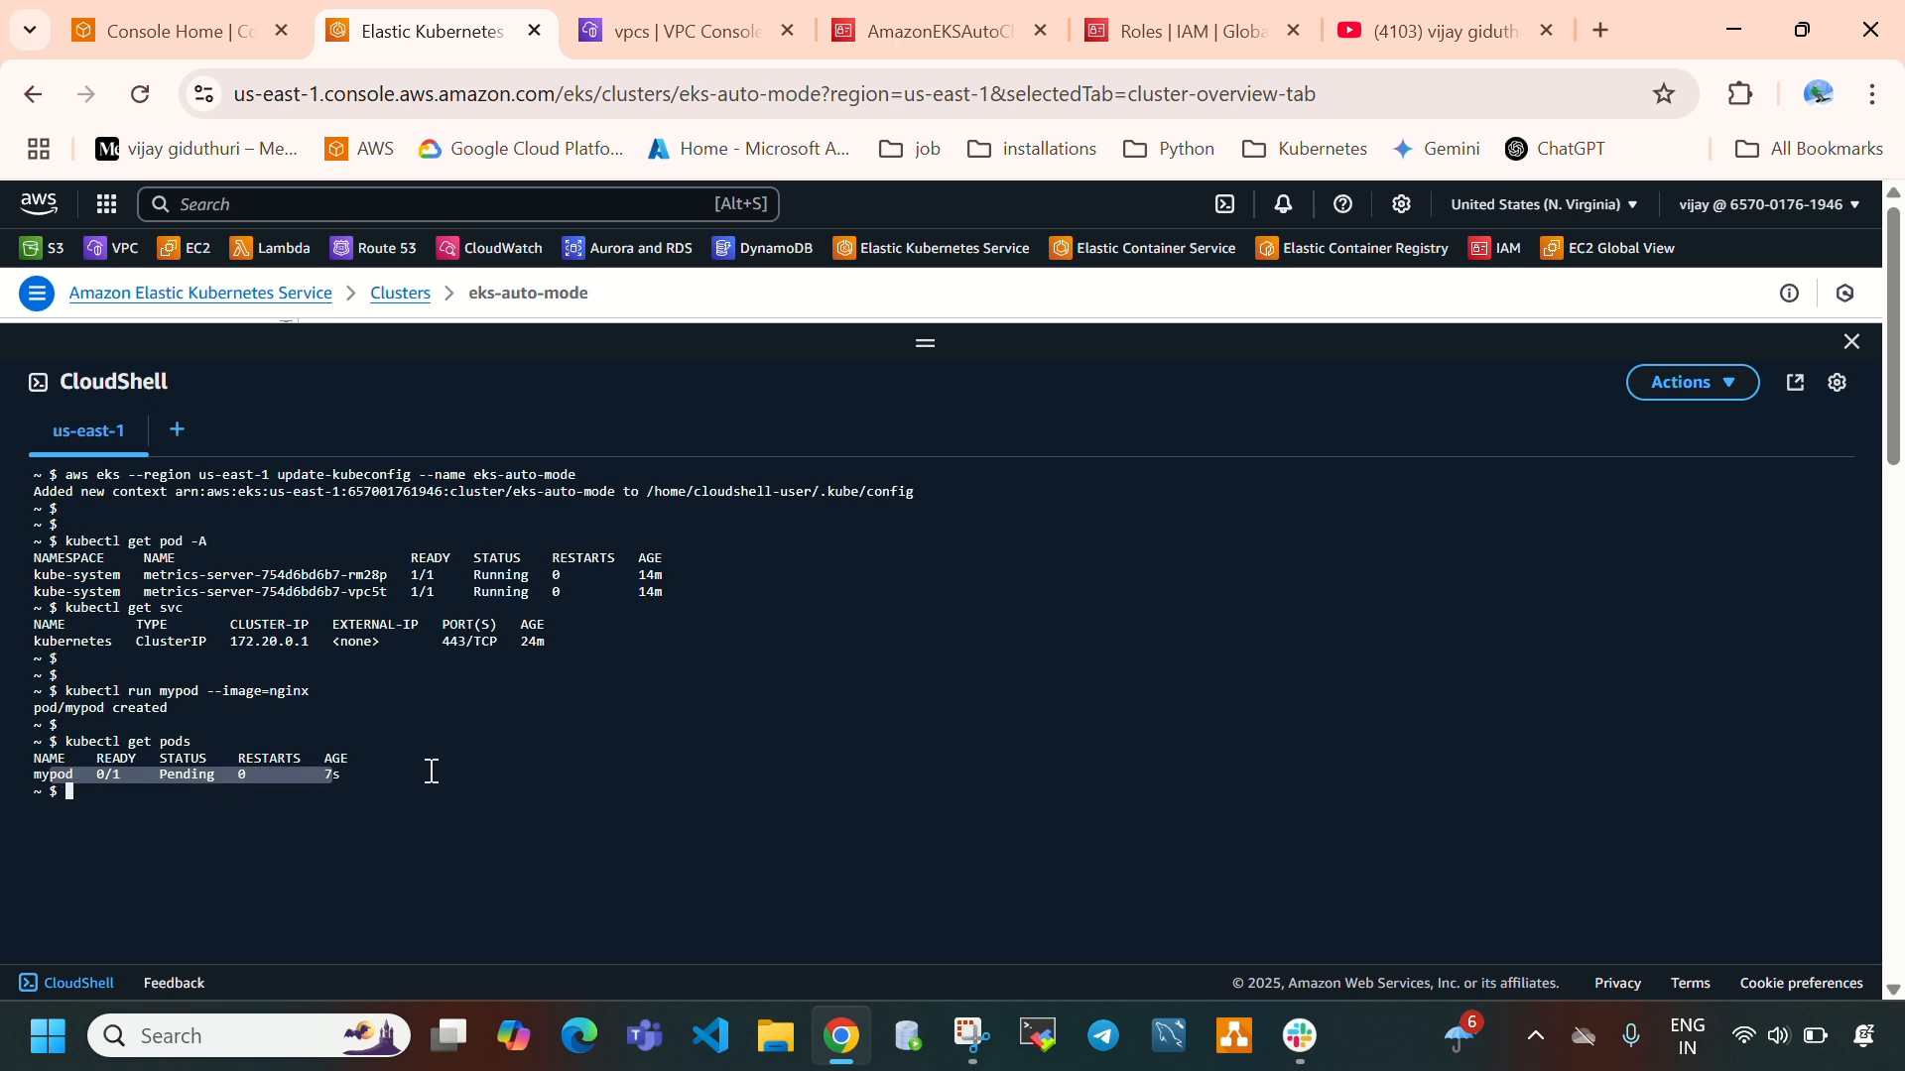
pyautogui.click(480, 803)
# Clear the terminal and run "kubectl get pods" again to recheck mypod's status
pyautogui.hotkey('ctrl', 'l')
pyautogui.write('kubectl')
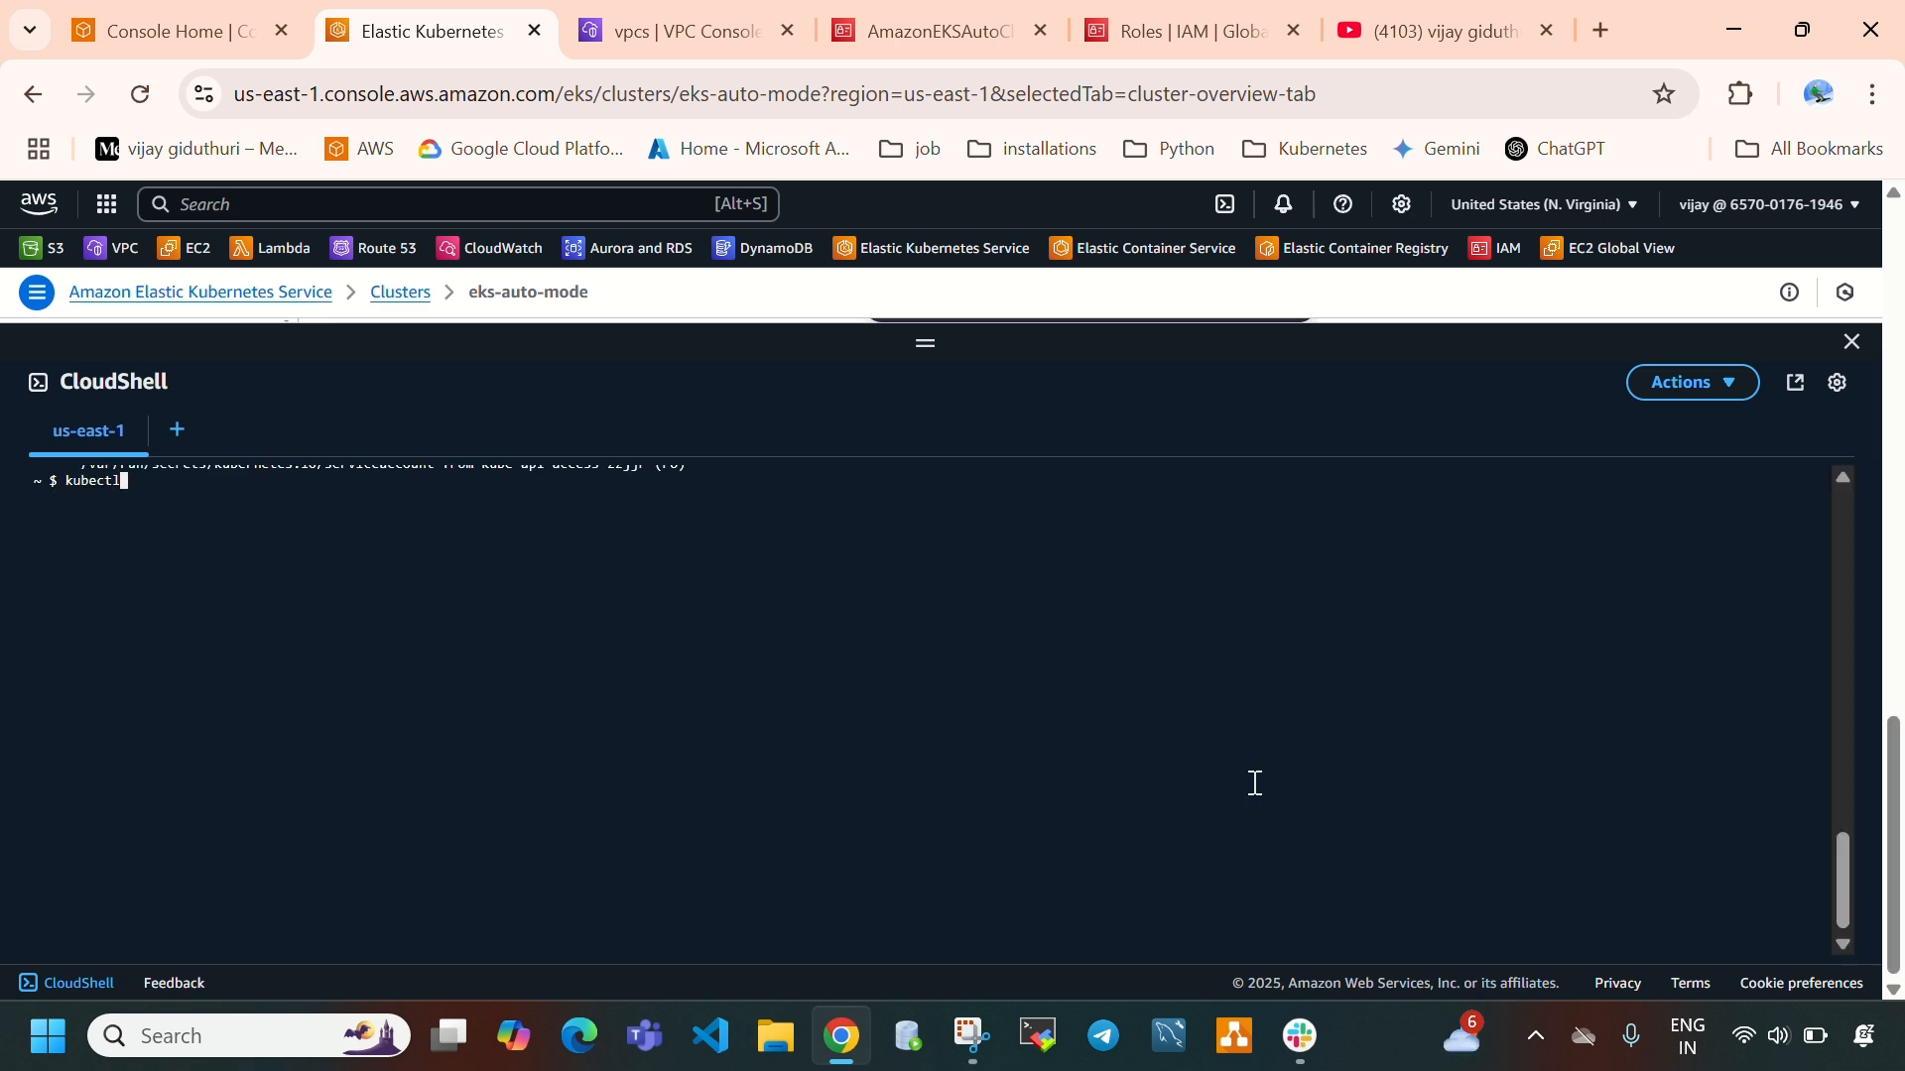
pyautogui.write(' get pods')
pyautogui.press('Return')
pyautogui.press('Return')
pyautogui.press('Return')
# Run "kubectl describe pod mypod" and examine its scheduling, image pull and container start events
pyautogui.write('kubectl')
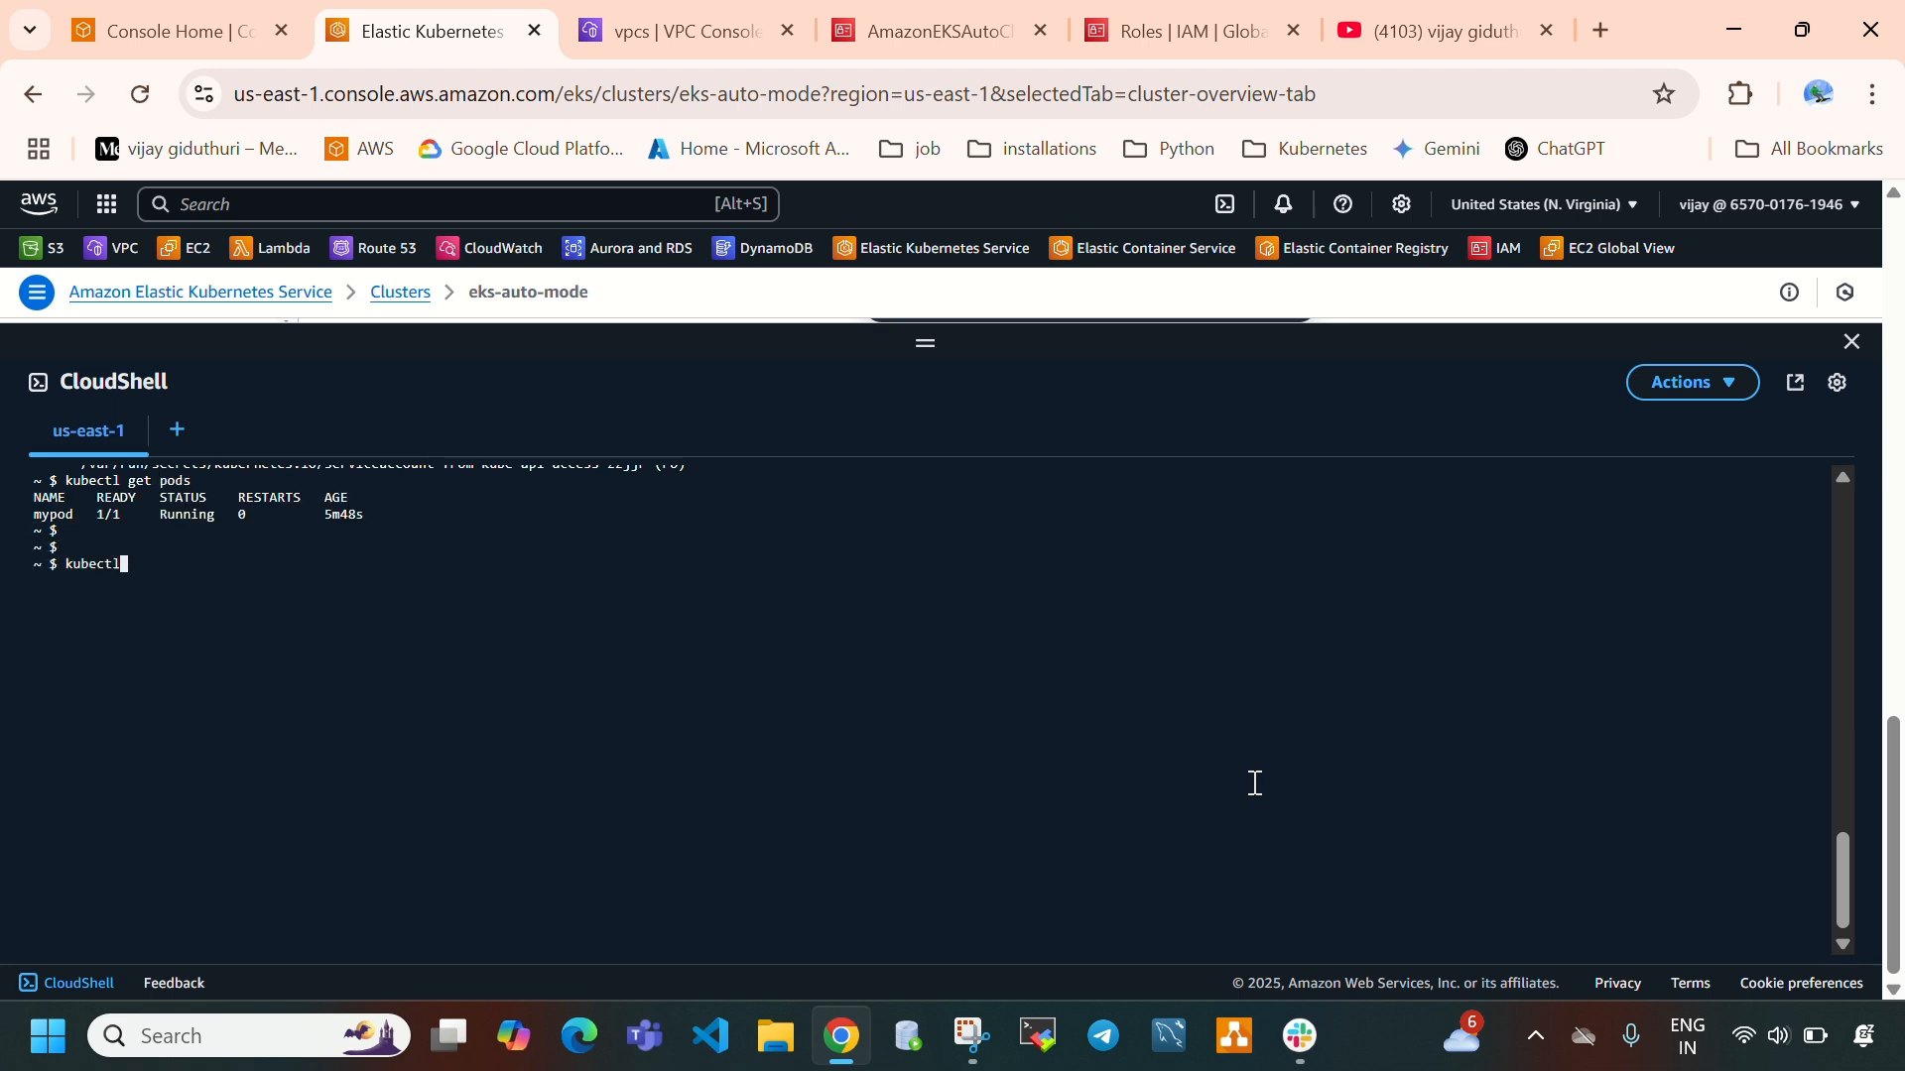
pyautogui.write(' describe pod mypod')
pyautogui.press('Return')
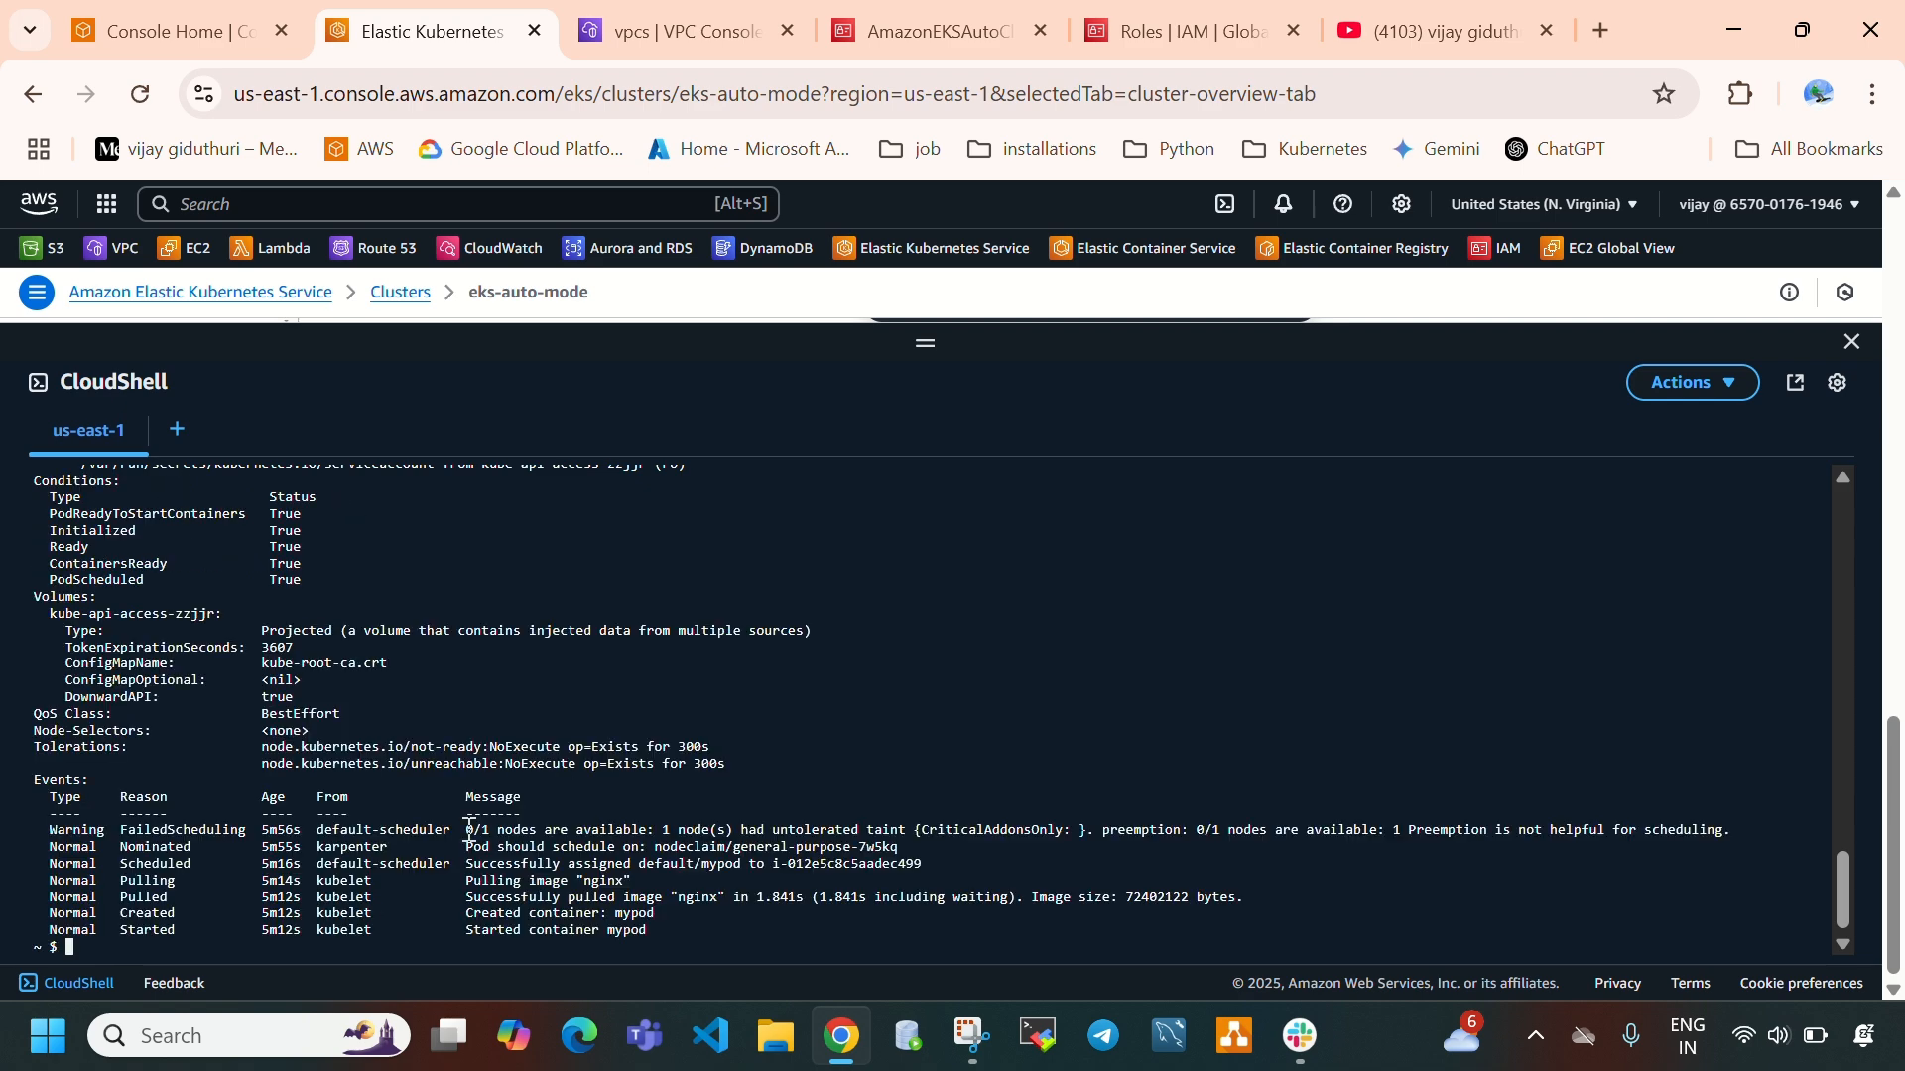
pyautogui.moveTo(470, 832); pyautogui.dragTo(563, 848)
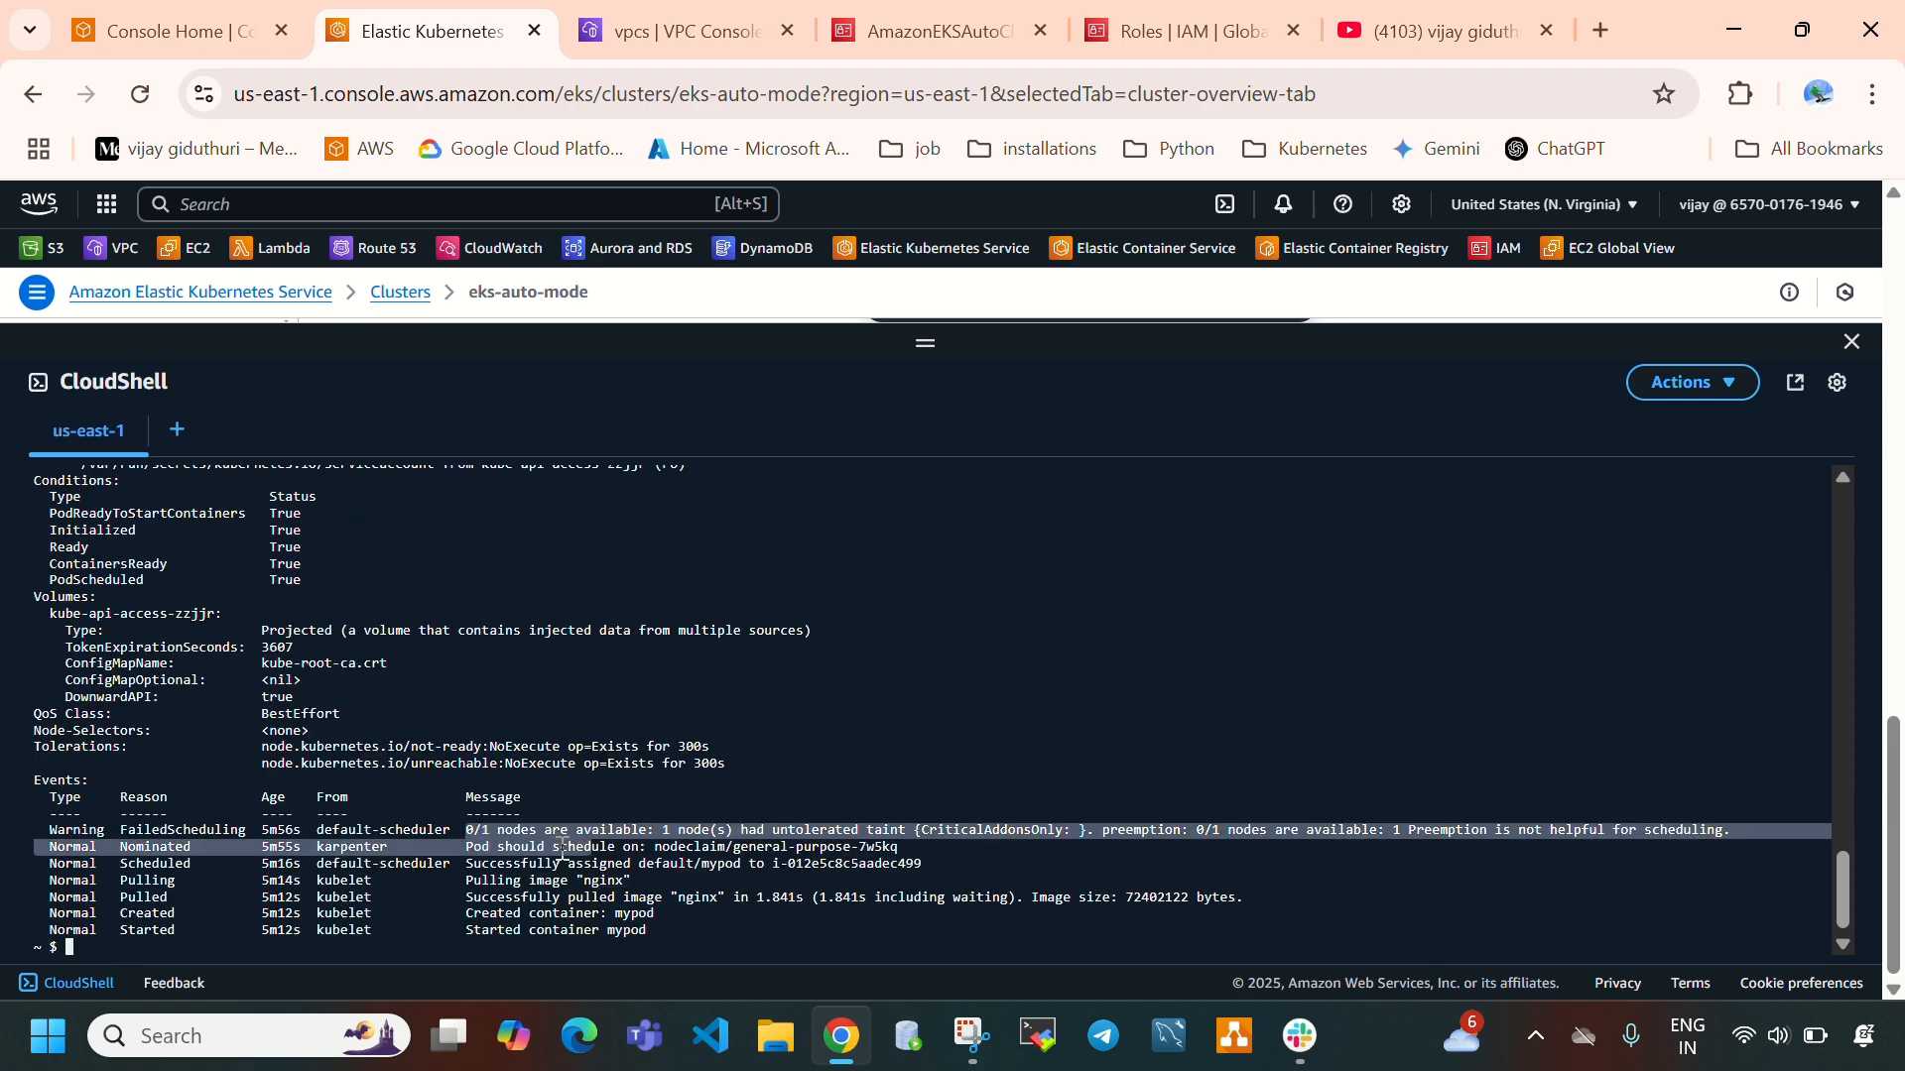
pyautogui.click(527, 849)
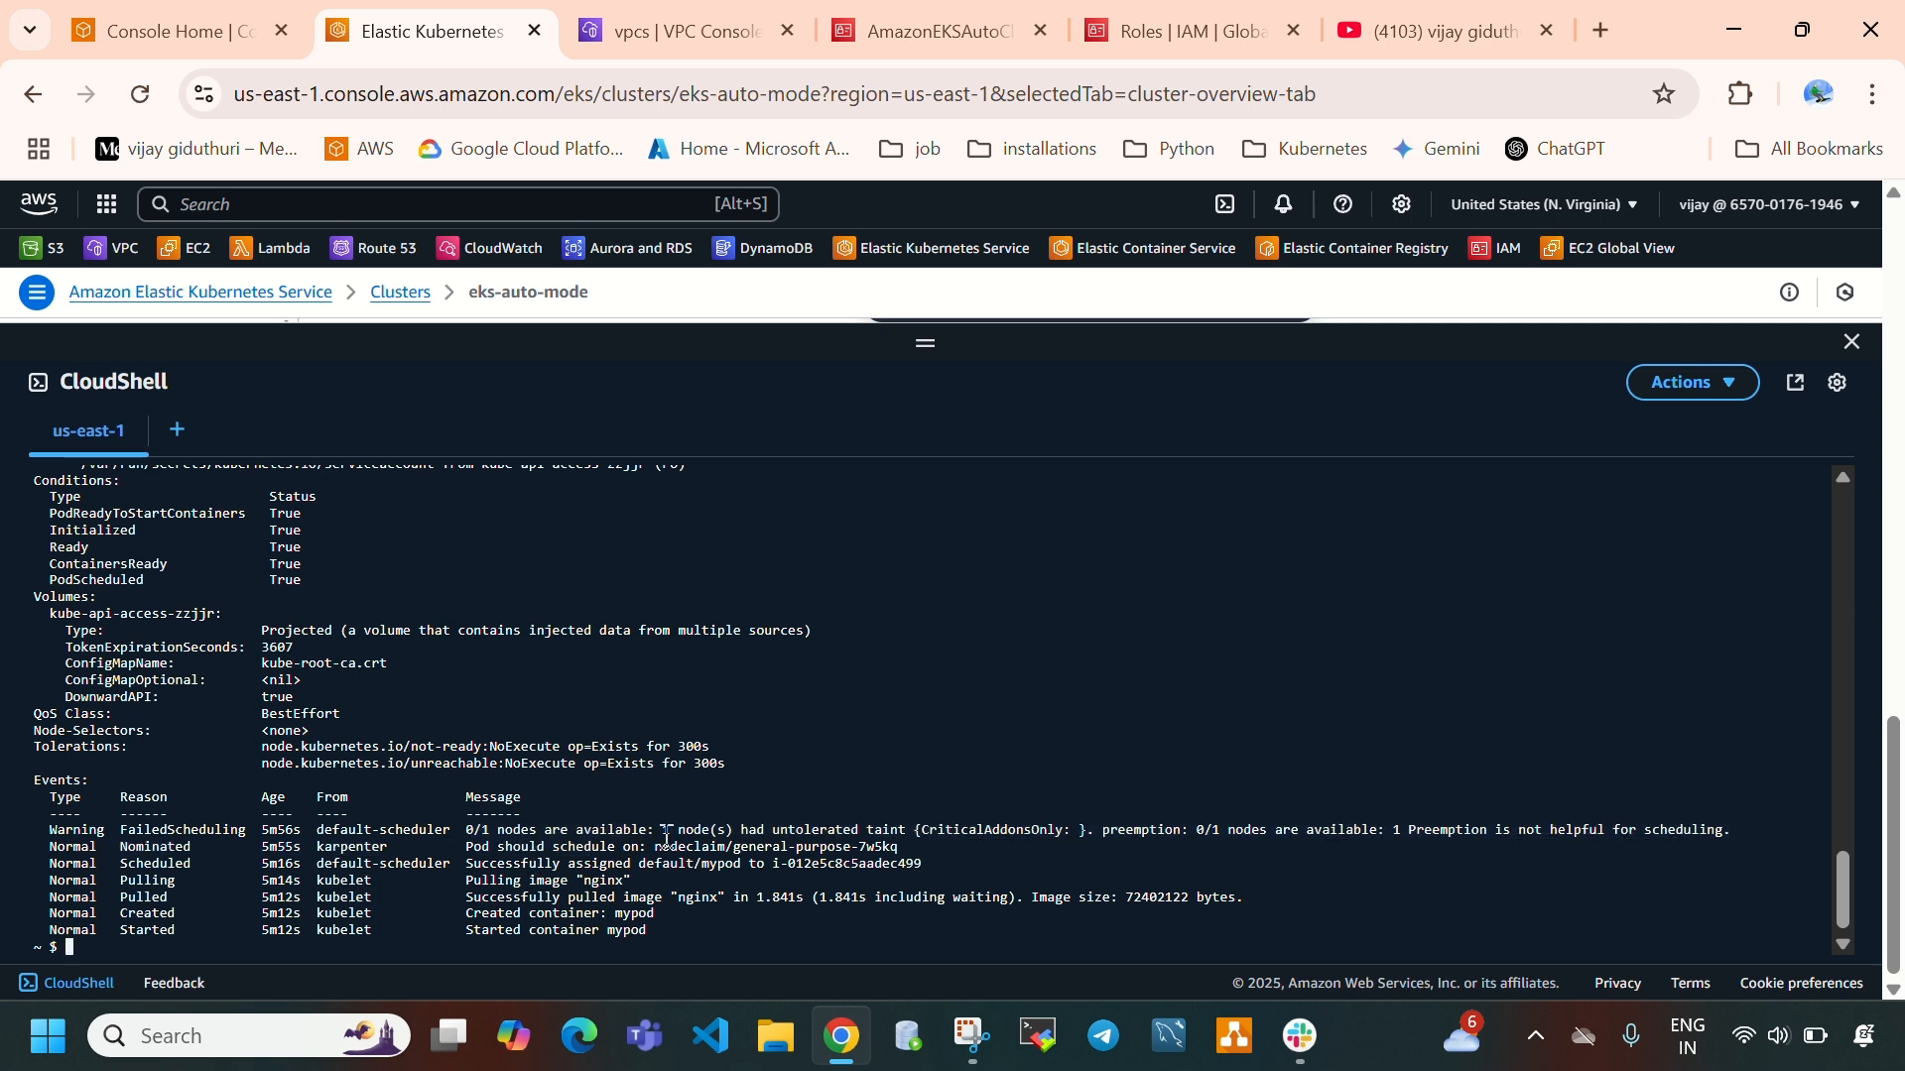
pyautogui.moveTo(481, 865); pyautogui.dragTo(820, 868)
pyautogui.moveTo(497, 882); pyautogui.dragTo(695, 898)
pyautogui.moveTo(482, 913); pyautogui.dragTo(638, 918)
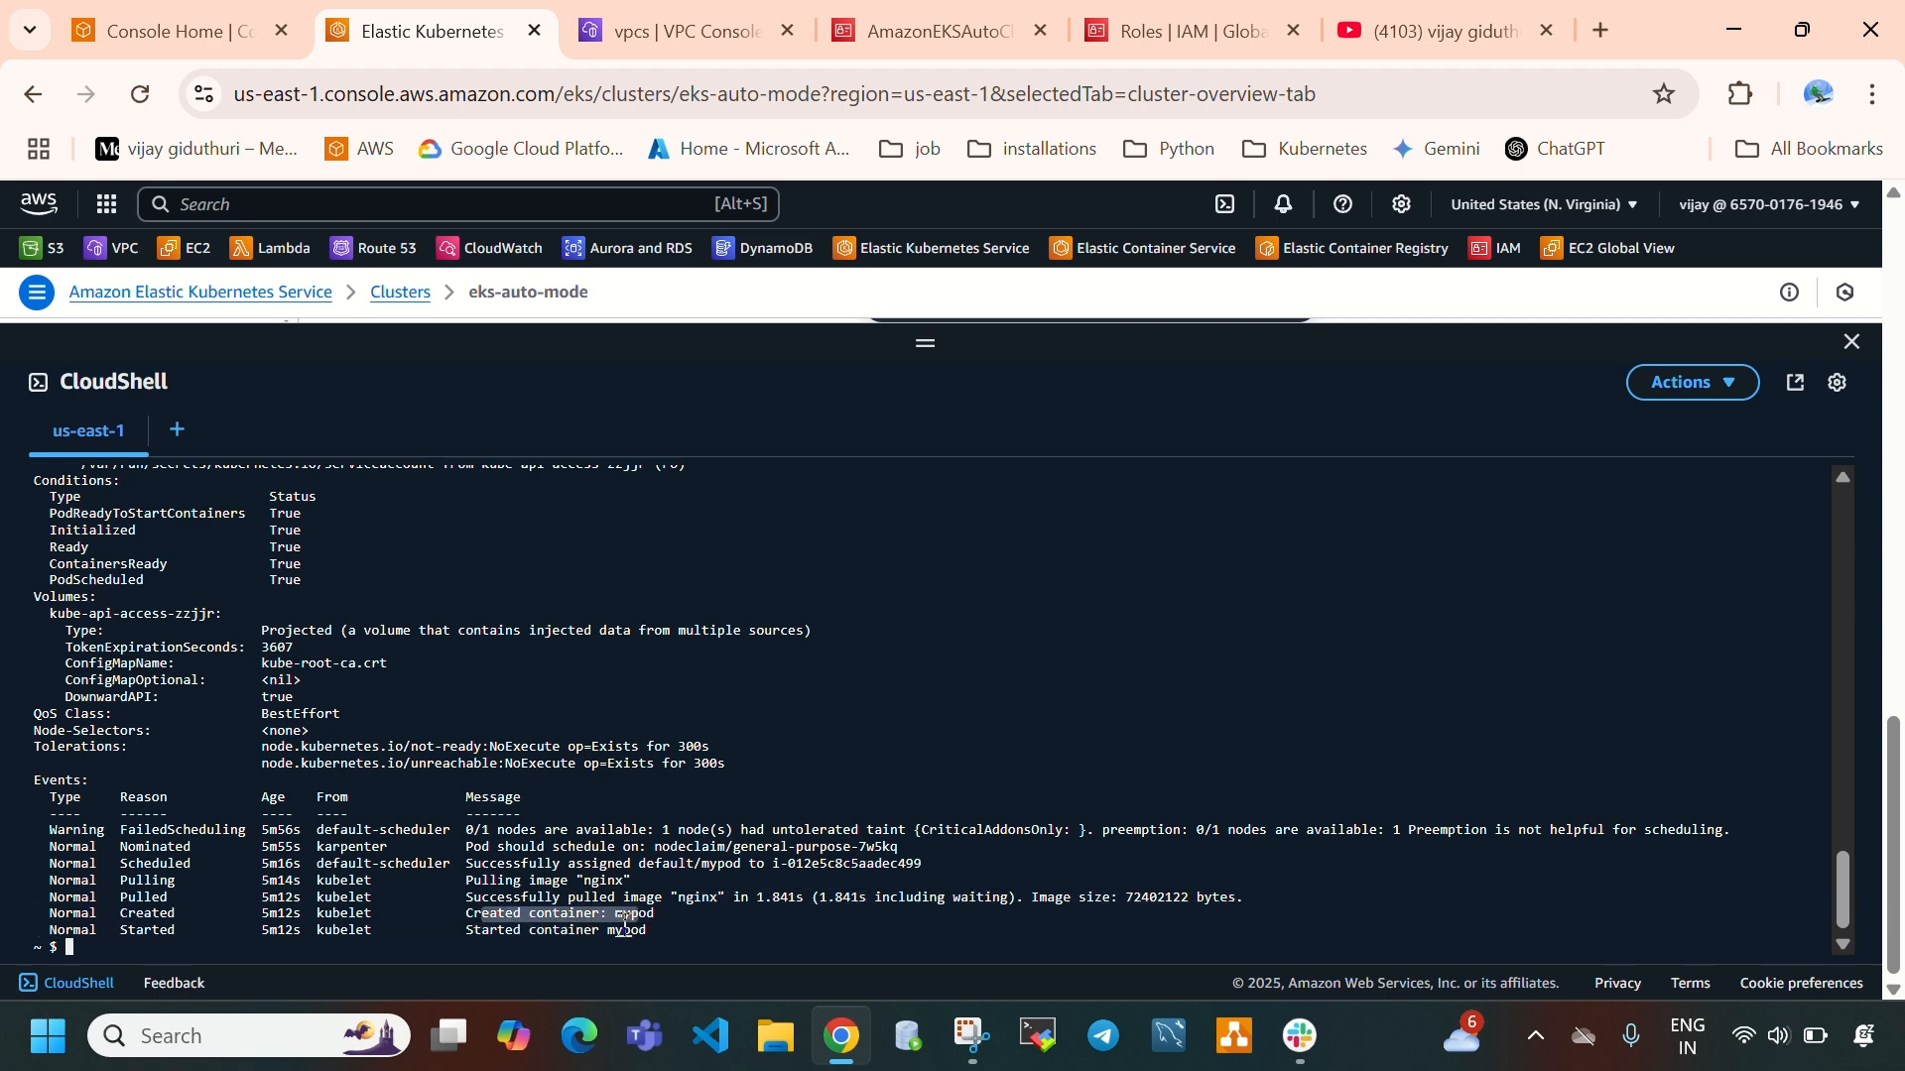
pyautogui.doubleClick(546, 933)
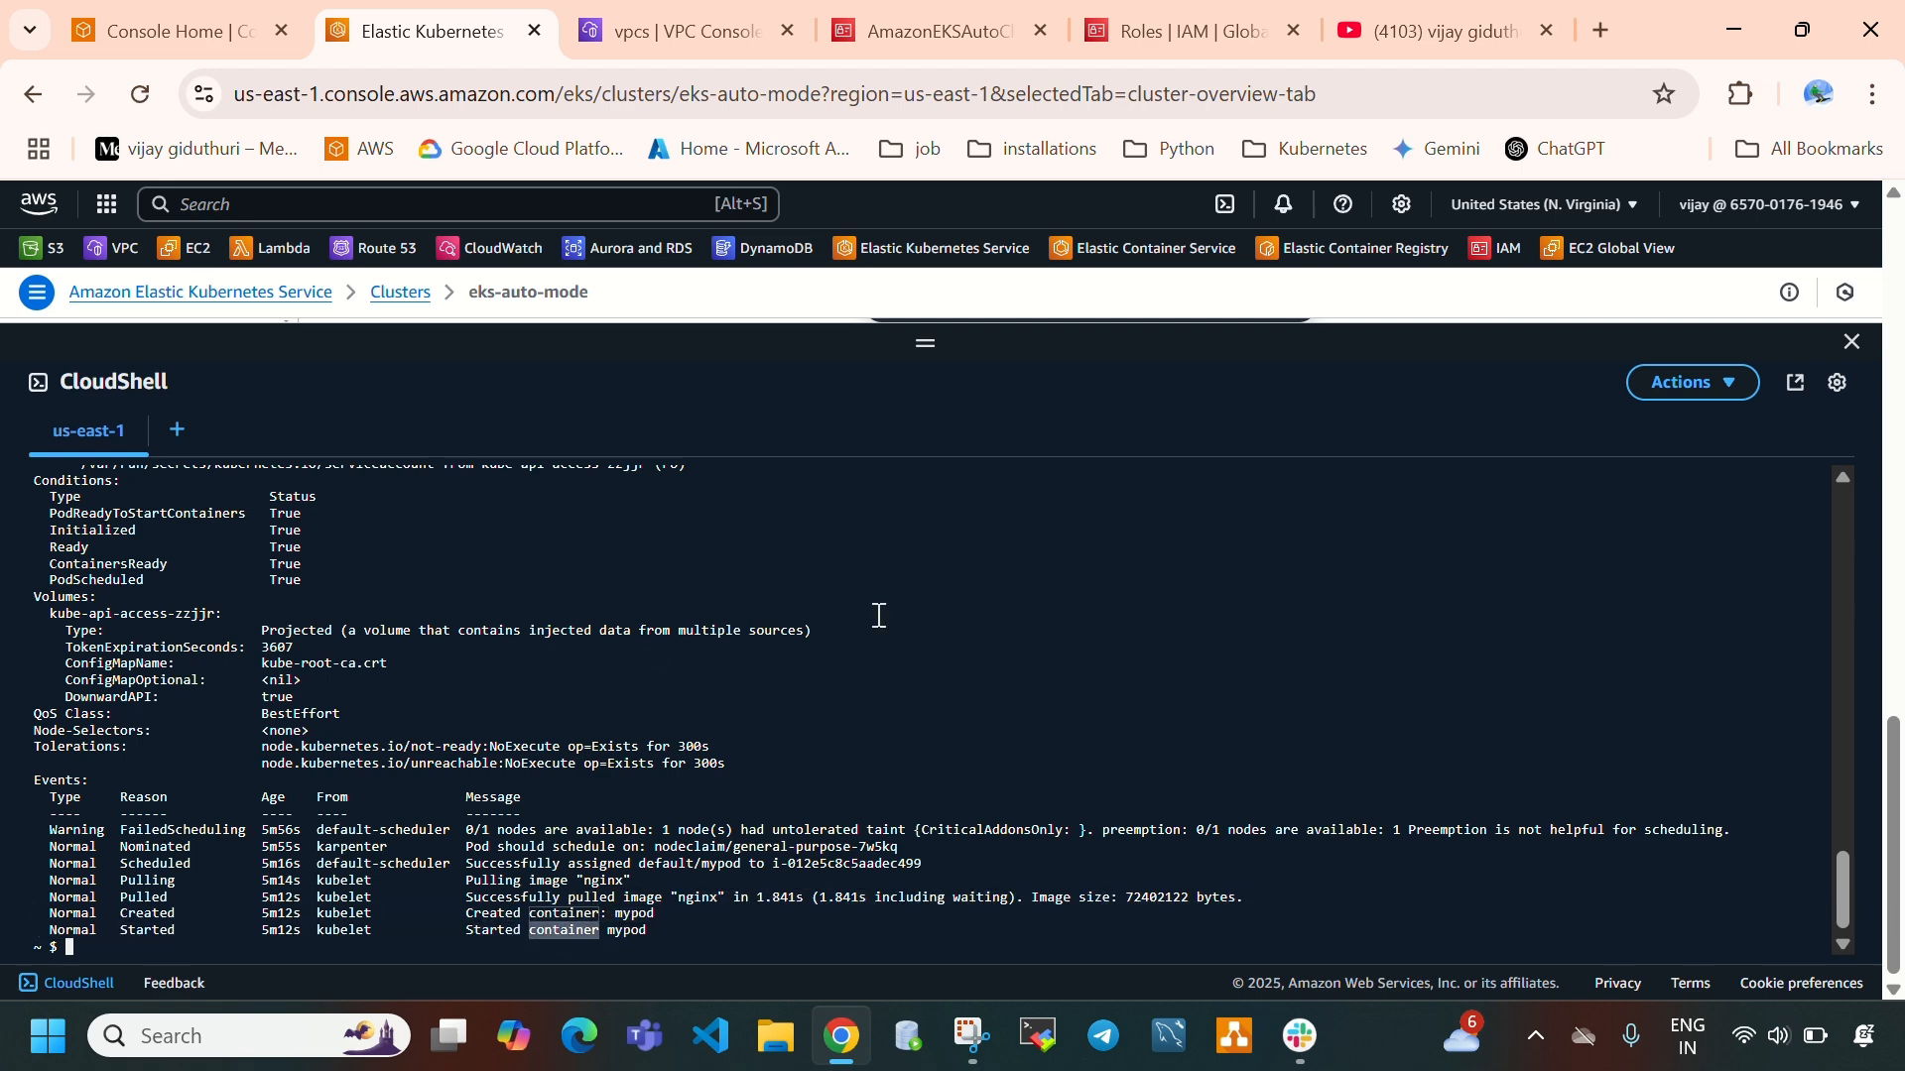
# Examine mypod's description for its node, IP address, container ID and image, then return to the events
pyautogui.scroll(3, 877, 616)
pyautogui.scroll(-3, 833, 620)
pyautogui.scroll(5, 676, 811)
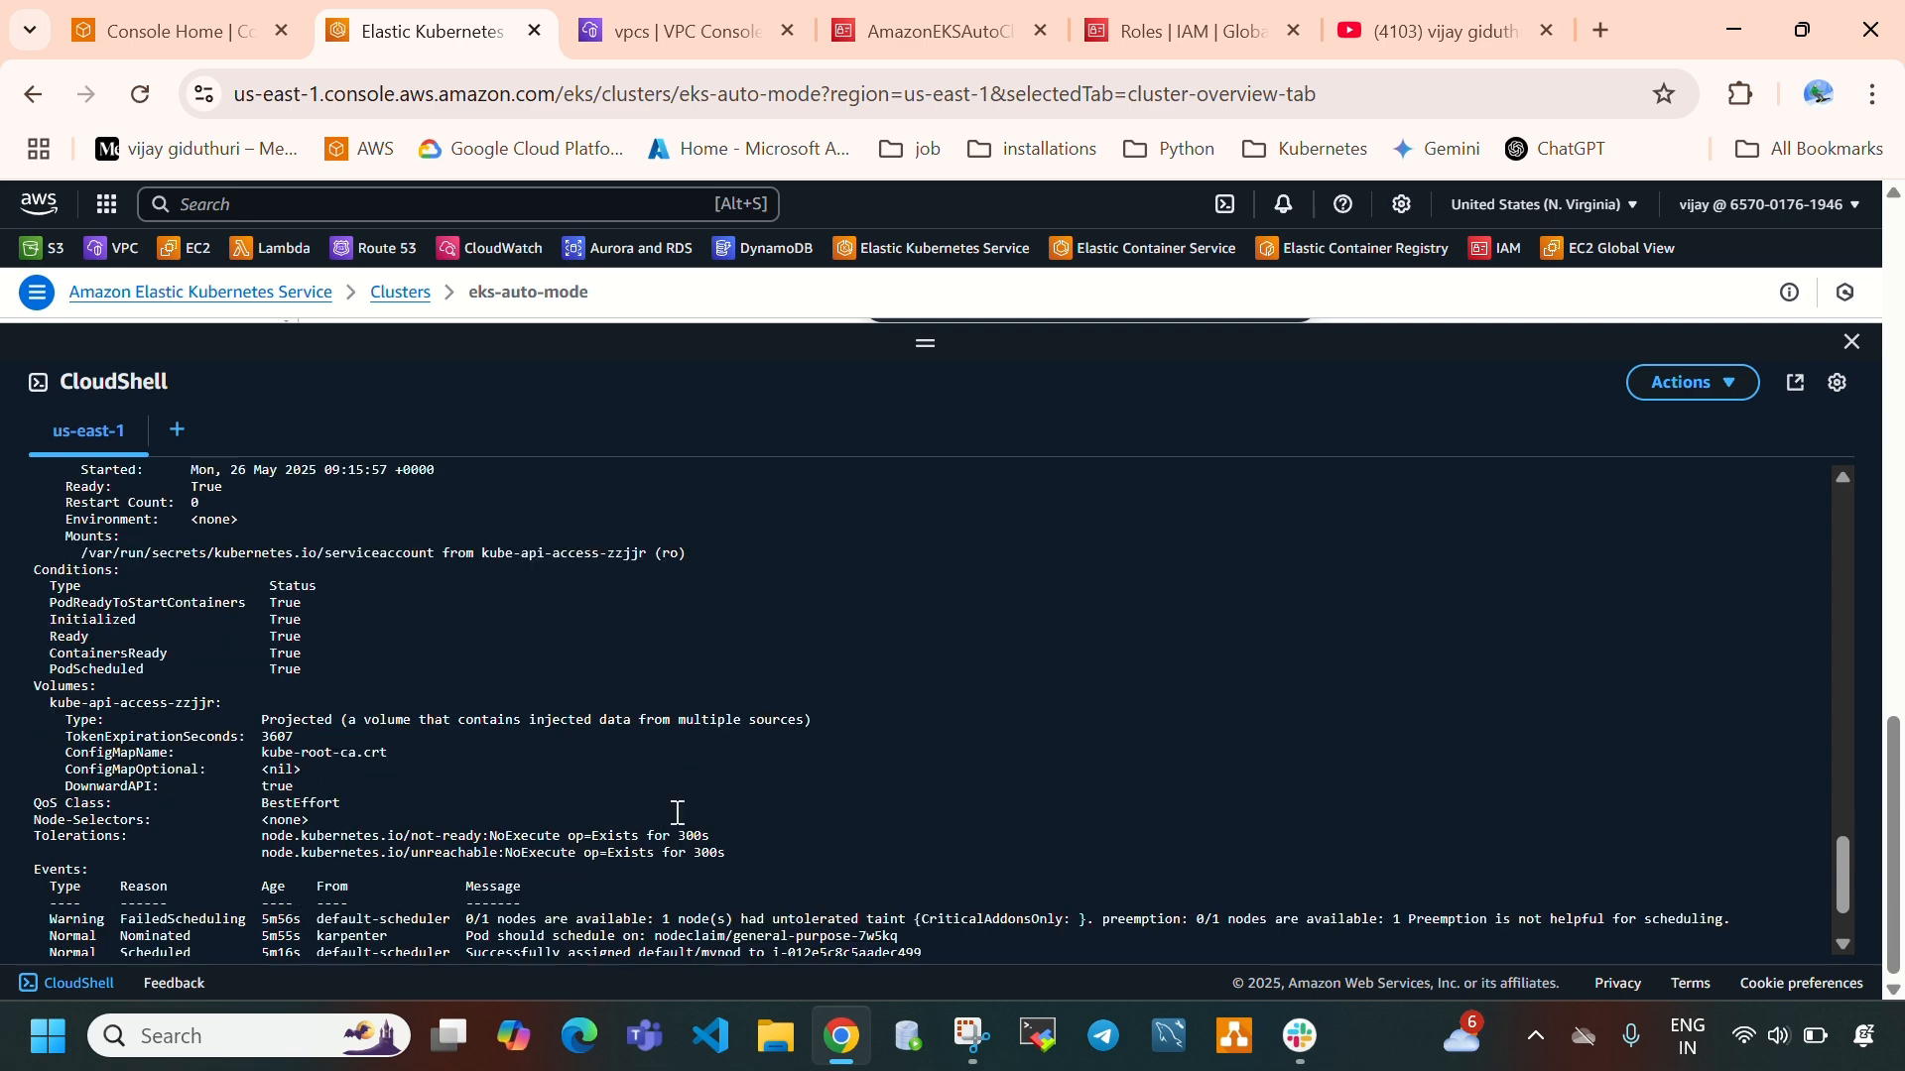
pyautogui.scroll(2, 677, 812)
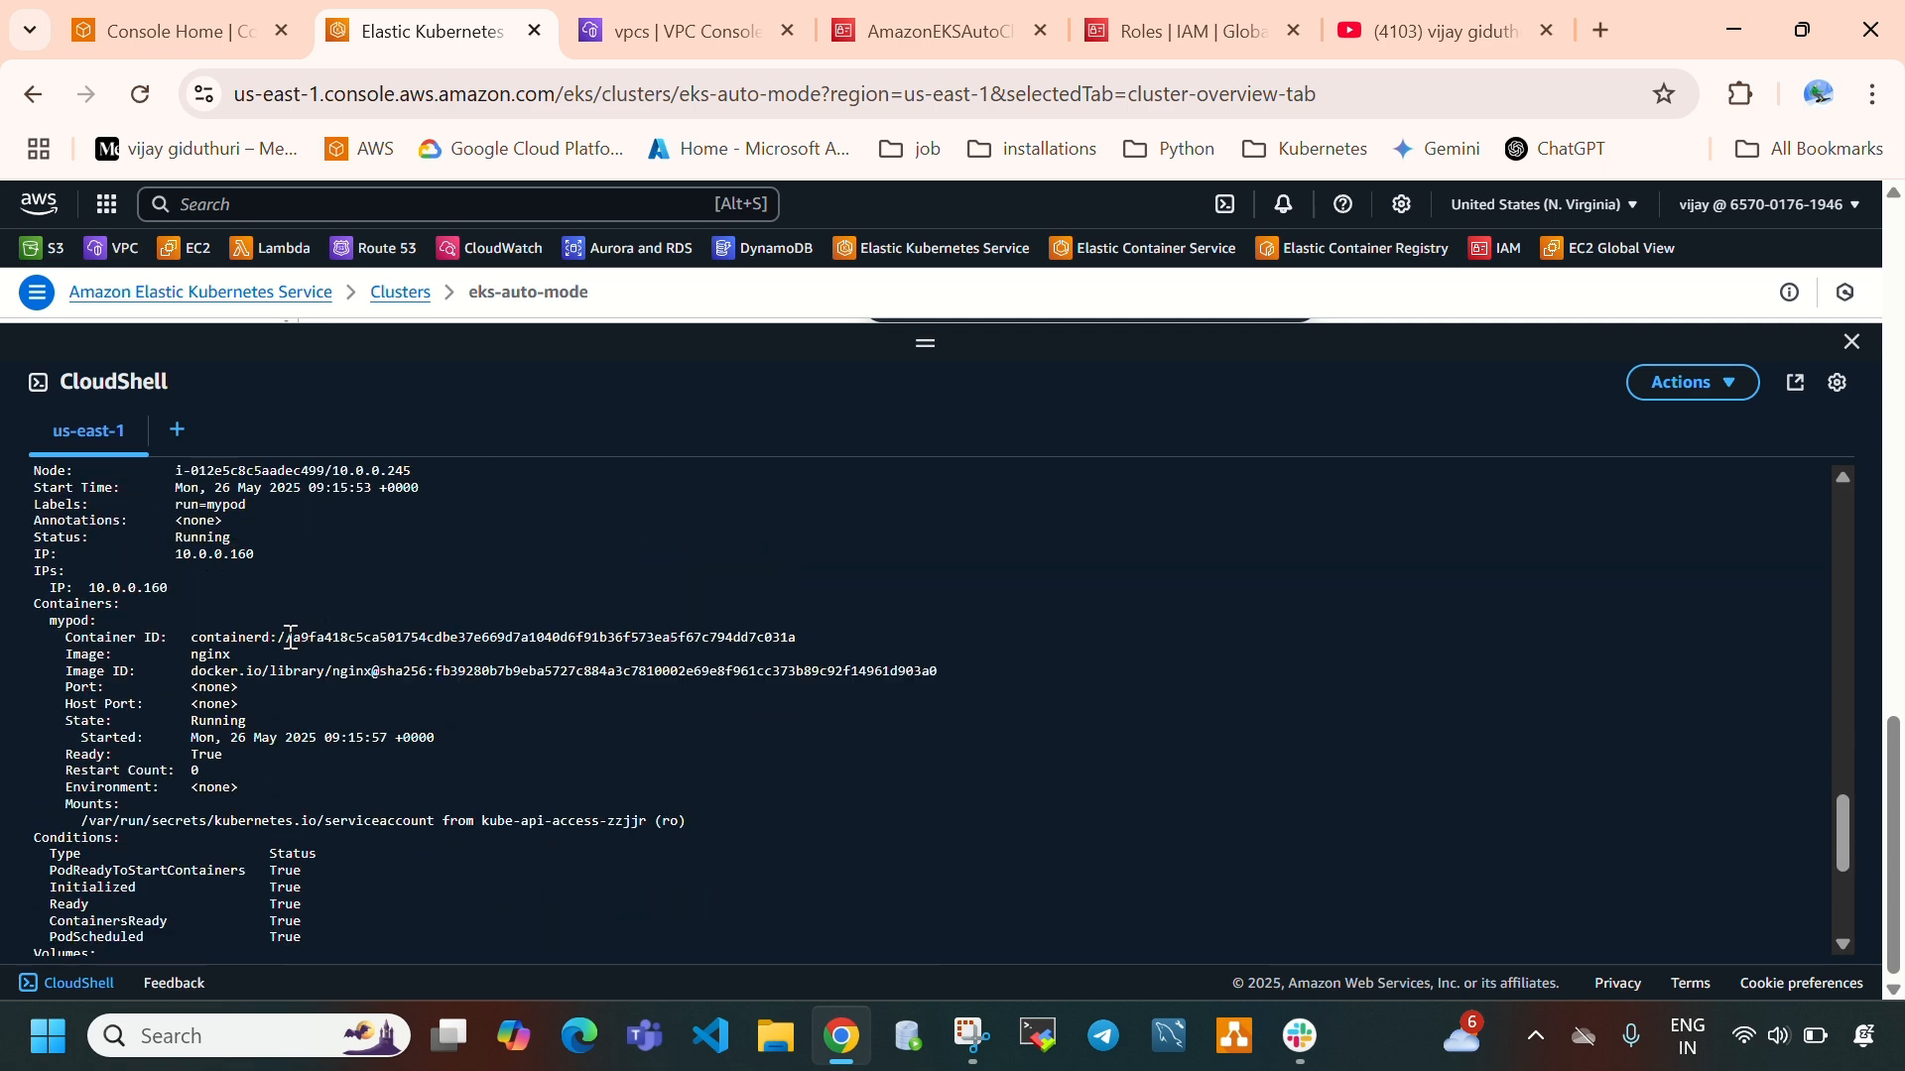
pyautogui.moveTo(286, 637); pyautogui.dragTo(366, 656)
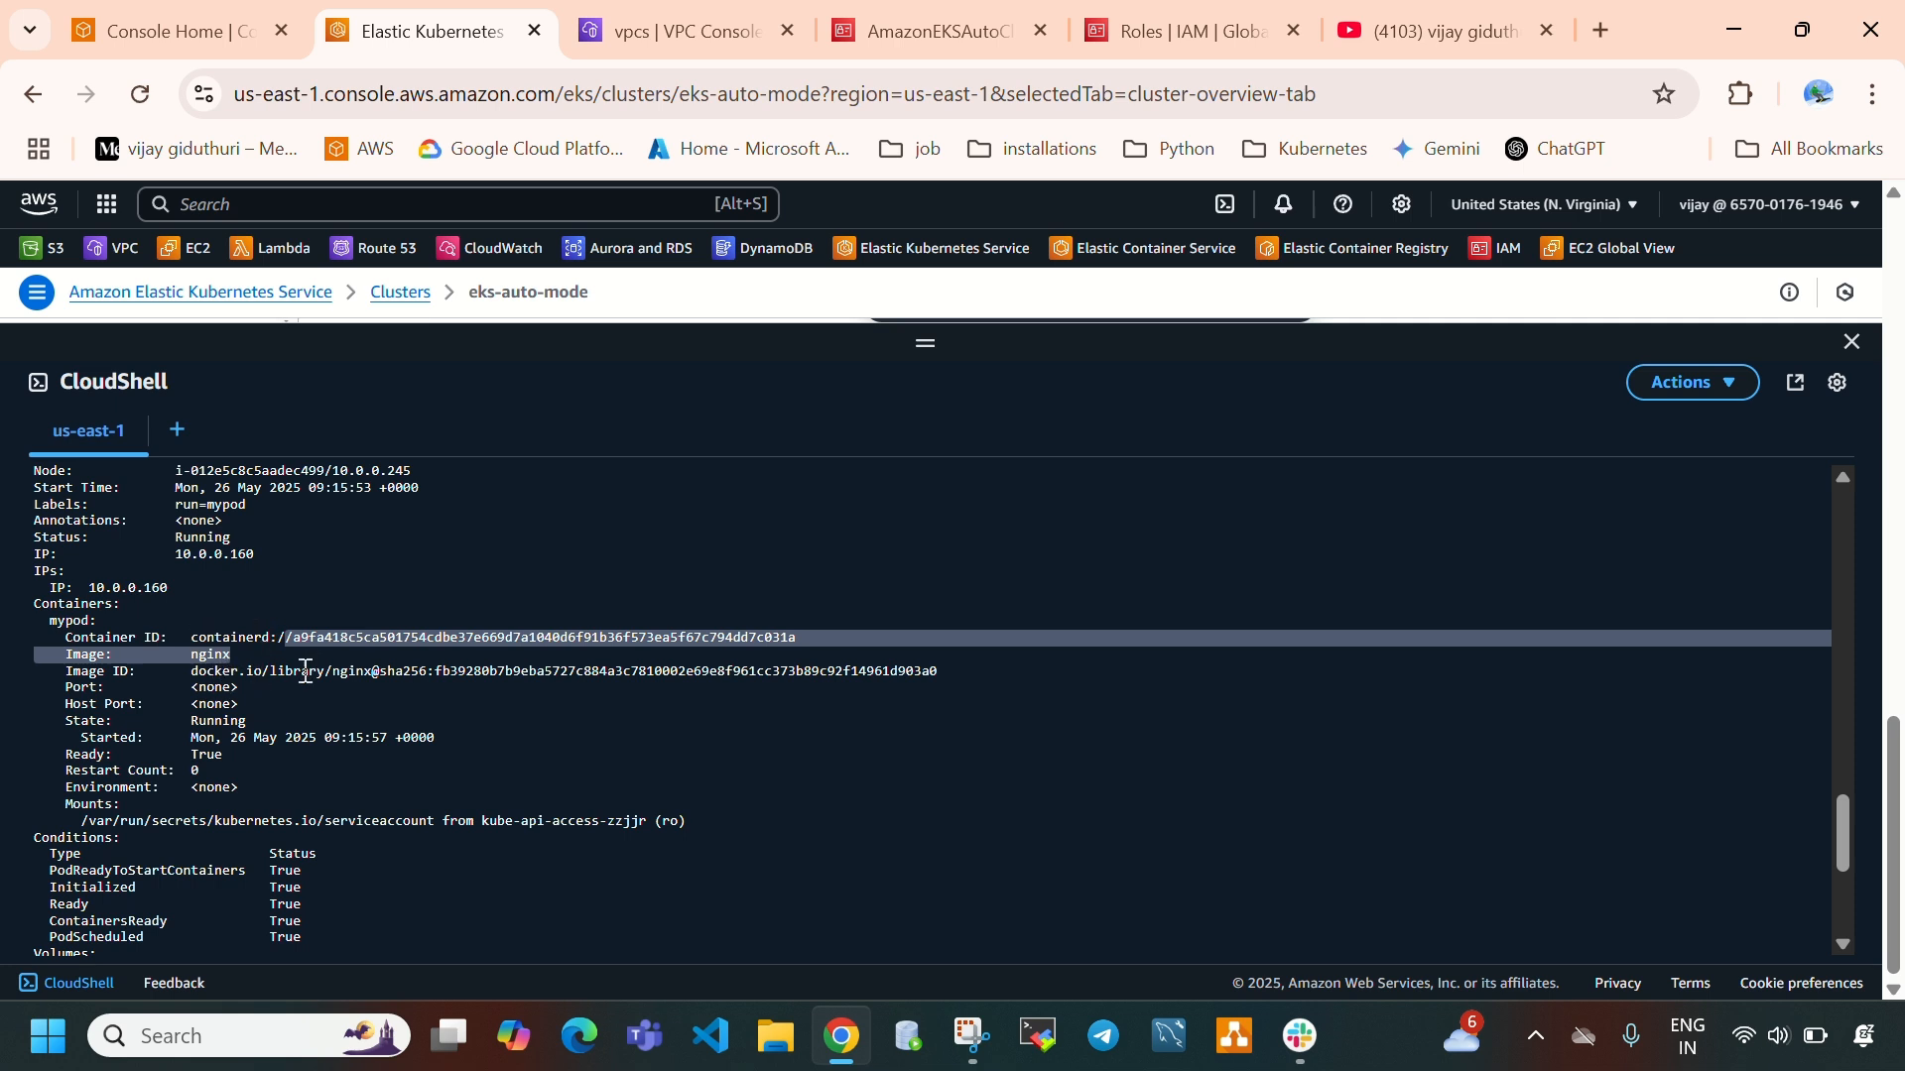
pyautogui.scroll(2, 509, 792)
pyautogui.click(206, 643)
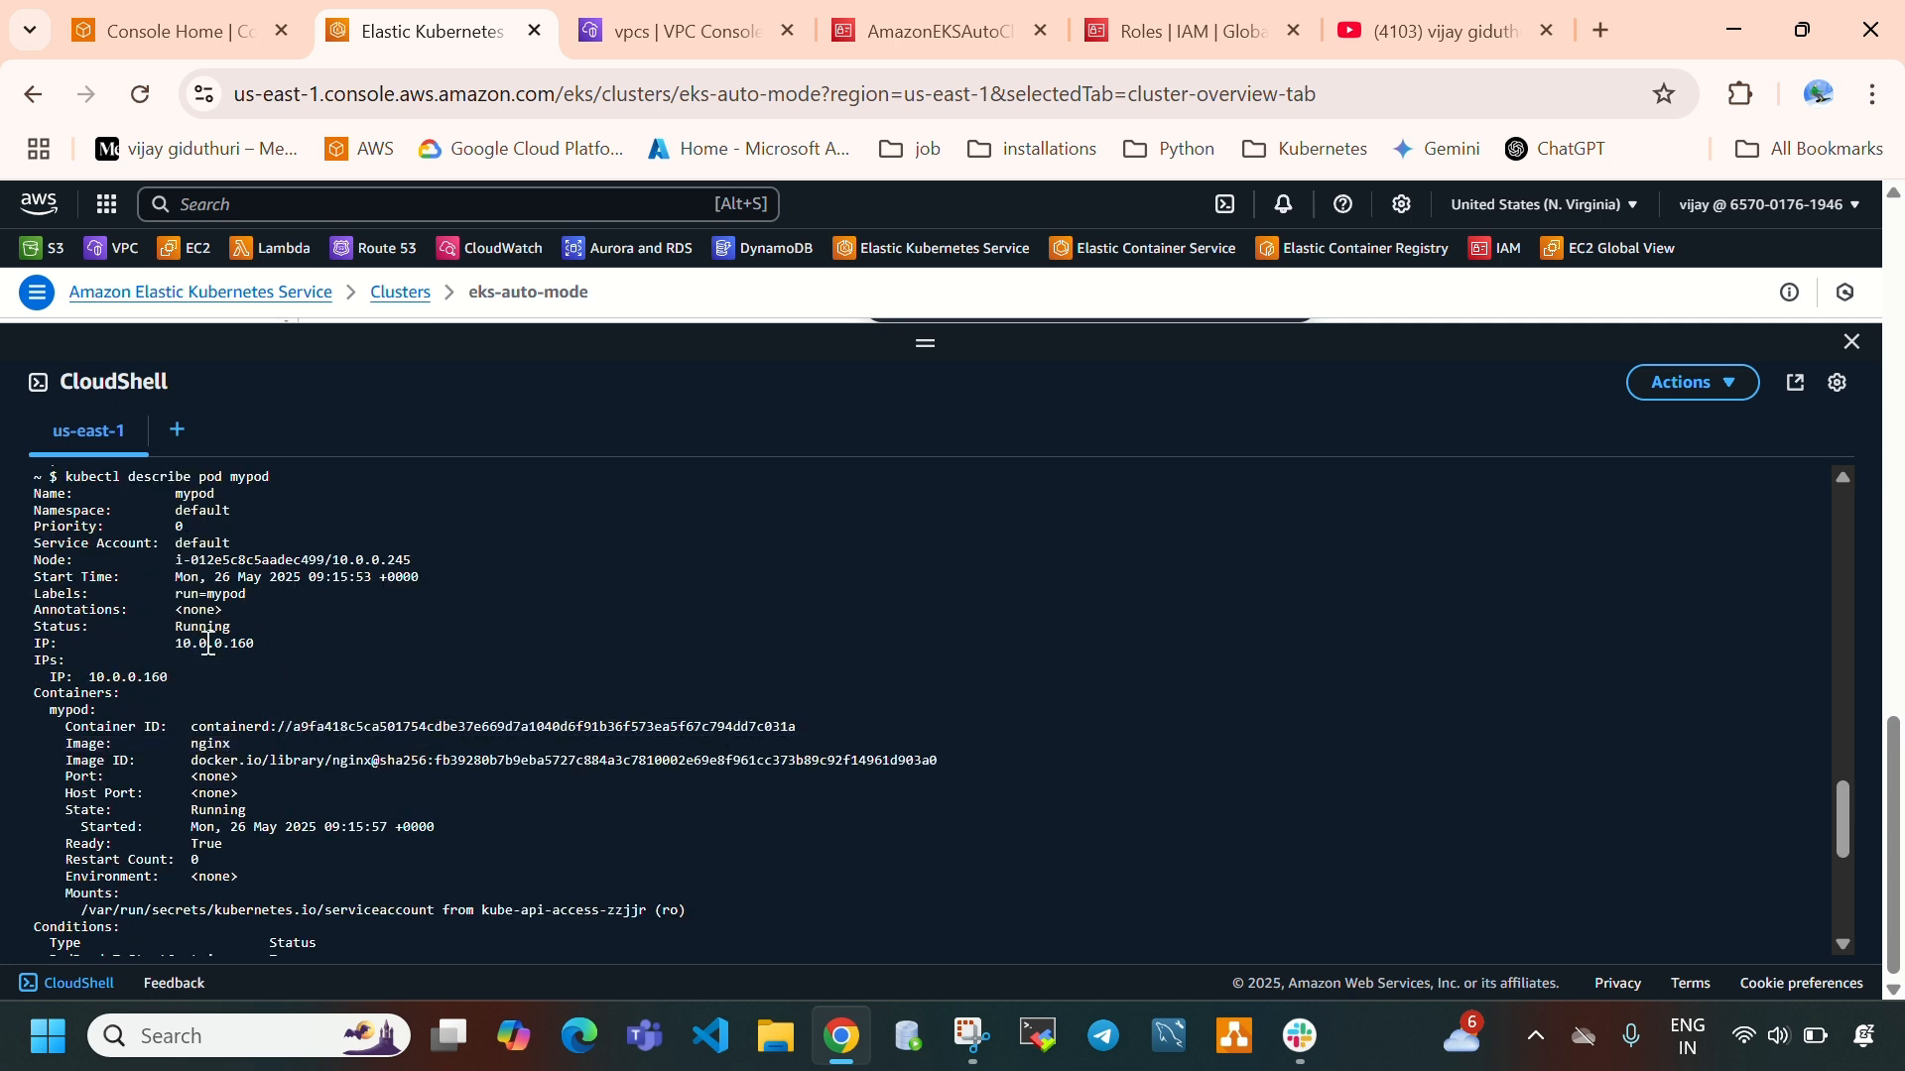
pyautogui.scroll(-9, 404, 684)
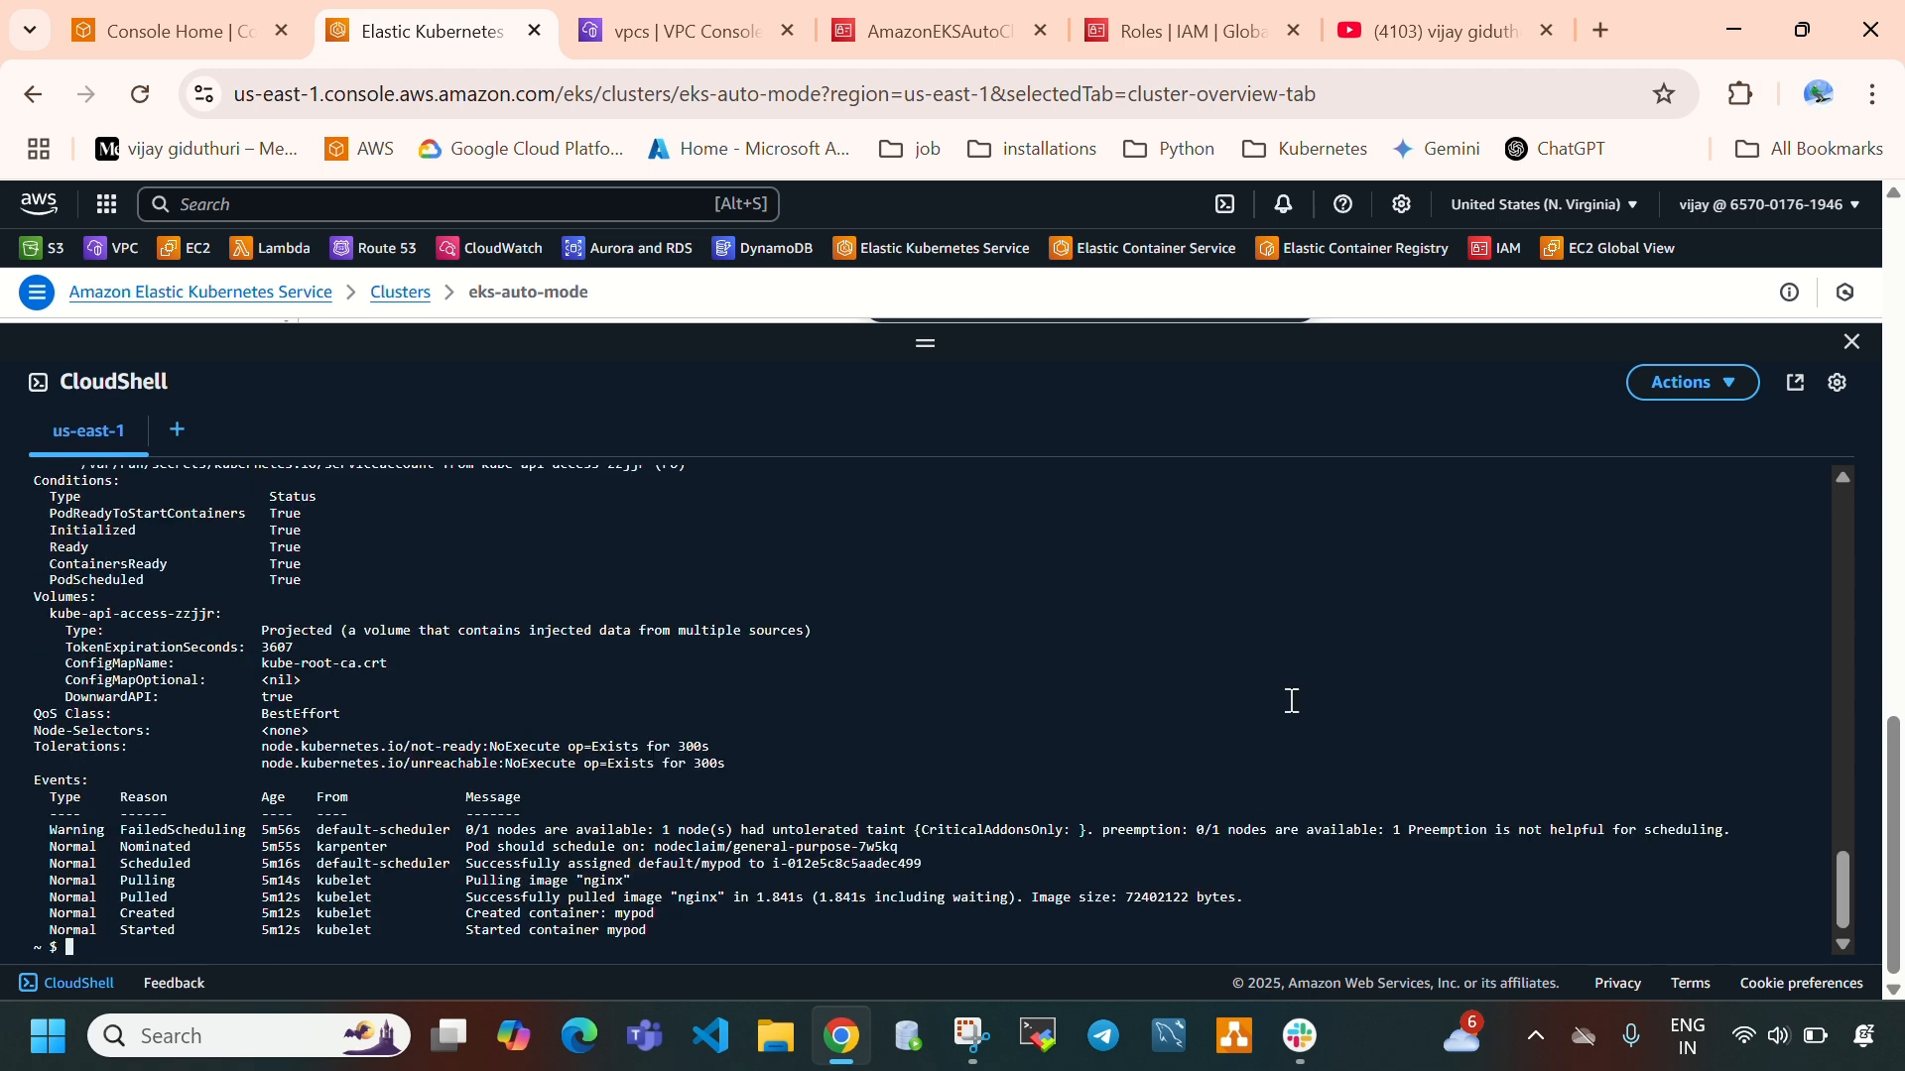
# Clear the terminal and list the pods with node and IP details using "kubectl get pods -o wide"
pyautogui.hotkey('ctrl', 'l')
pyautogui.press('Return')
pyautogui.write('kubectl ')
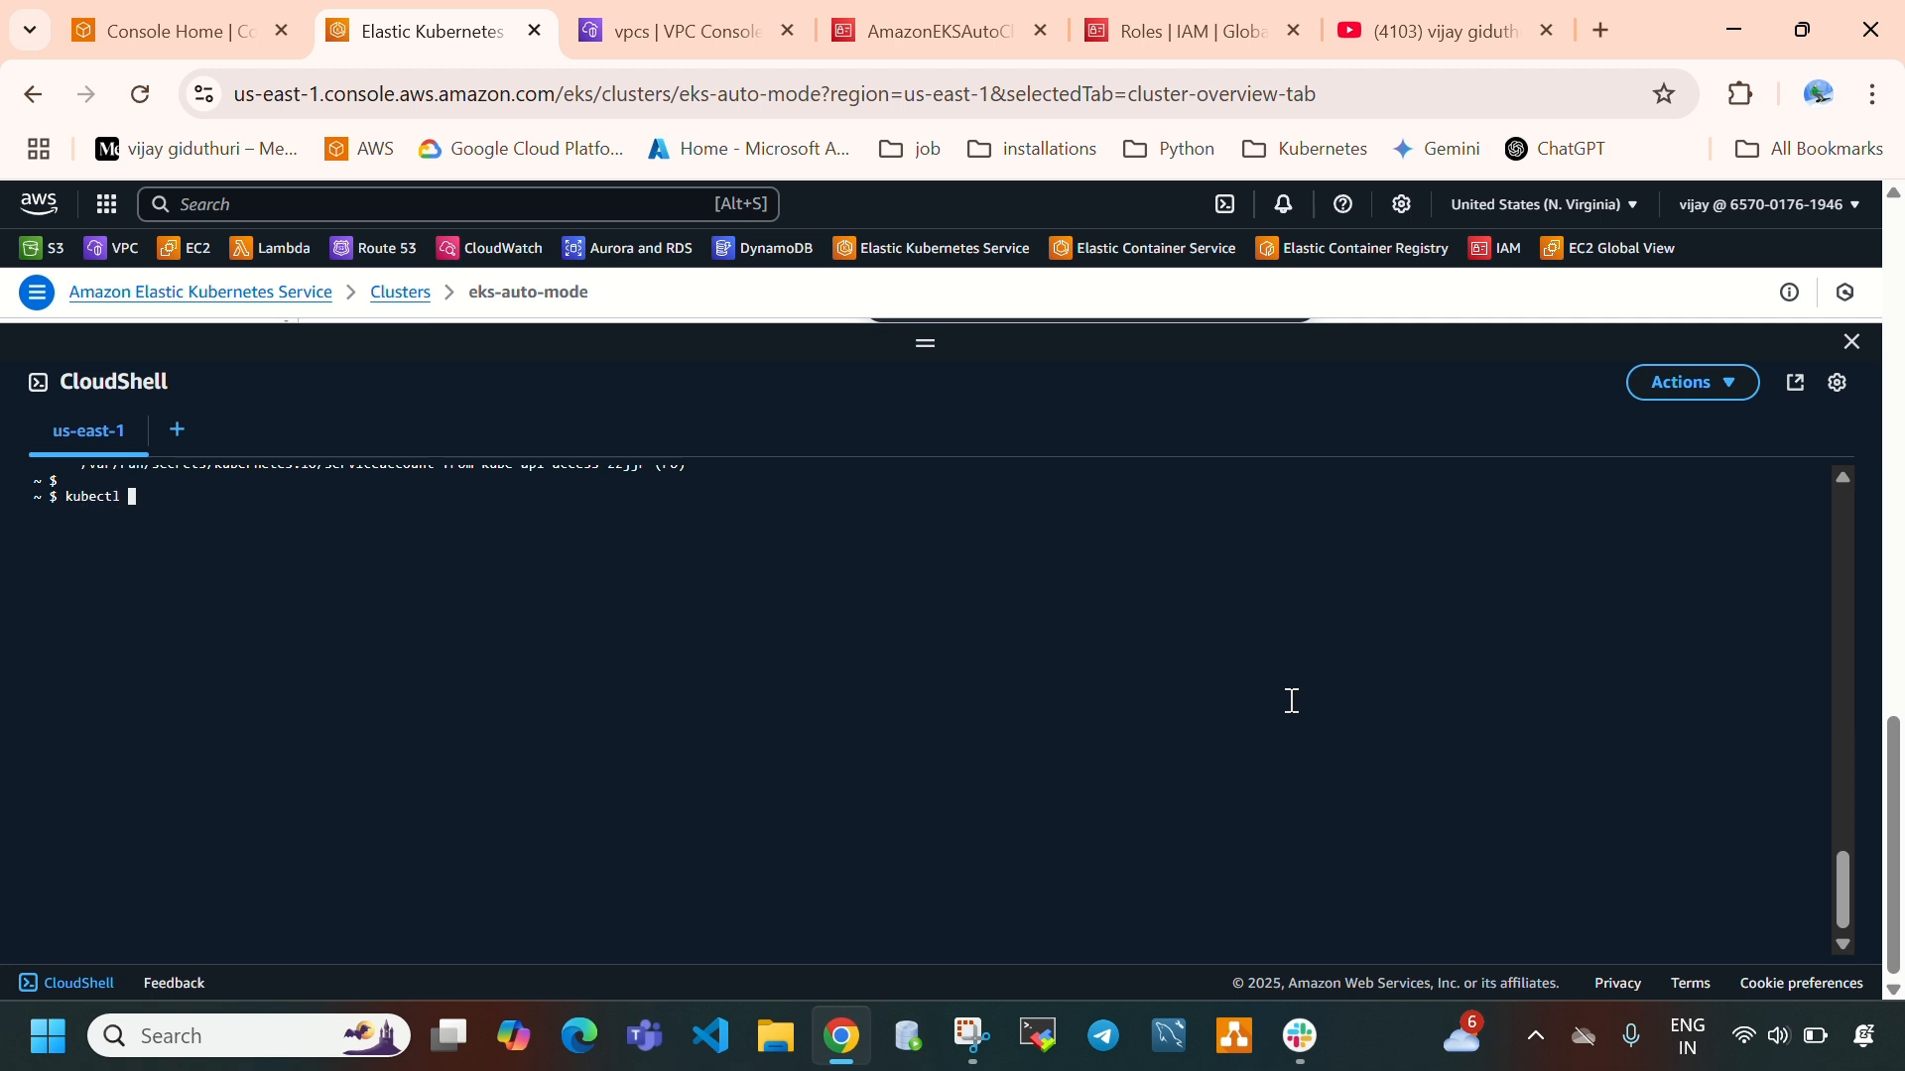
pyautogui.write('get pods -o wide')
pyautogui.press('Return')
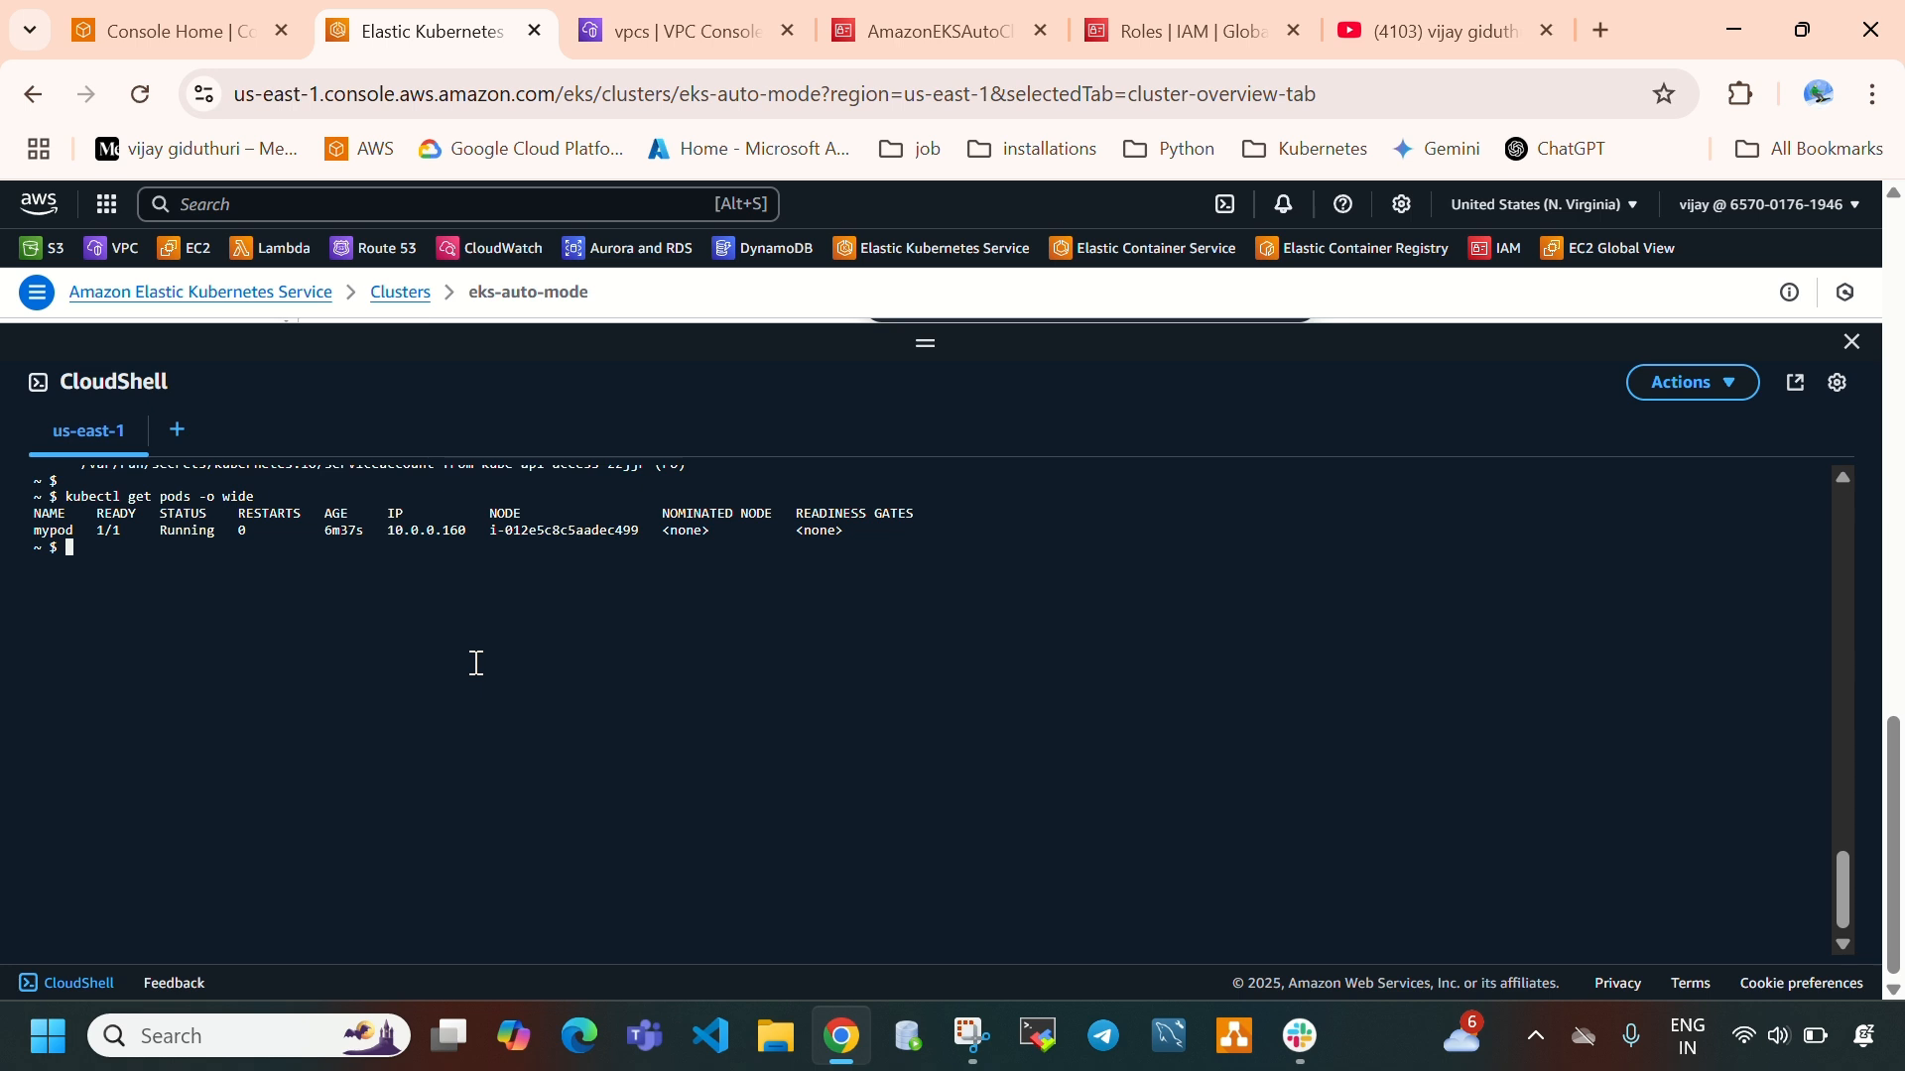
# Delete the test pod with "kubectl delete pod mypod"
pyautogui.write('kubectl delte p')
pyautogui.press('BackSpace')
pyautogui.press('BackSpace')
pyautogui.press('BackSpace')
pyautogui.press('BackSpace')
pyautogui.write('ete pod mypod')
pyautogui.press('Return')
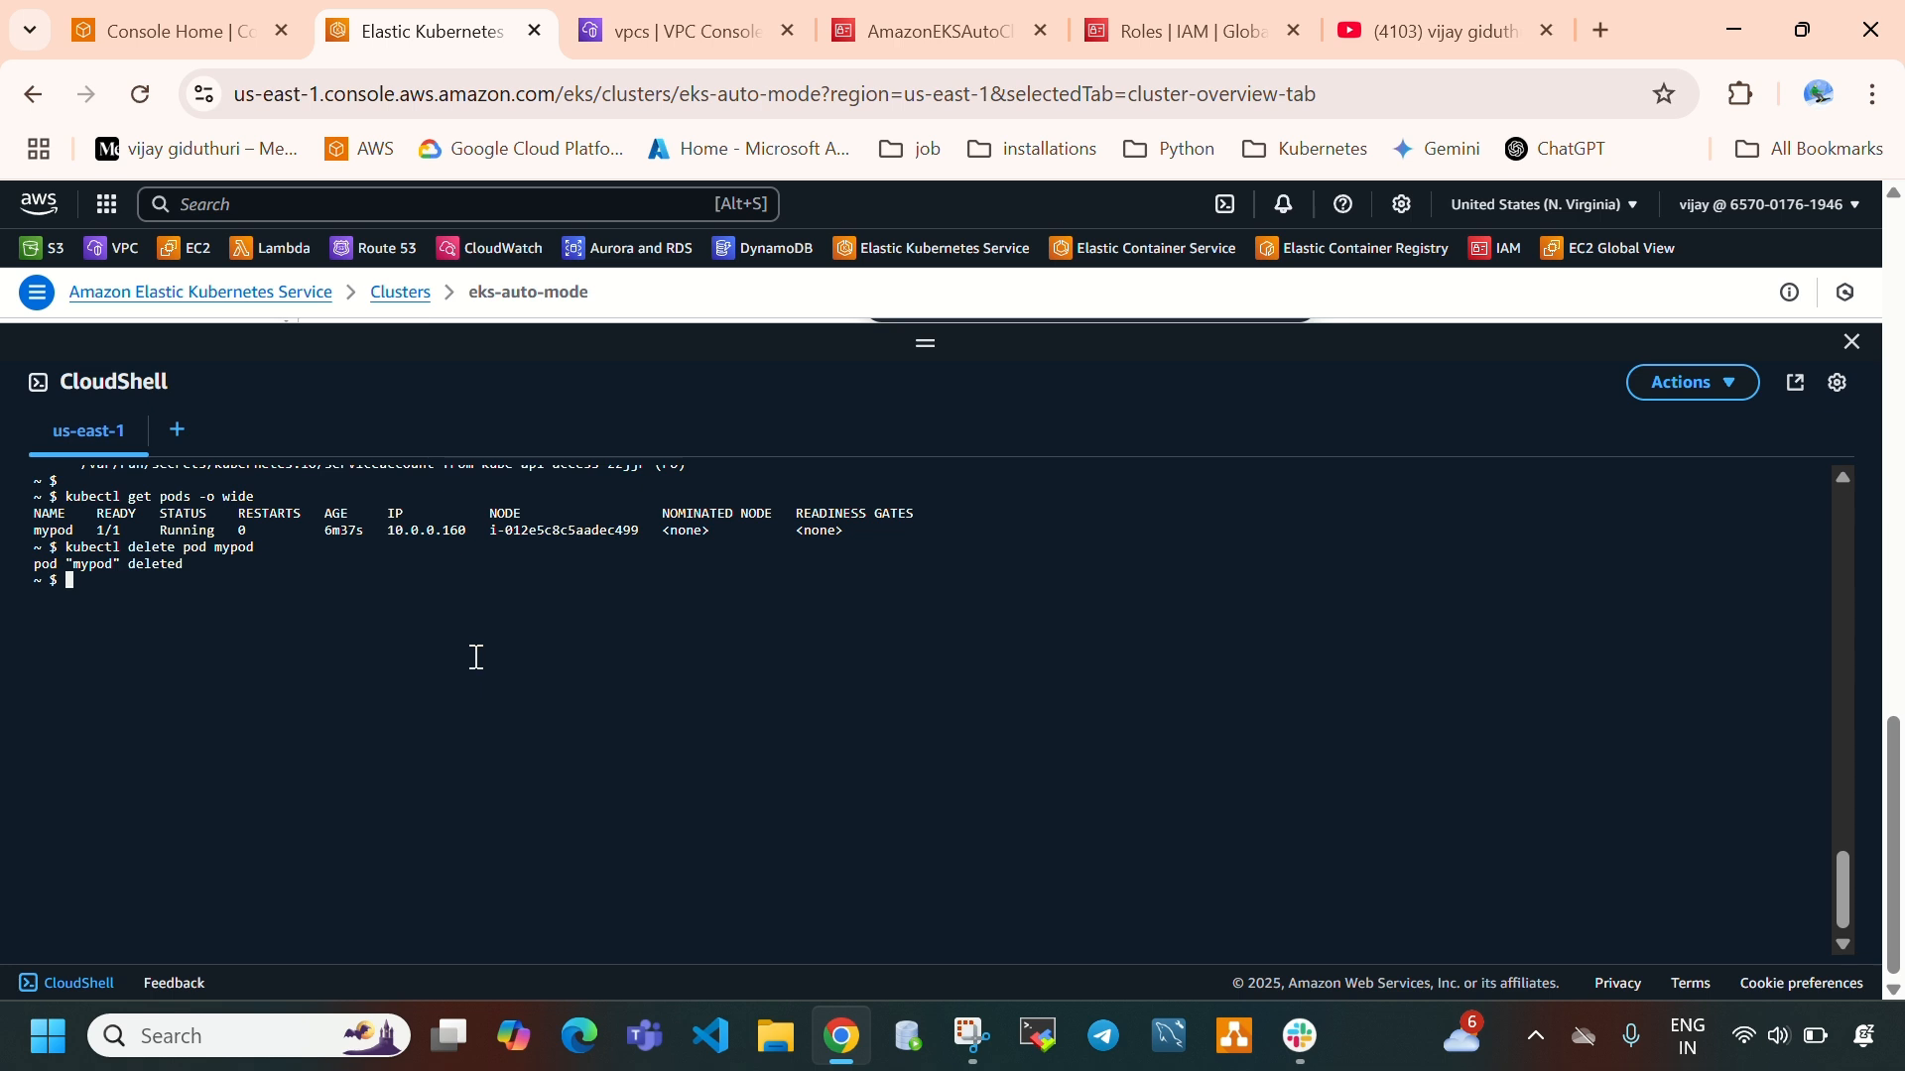
# Run "kubectl get pods" to check the remaining pods in the default namespace, and close CloudShell
pyautogui.press('Return')
pyautogui.write('kubectl get pods')
pyautogui.press('Return')
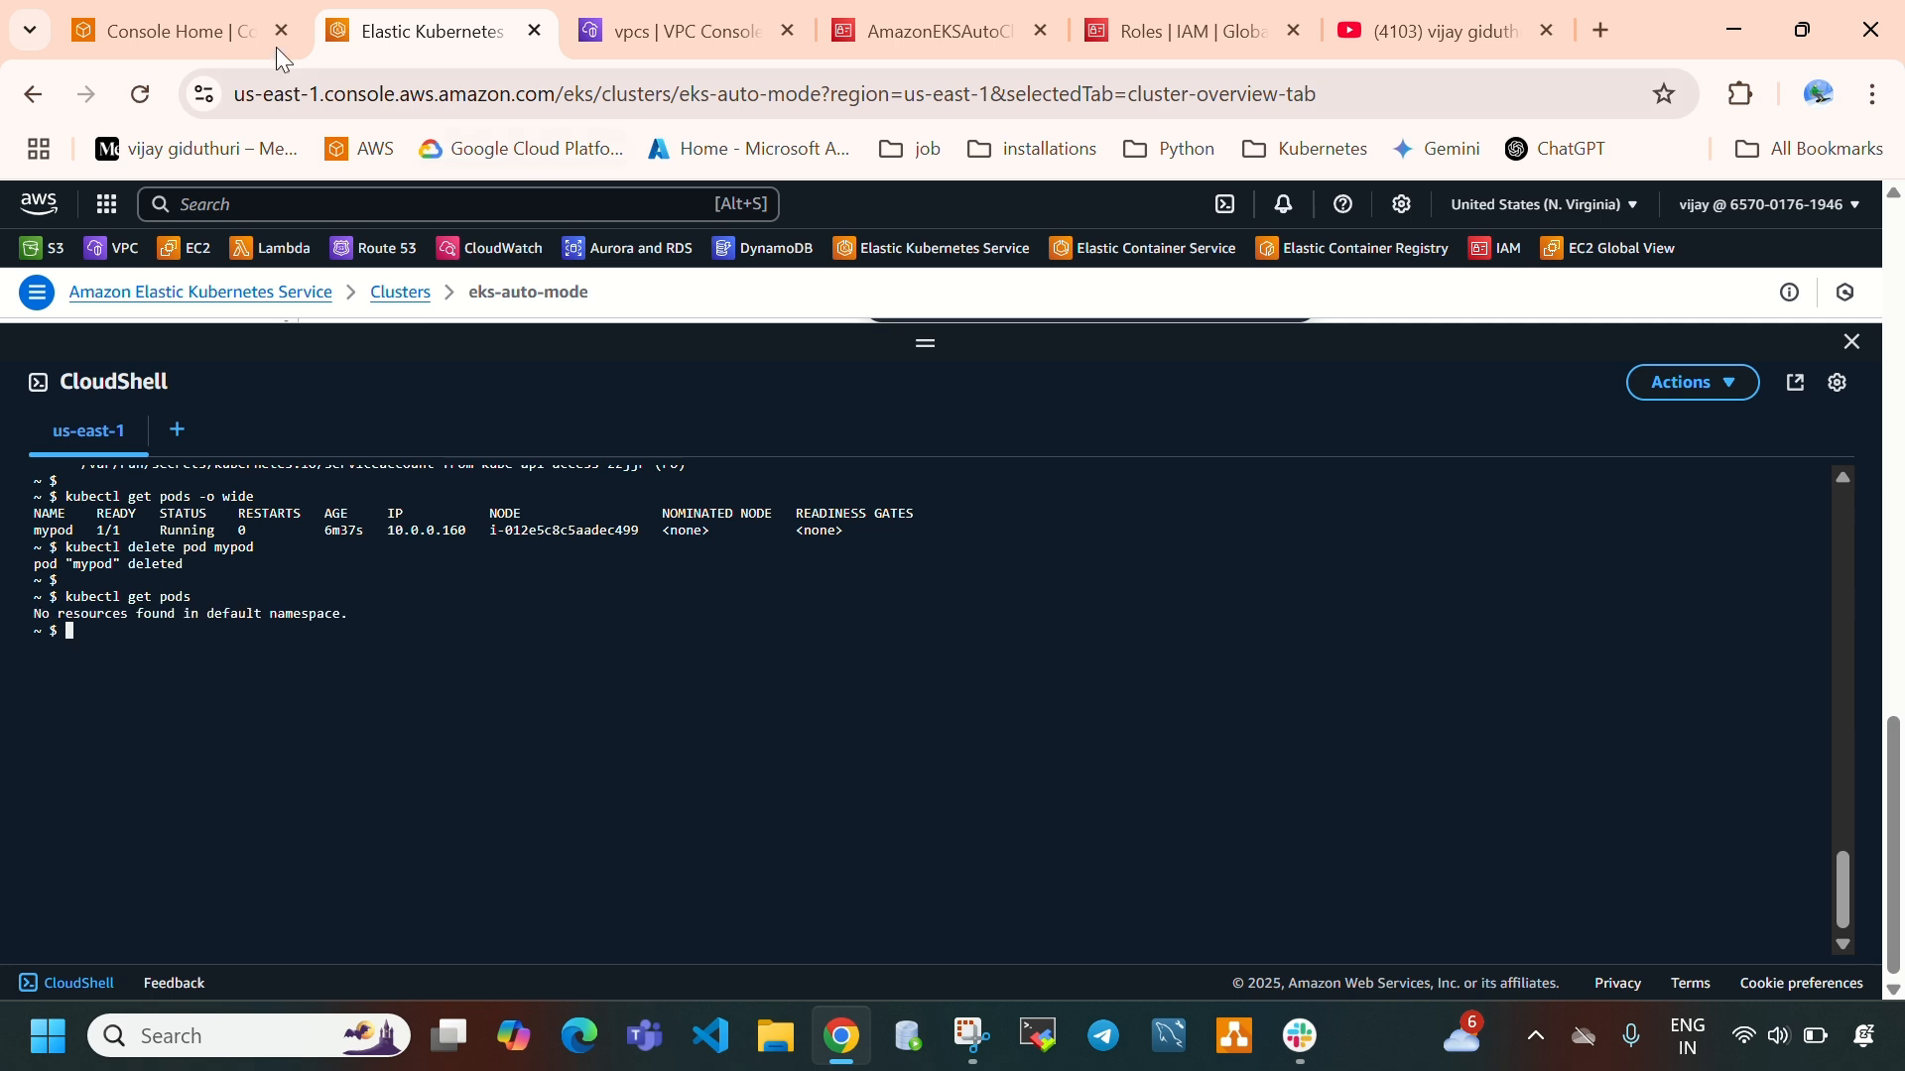
pyautogui.moveTo(927, 340); pyautogui.dragTo(966, 766)
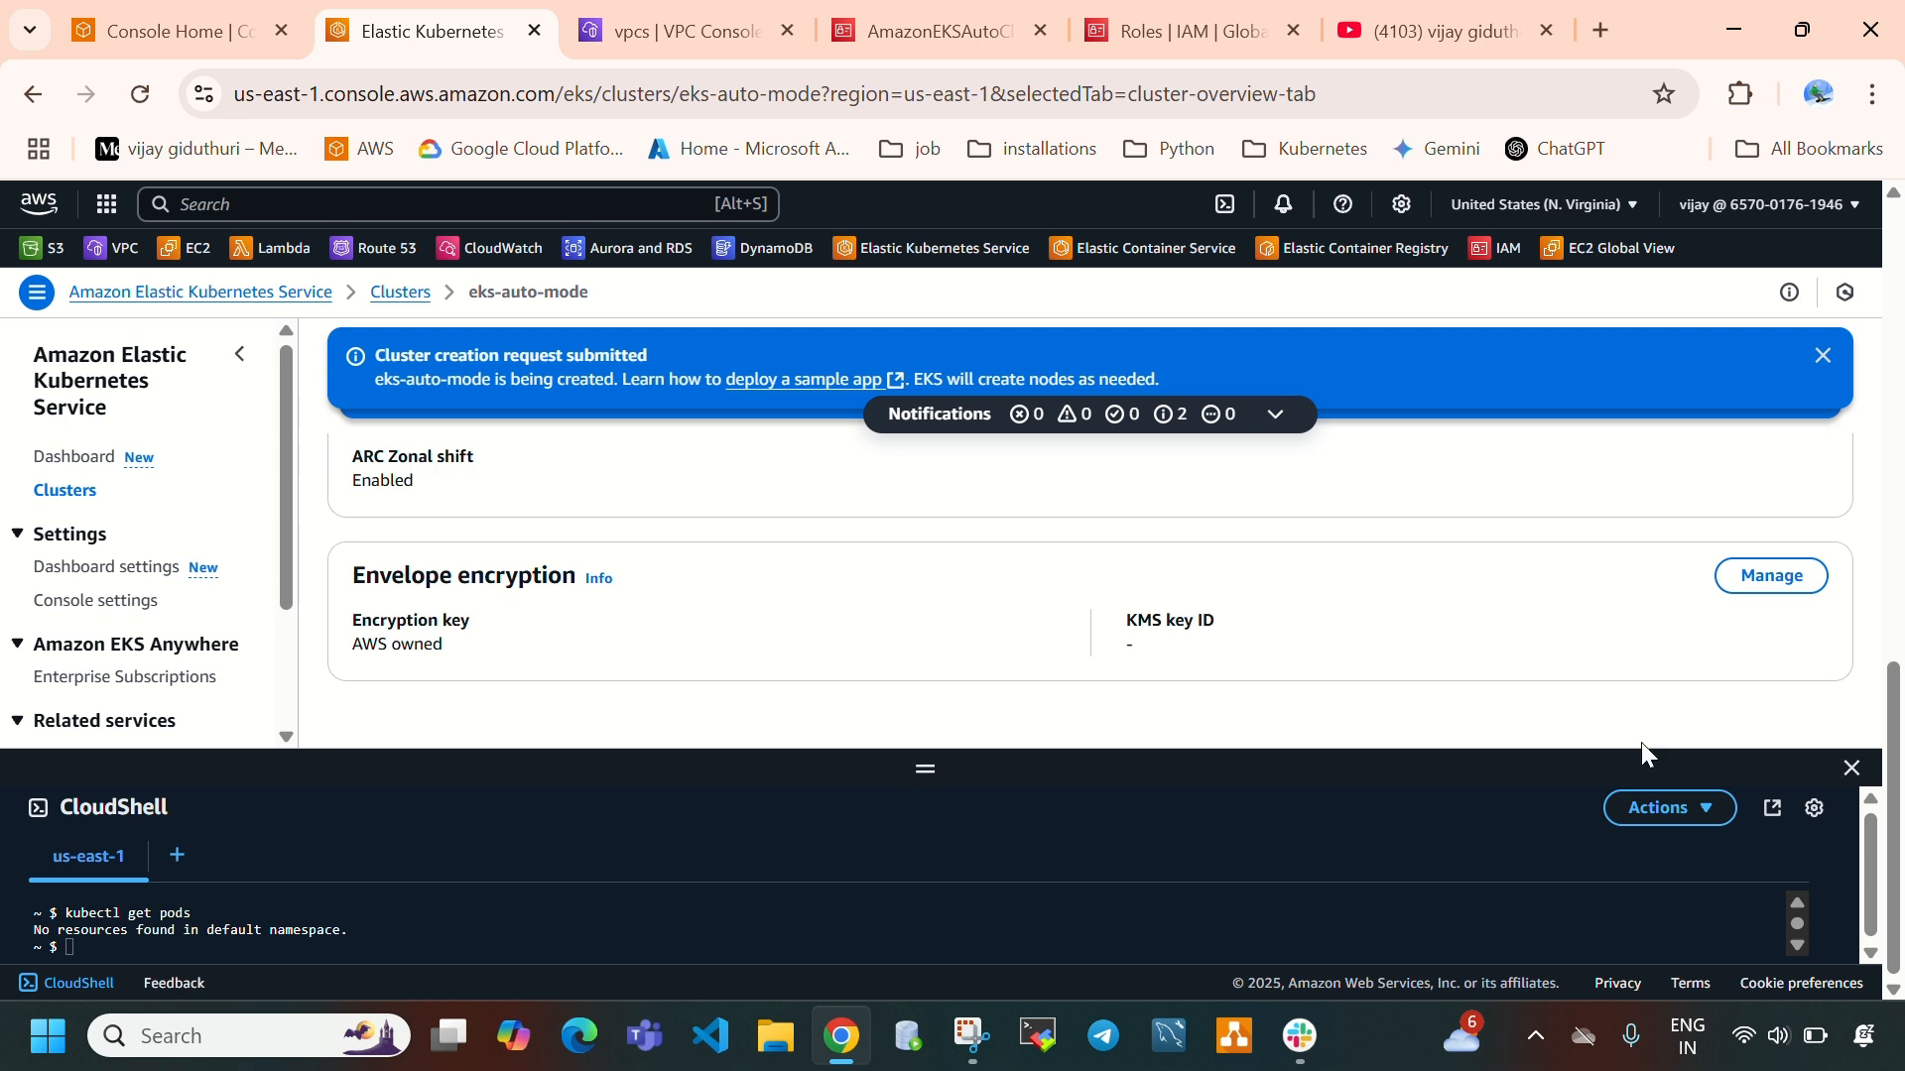
pyautogui.click(1851, 769)
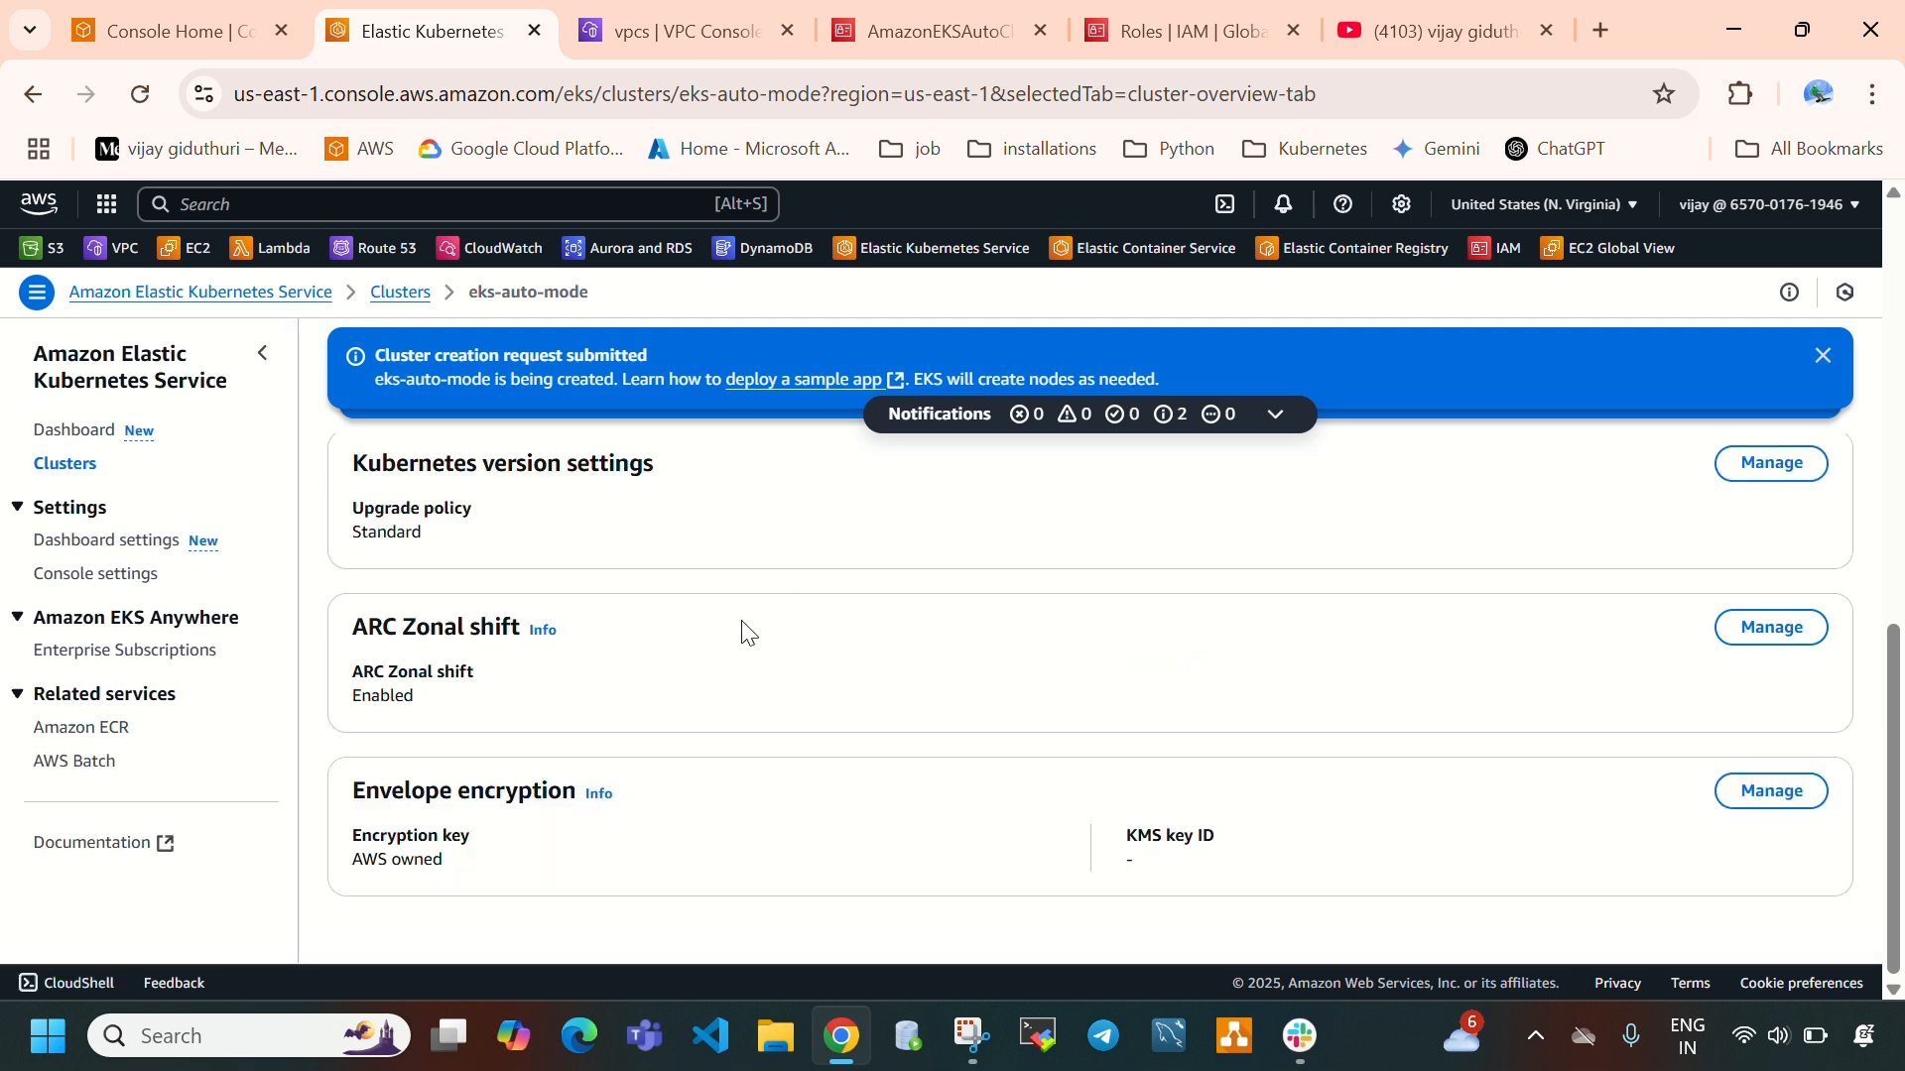
# Delete the eks-auto-mode cluster from the clusters list, confirming with its name eks-auto-mode
pyautogui.scroll(10, 635, 674)
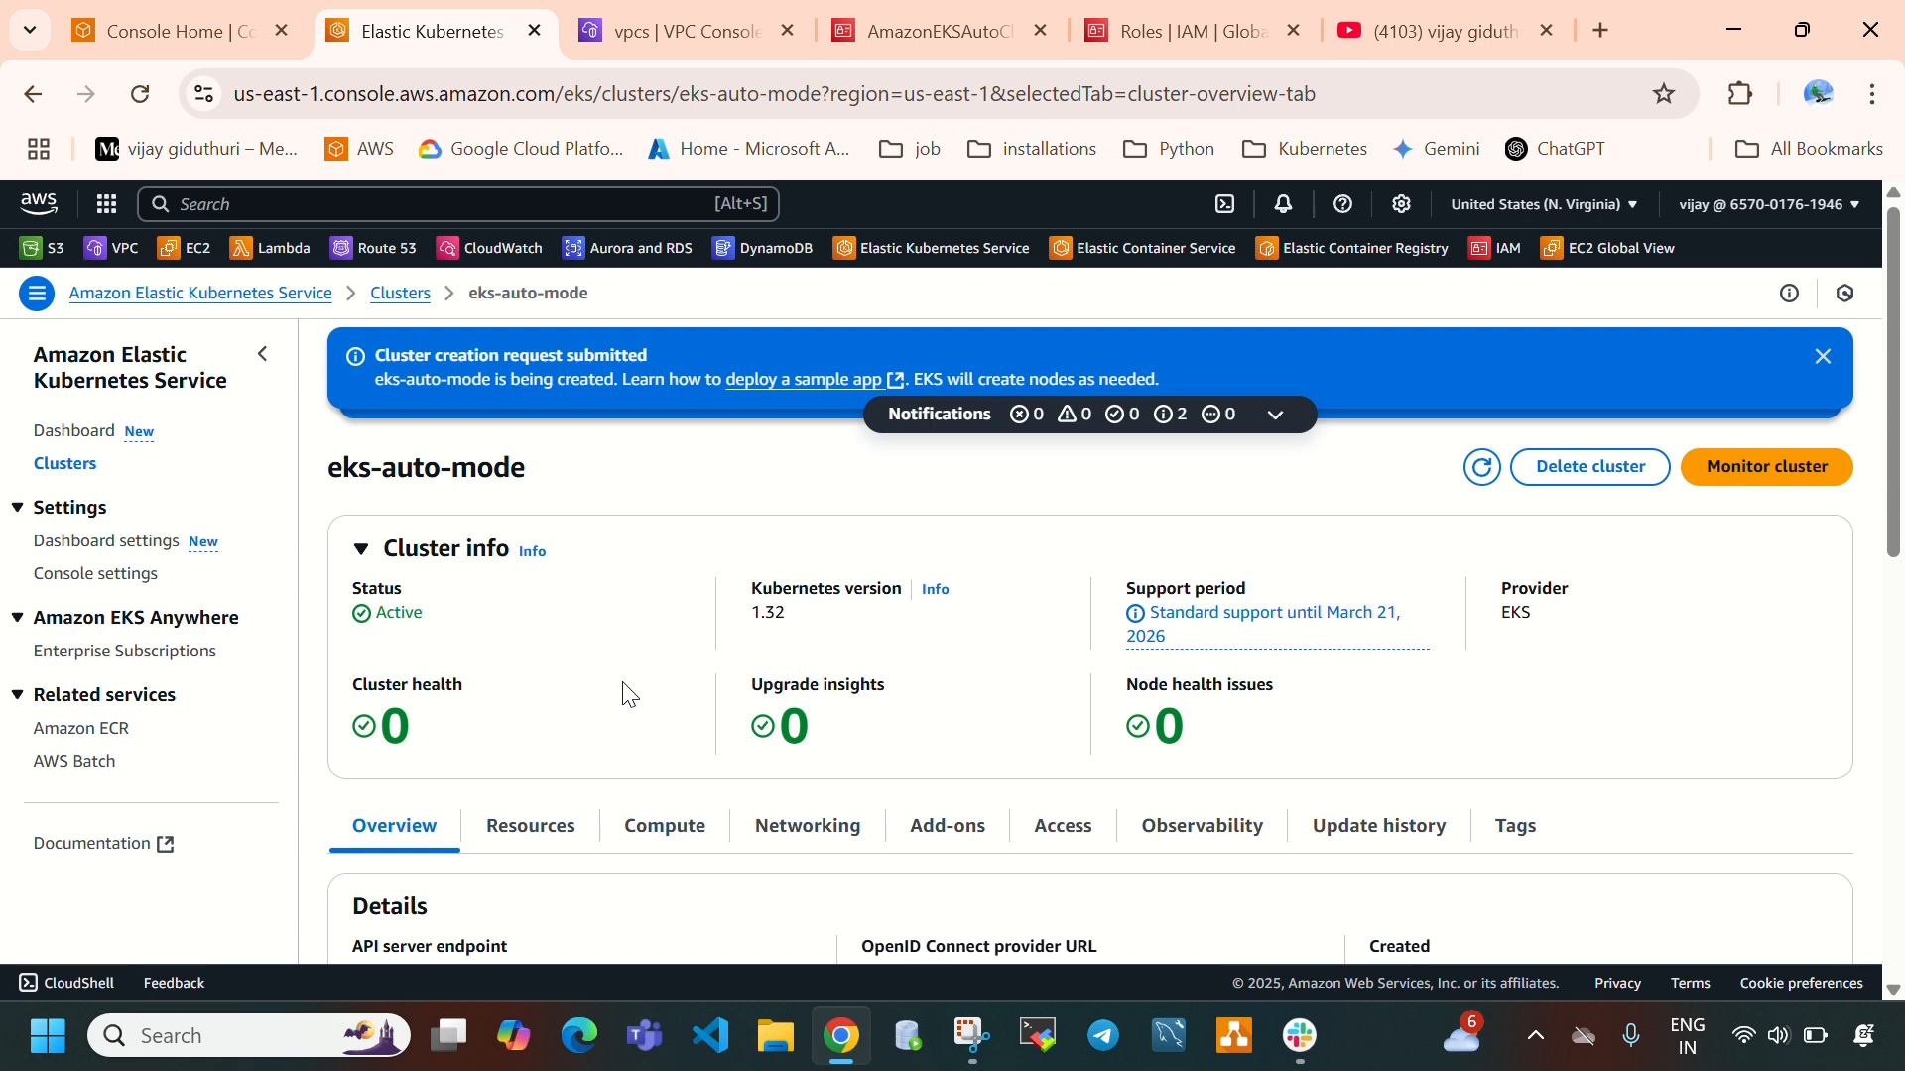
pyautogui.click(65, 466)
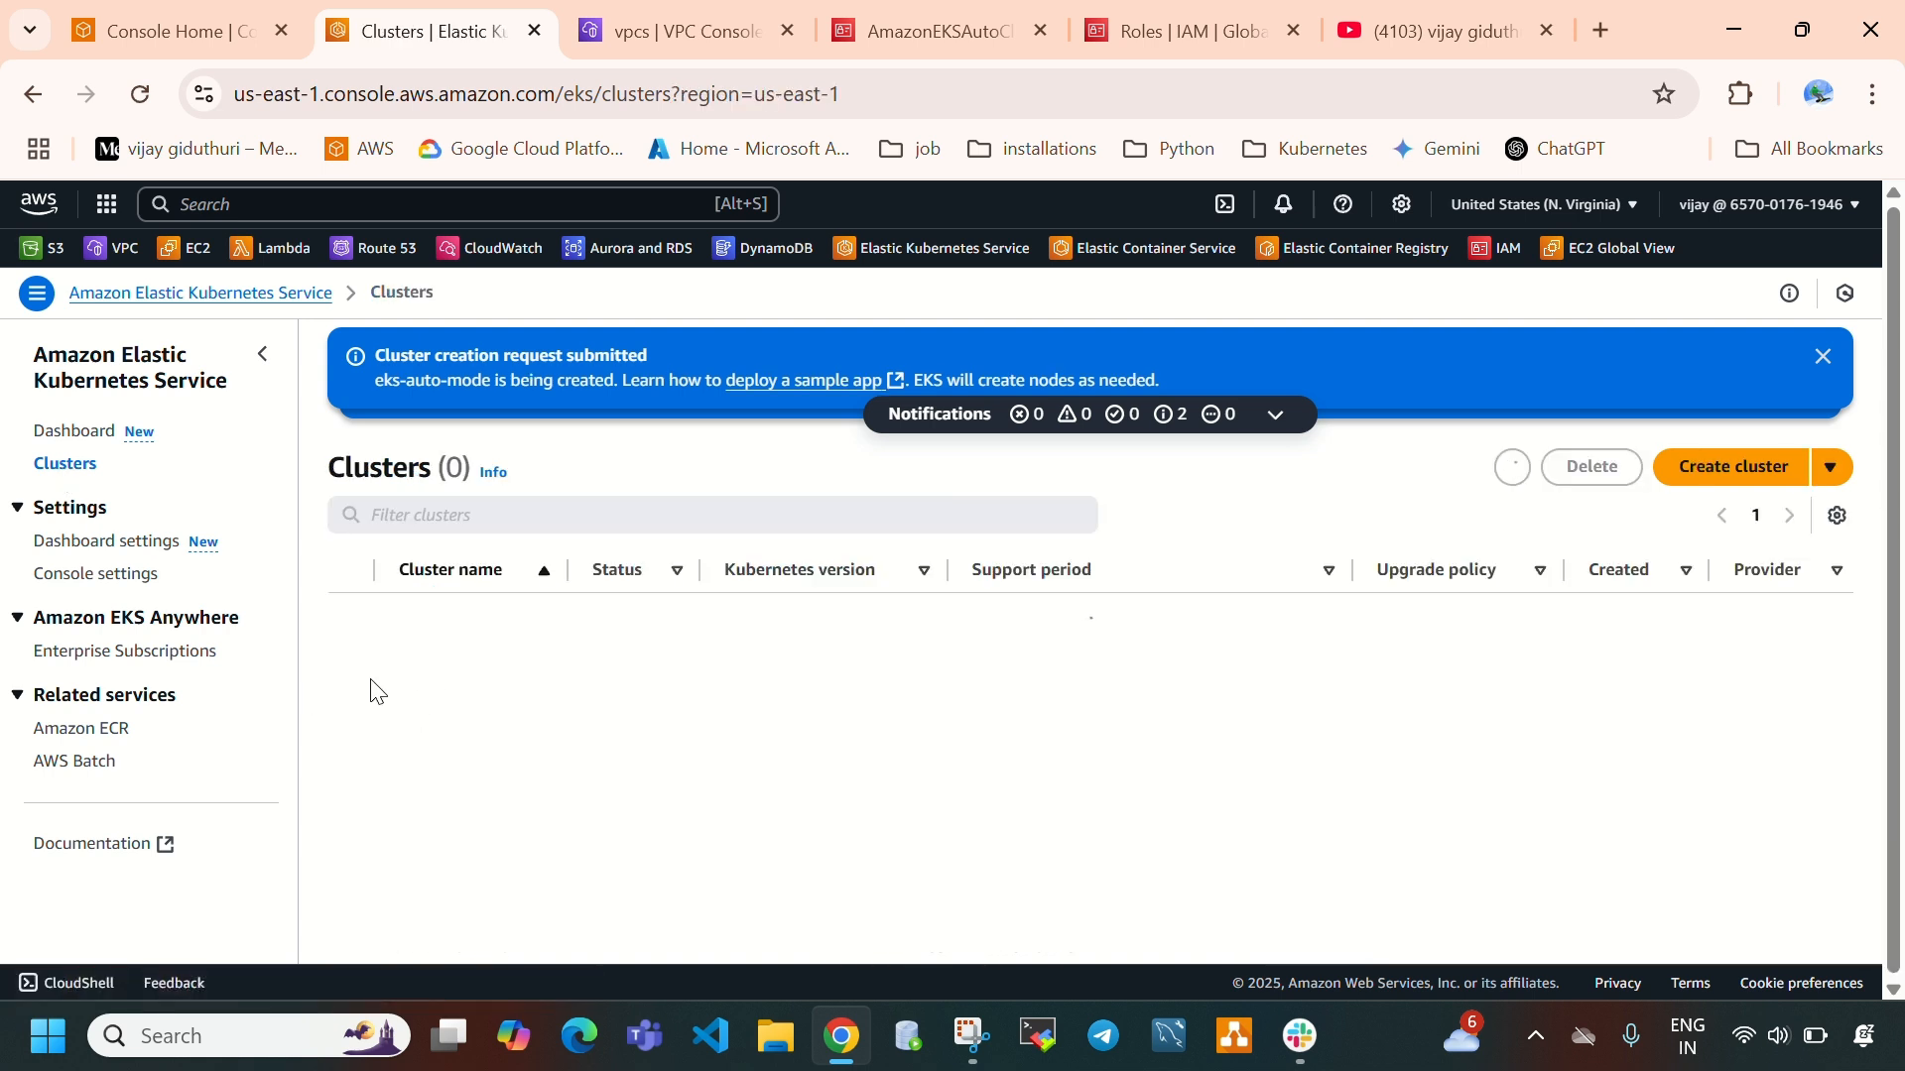
pyautogui.click(352, 617)
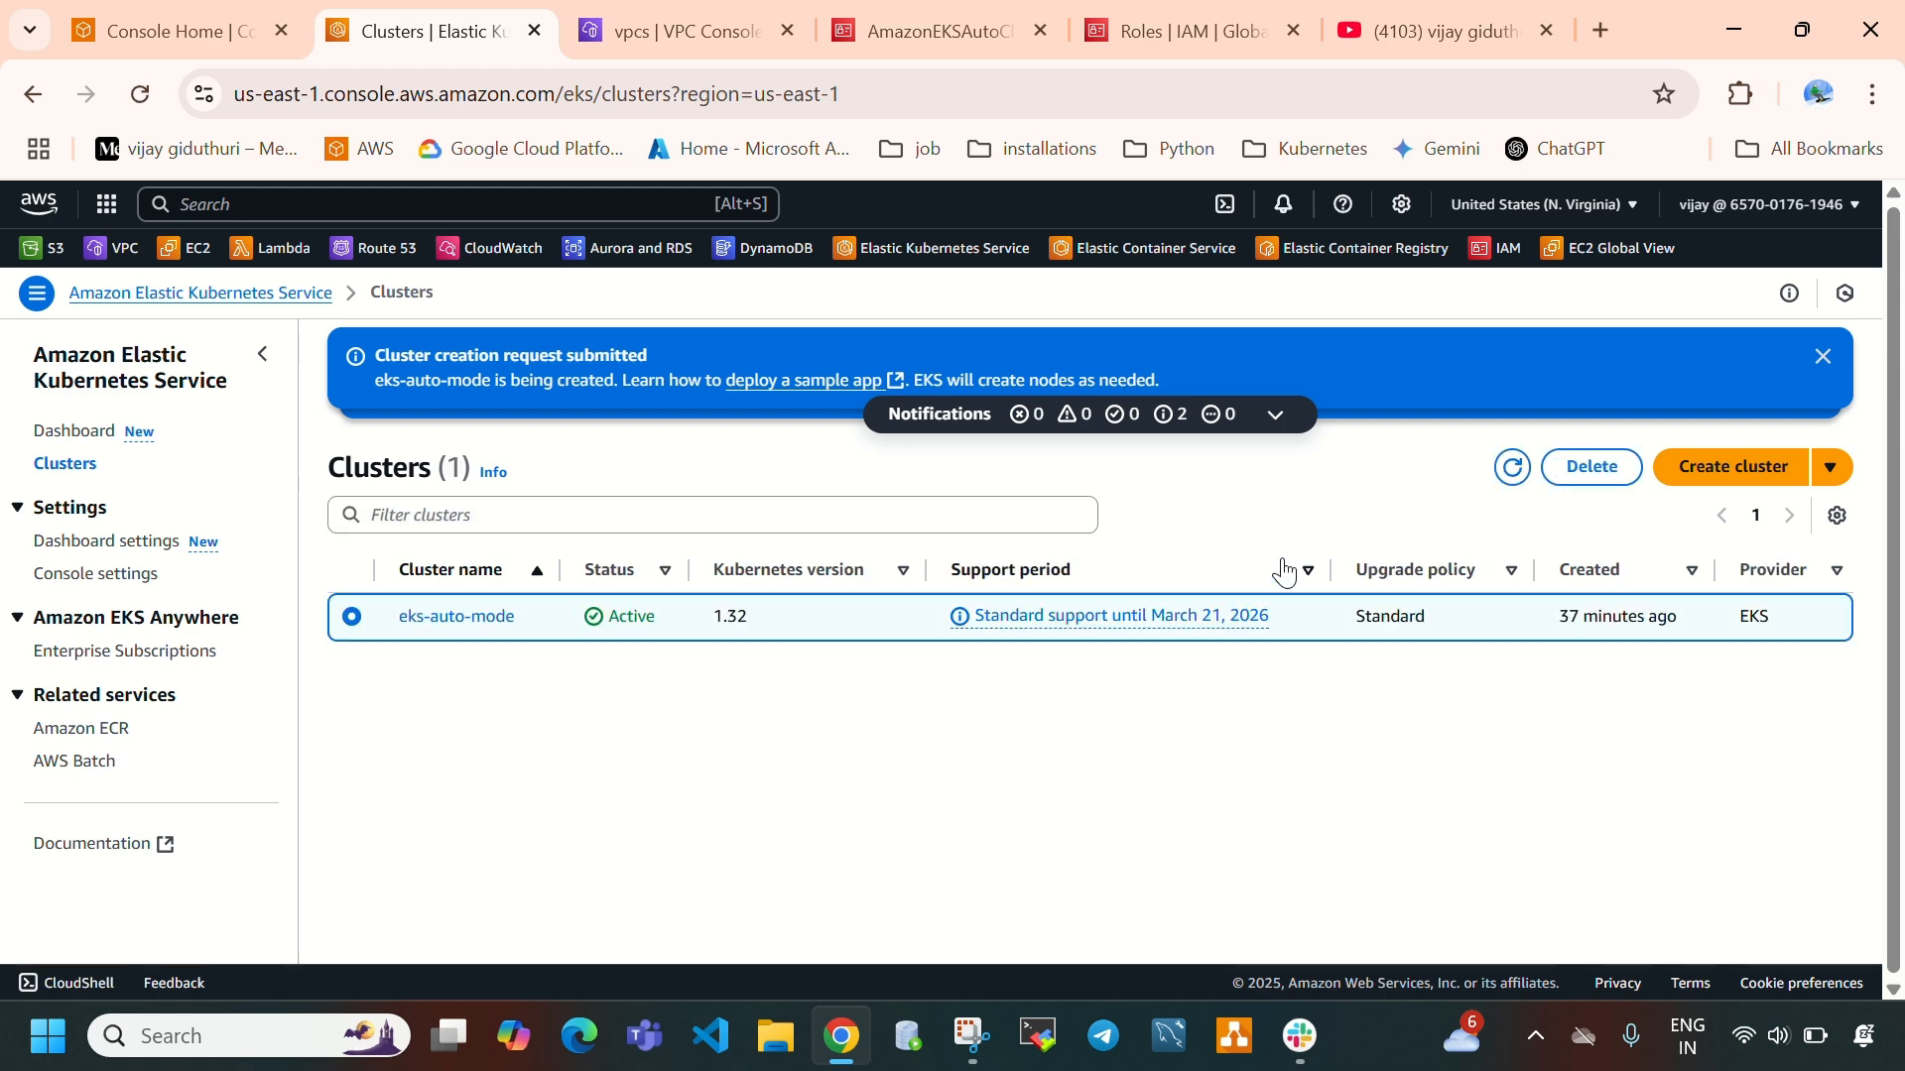
pyautogui.click(1592, 466)
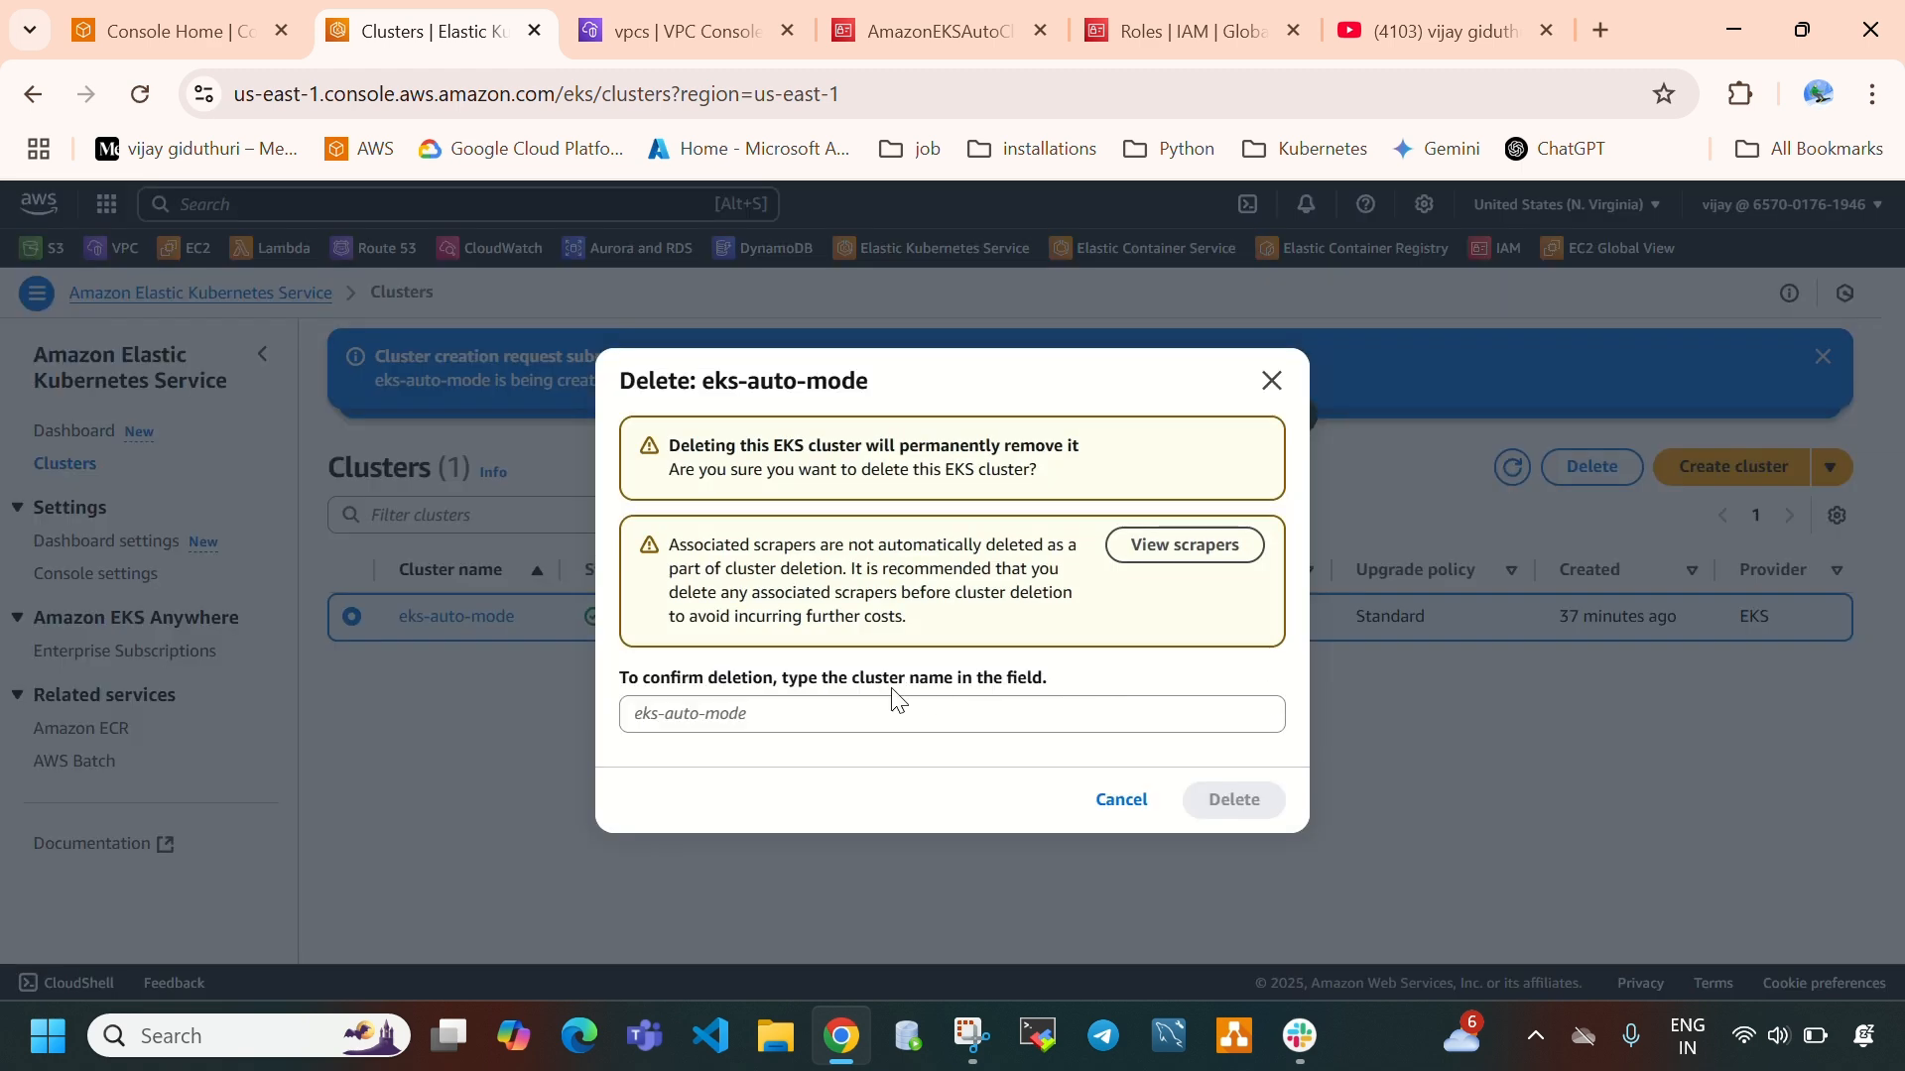
pyautogui.moveTo(705, 382); pyautogui.dragTo(915, 413)
pyautogui.hotkey('ctrl', 'c')
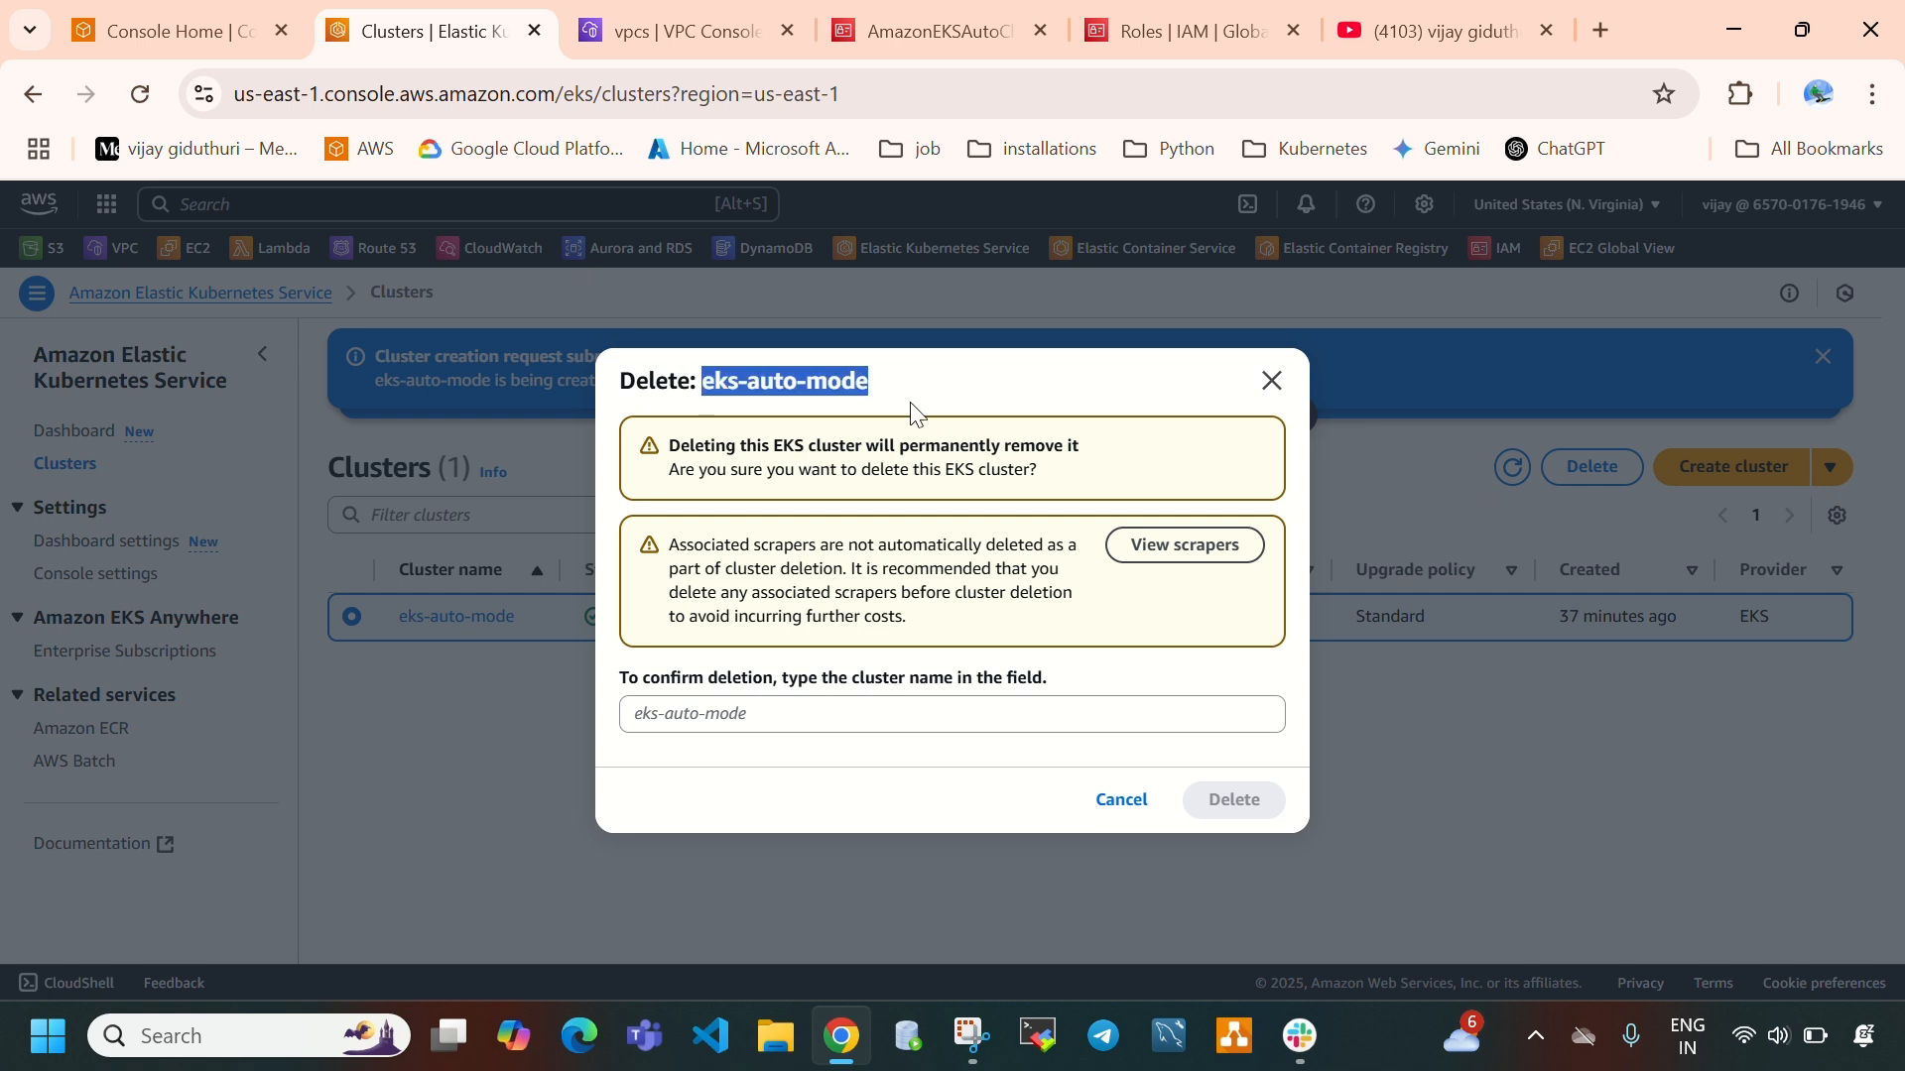
pyautogui.click(814, 714)
pyautogui.hotkey('ctrl', 'v')
pyautogui.click(1220, 809)
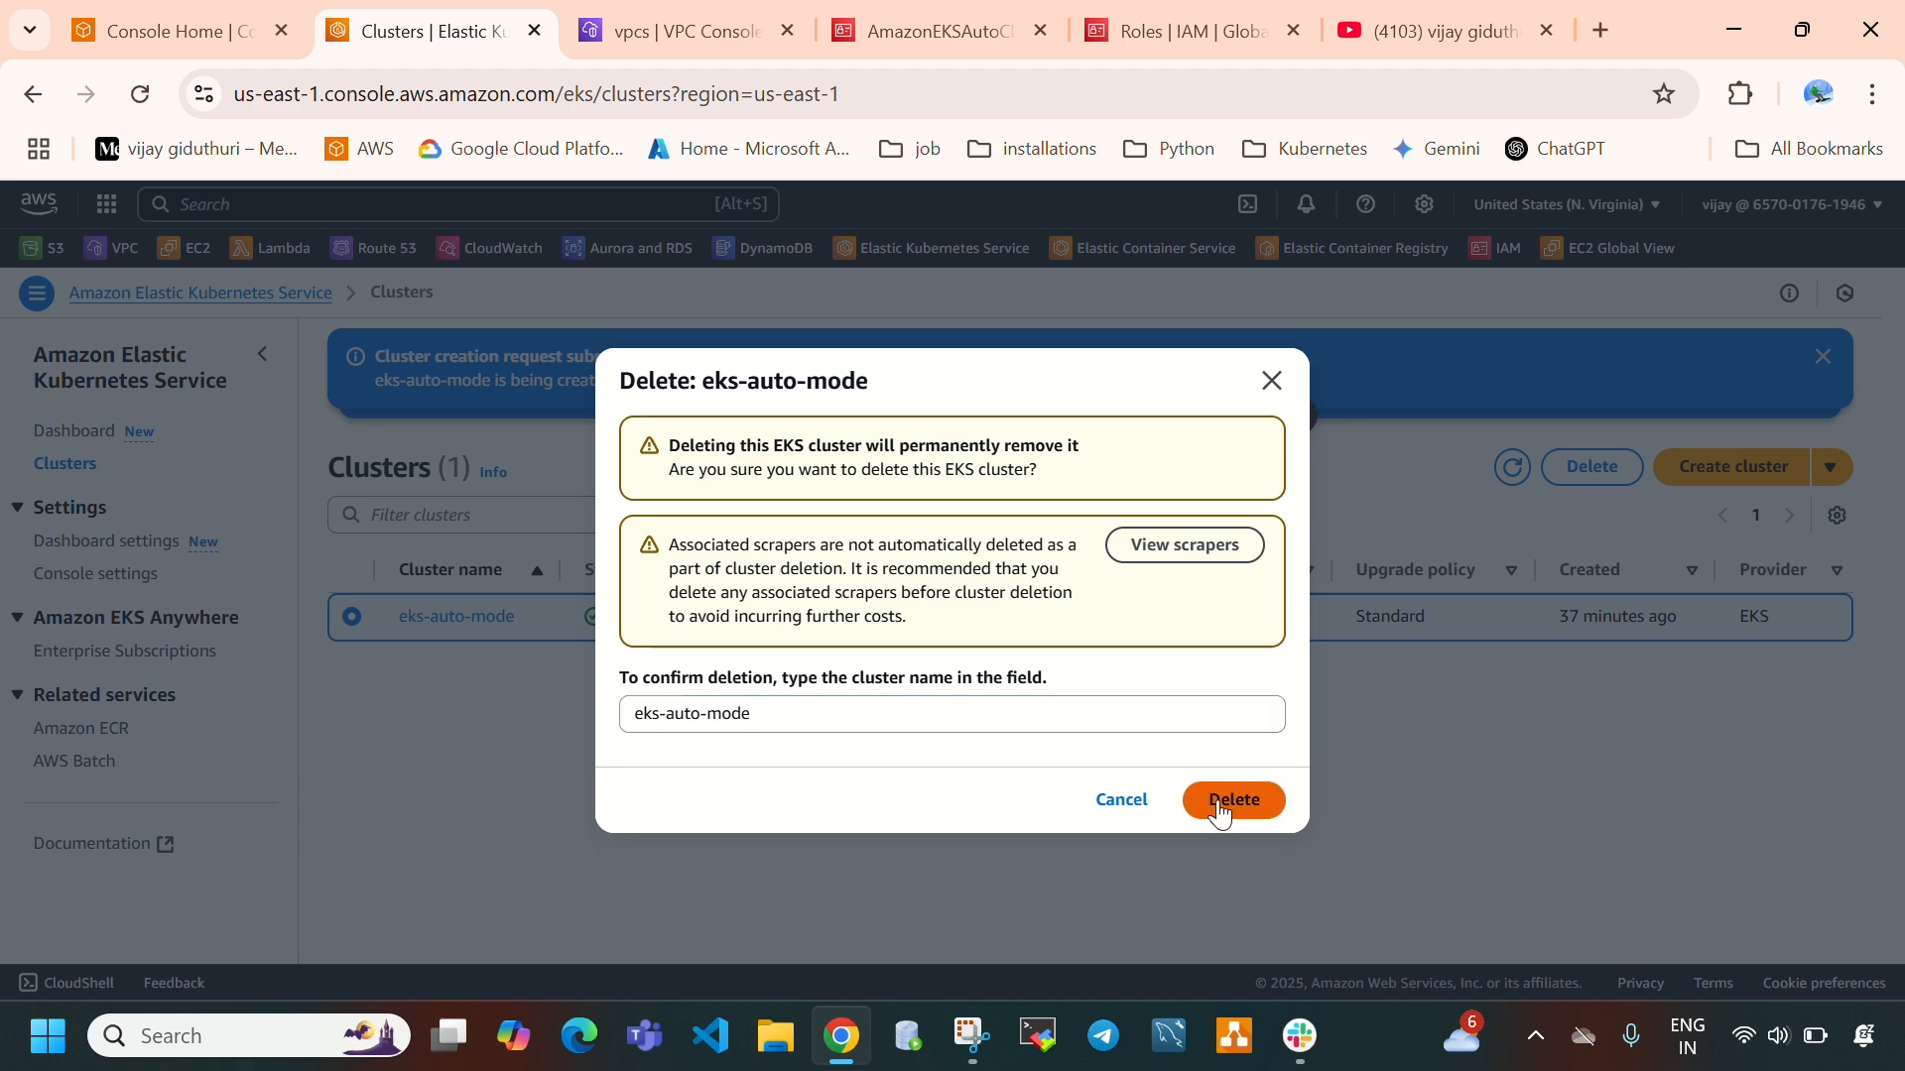